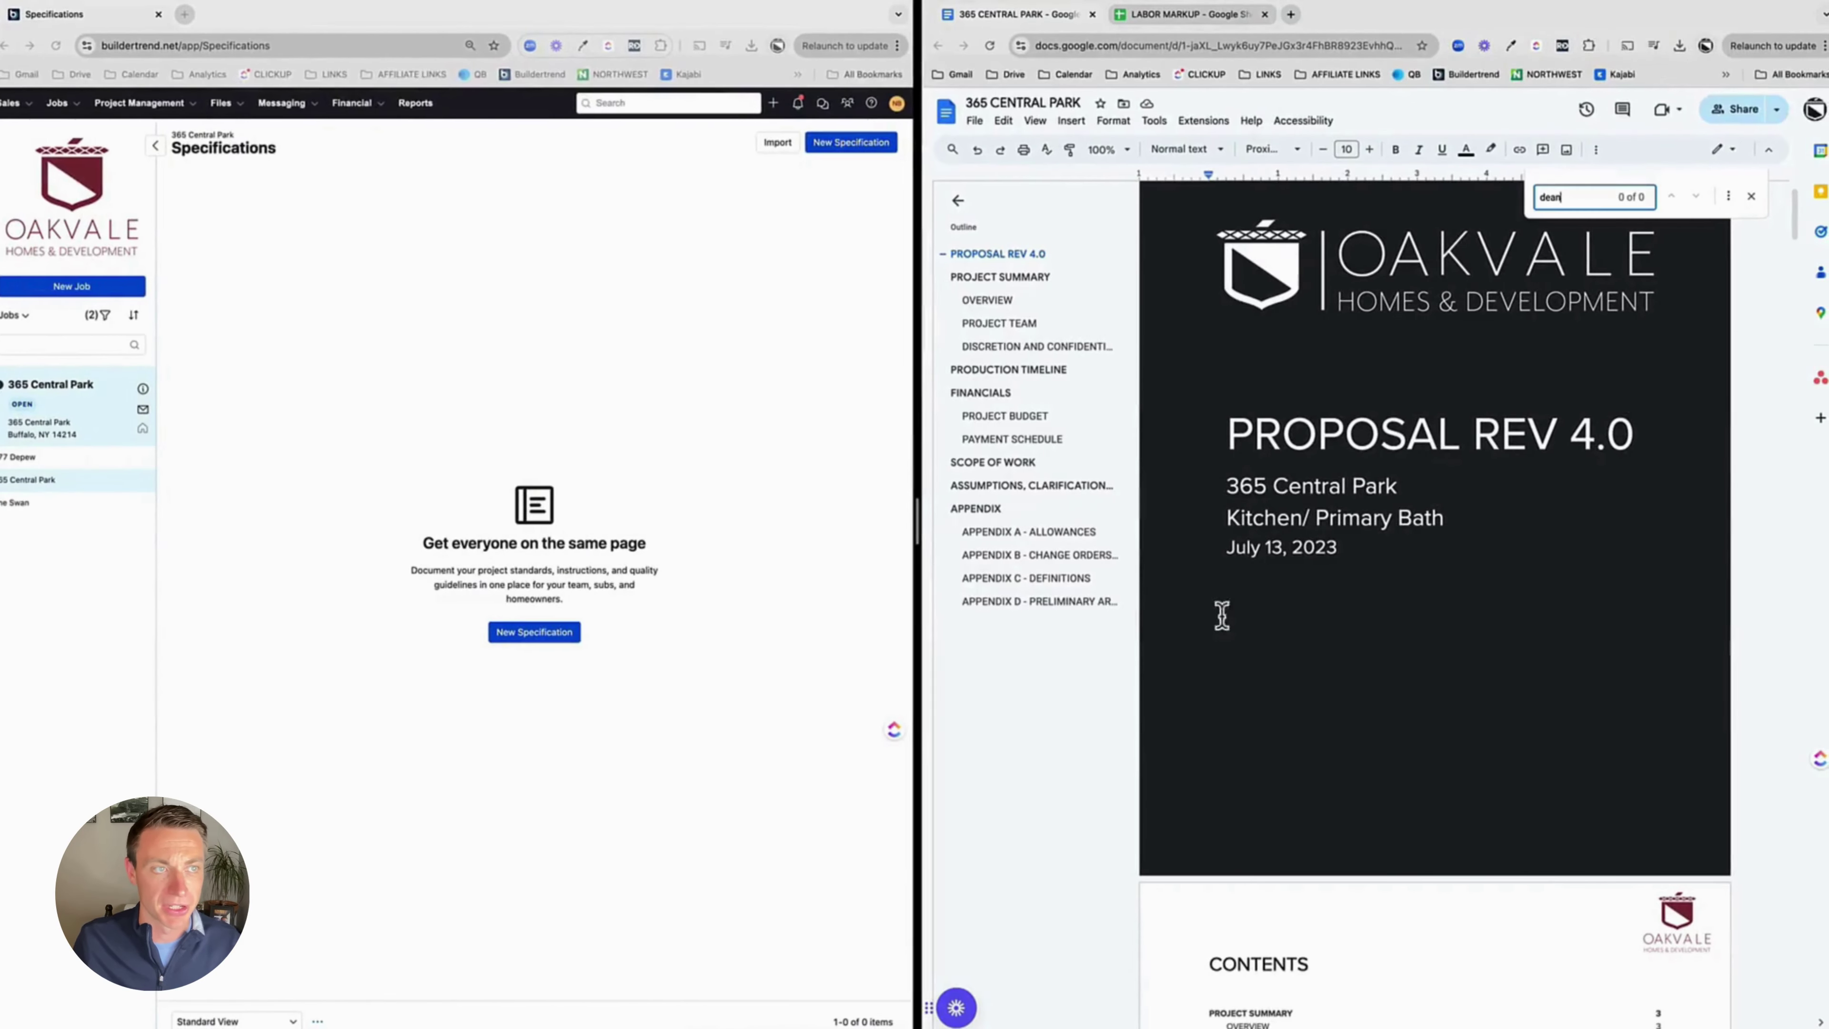
Go to the 365 Central Park Specifications page and start a blank new specification
{"action": "left_click", "coordinate": [517, 261]}
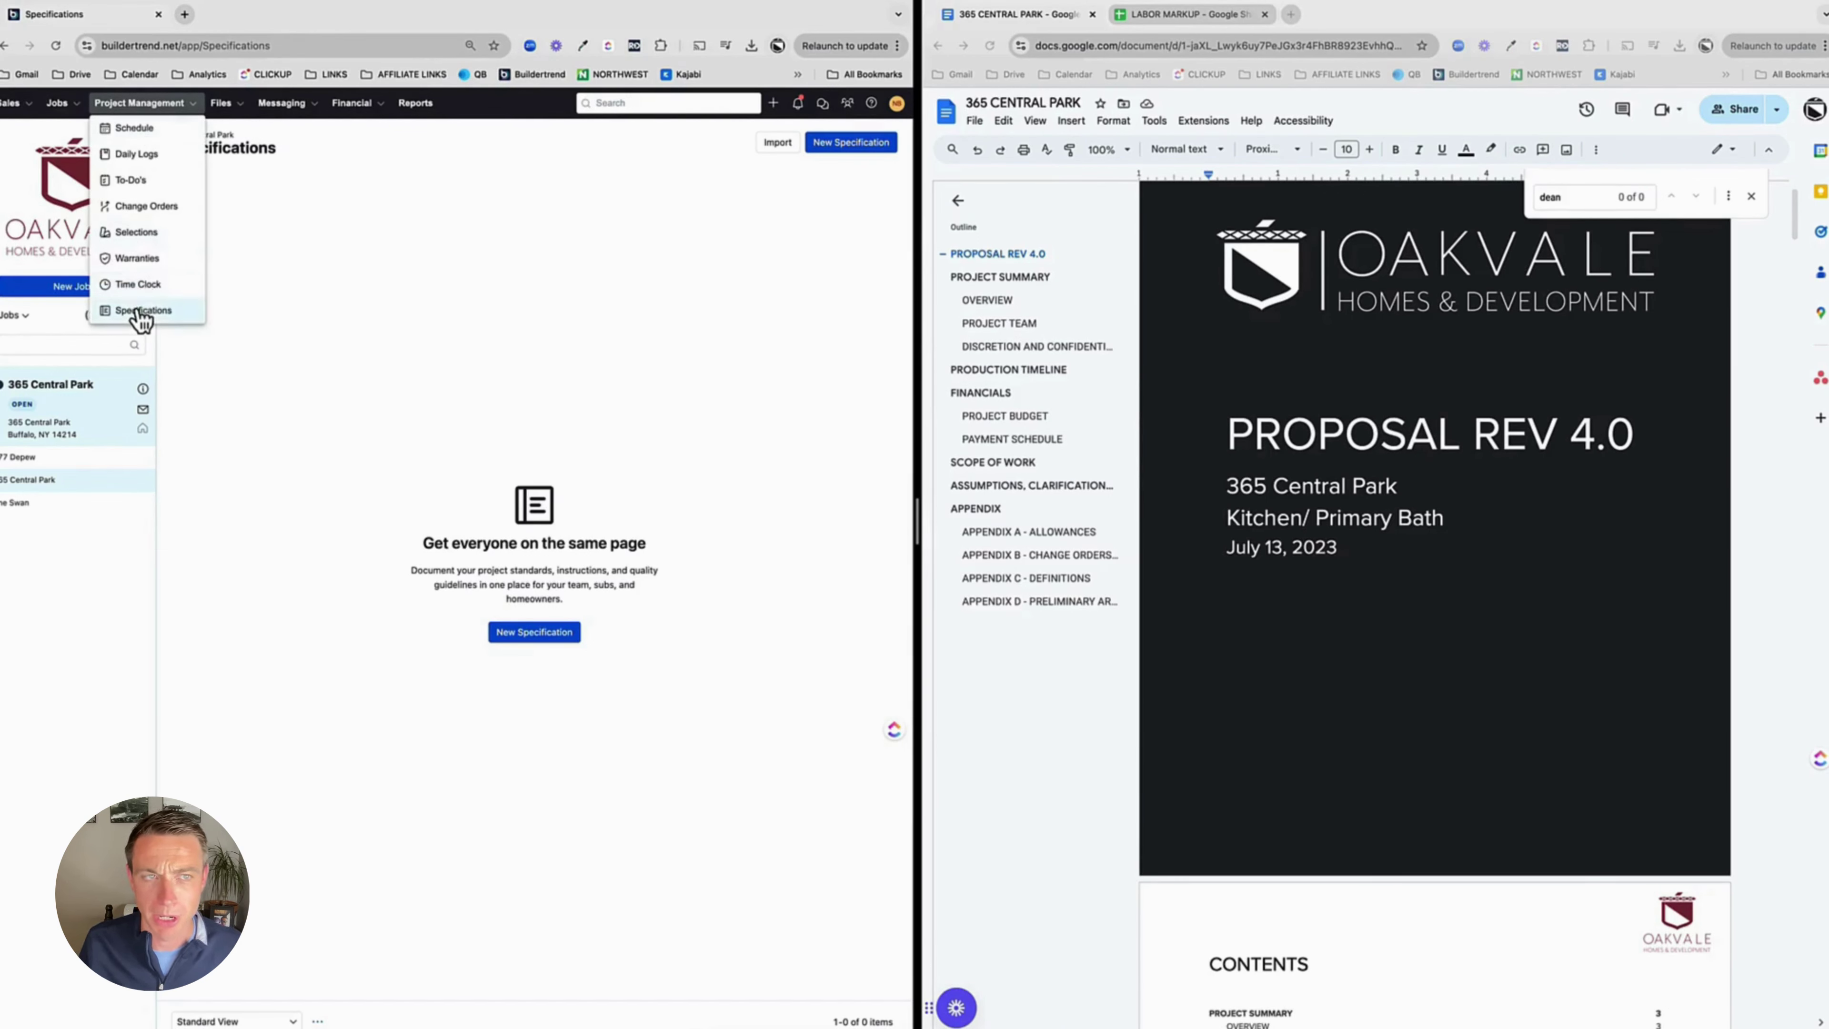
{"action": "left_click", "coordinate": [140, 321]}
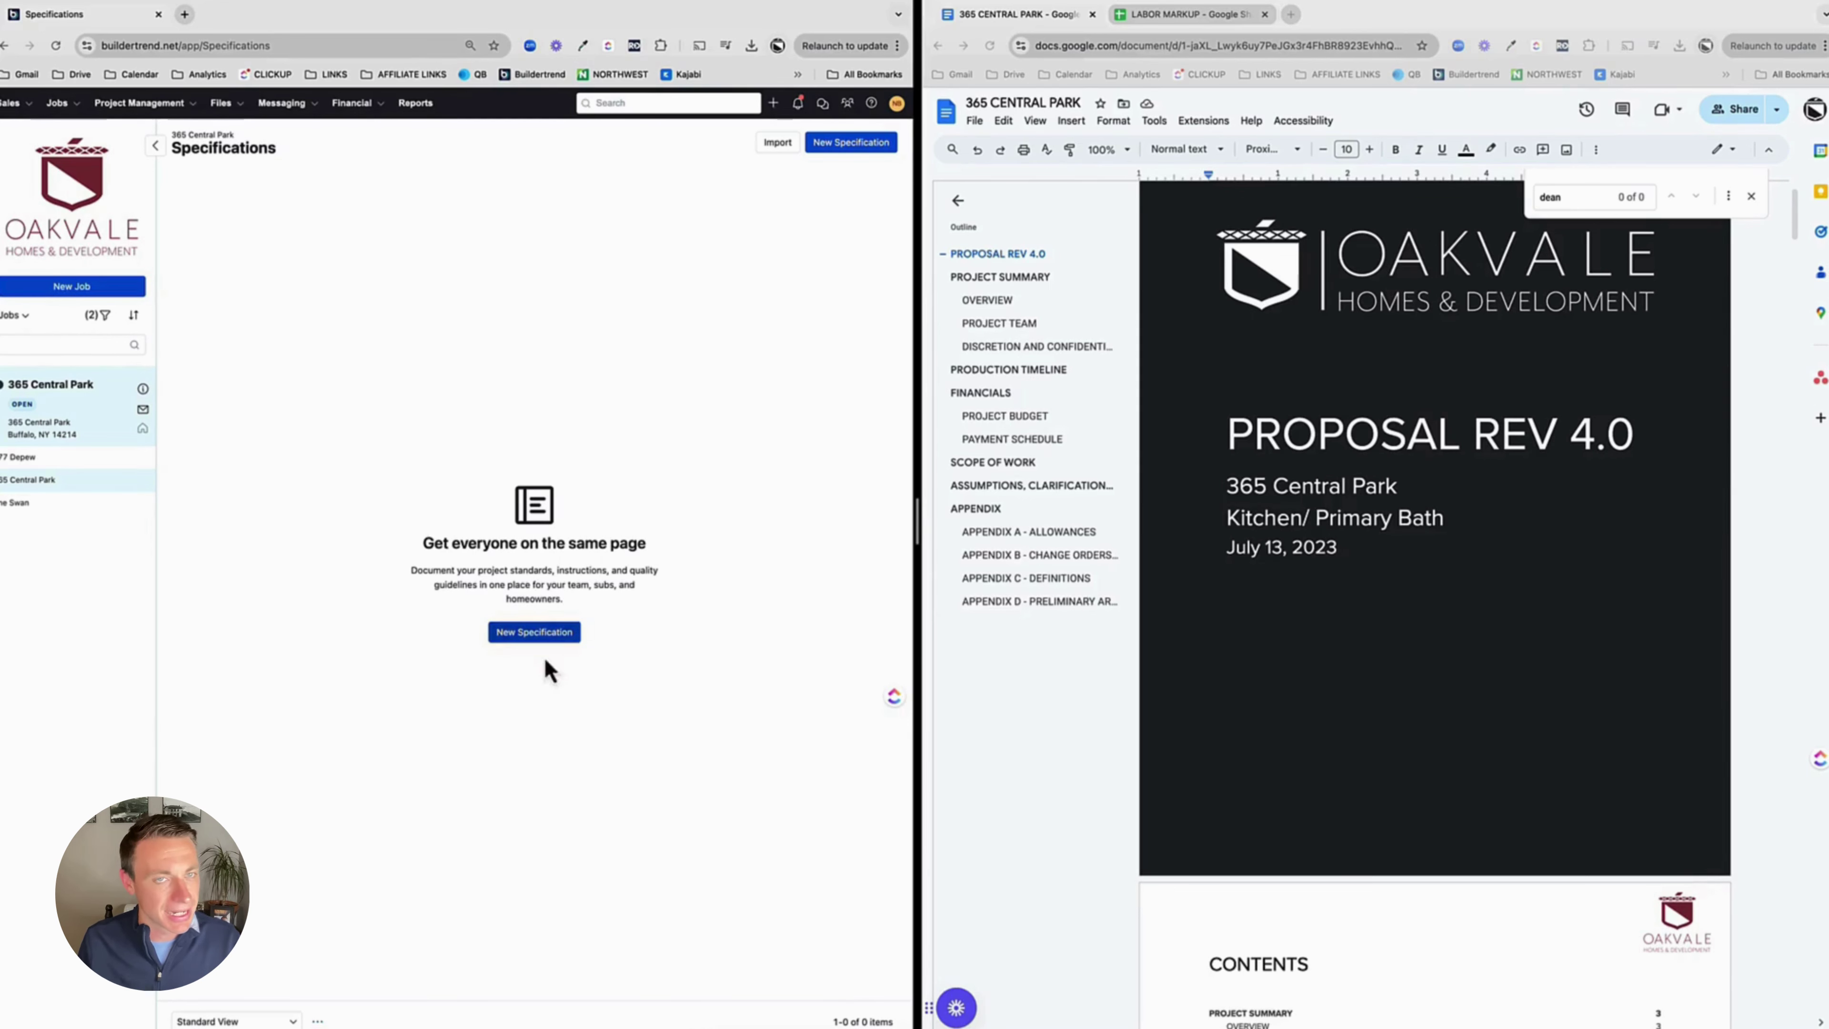
{"action": "left_click", "coordinate": [496, 641]}
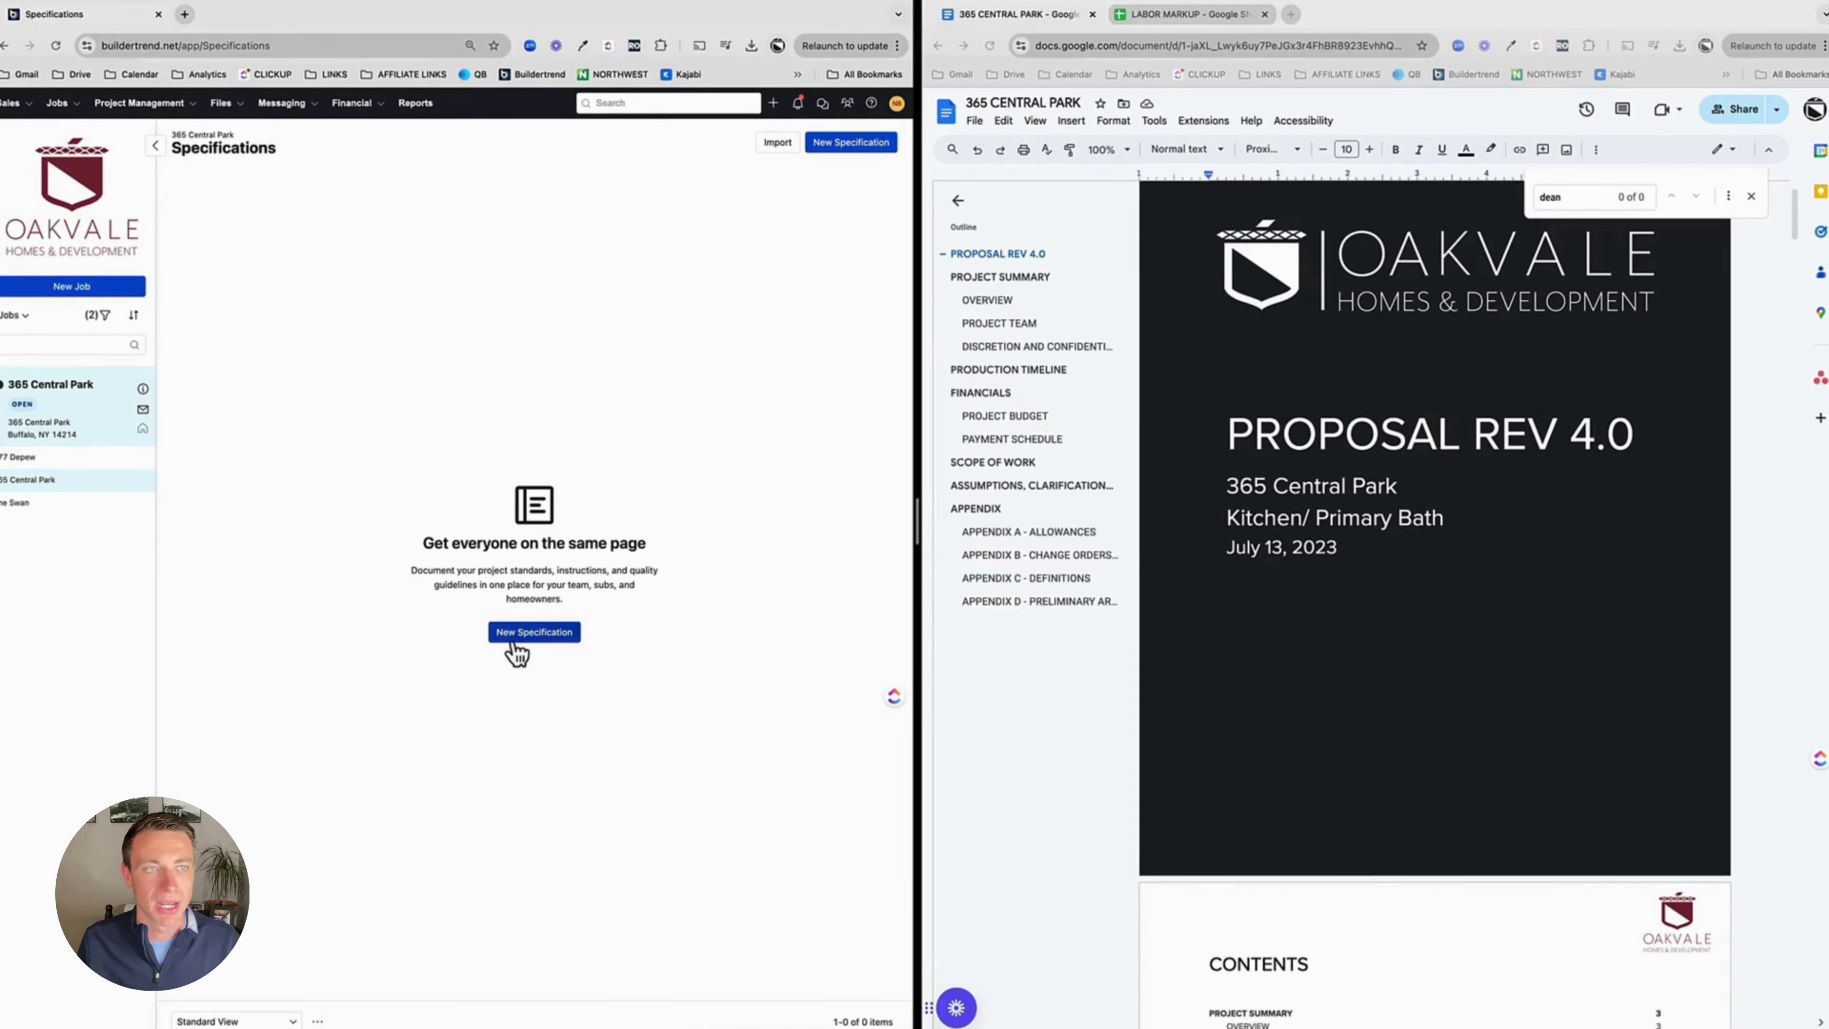
{"action": "left_click", "coordinate": [510, 640]}
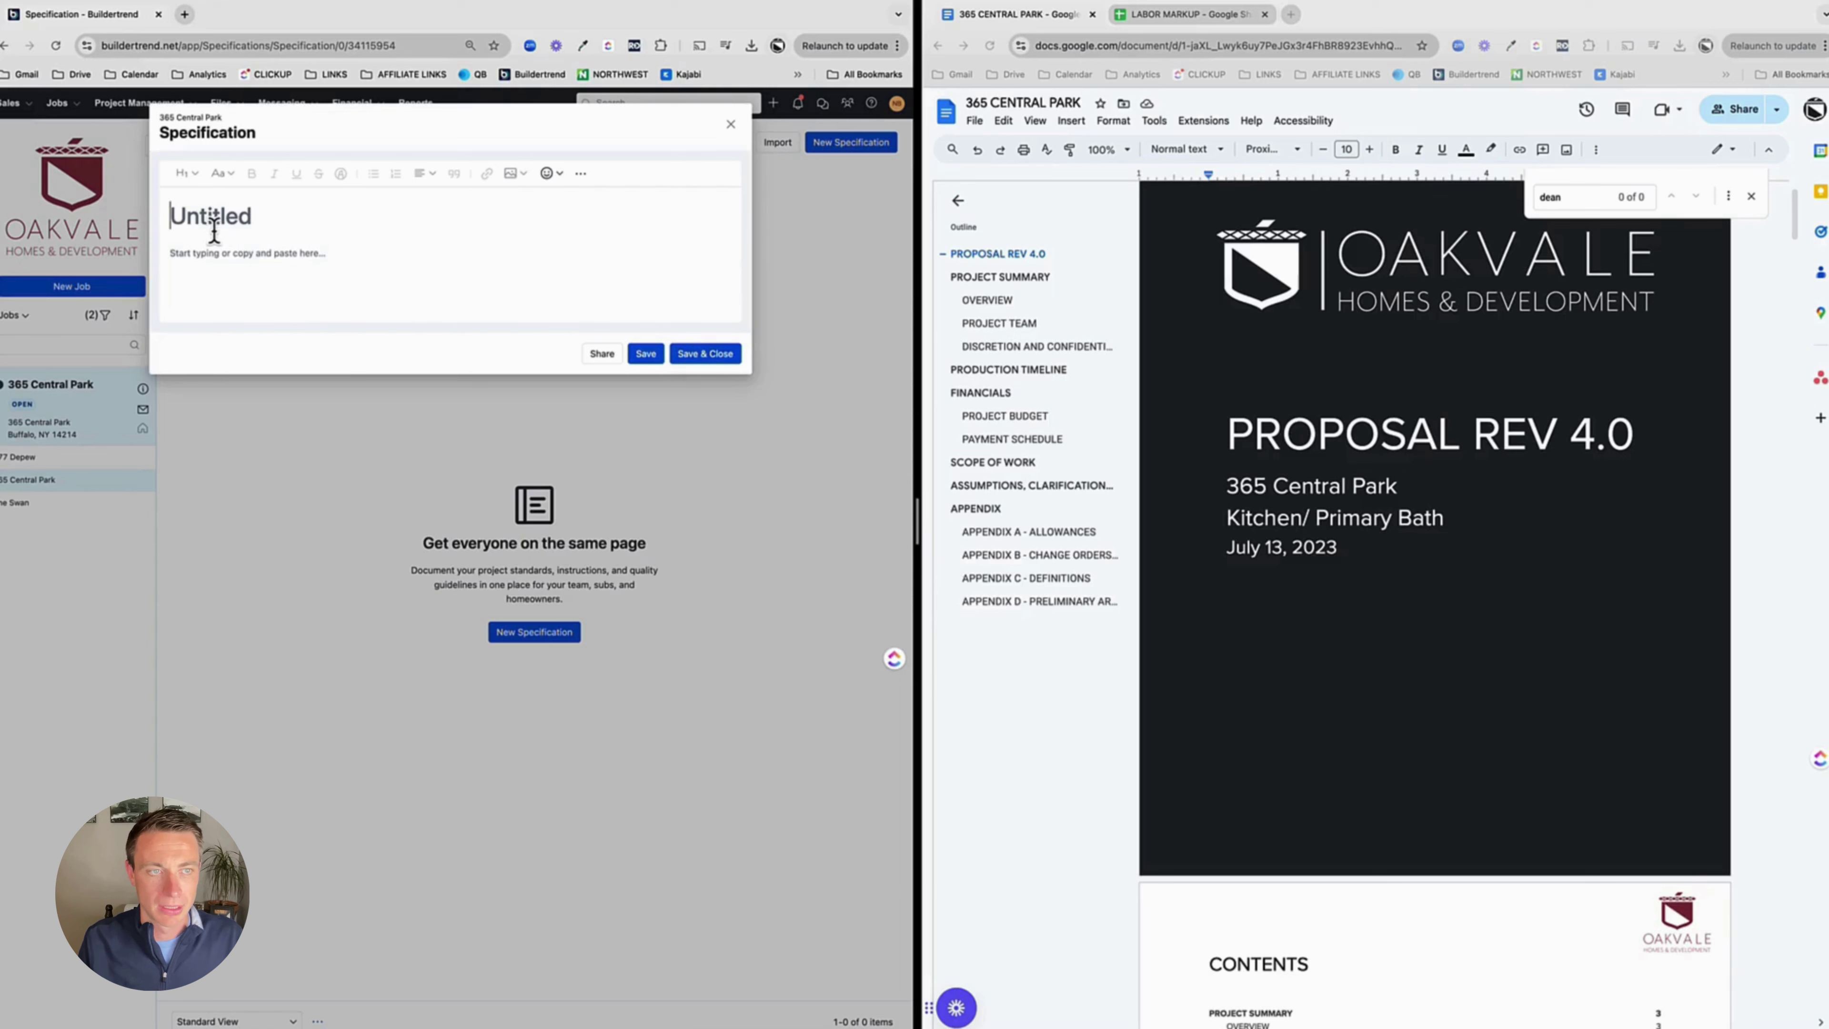
Title it 'Example Specification', add 'This' body text and one bullet point, and save
{"action": "type", "text": "Example Specifications"}
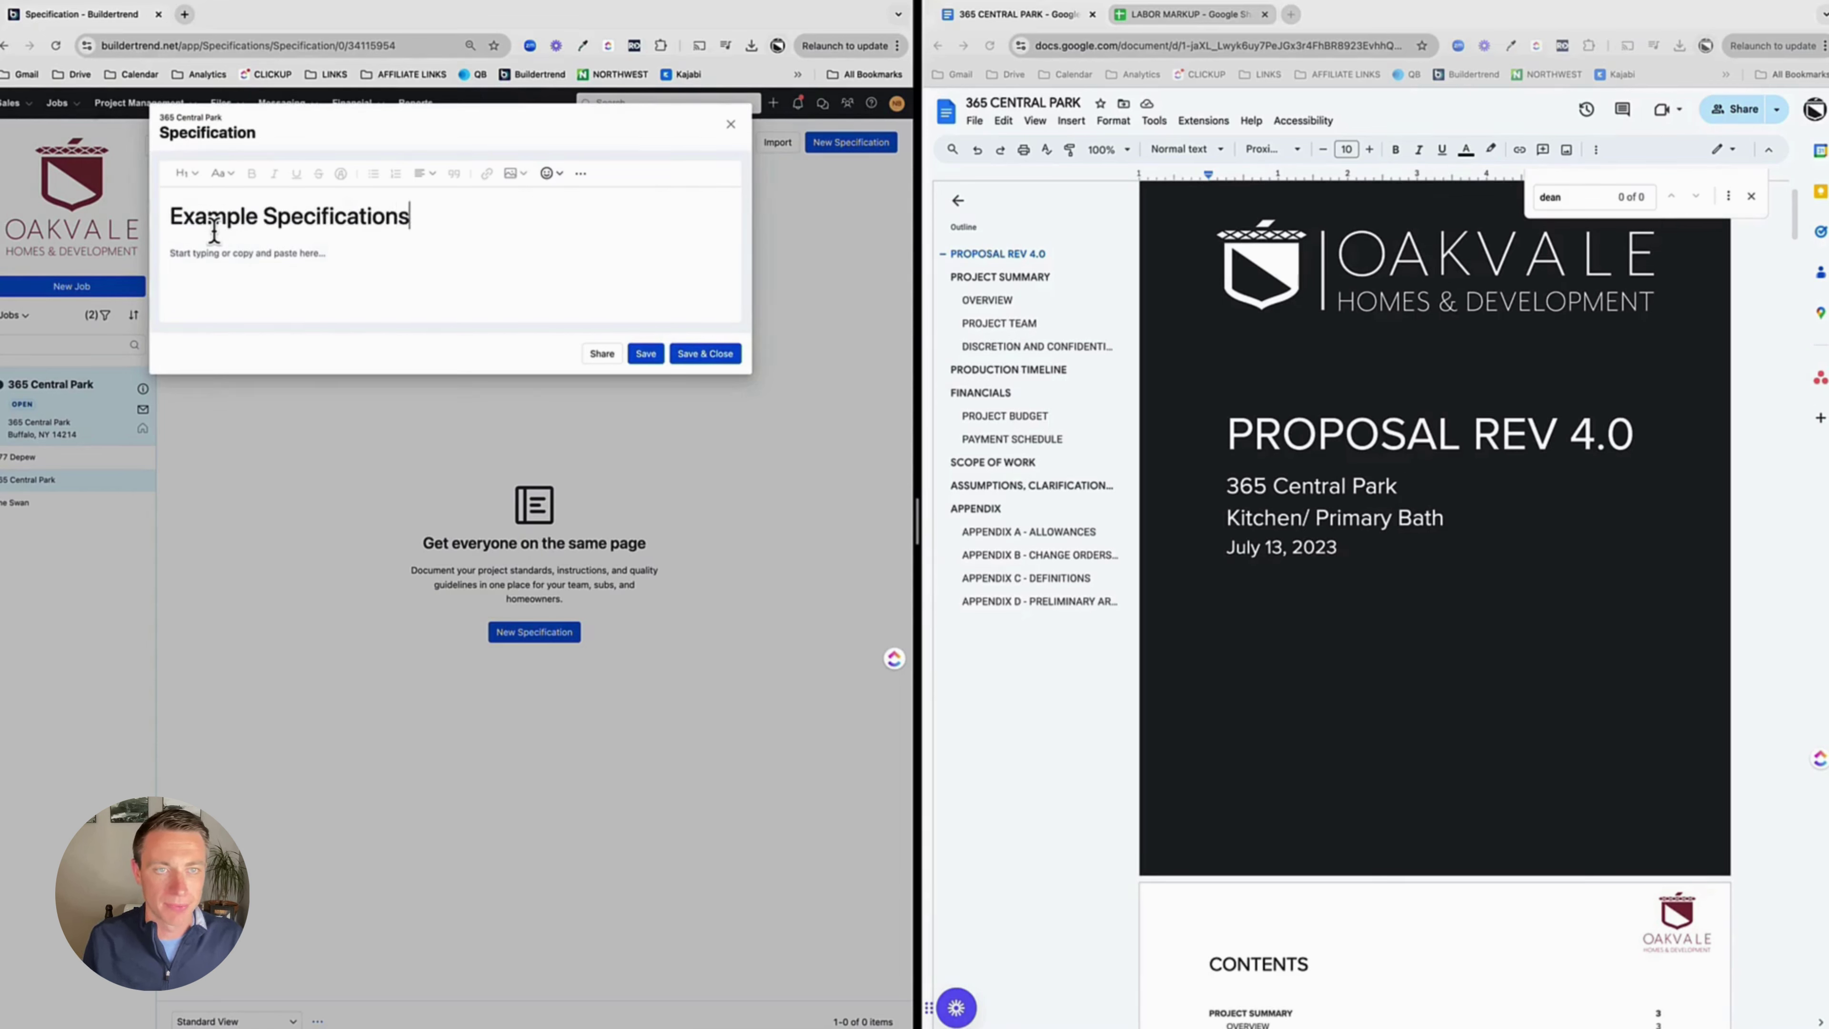
{"action": "key", "text": "BackSpace"}
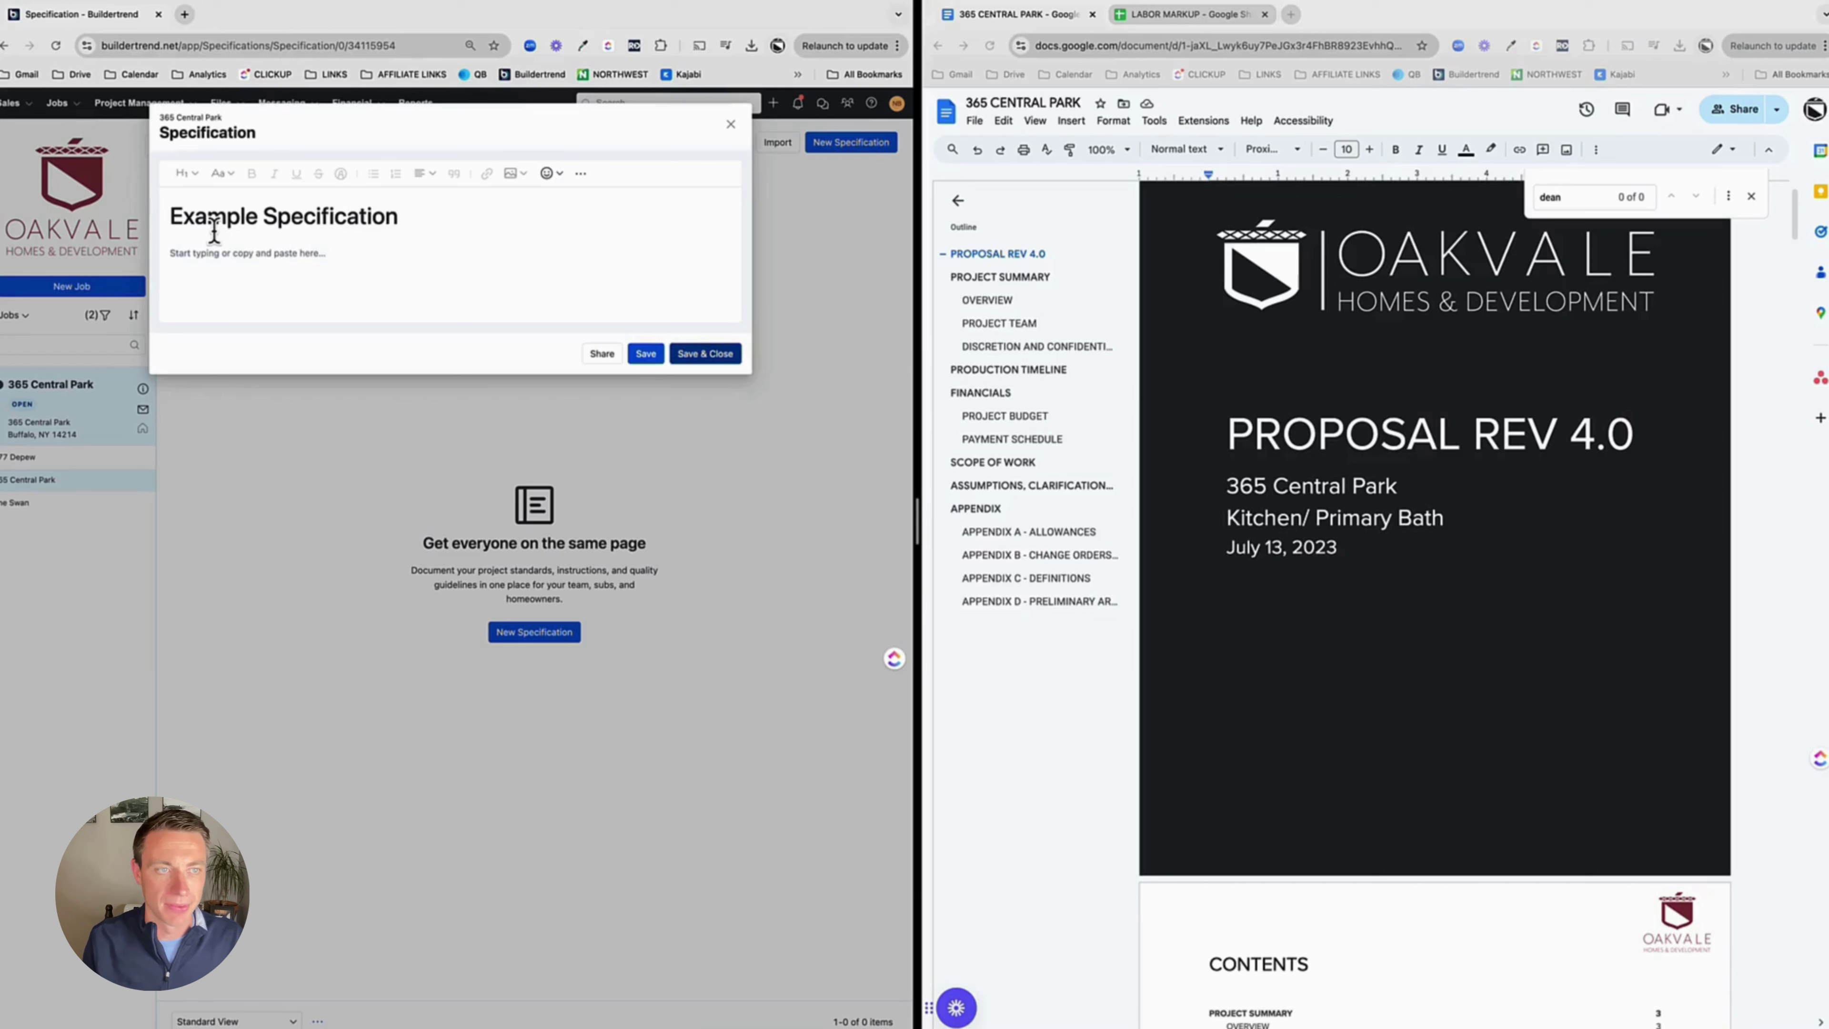
{"action": "left_click", "coordinate": [264, 265]}
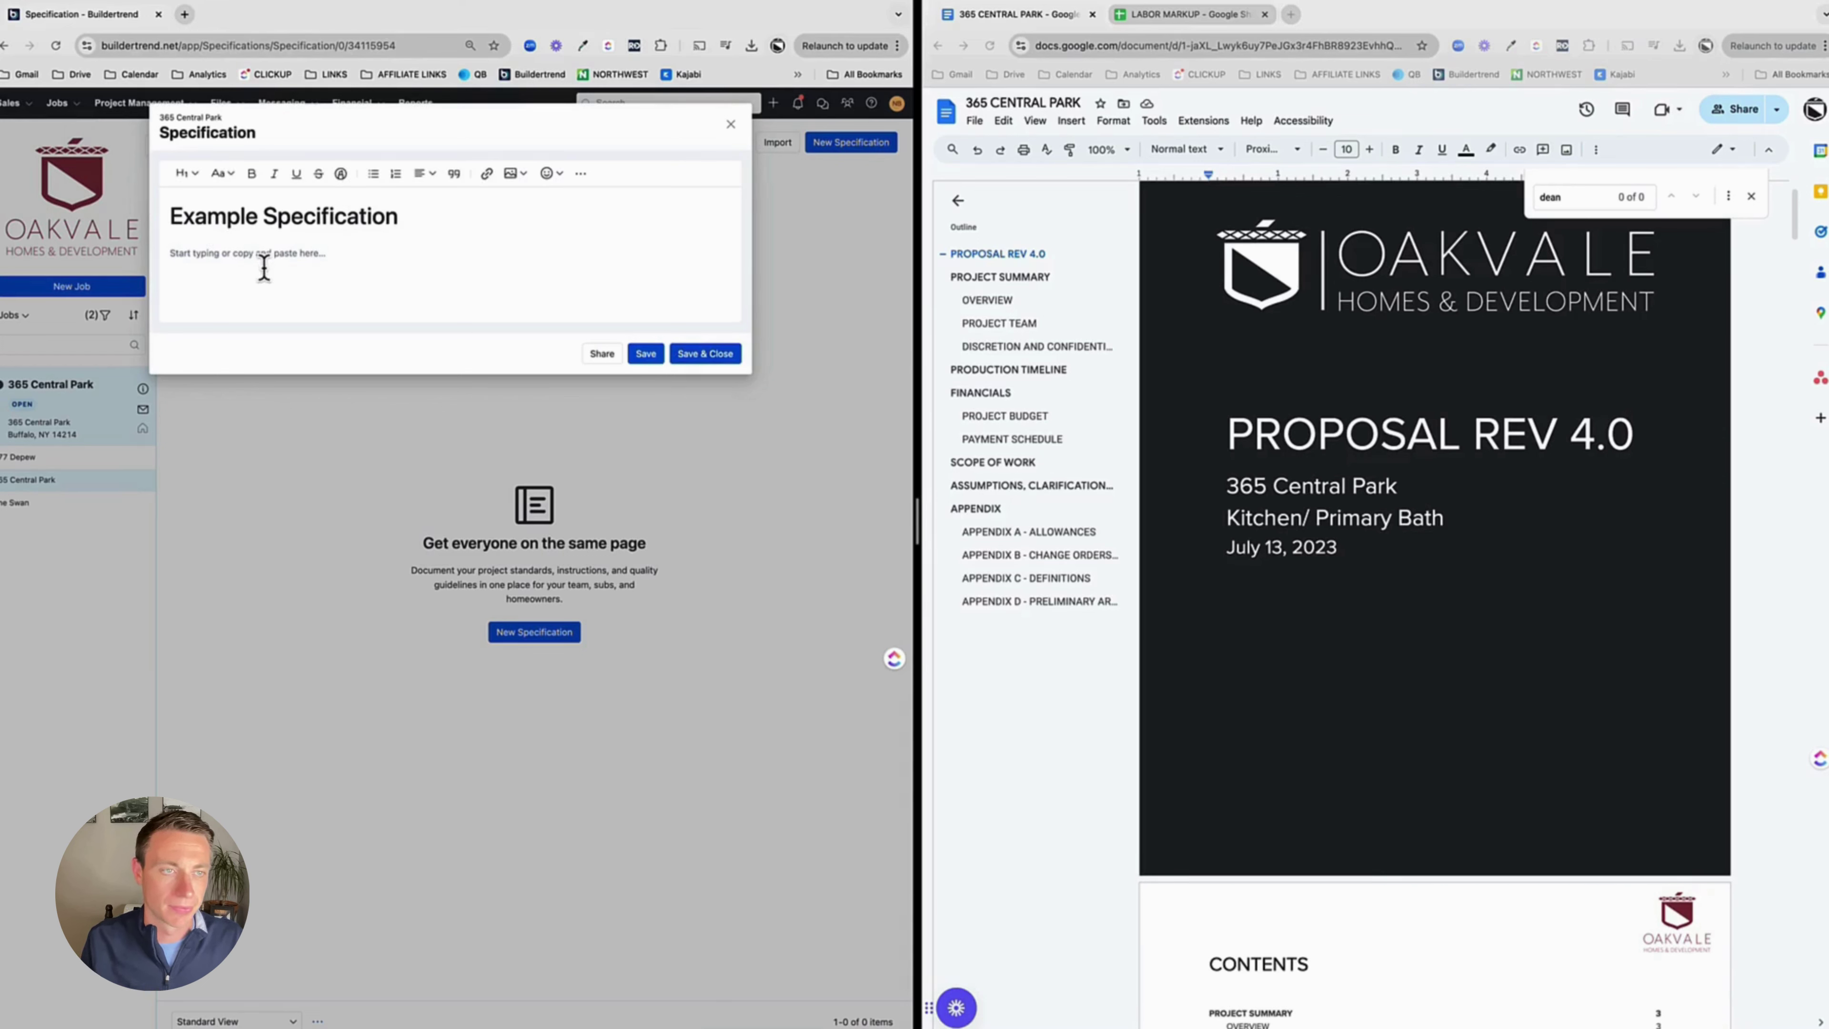
{"action": "type", "text": "This is an example specification"}
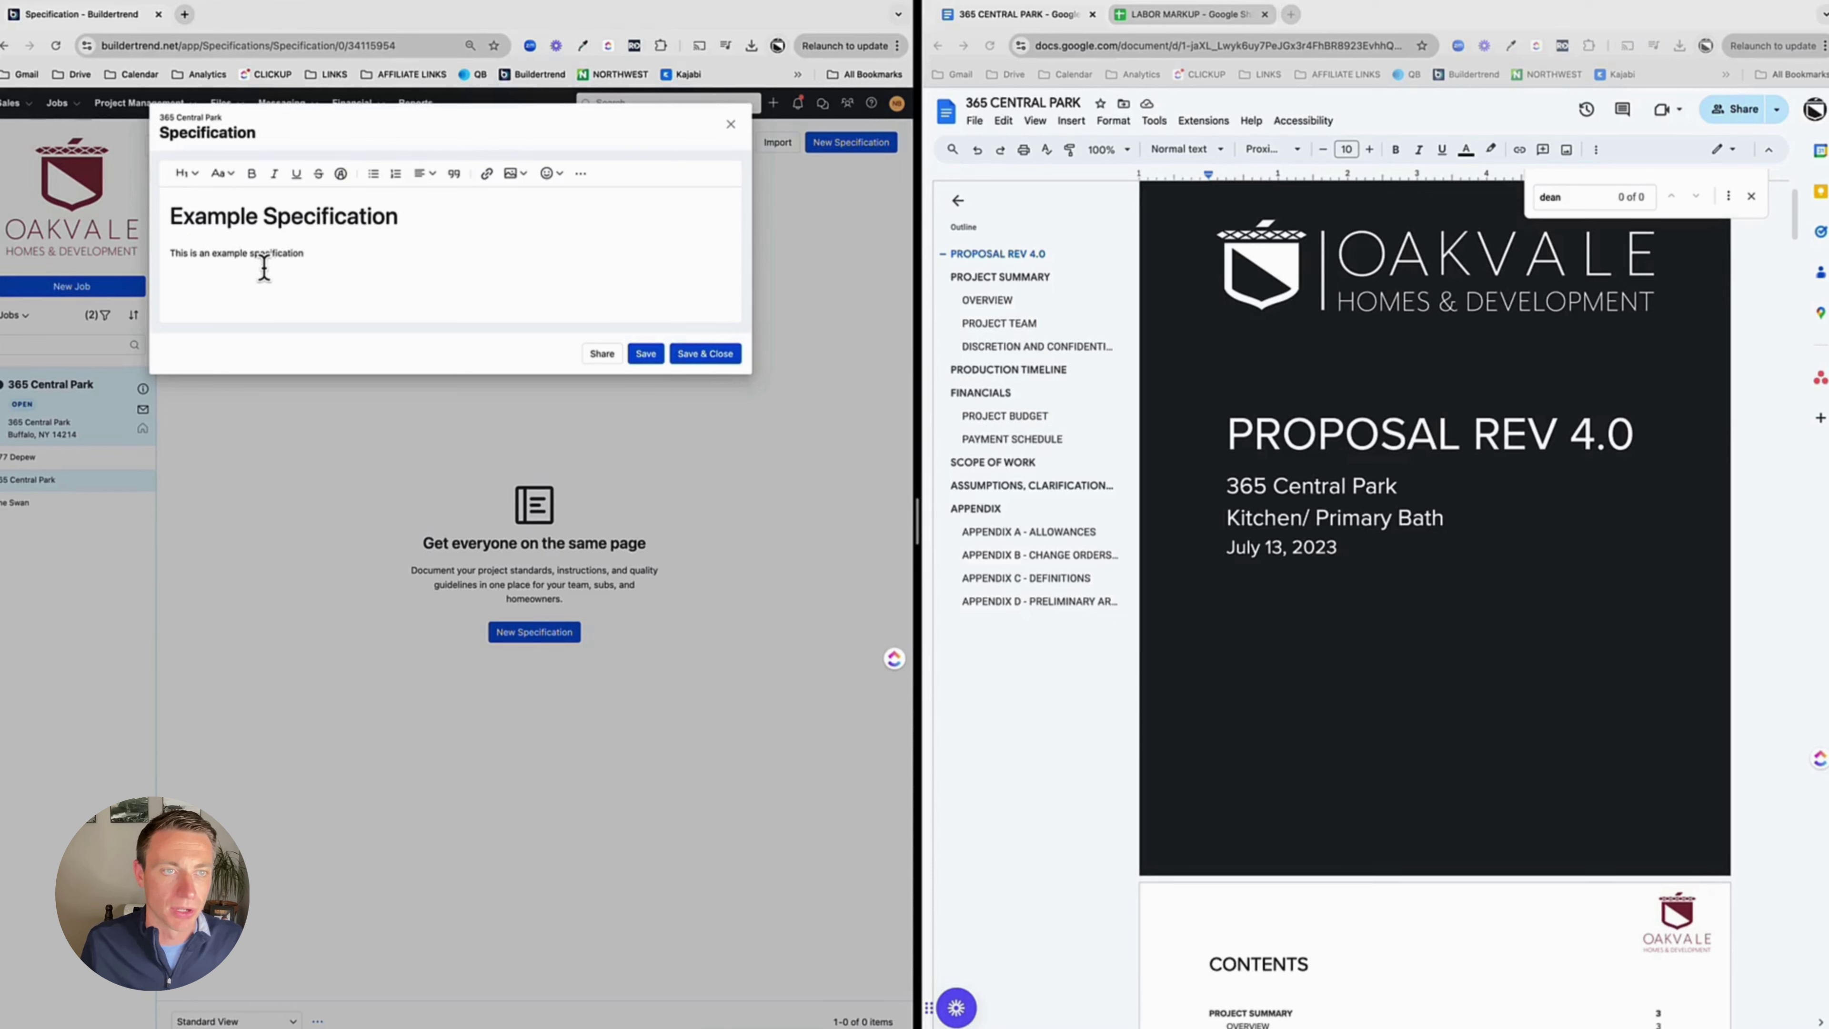
{"action": "left_click", "coordinate": [373, 174]}
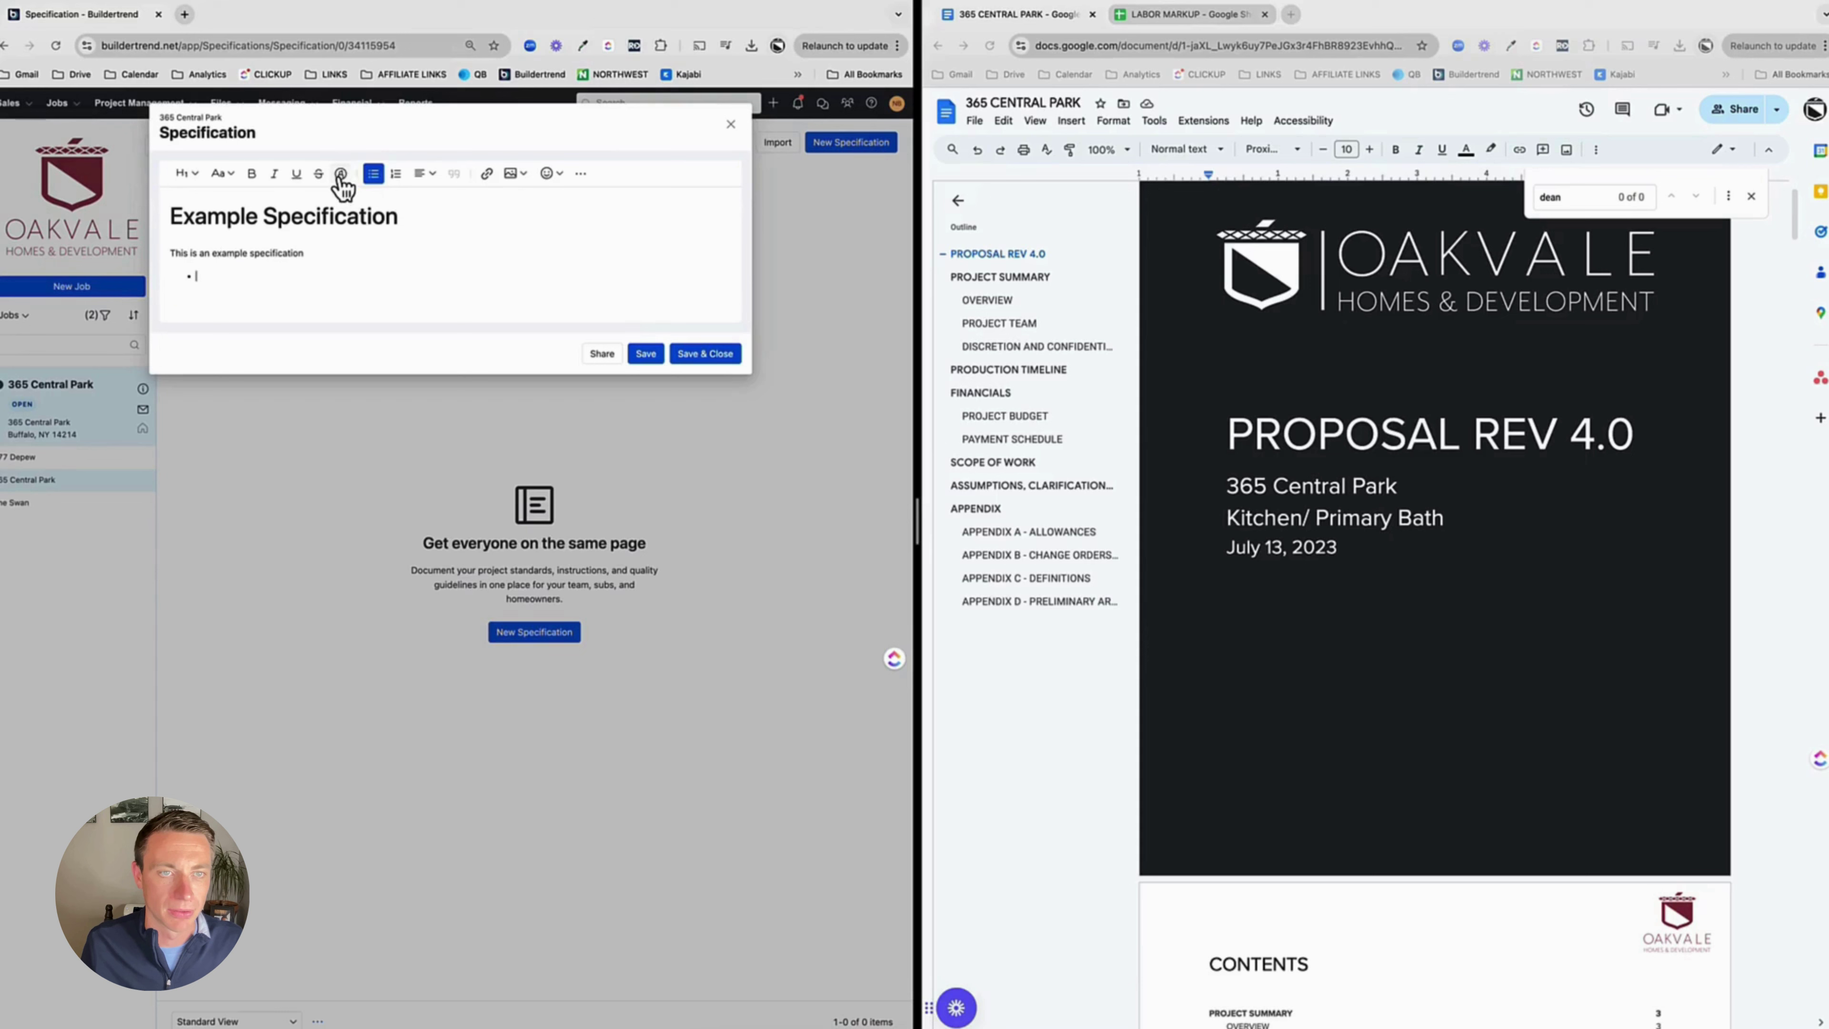
{"action": "type", "text": "fdafda"}
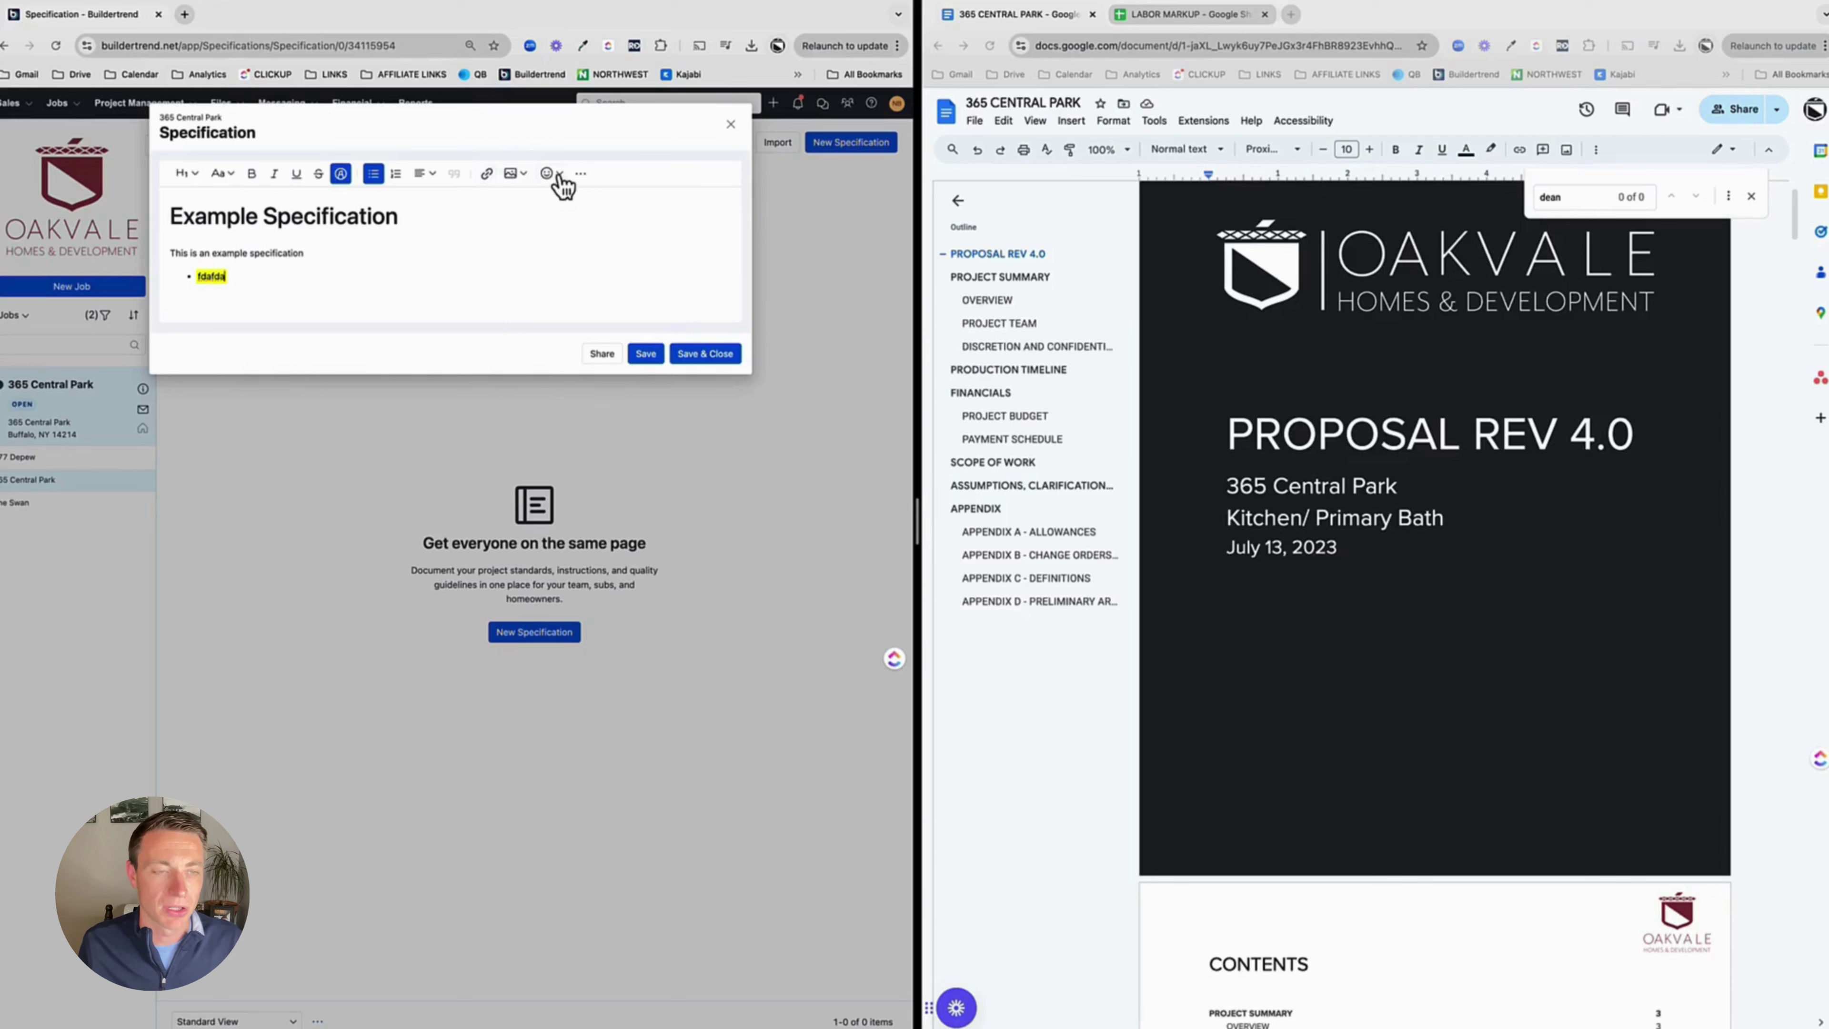
{"action": "left_click", "coordinate": [715, 357]}
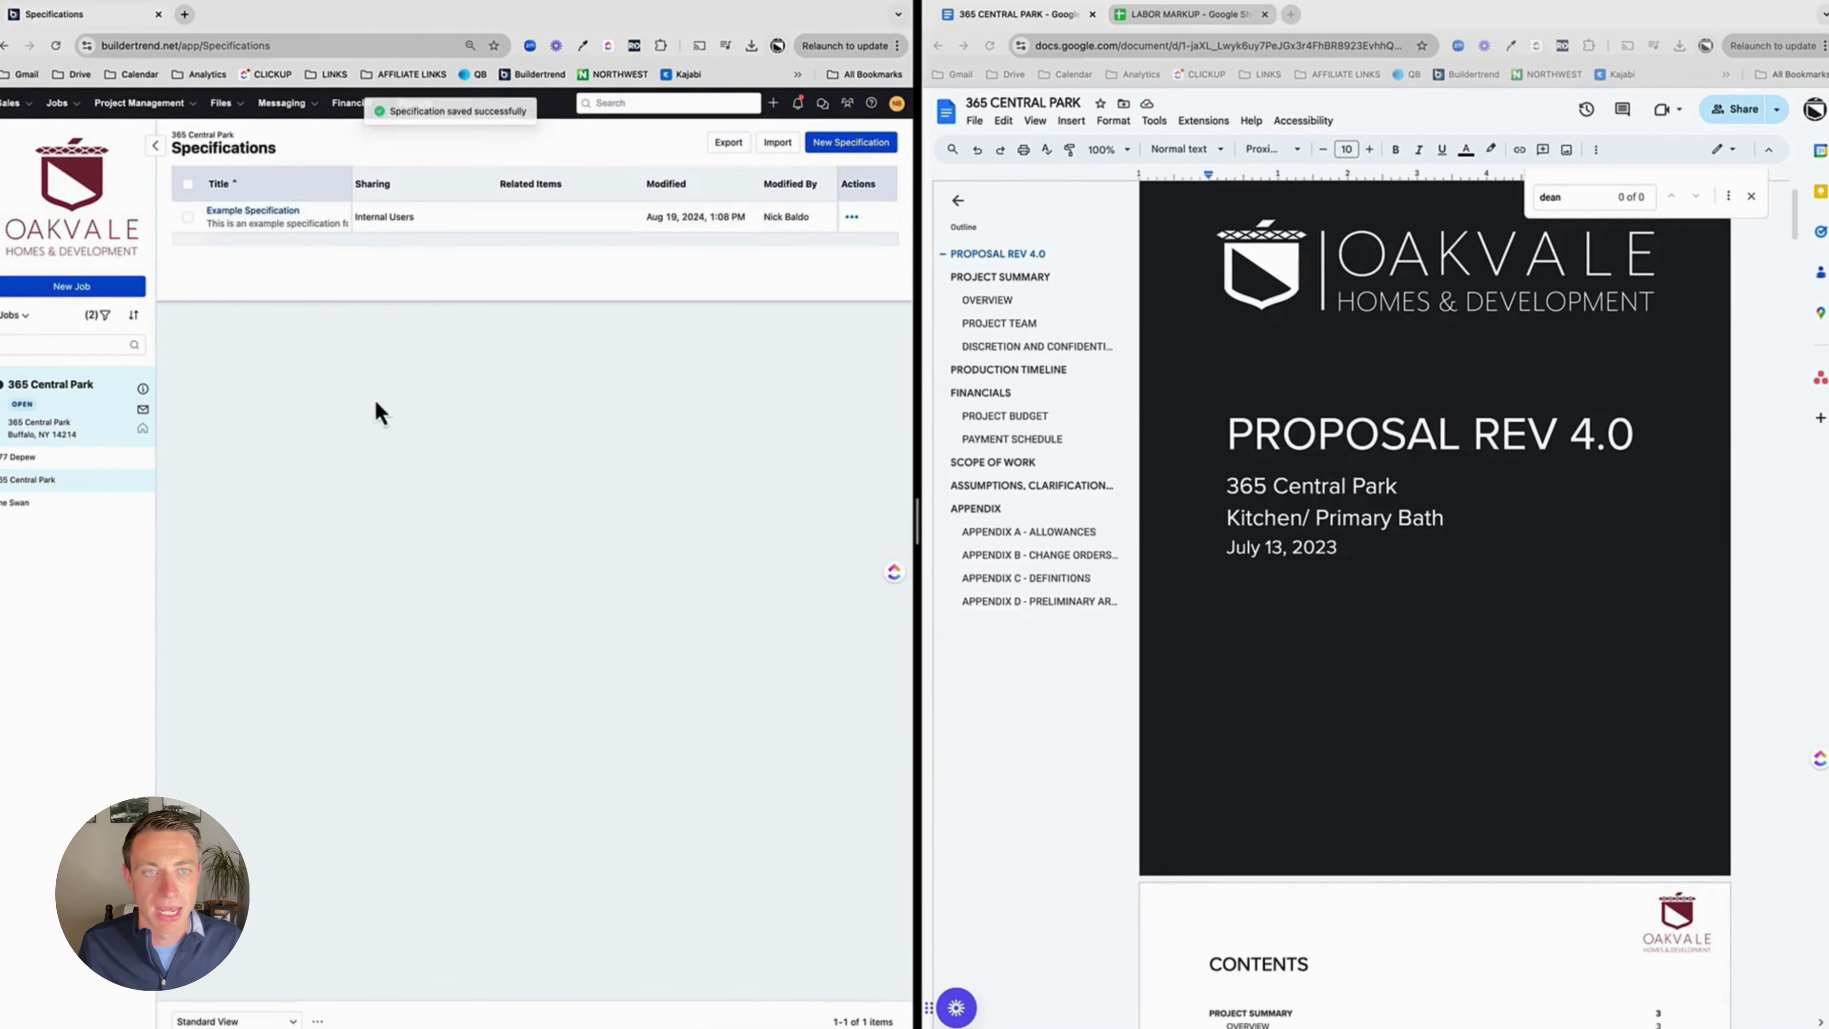
Check the Example Specification's Share options without sharing, then delete it and confirm
{"action": "left_click", "coordinate": [853, 218]}
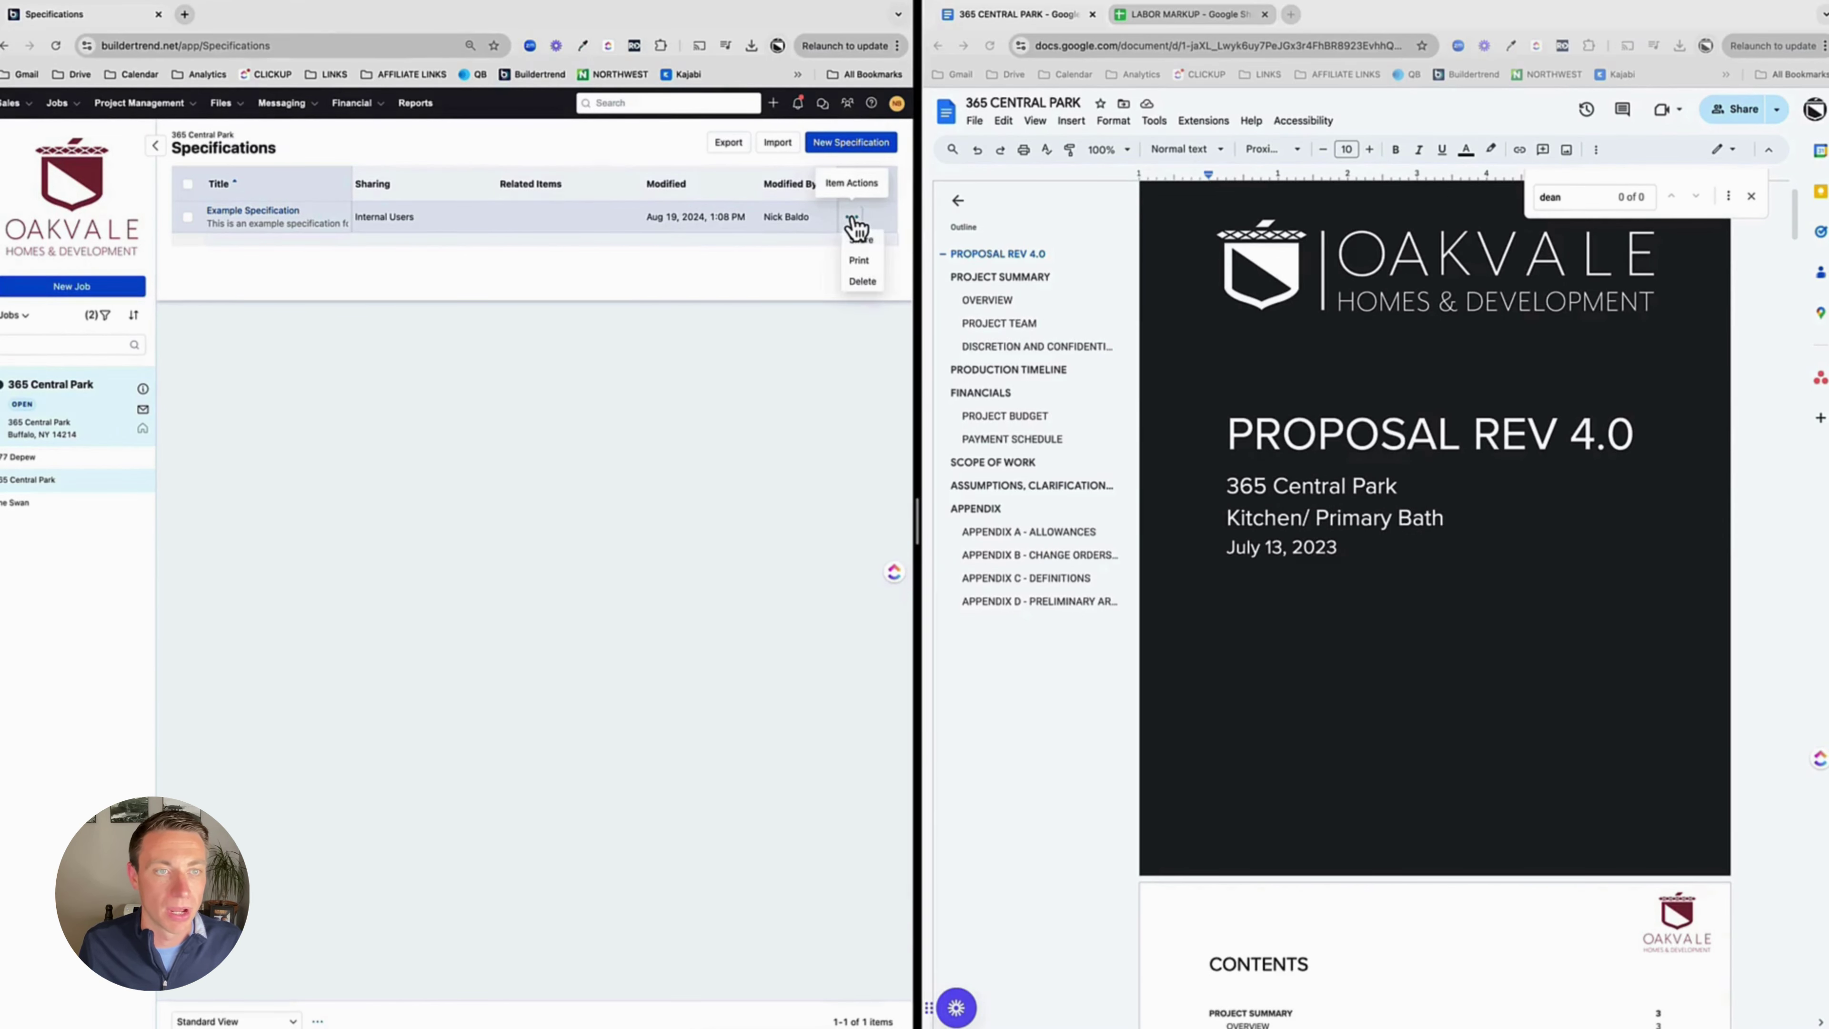
{"action": "left_click", "coordinate": [861, 258]}
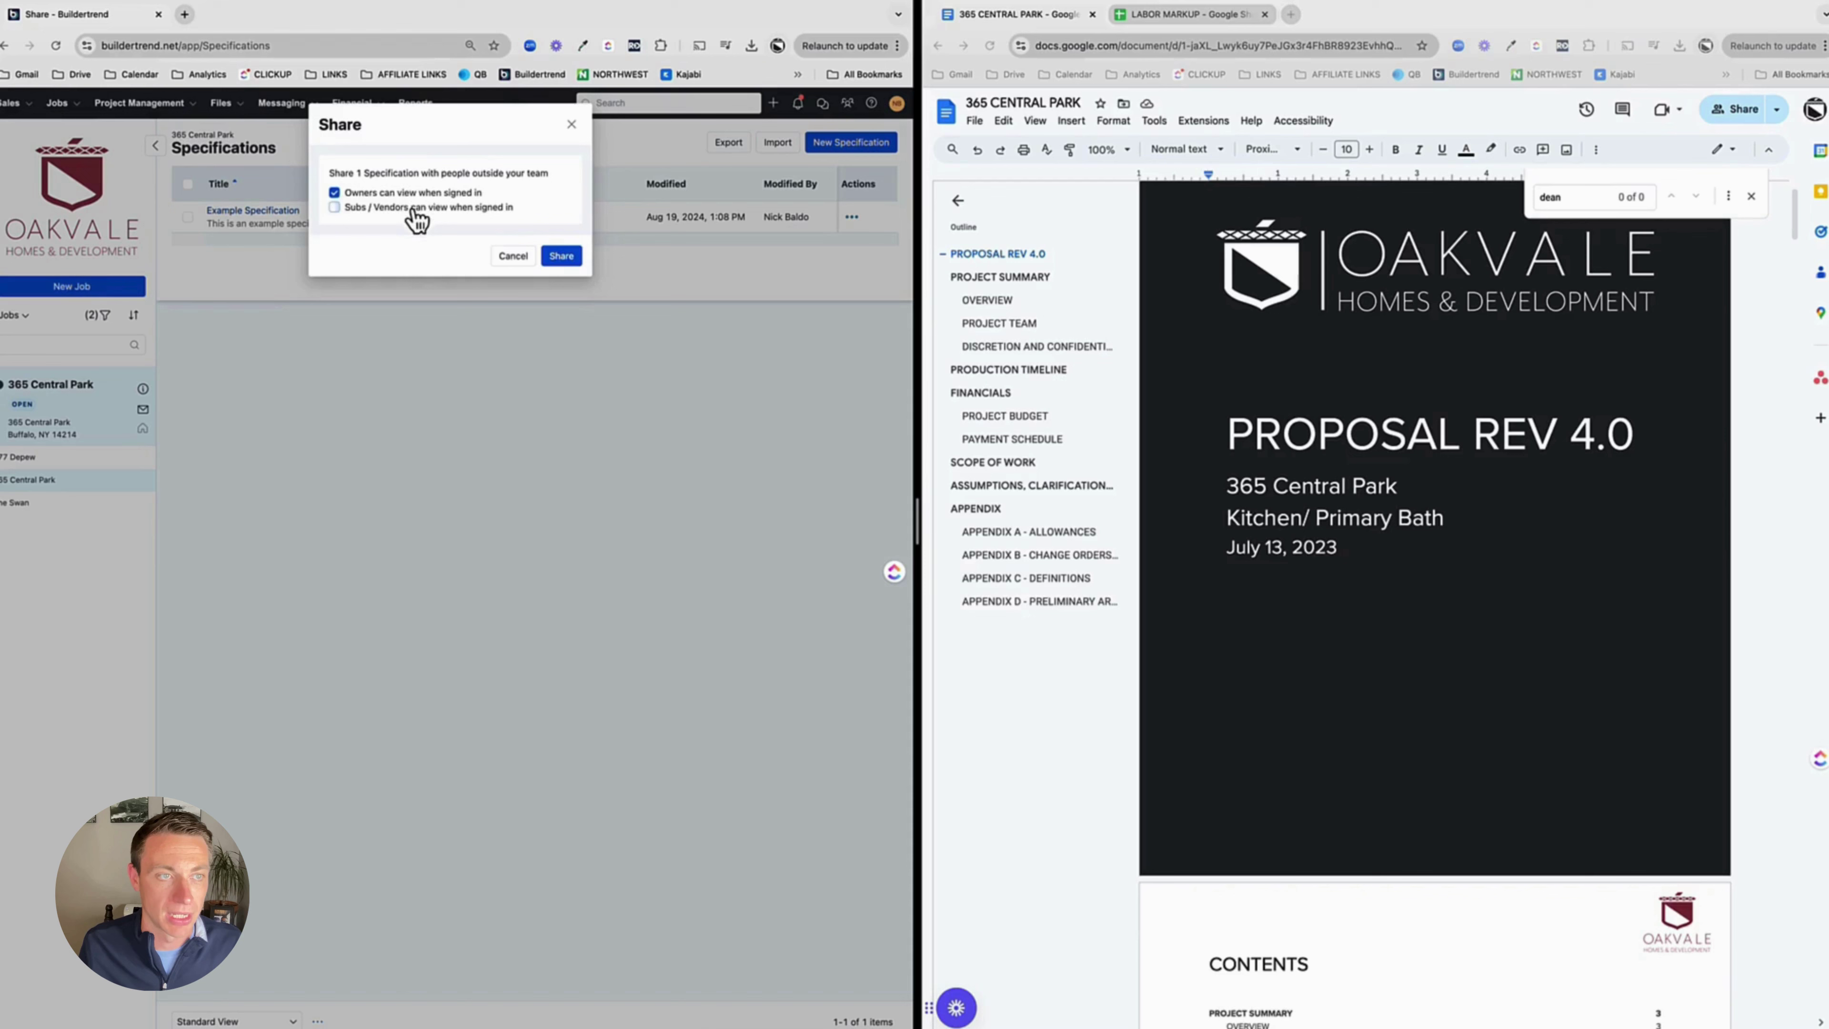
{"action": "left_click", "coordinate": [581, 126]}
{"action": "left_click", "coordinate": [853, 219]}
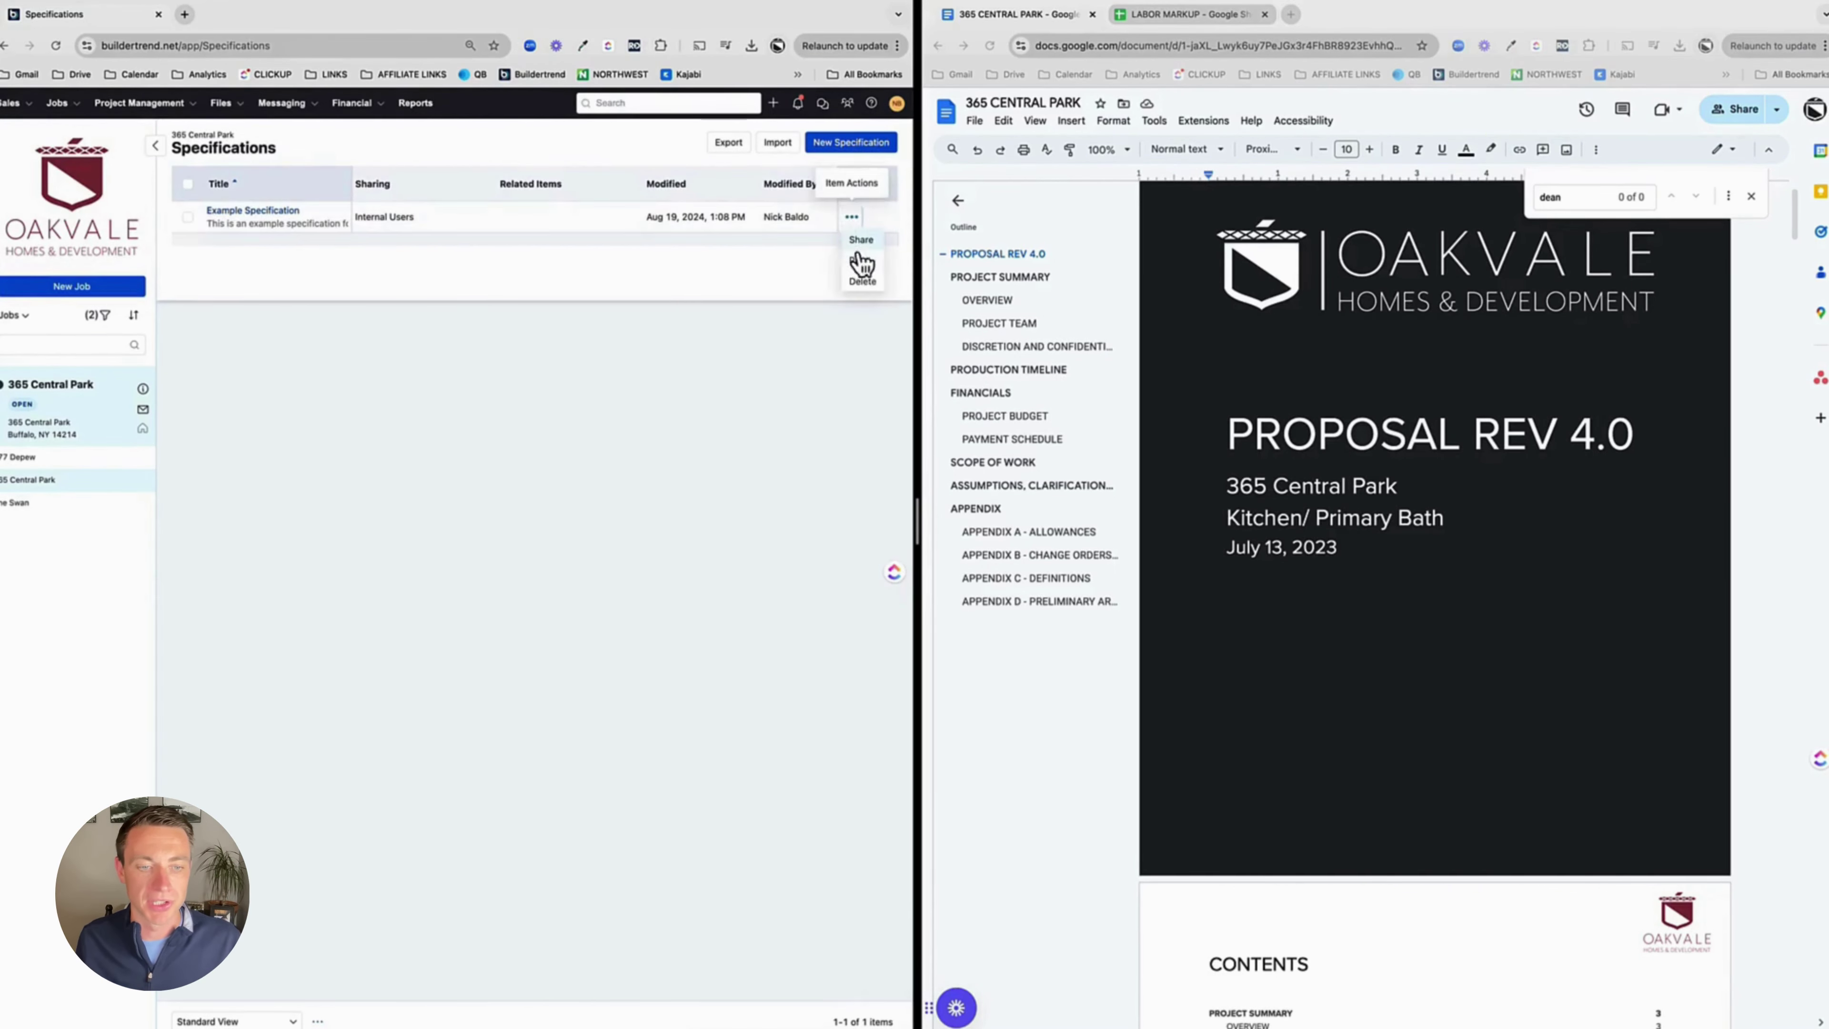
{"action": "left_click", "coordinate": [864, 292]}
{"action": "left_click", "coordinate": [504, 621]}
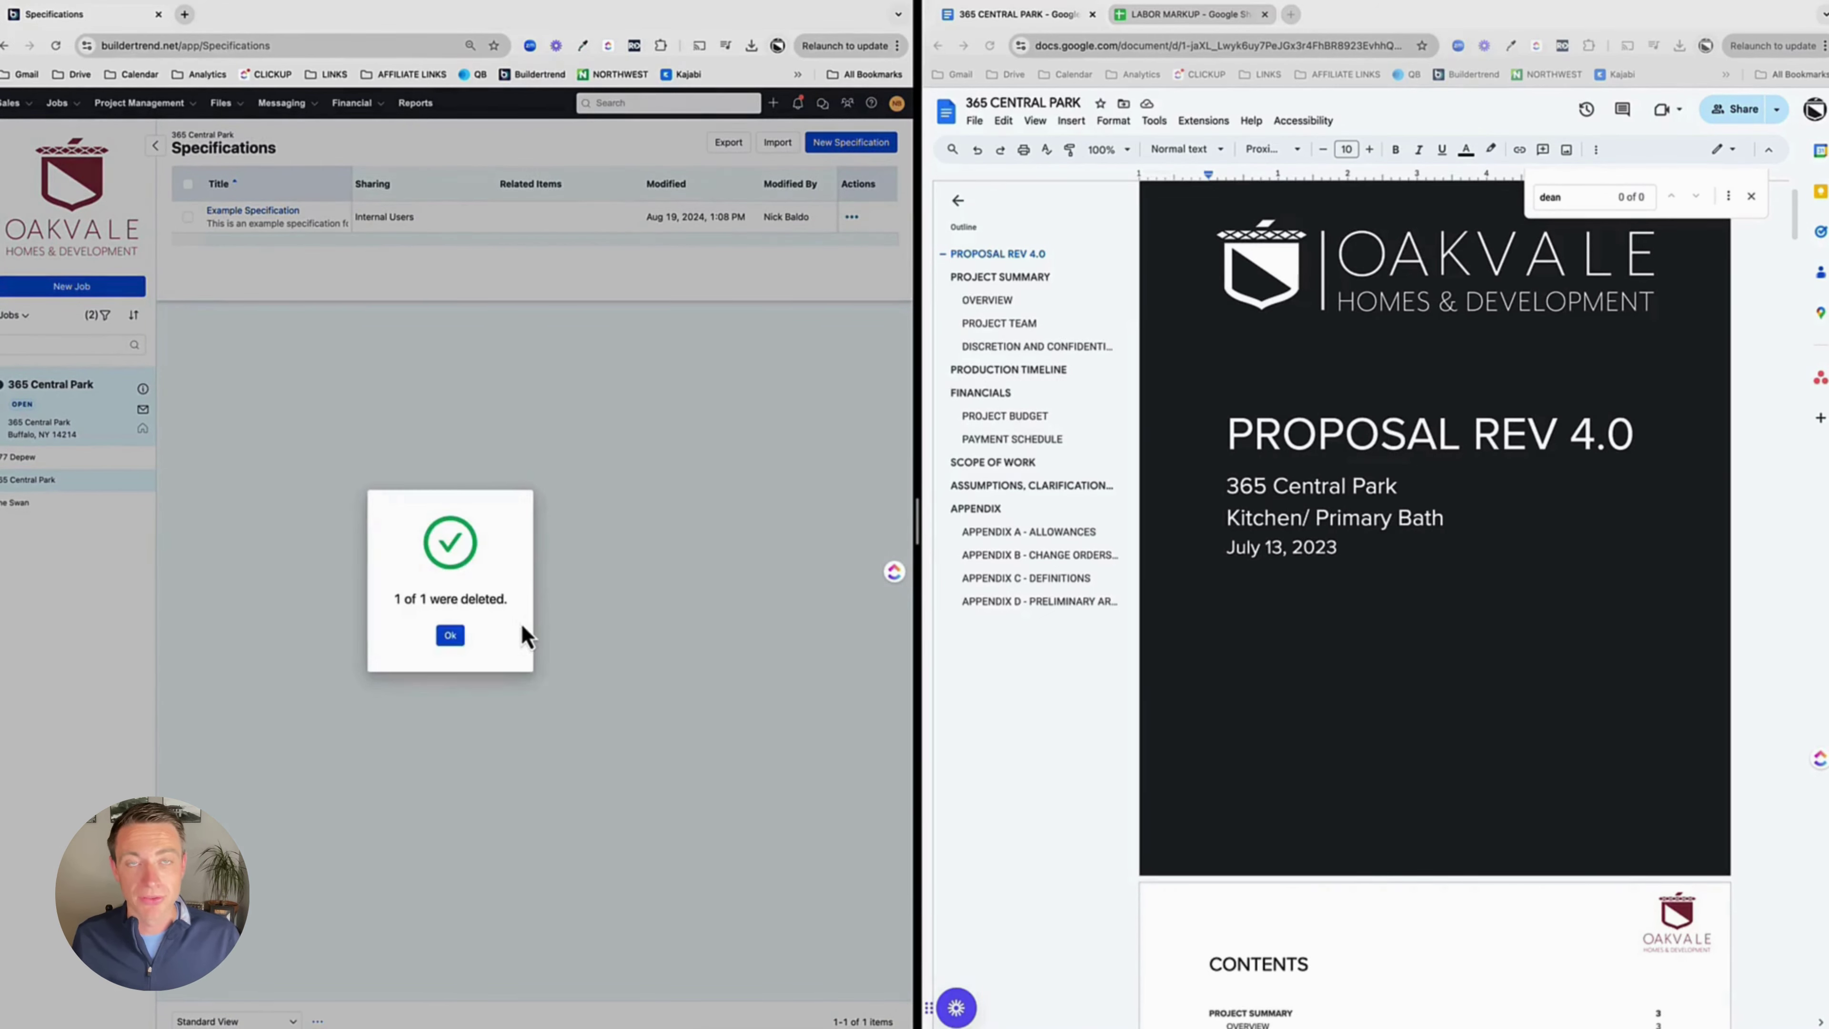
{"action": "left_click", "coordinate": [450, 636]}
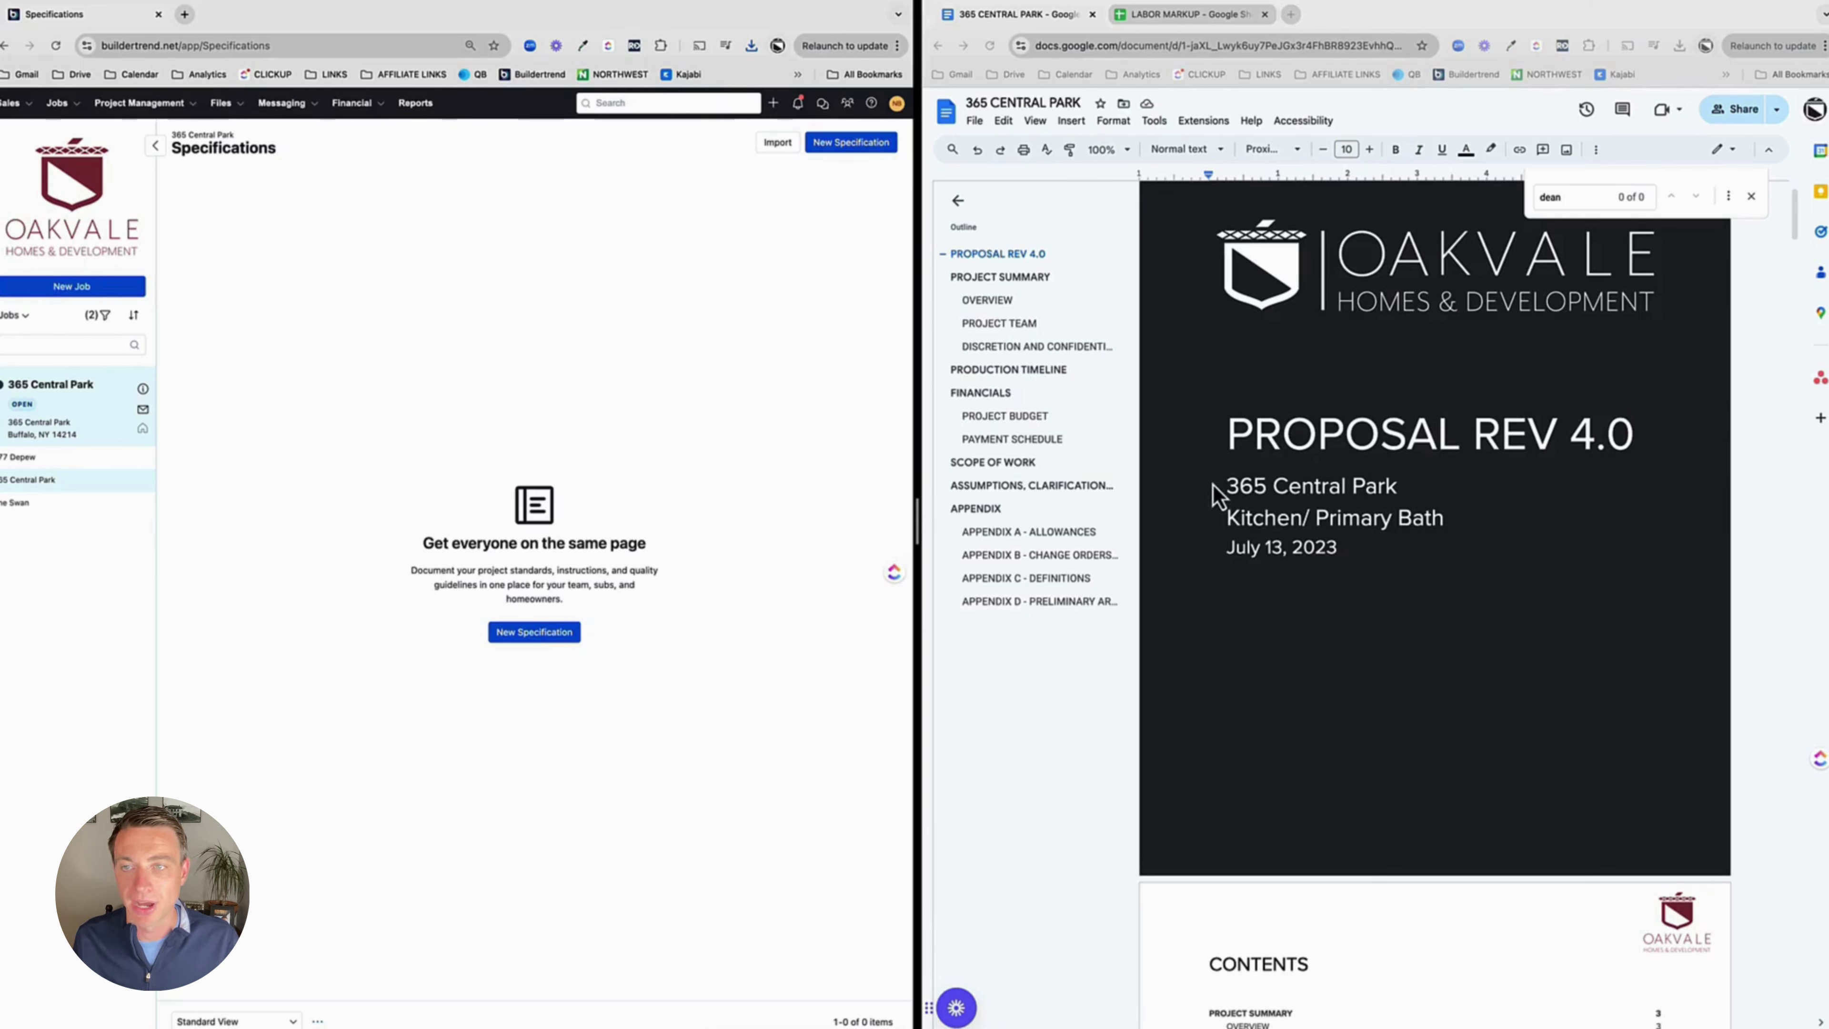
Scroll the Proposal Rev 4.0 document from the title page to the SCOPE OF WORK page
{"action": "scroll", "coordinate": [1217, 496], "scroll_direction": "down", "scroll_amount": 3}
{"action": "scroll", "coordinate": [1217, 496], "scroll_direction": "down", "scroll_amount": 5}
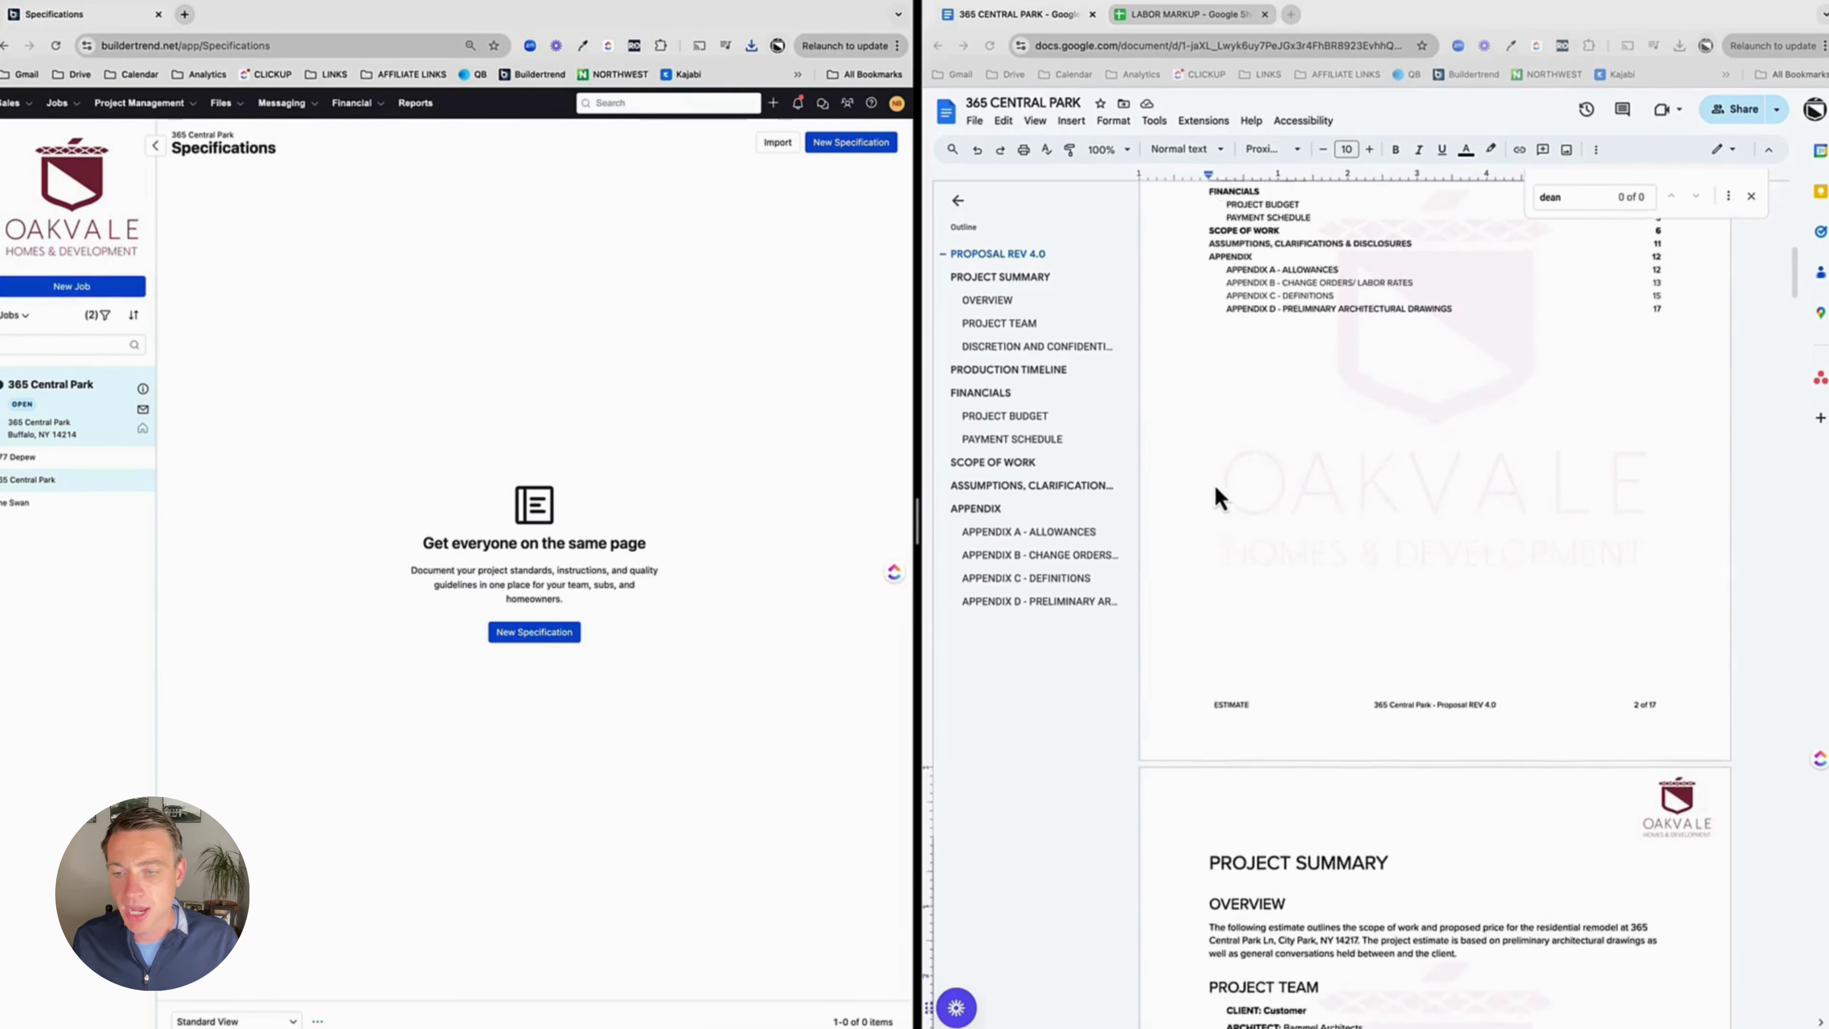
{"action": "scroll", "coordinate": [1221, 497], "scroll_direction": "up", "scroll_amount": 10}
{"action": "scroll", "coordinate": [1224, 505], "scroll_direction": "down", "scroll_amount": 15}
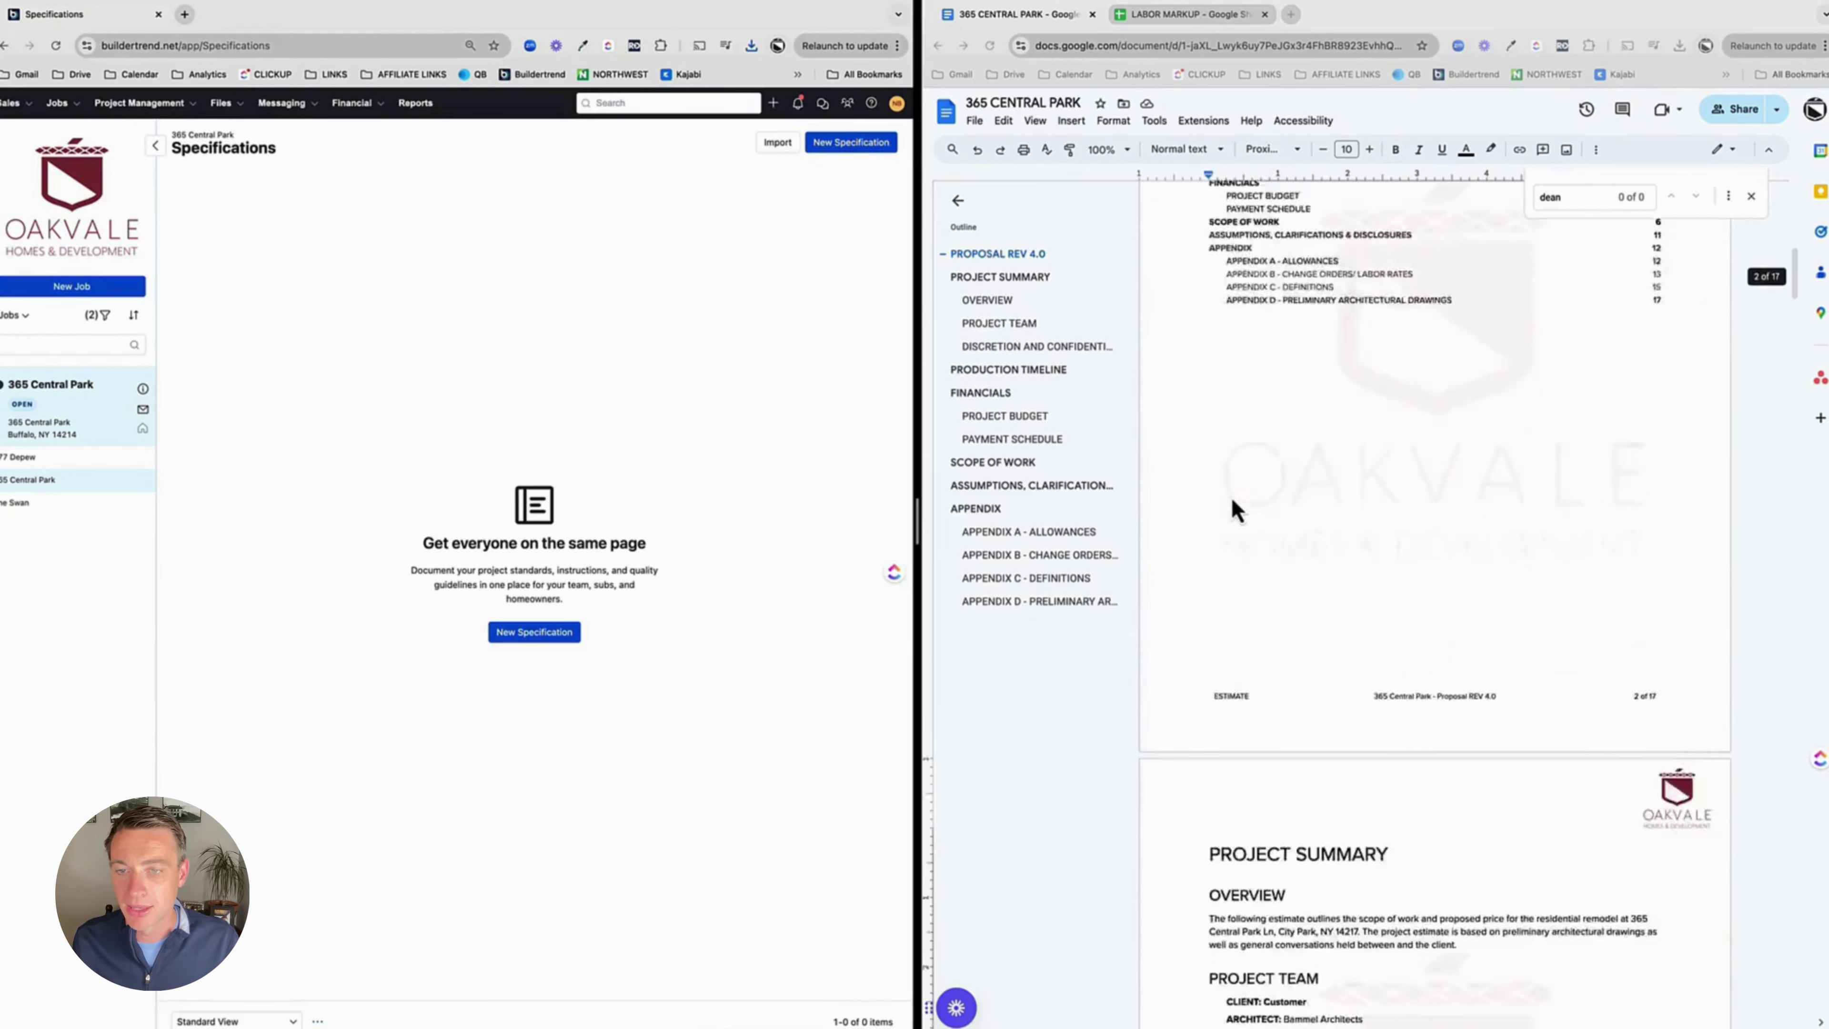
{"action": "scroll", "coordinate": [1231, 513], "scroll_direction": "down", "scroll_amount": 20}
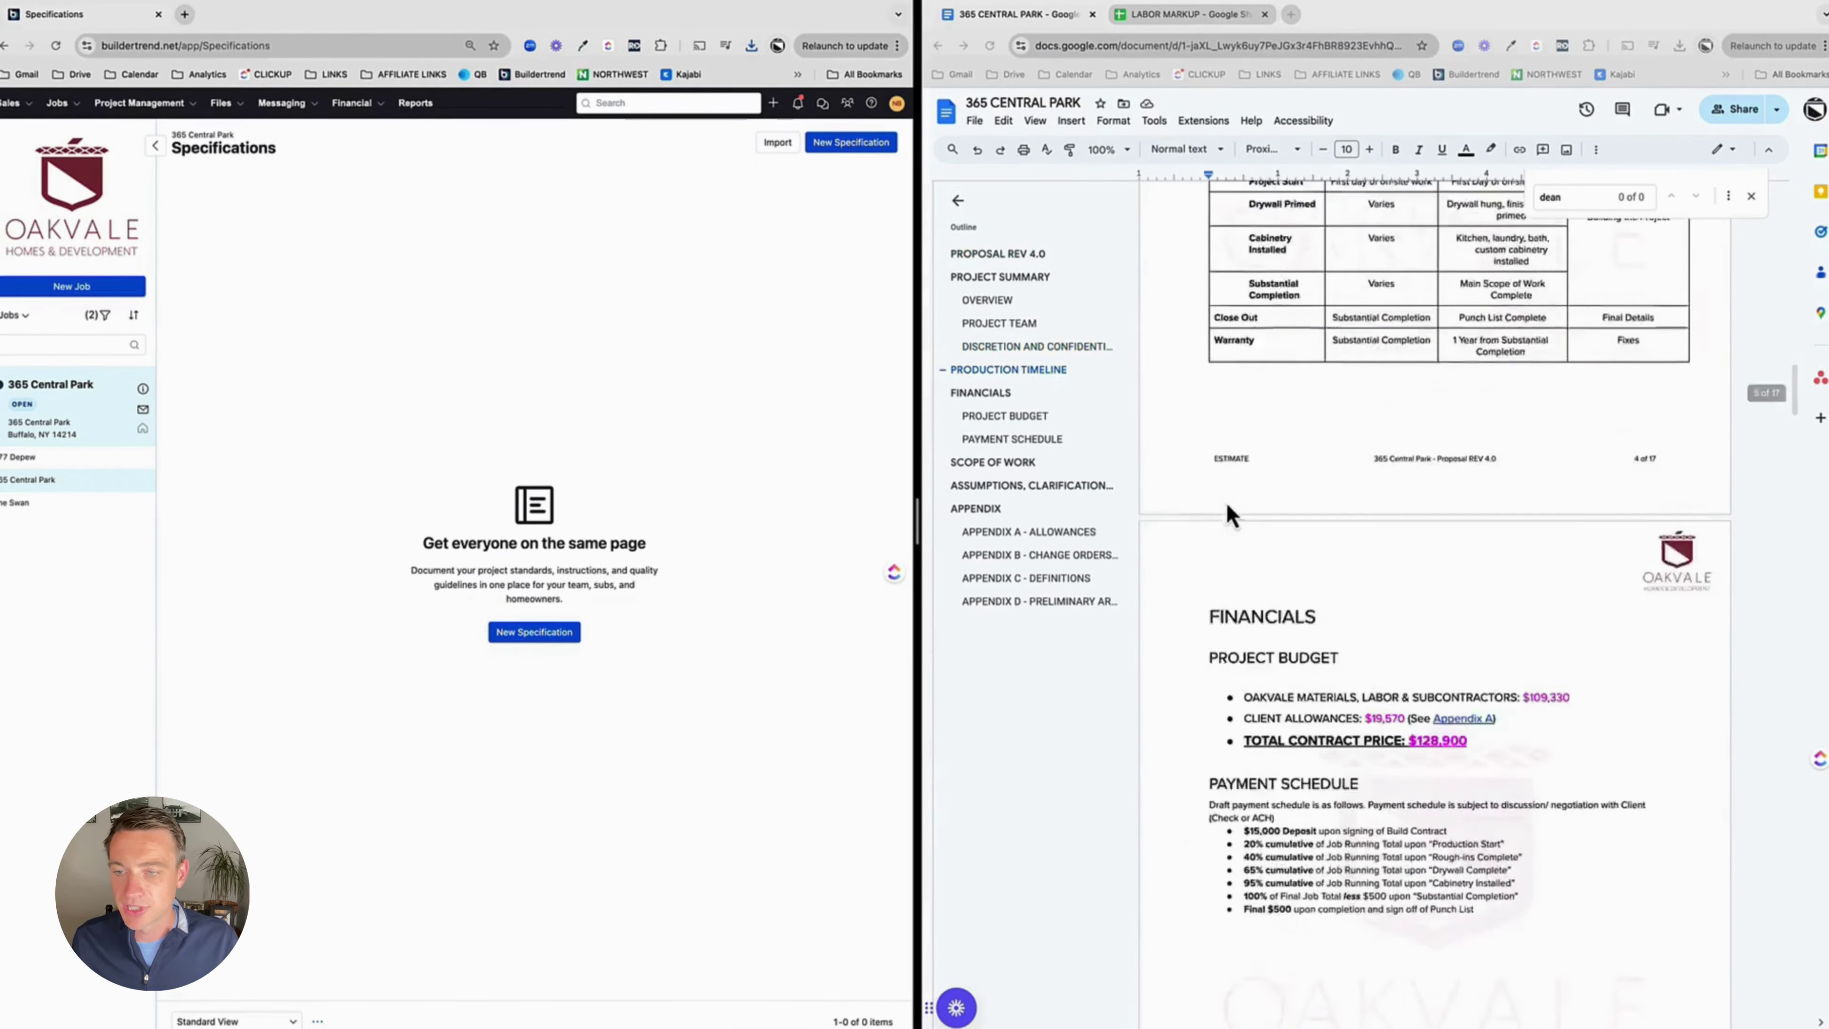
{"action": "scroll", "coordinate": [1229, 515], "scroll_direction": "down", "scroll_amount": 20}
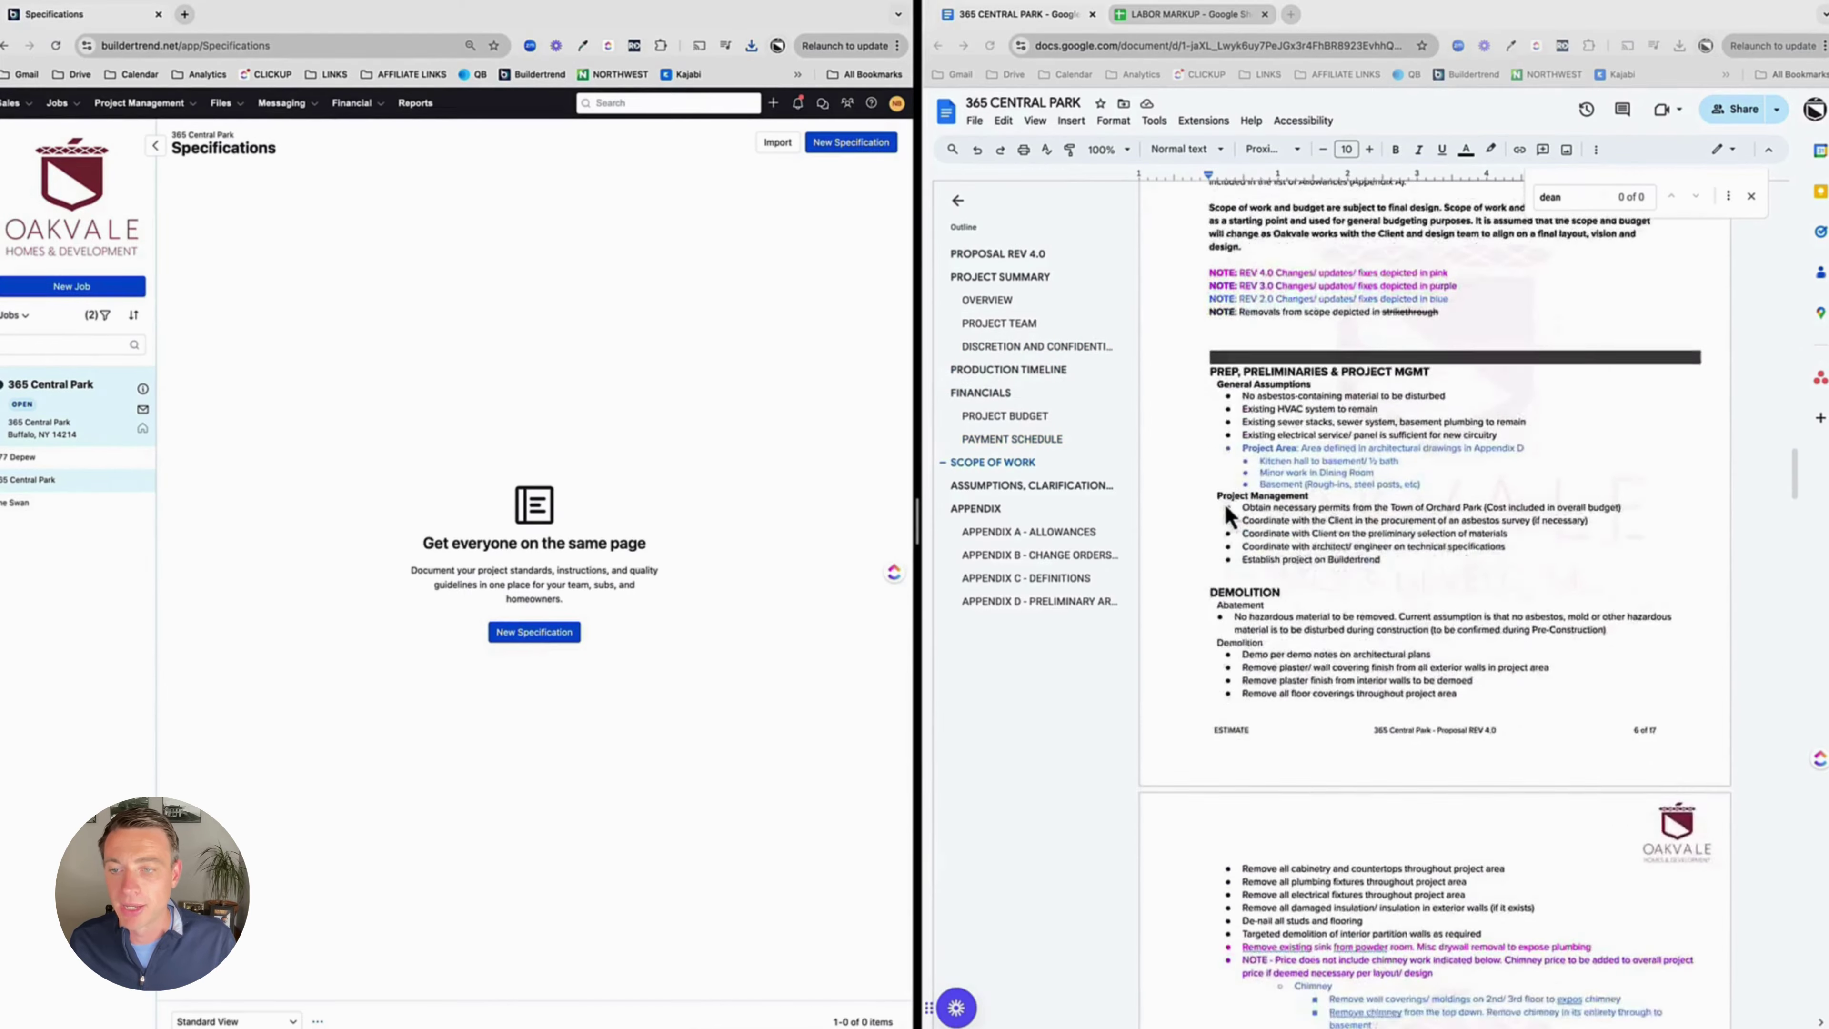
{"action": "scroll", "coordinate": [1218, 523], "scroll_direction": "down", "scroll_amount": 20}
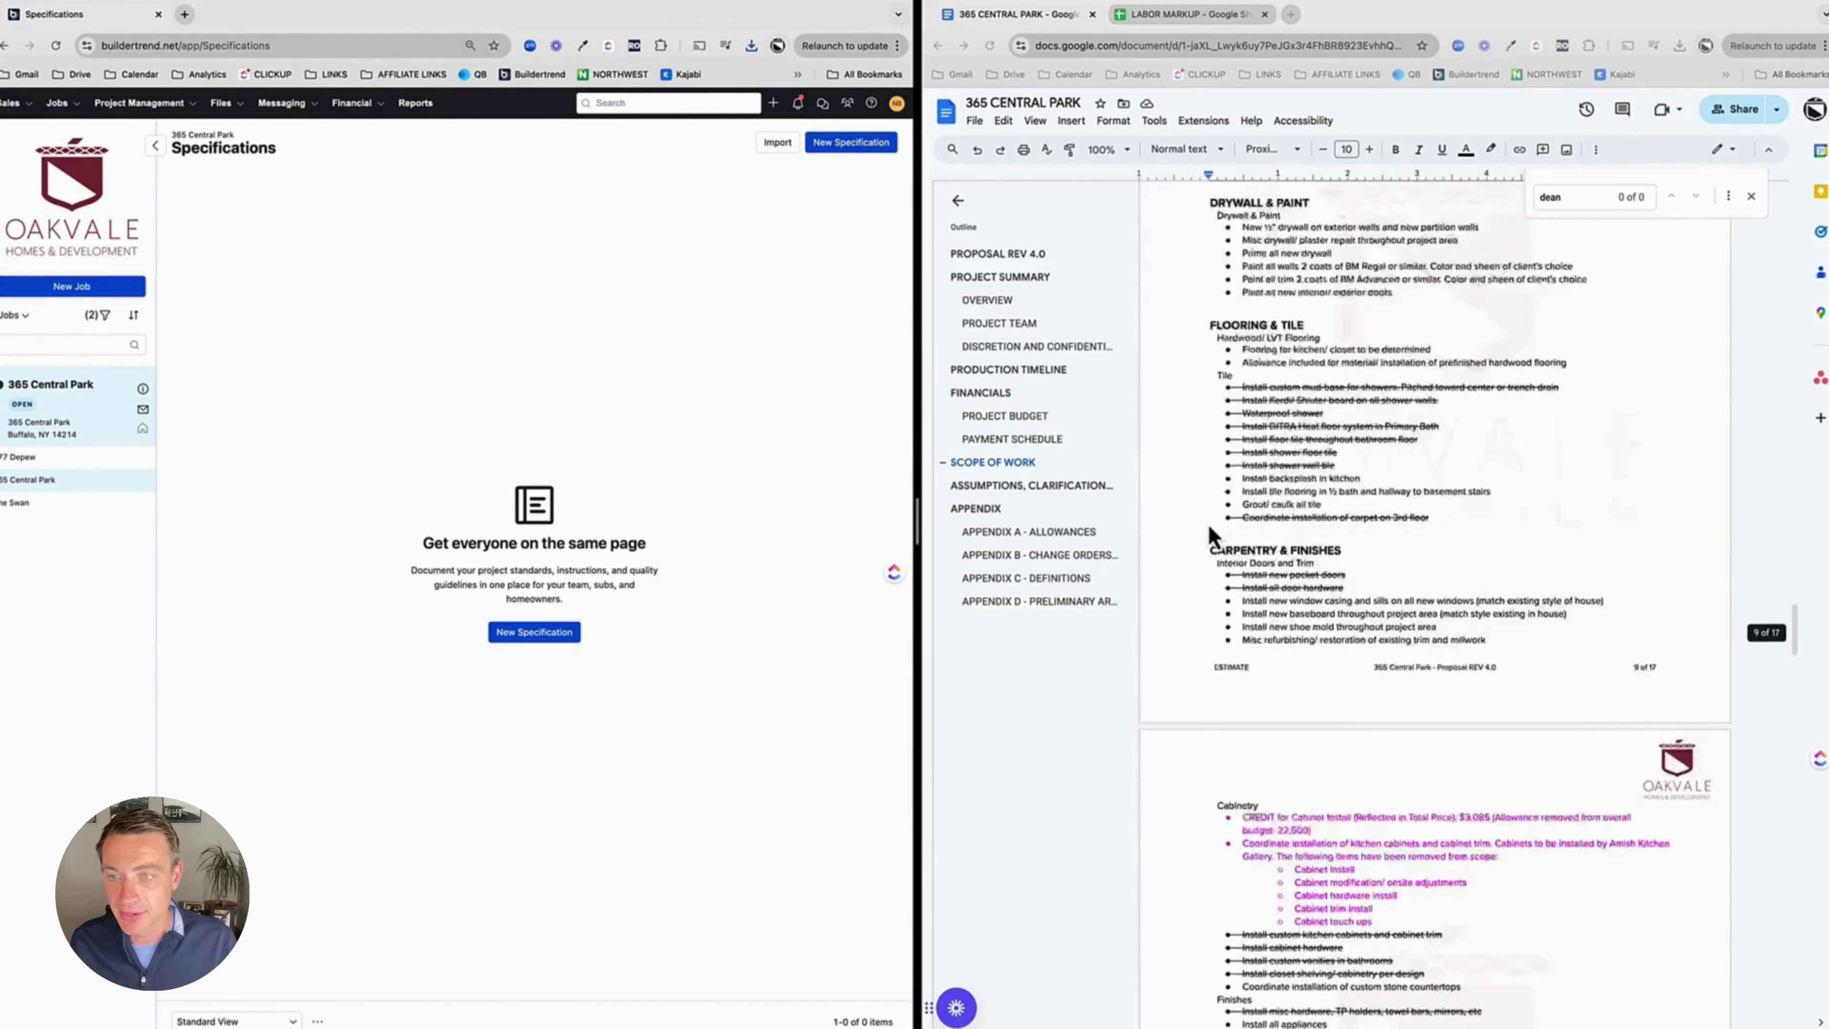
{"action": "scroll", "coordinate": [1208, 525], "scroll_direction": "down", "scroll_amount": 10}
{"action": "scroll", "coordinate": [1207, 524], "scroll_direction": "up", "scroll_amount": 20}
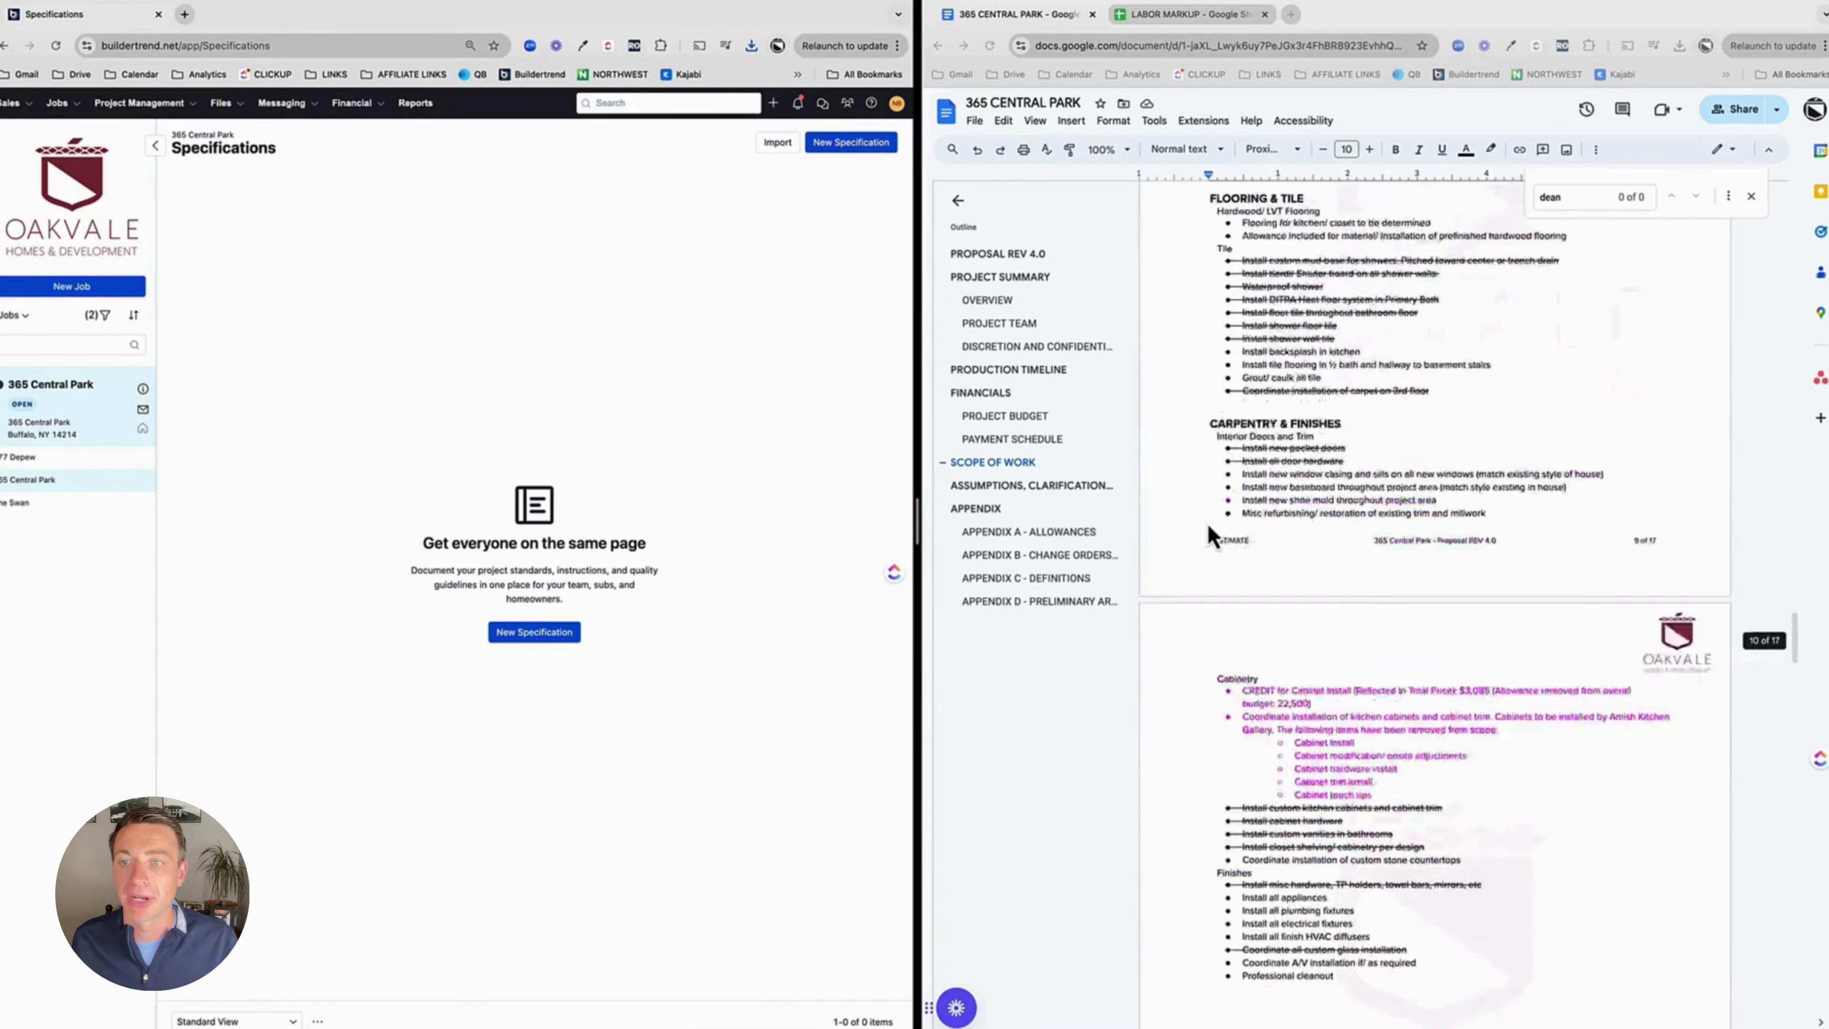
{"action": "scroll", "coordinate": [1209, 528], "scroll_direction": "up", "scroll_amount": 20}
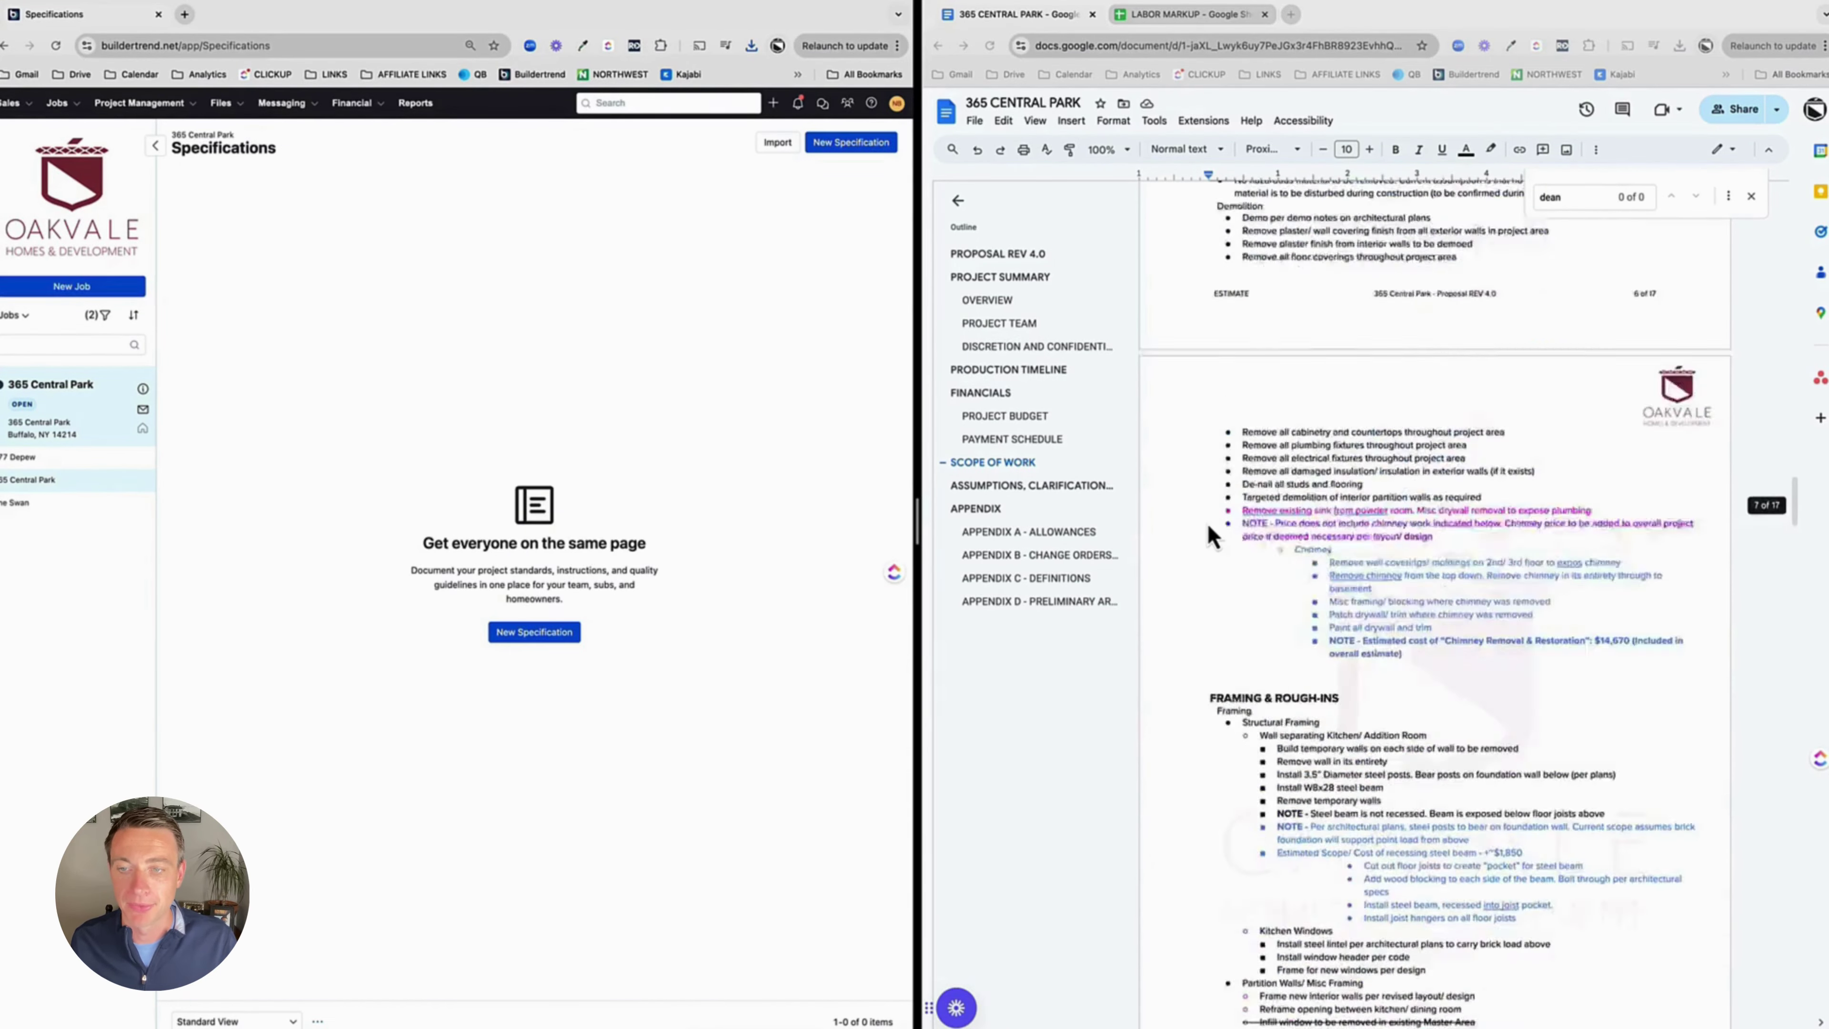
{"action": "scroll", "coordinate": [1208, 528], "scroll_direction": "up", "scroll_amount": 7}
{"action": "scroll", "coordinate": [1208, 528], "scroll_direction": "down", "scroll_amount": 10}
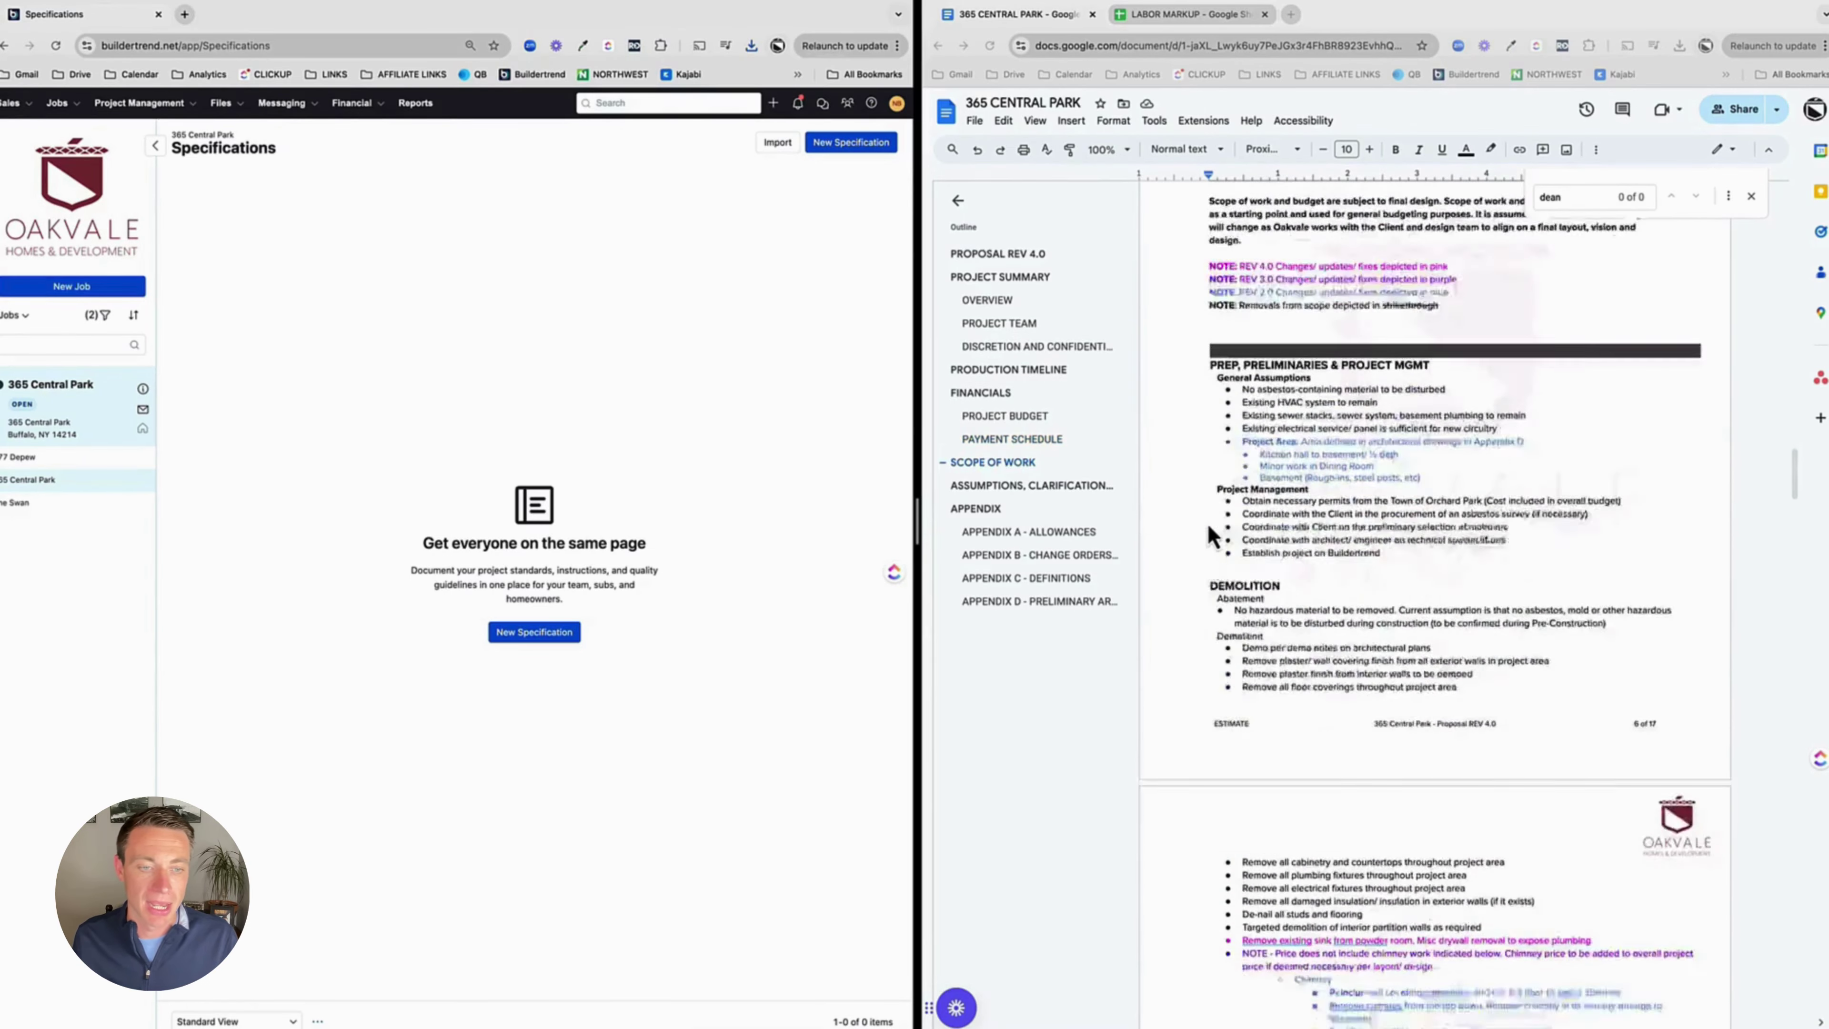
{"action": "scroll", "coordinate": [1210, 533], "scroll_direction": "up", "scroll_amount": 6}
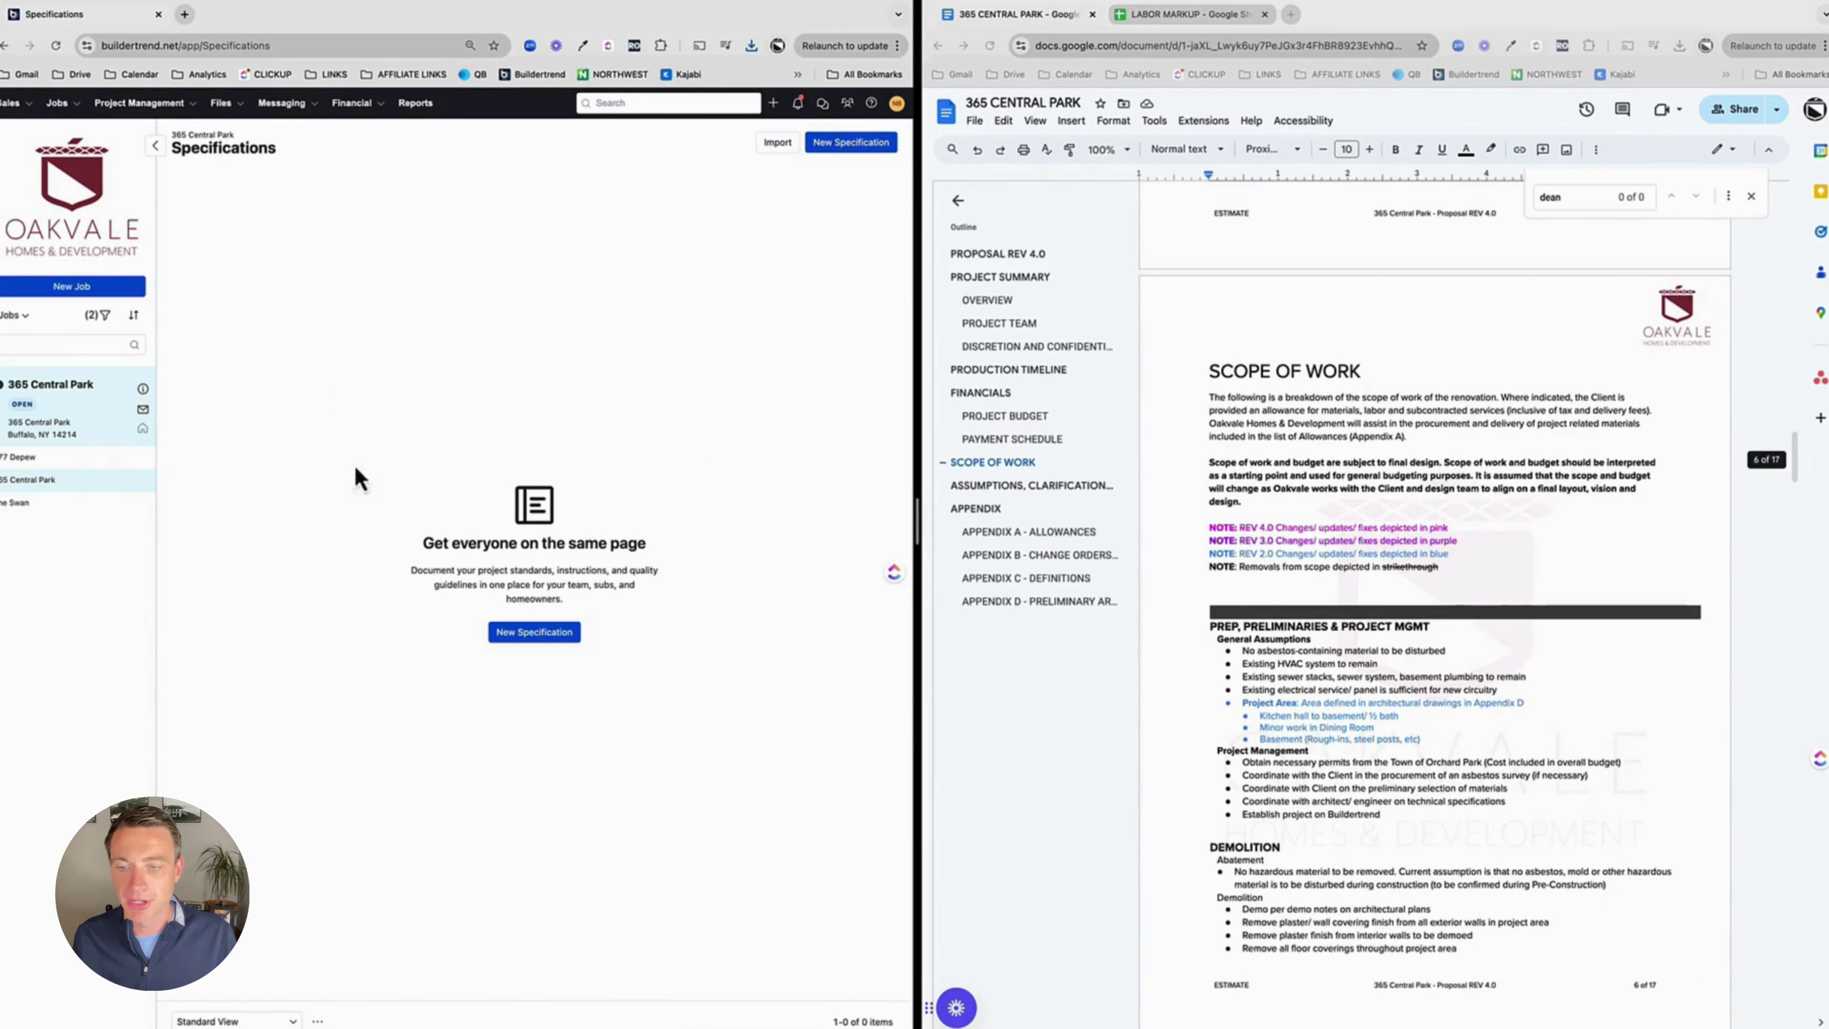
Start a new specification titled '1. PREP, PRELIMINARIES & PROJECT MGMT'
{"action": "left_click", "coordinate": [501, 641]}
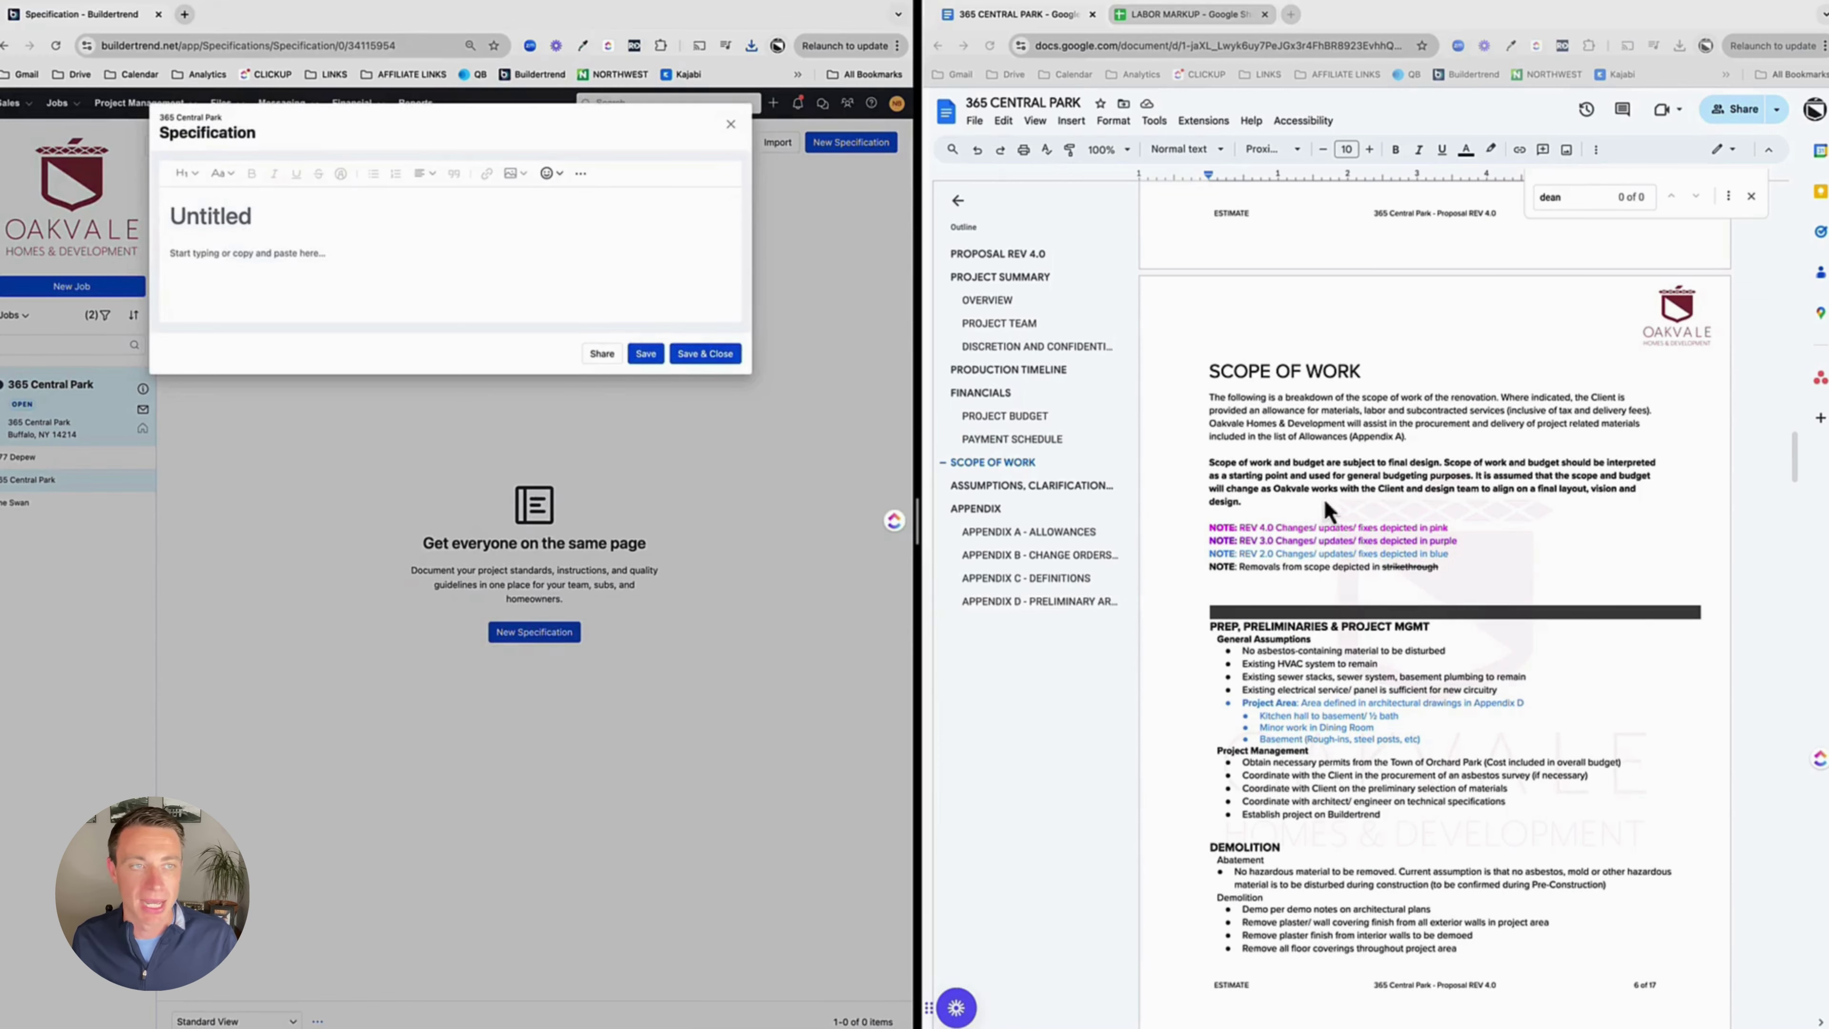
{"action": "scroll", "coordinate": [1285, 685], "scroll_direction": "down", "scroll_amount": 3}
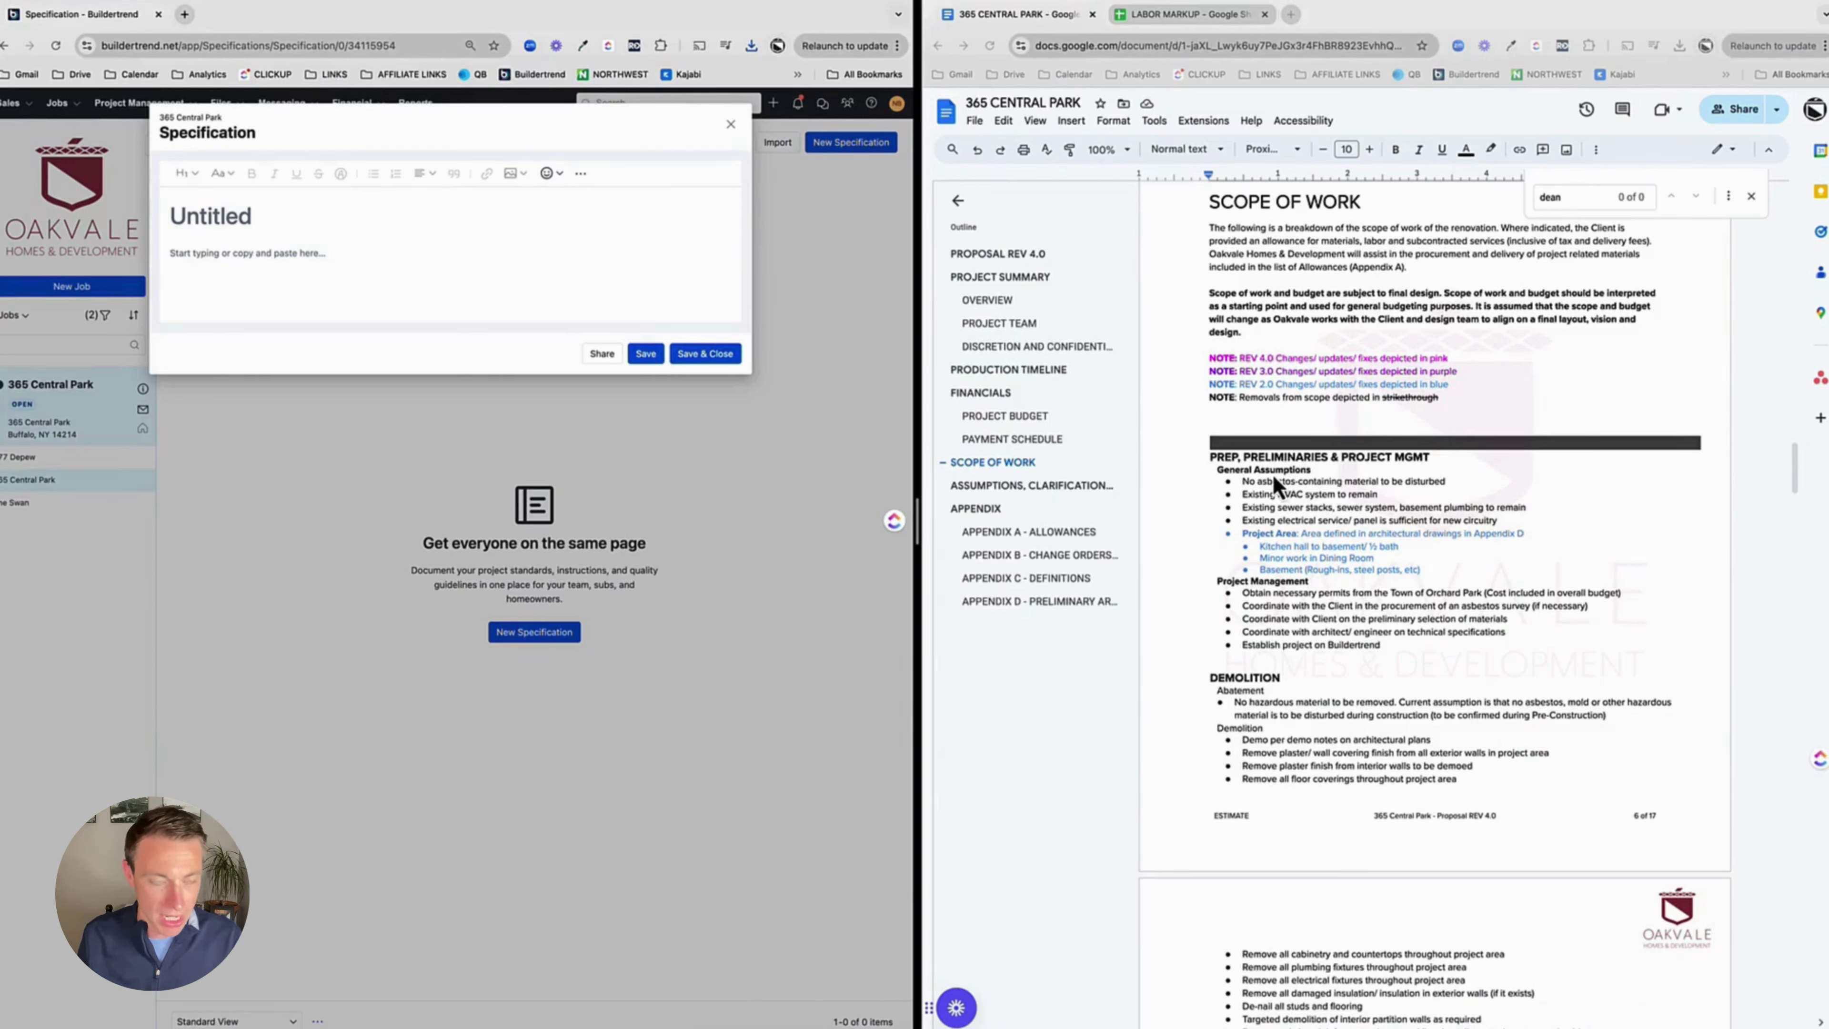
{"action": "left_click", "coordinate": [257, 210]}
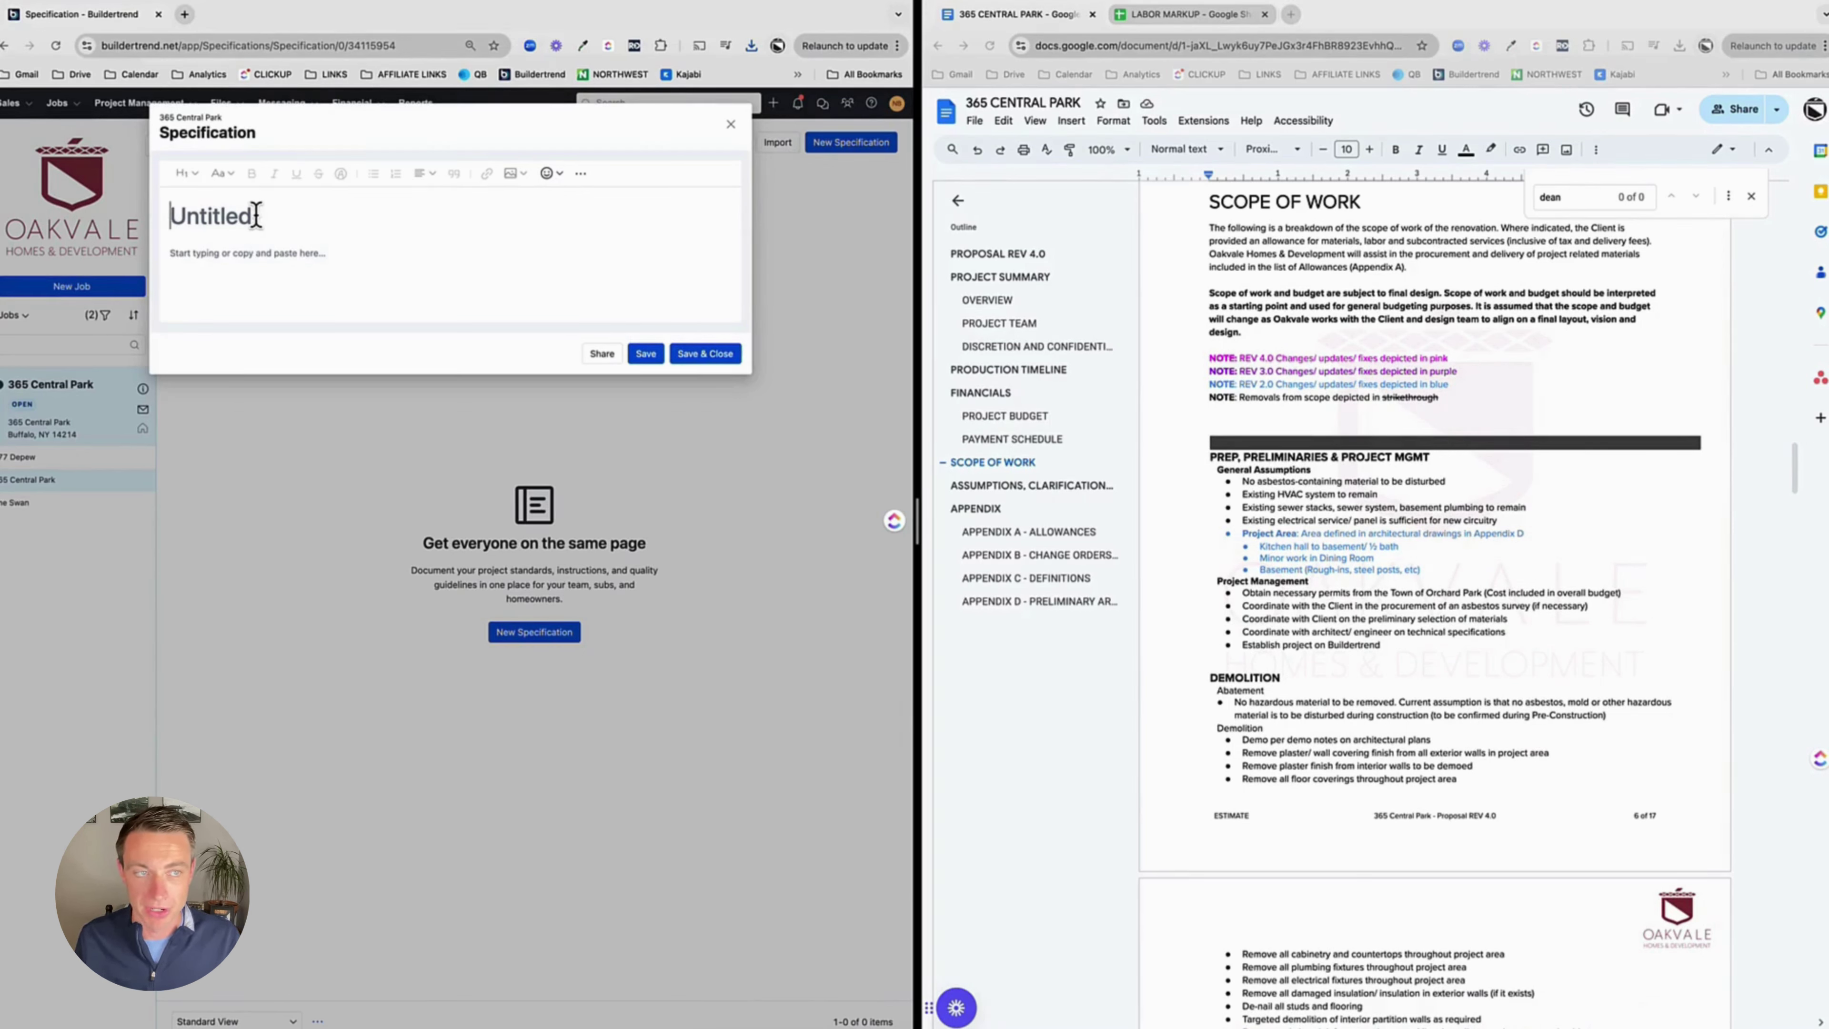
{"action": "type", "text": "1. P"}
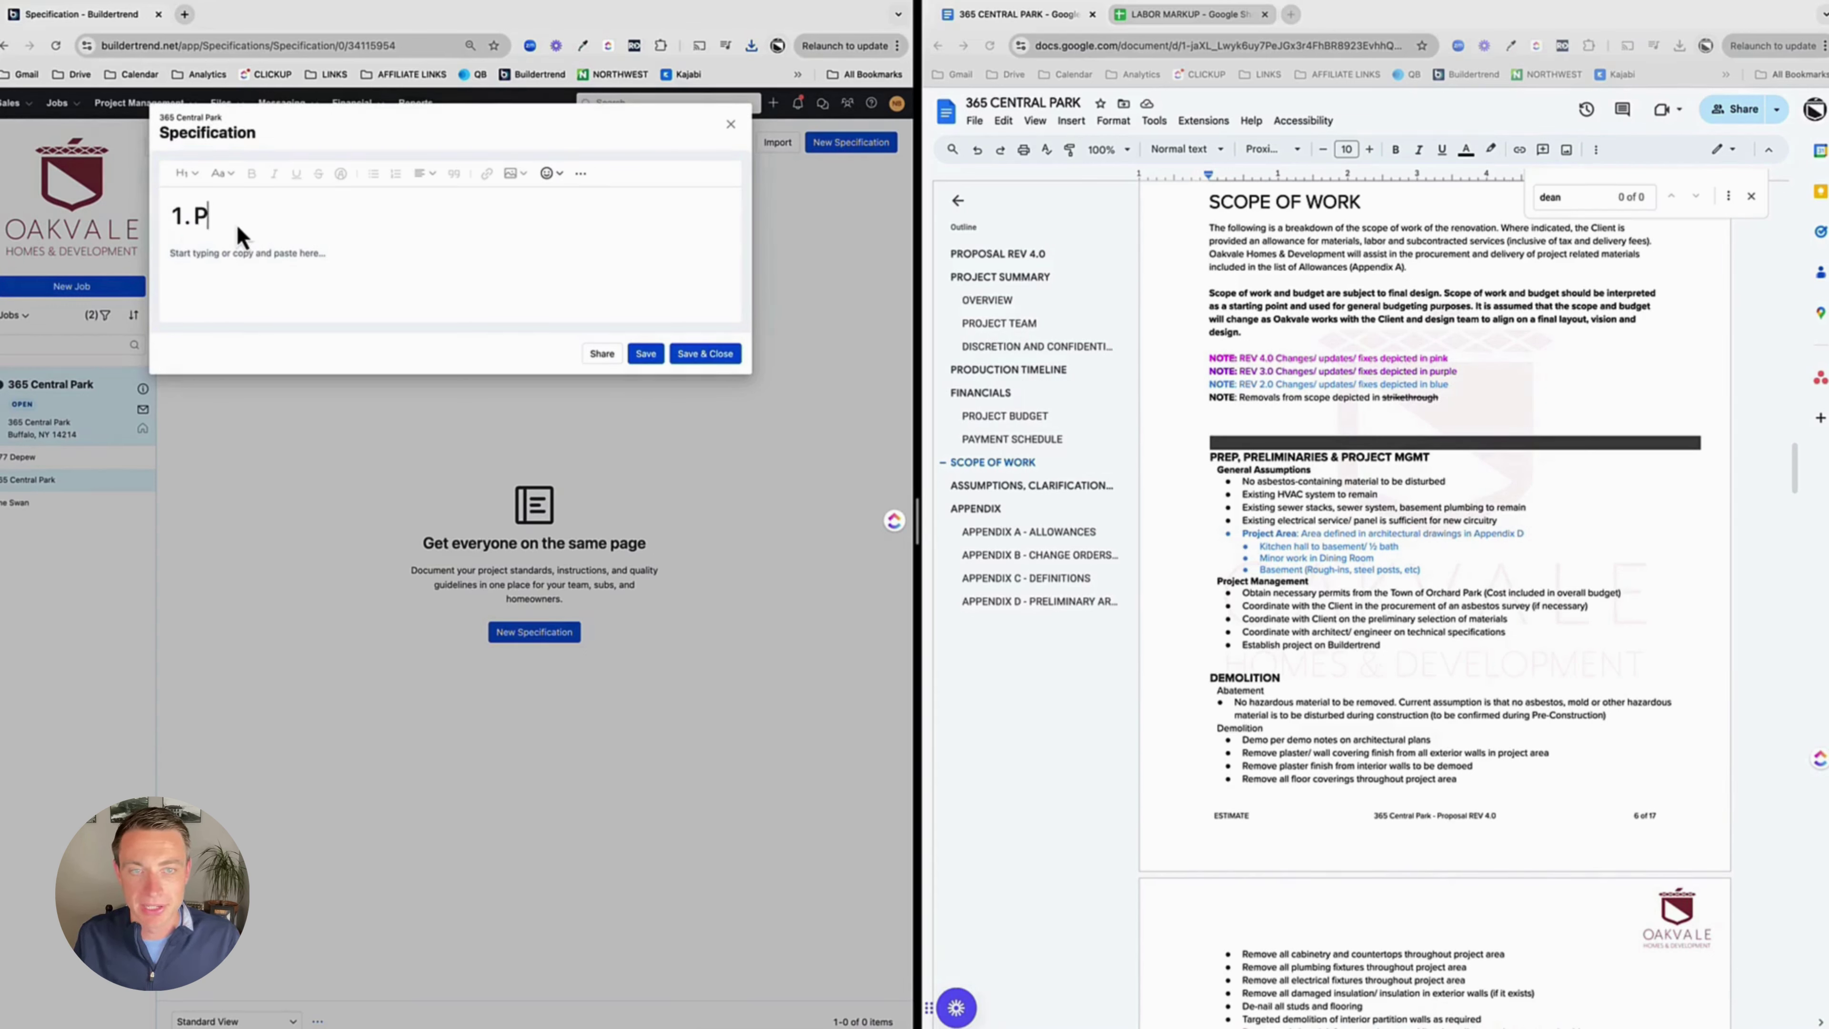
{"action": "type", "text": "REP, PRELIMINAR"}
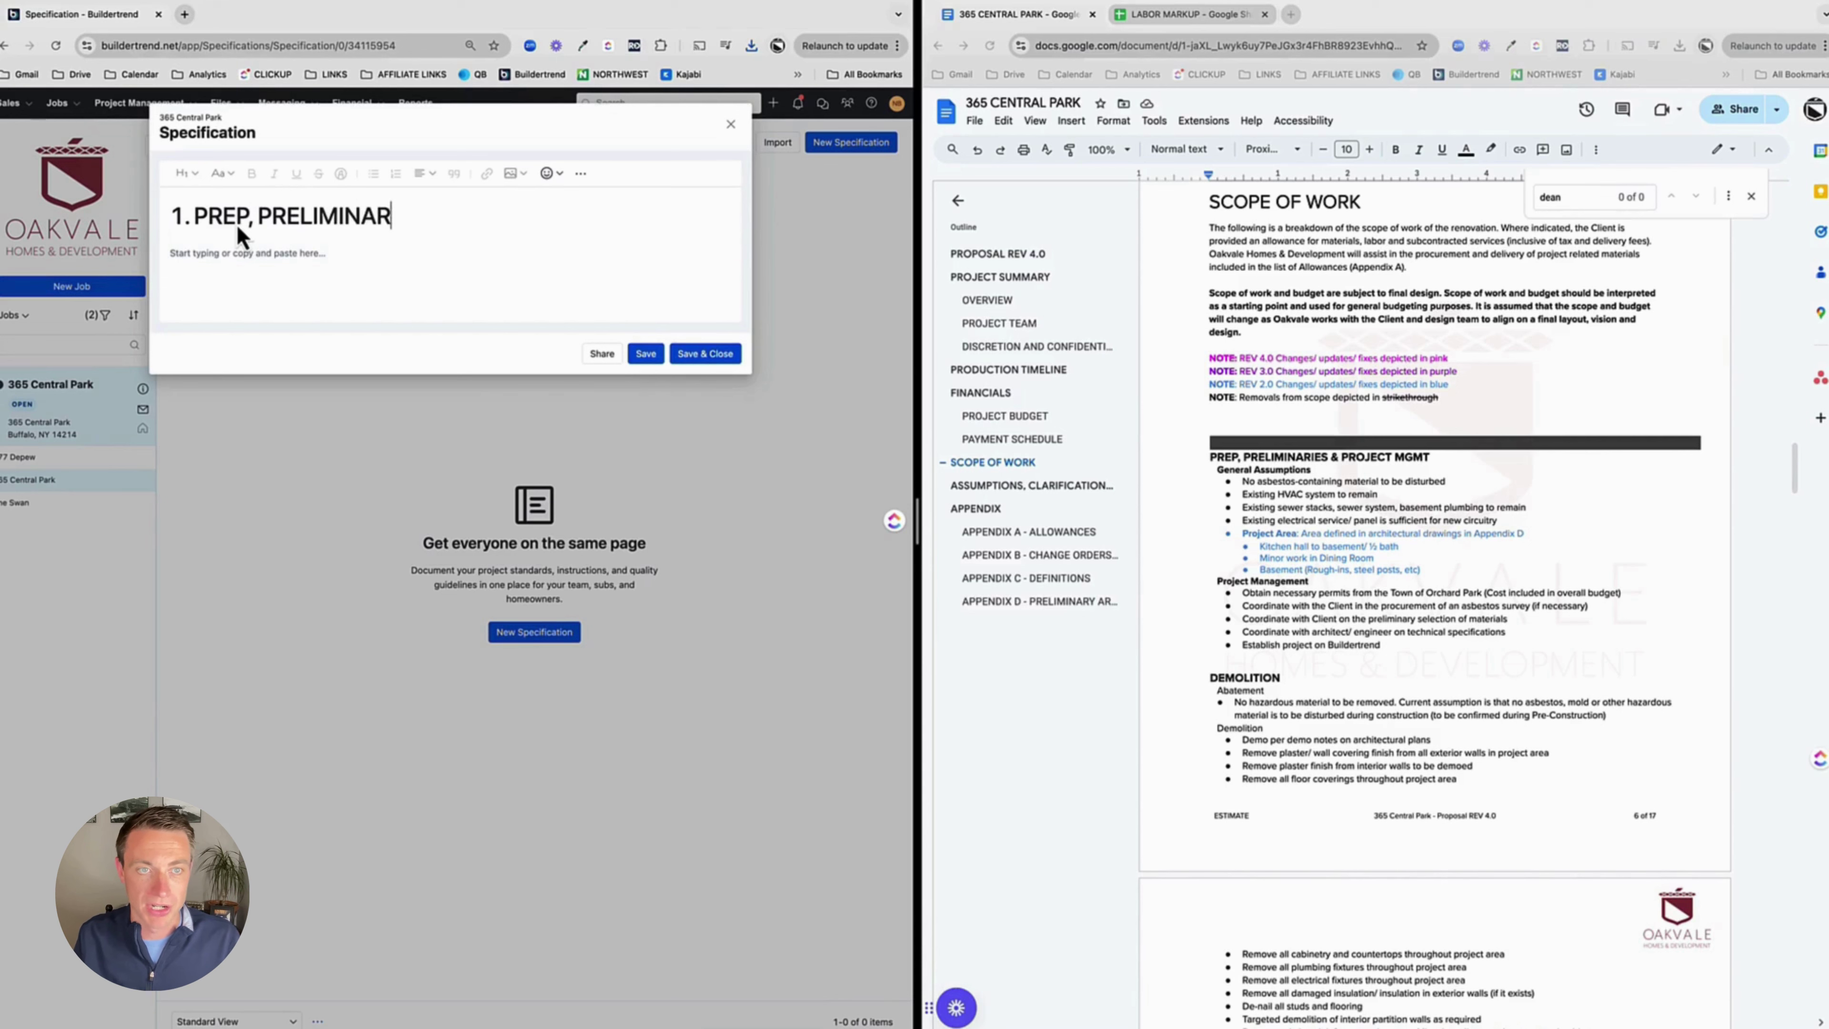
{"action": "type", "text": "IES & P"}
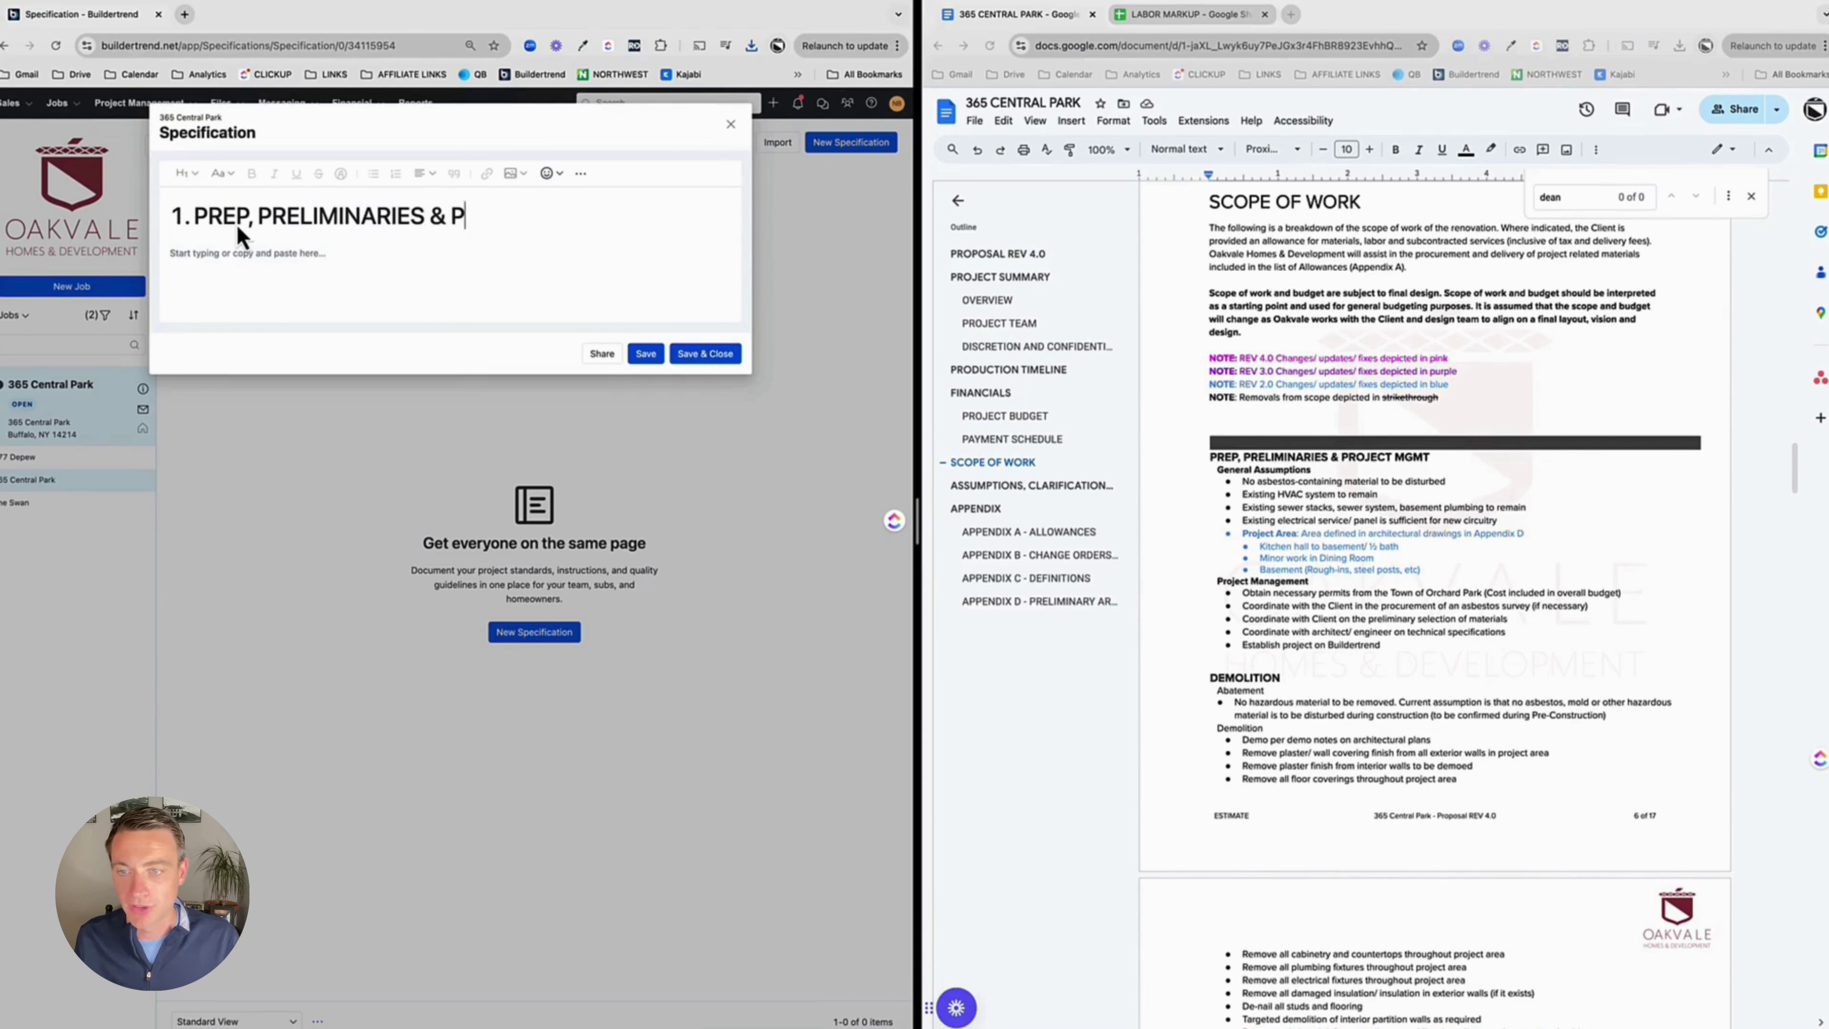
{"action": "type", "text": "ROJECT MGMT"}
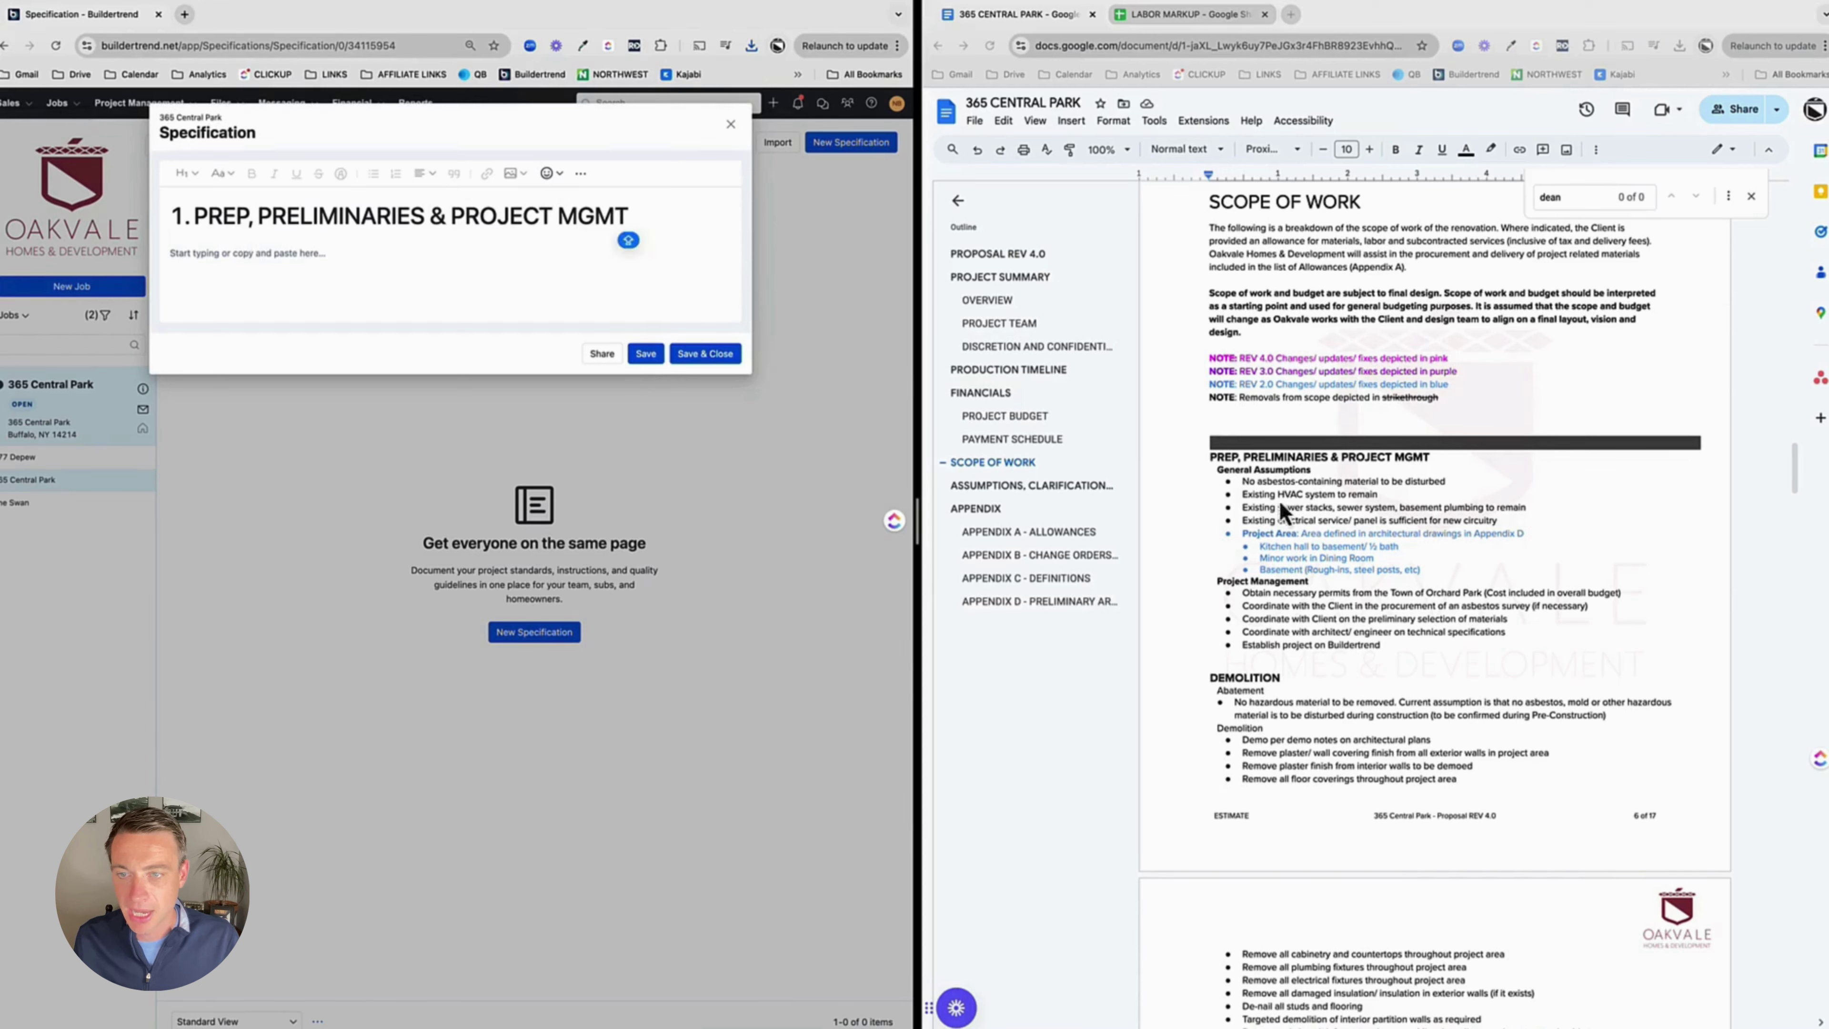
Paste the proposal's General Assumptions through Project Management bullets into the body and save
{"action": "left_click", "coordinate": [1237, 473]}
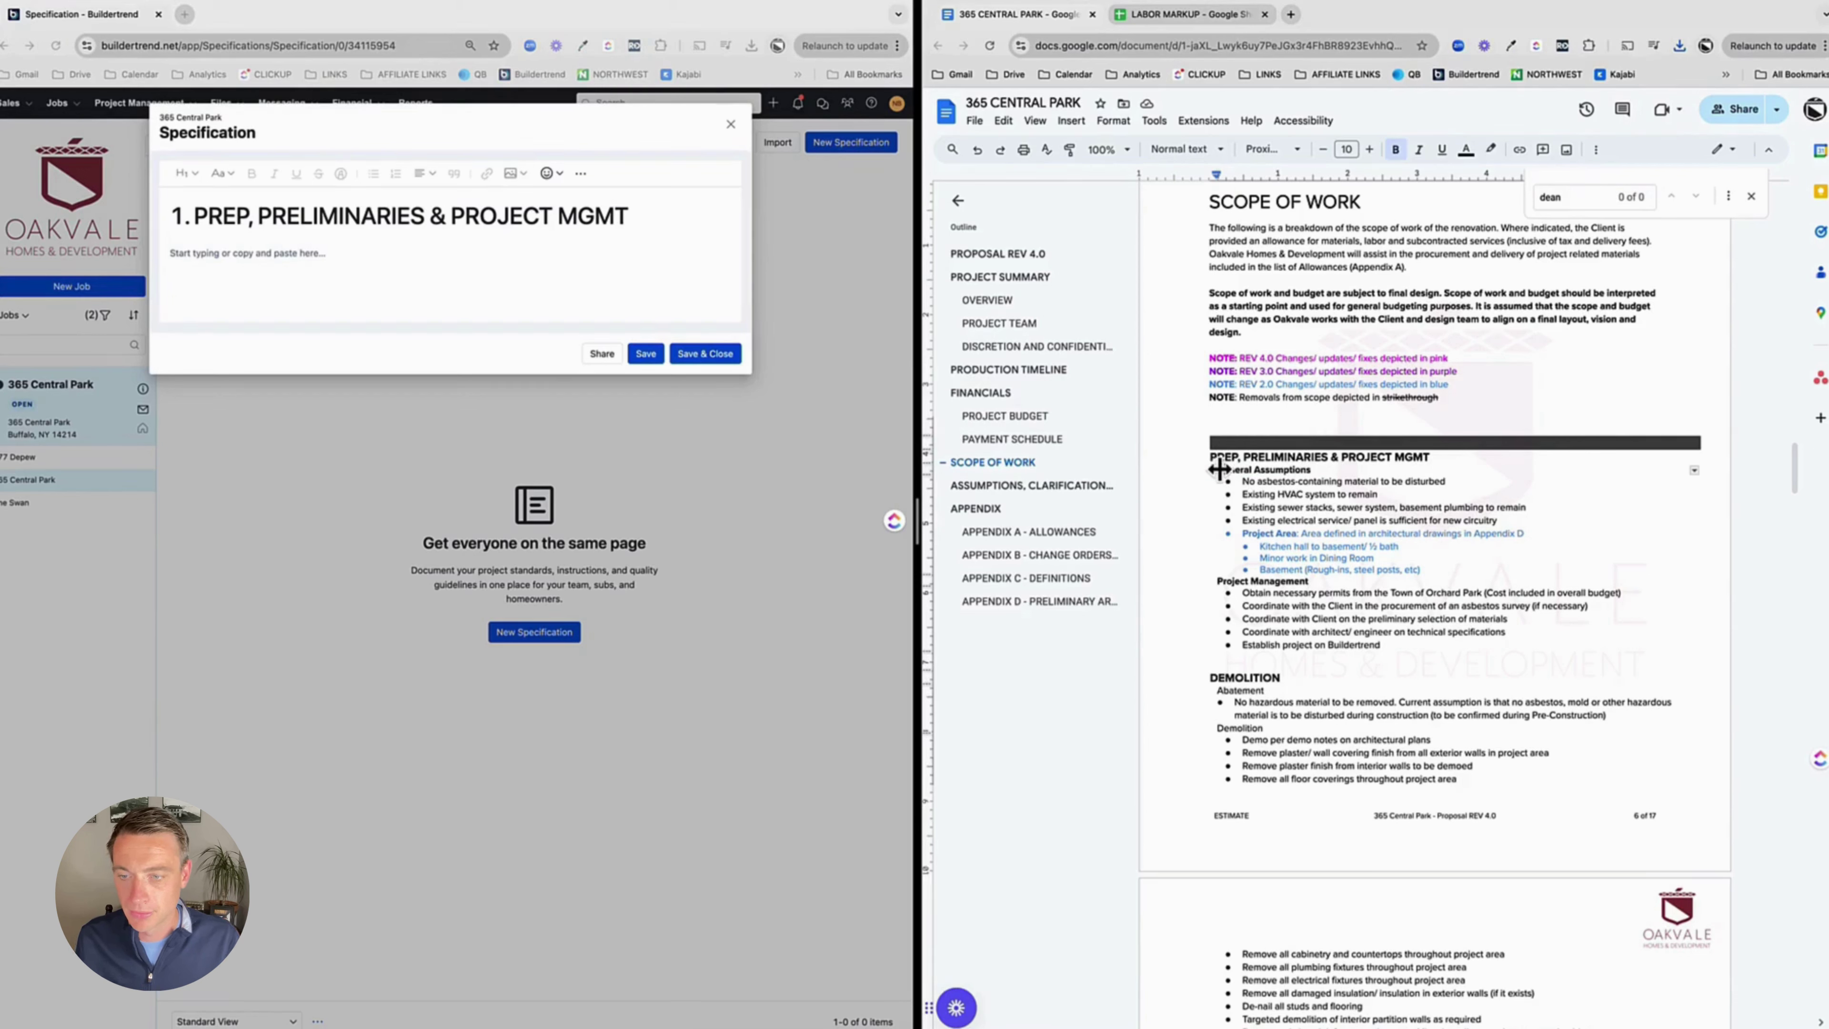
{"action": "left_click_drag", "start_coordinate": [1217, 468], "coordinate": [1362, 646]}
{"action": "key", "text": "super+c"}
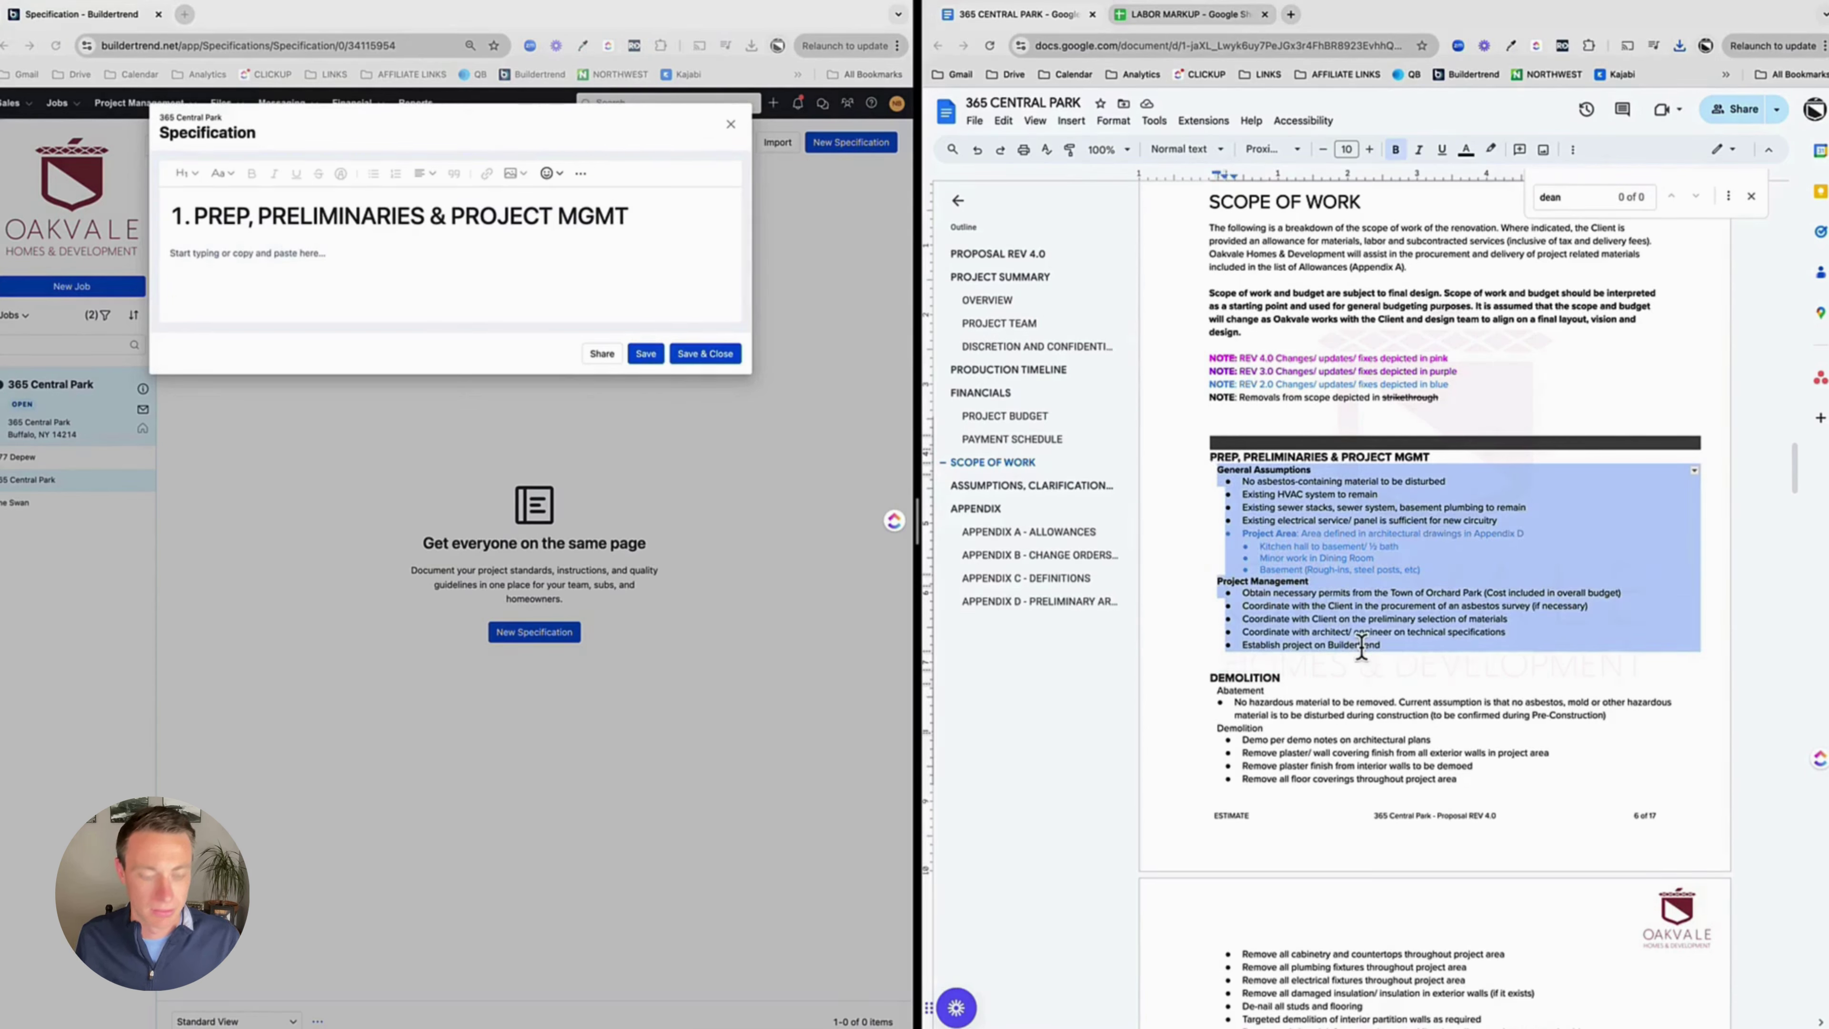
{"action": "left_click", "coordinate": [479, 295]}
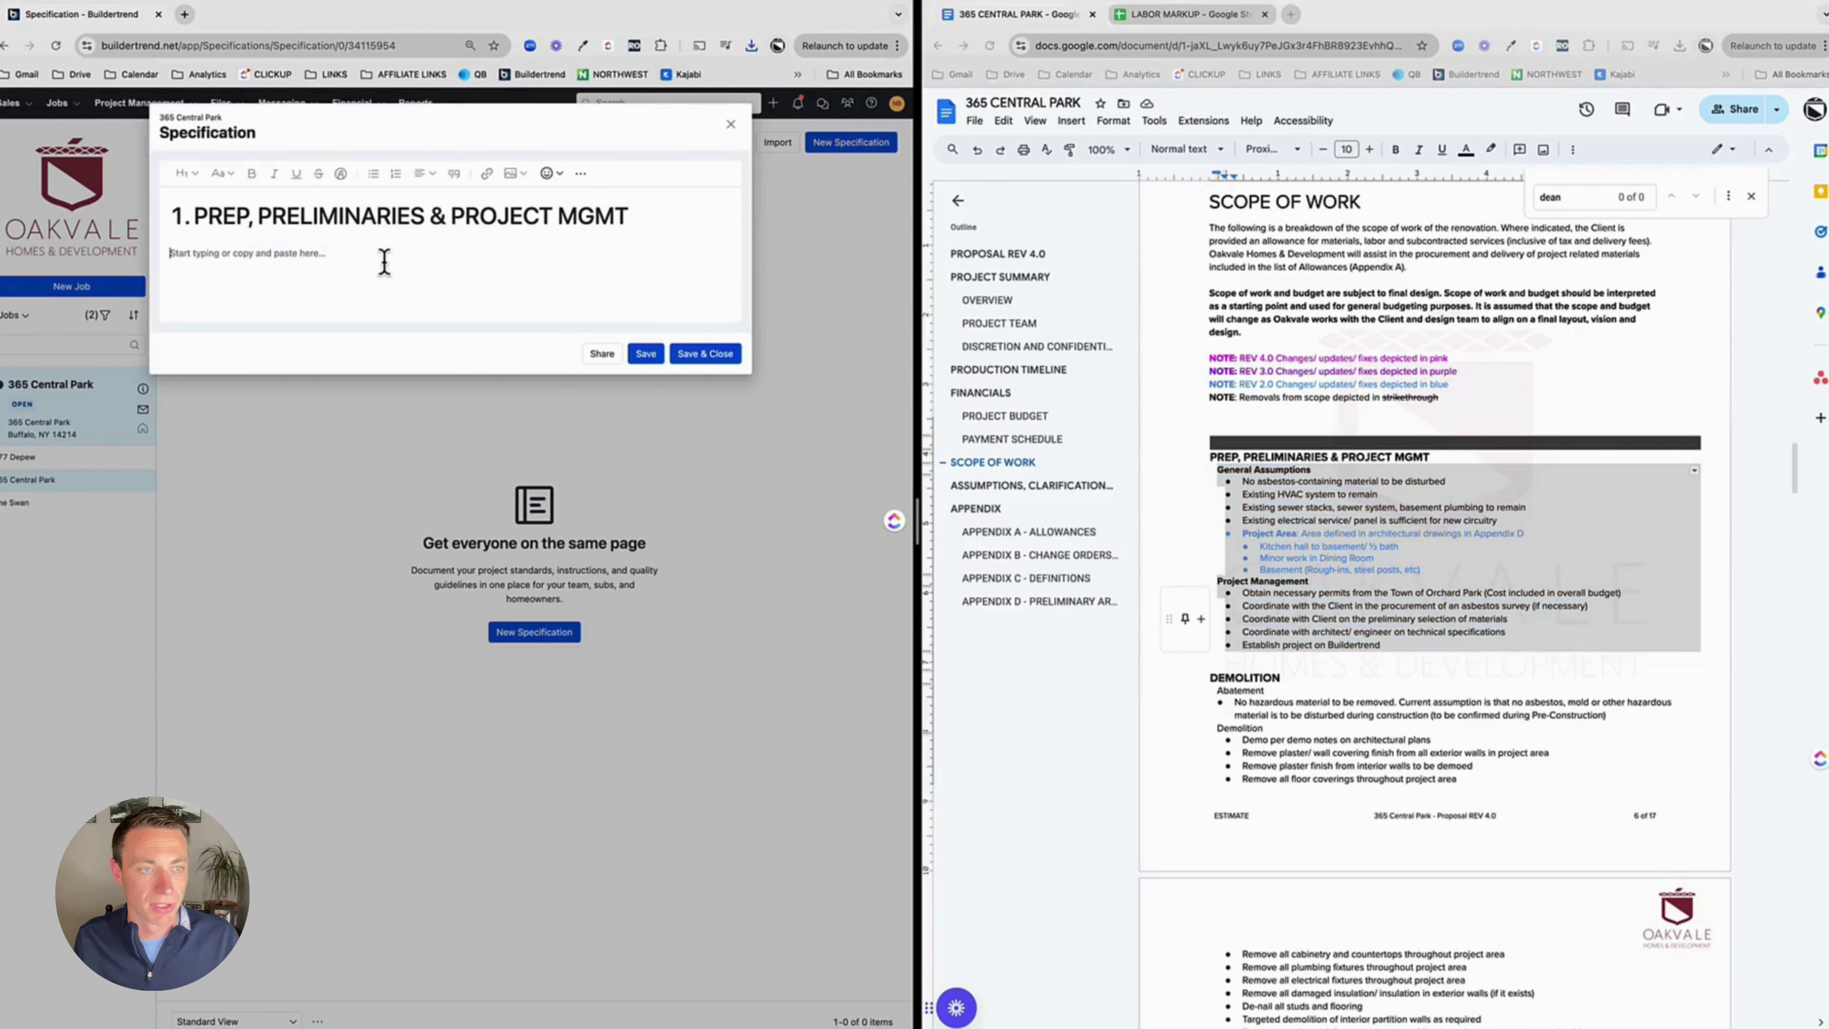
{"action": "key", "text": "super+v"}
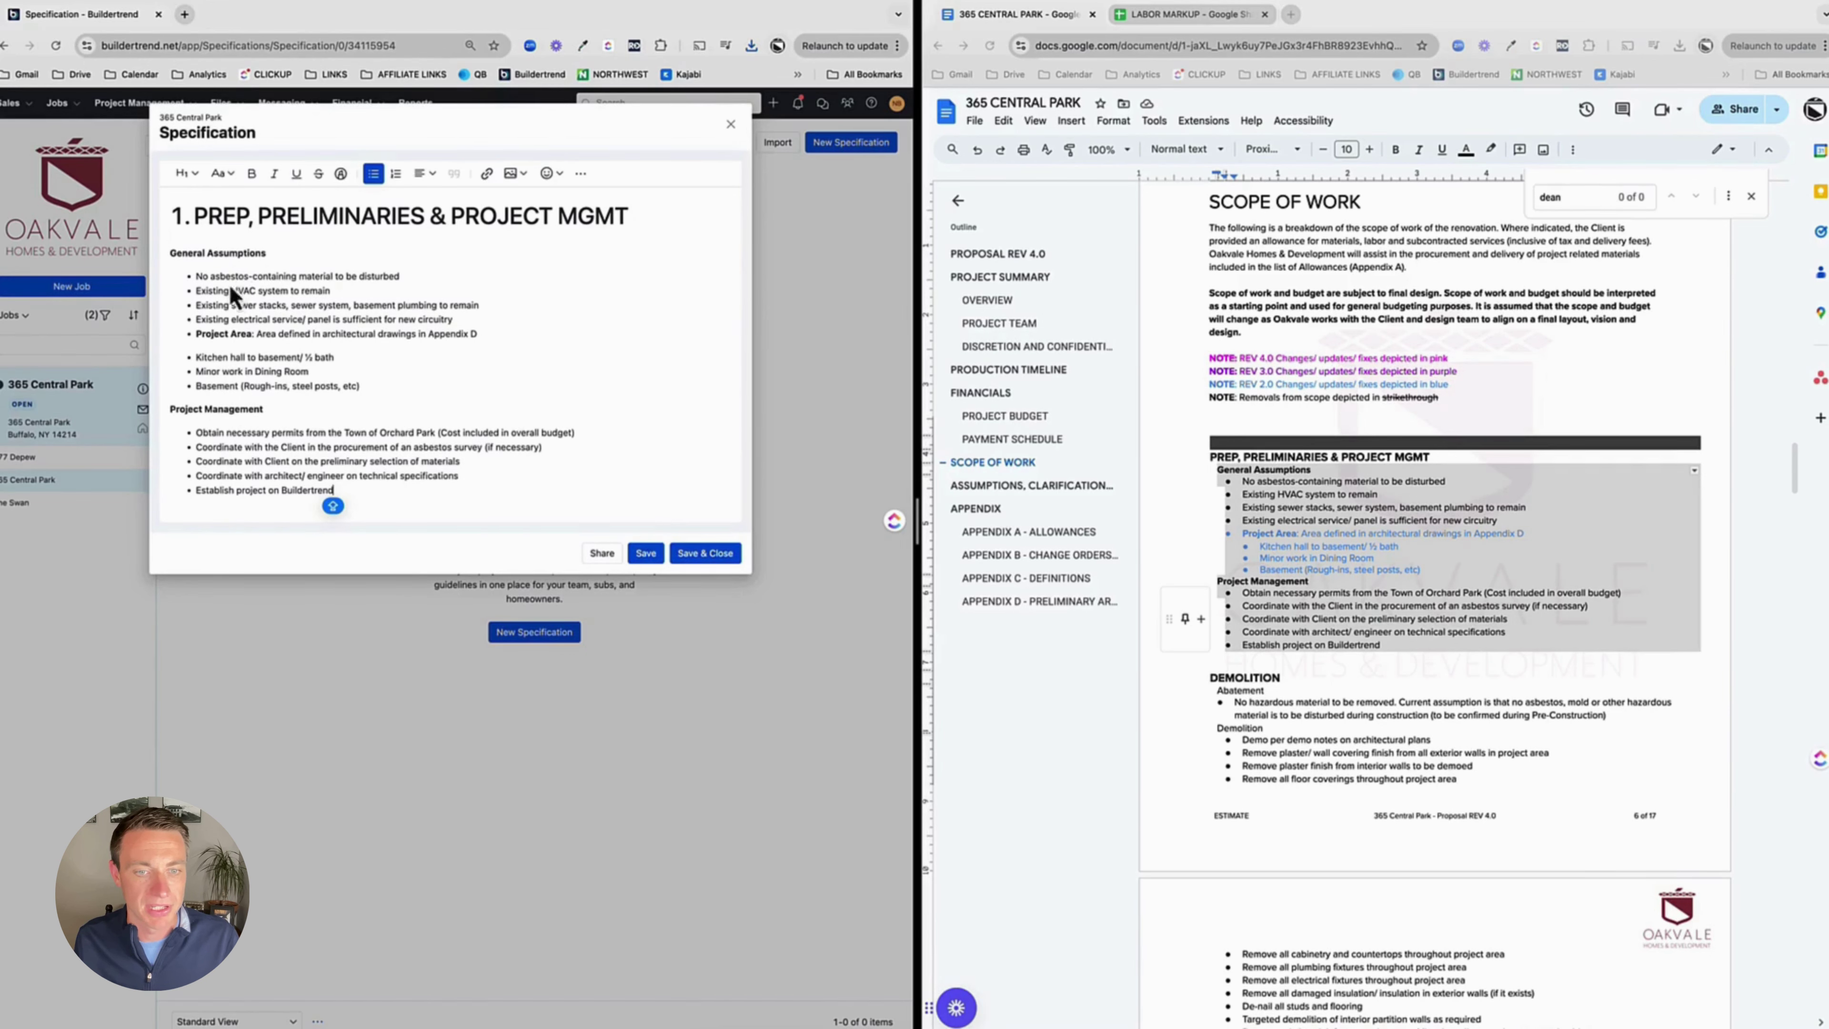
{"action": "left_click_drag", "start_coordinate": [204, 358], "coordinate": [202, 334]}
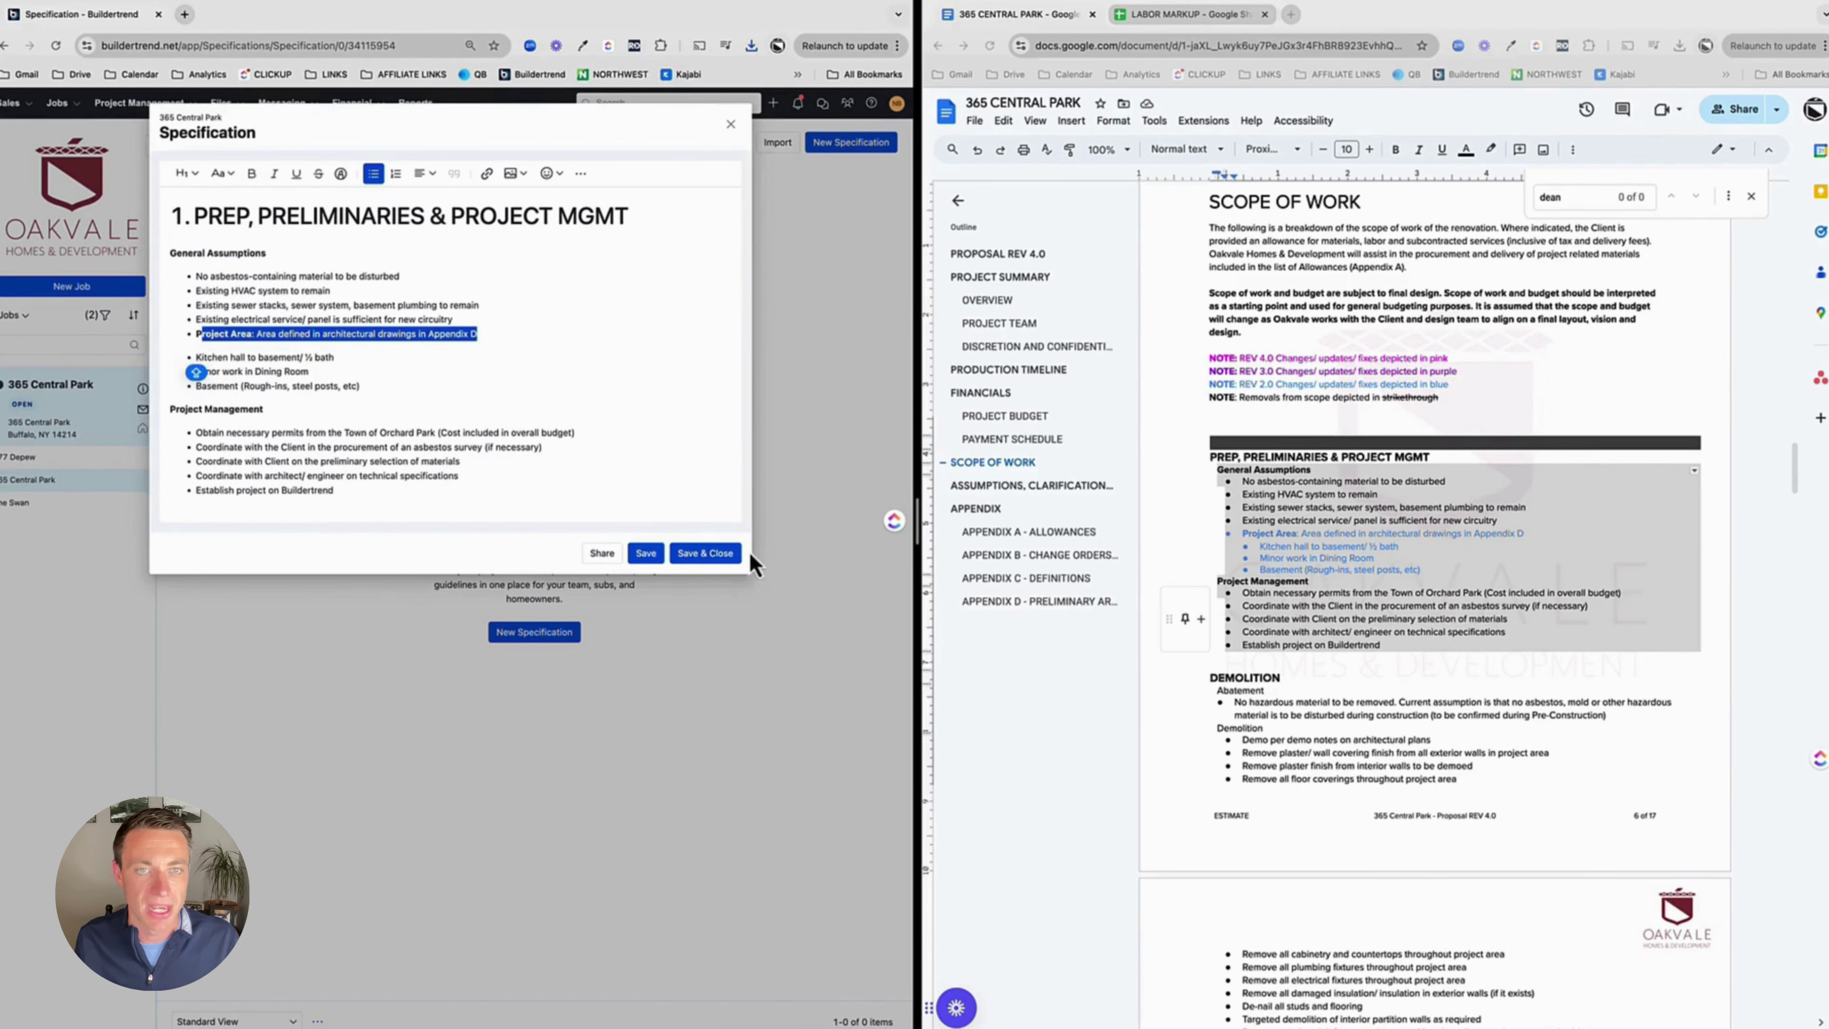
{"action": "left_click", "coordinate": [705, 553]}
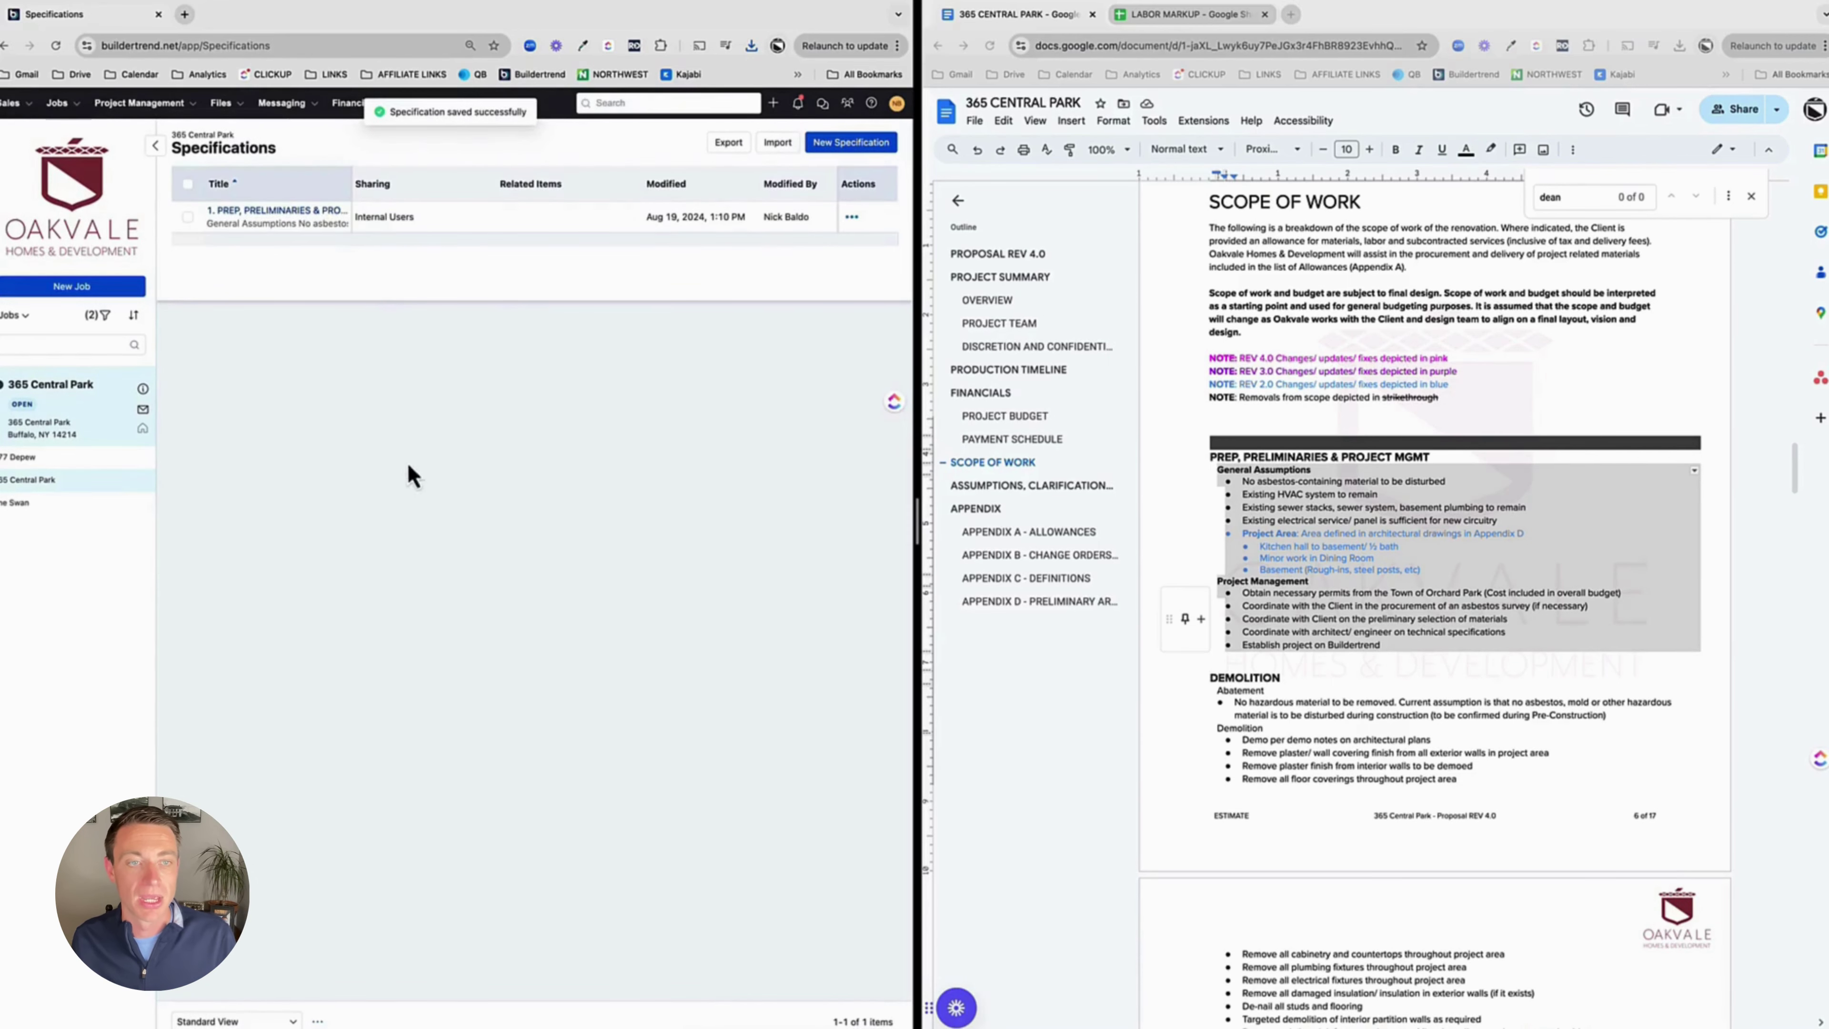
Start a new specification titled DEMOLITION, taken from the proposal's heading
{"action": "left_click", "coordinate": [843, 145]}
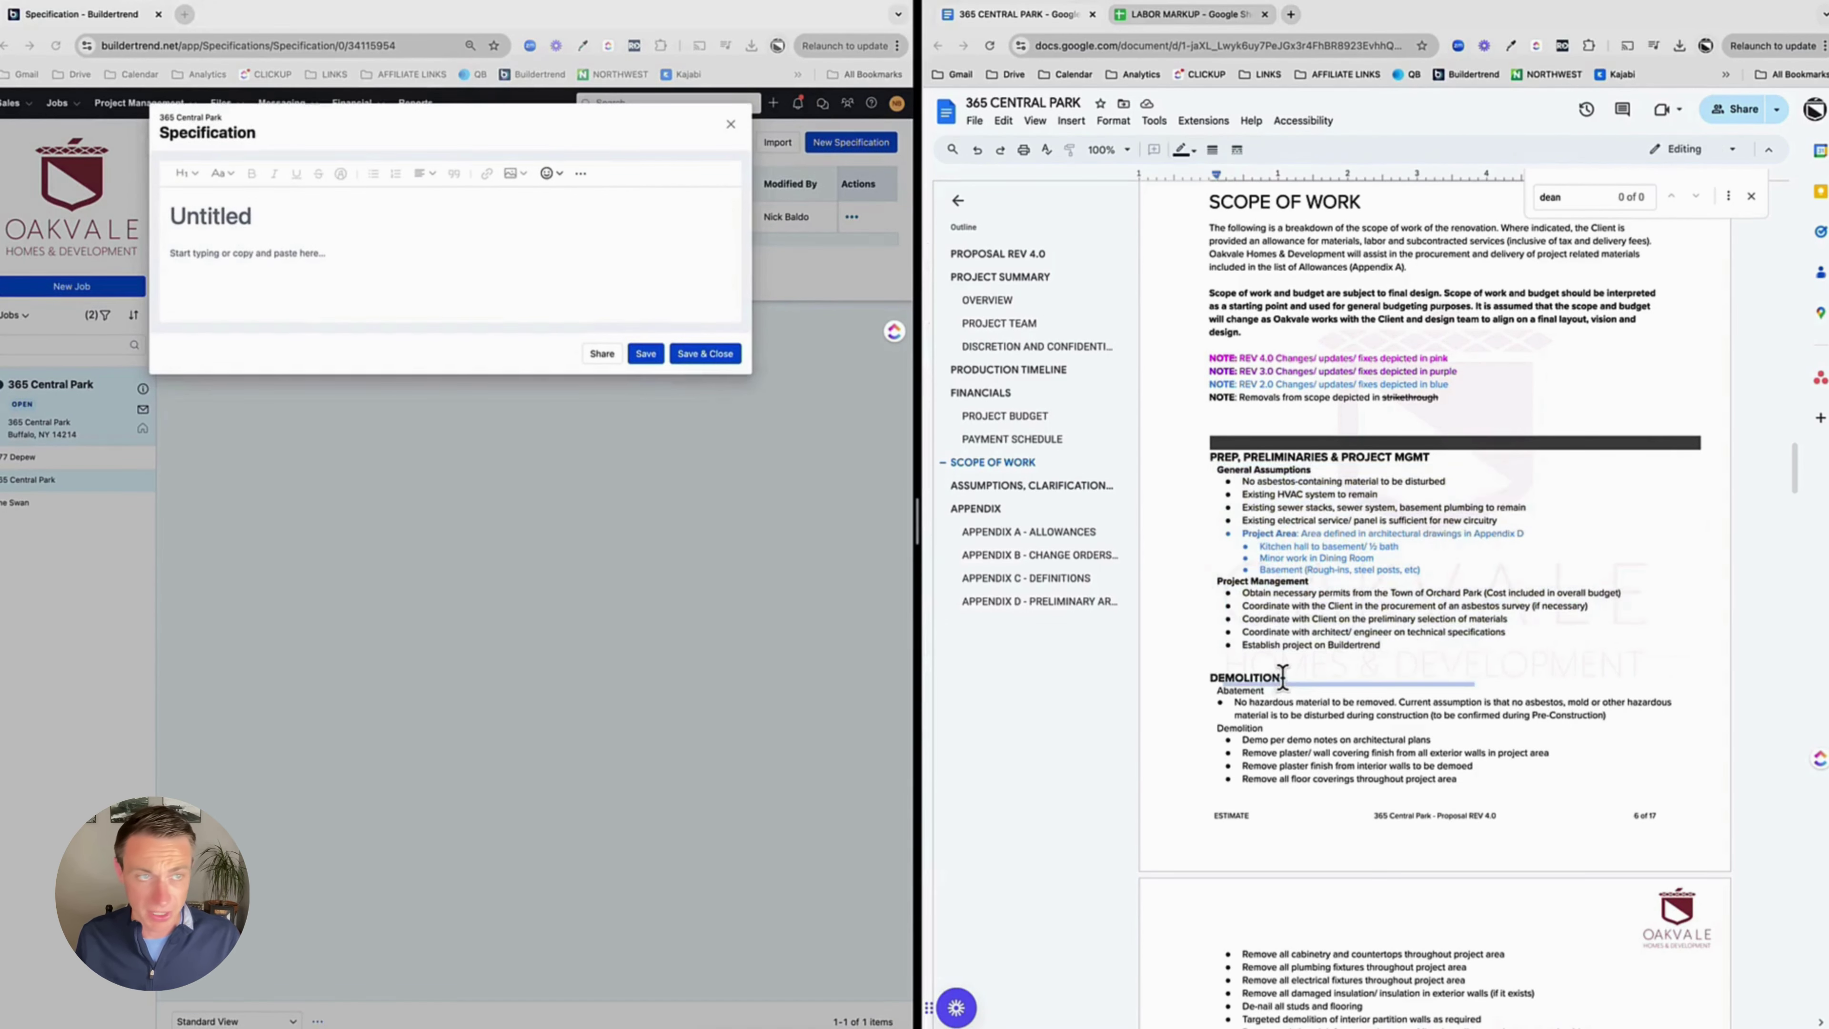
{"action": "double_click", "coordinate": [1224, 679]}
{"action": "key", "text": "ctrl+c"}
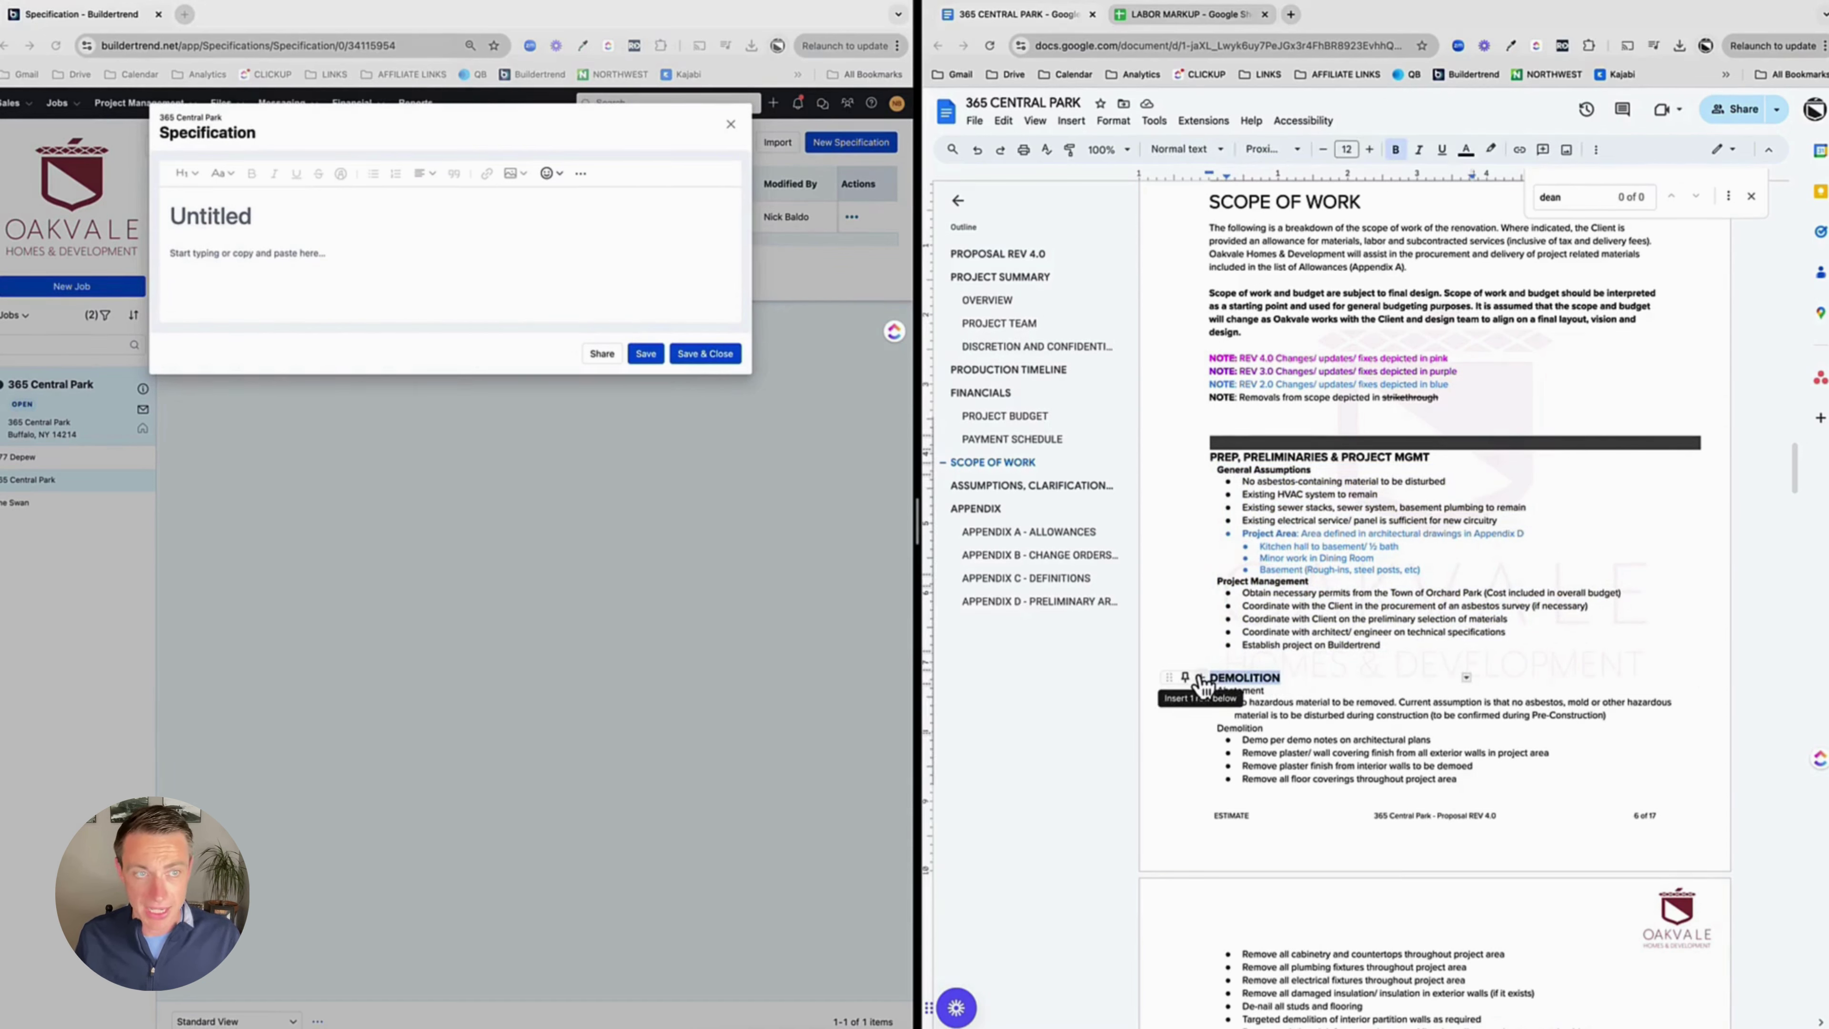
{"action": "left_click", "coordinate": [504, 222]}
{"action": "key", "text": "ctrl+v"}
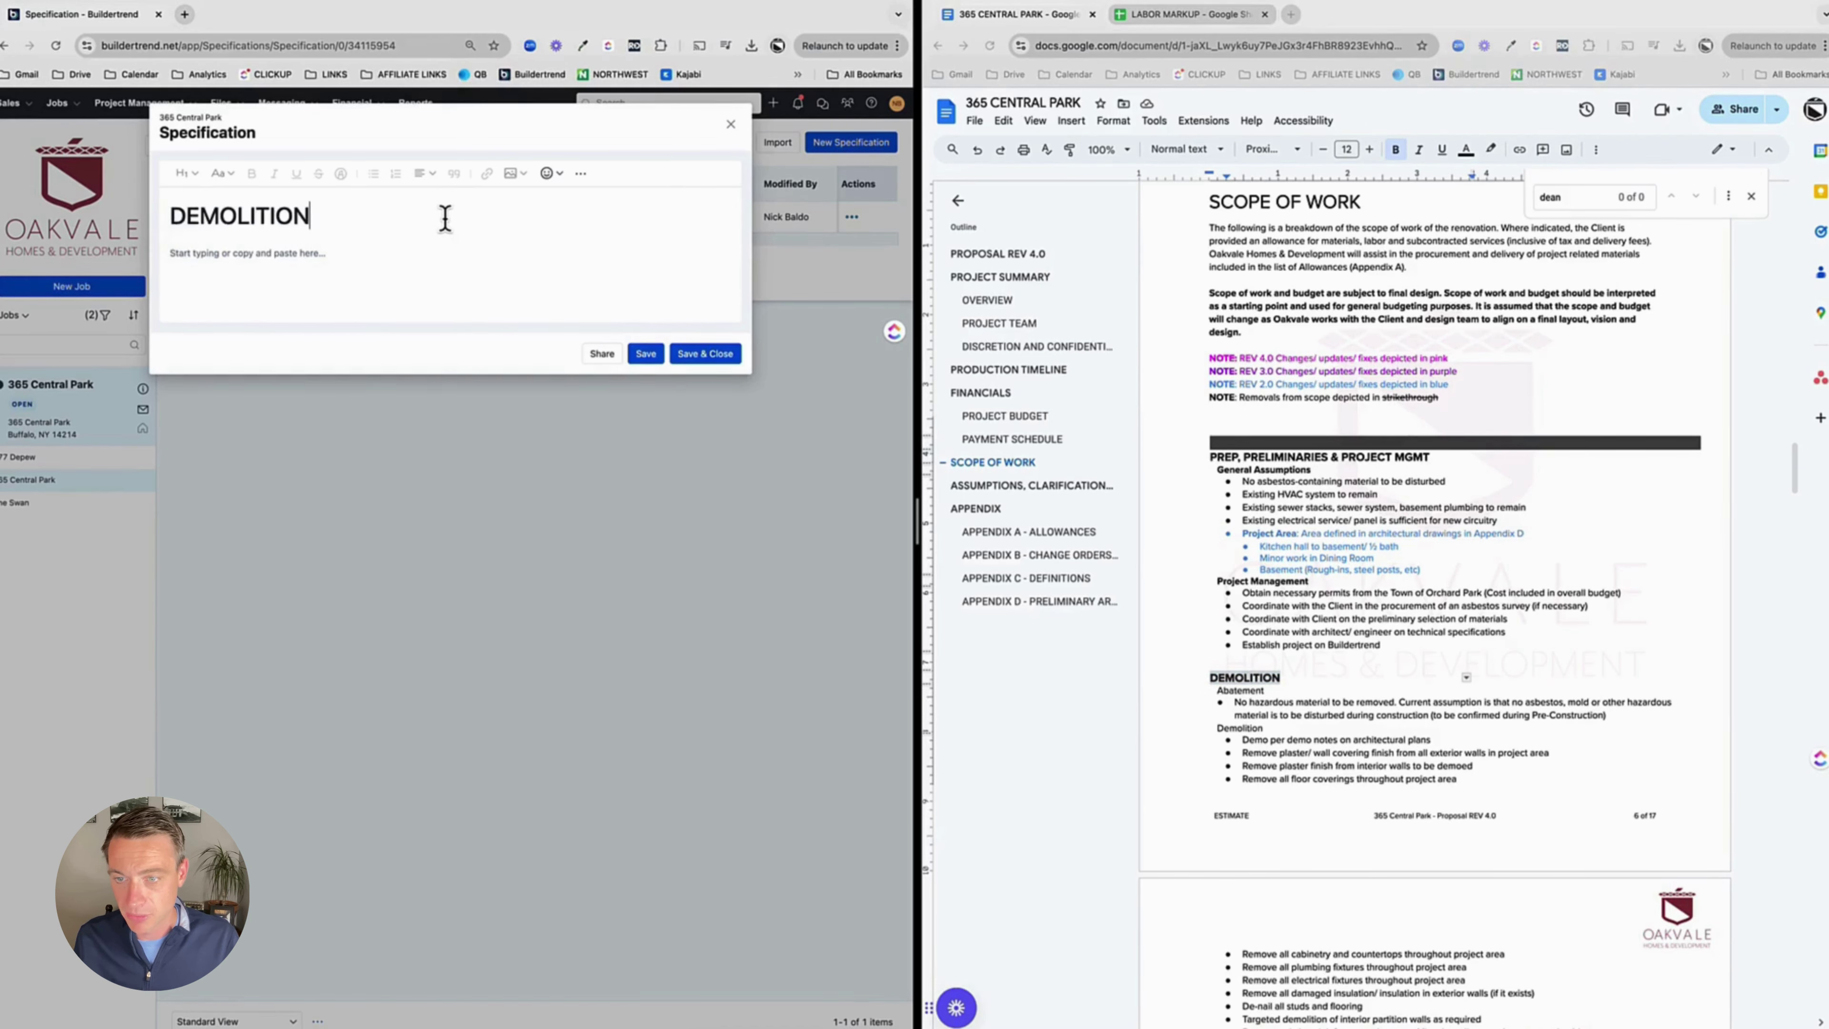
Copy the proposal's Abatement and Demolition section into the body and save the specification
{"action": "scroll", "coordinate": [1300, 618], "scroll_direction": "down", "scroll_amount": 2}
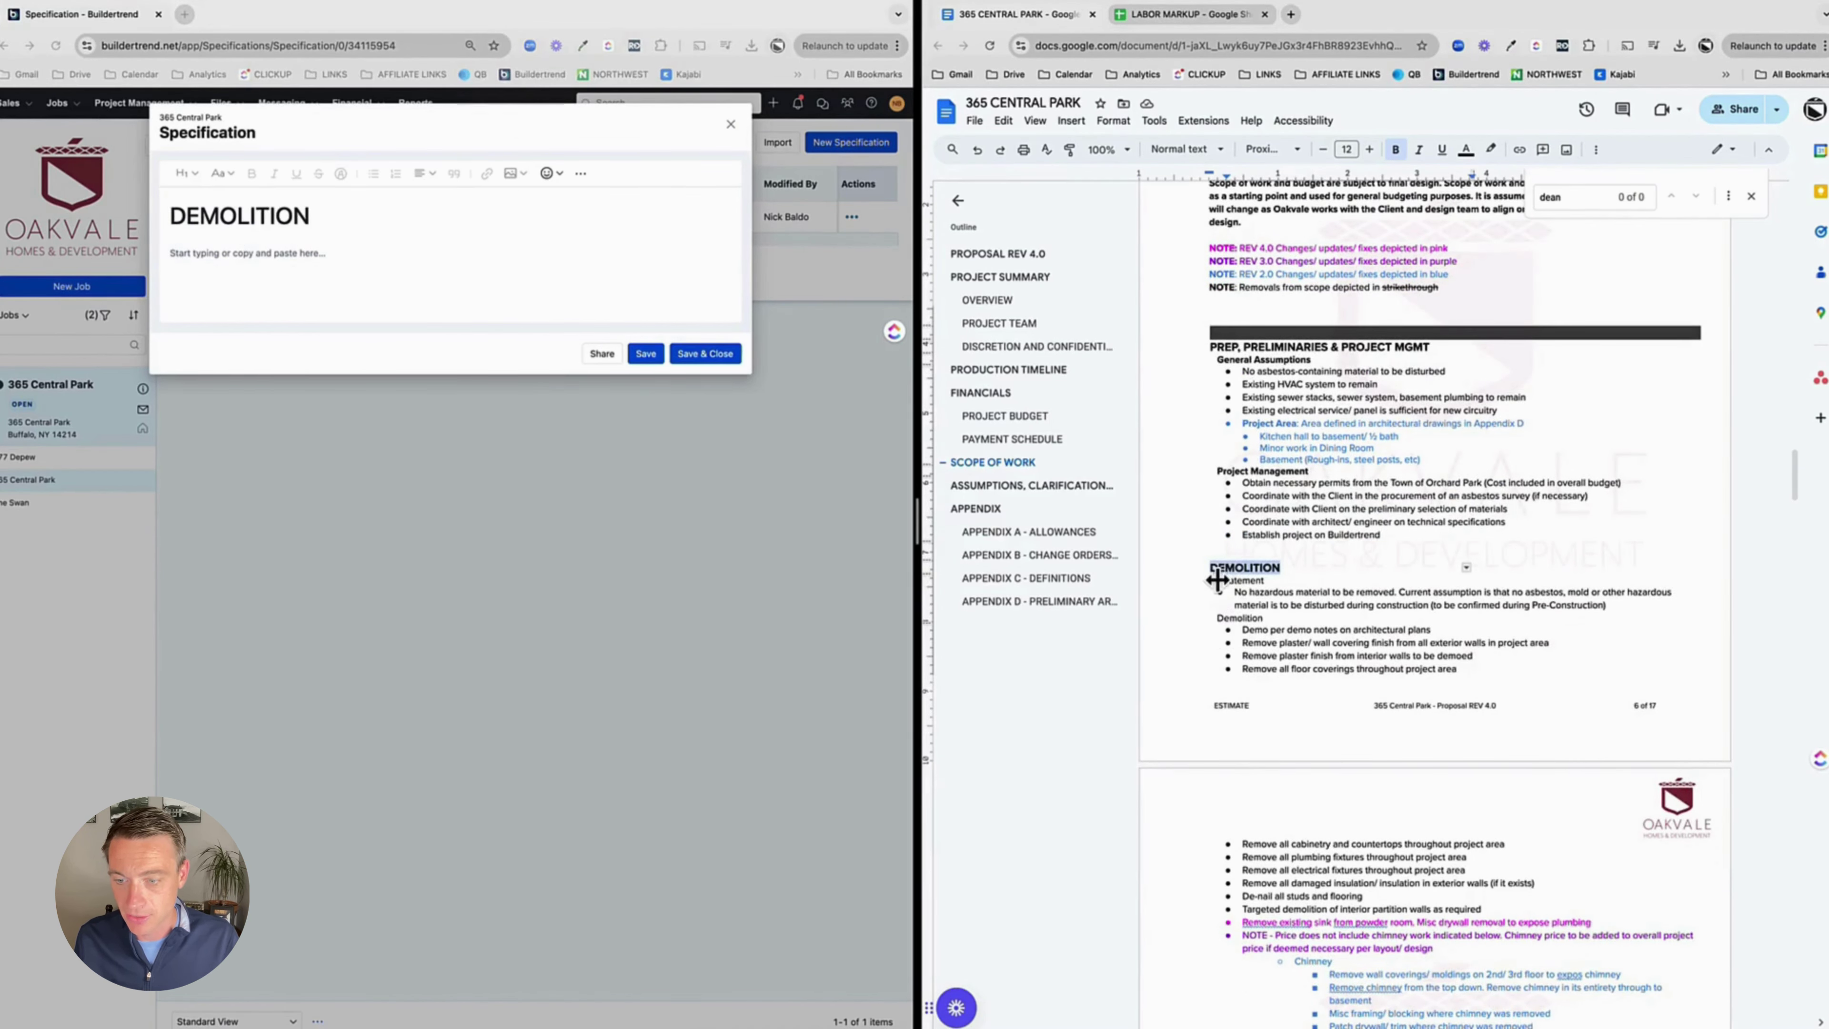
{"action": "left_click_drag", "start_coordinate": [1219, 580], "coordinate": [1309, 738]}
{"action": "key", "text": "ctrl+c"}
{"action": "left_click", "coordinate": [461, 265]}
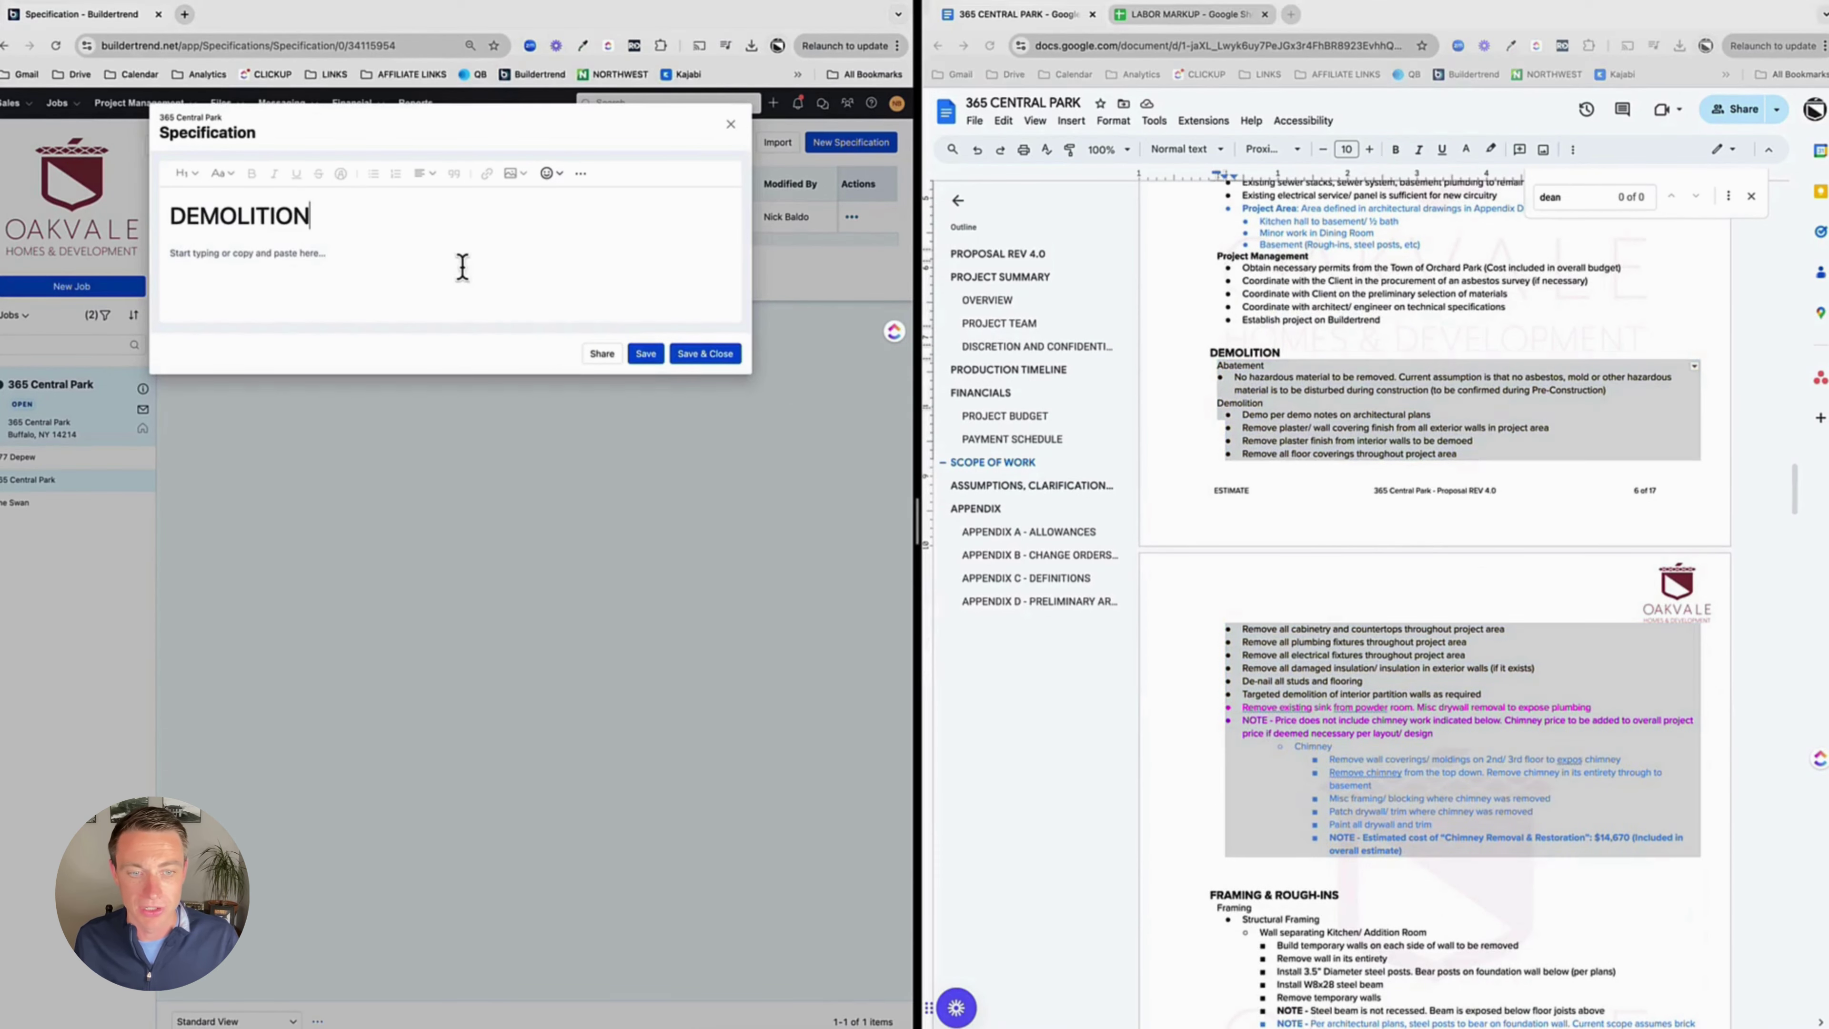
{"action": "key", "text": "ctrl+v"}
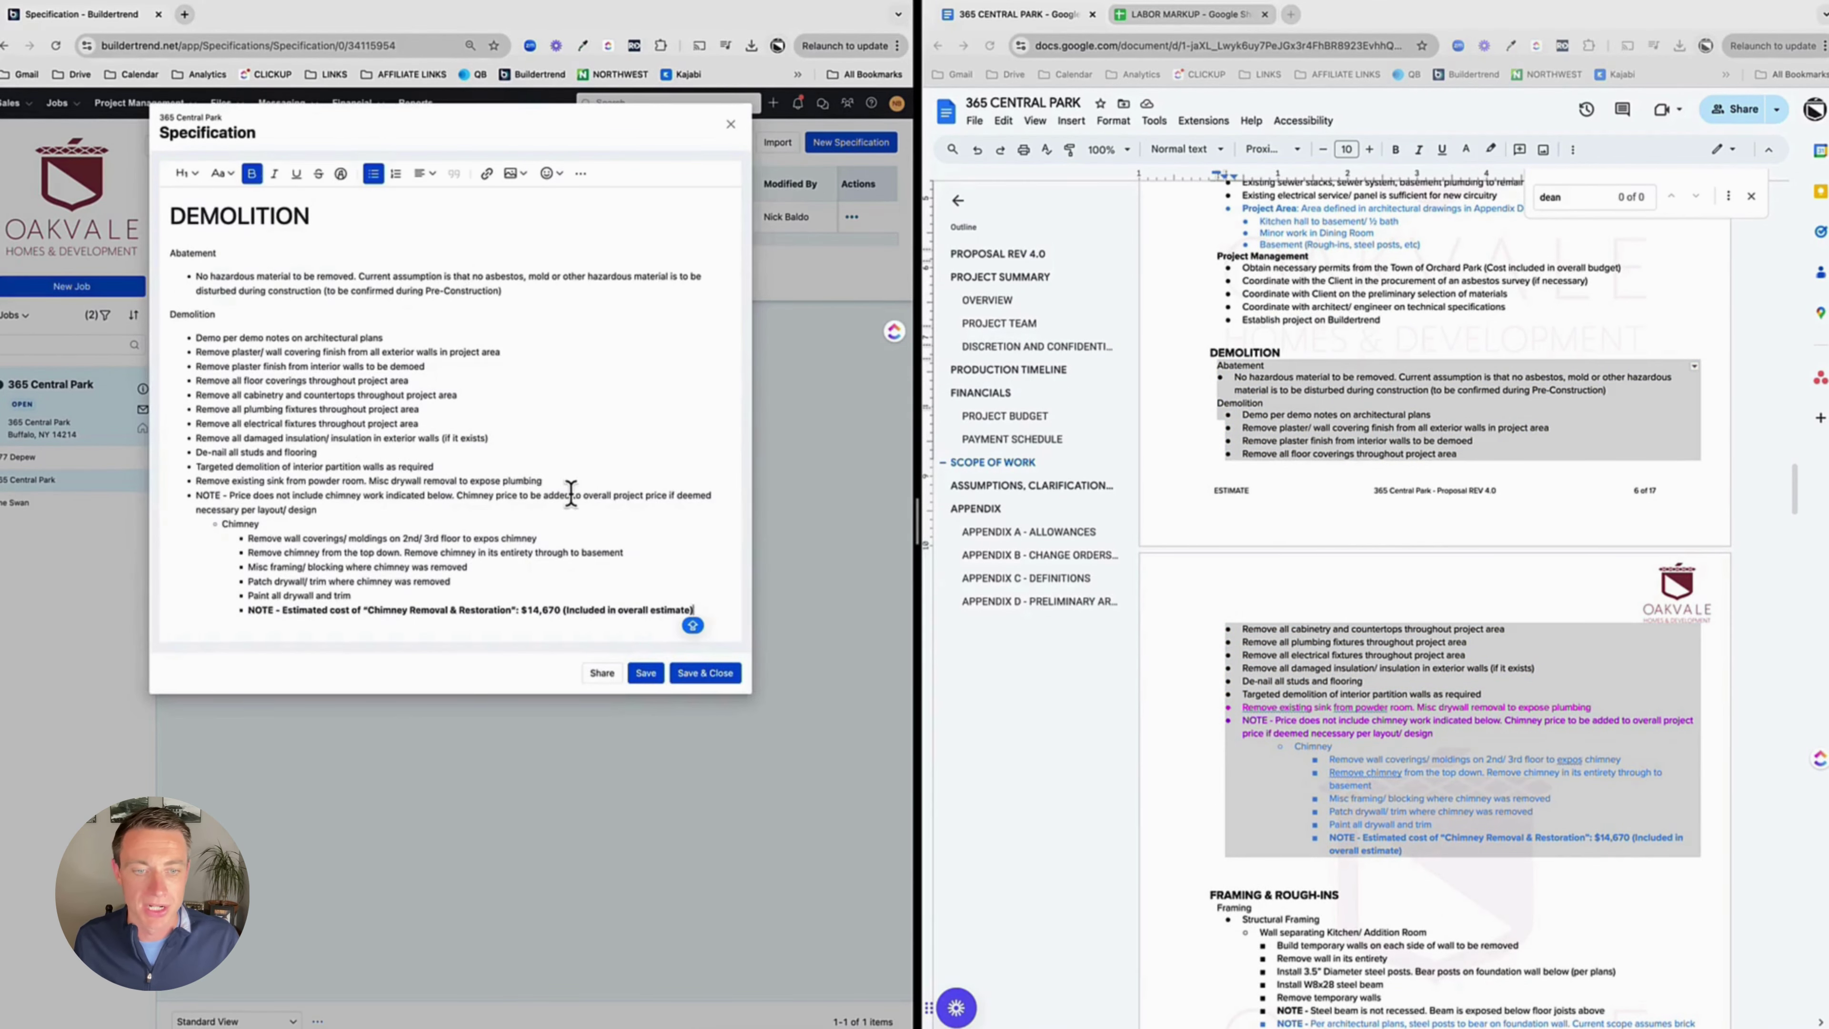
{"action": "left_click", "coordinate": [705, 673]}
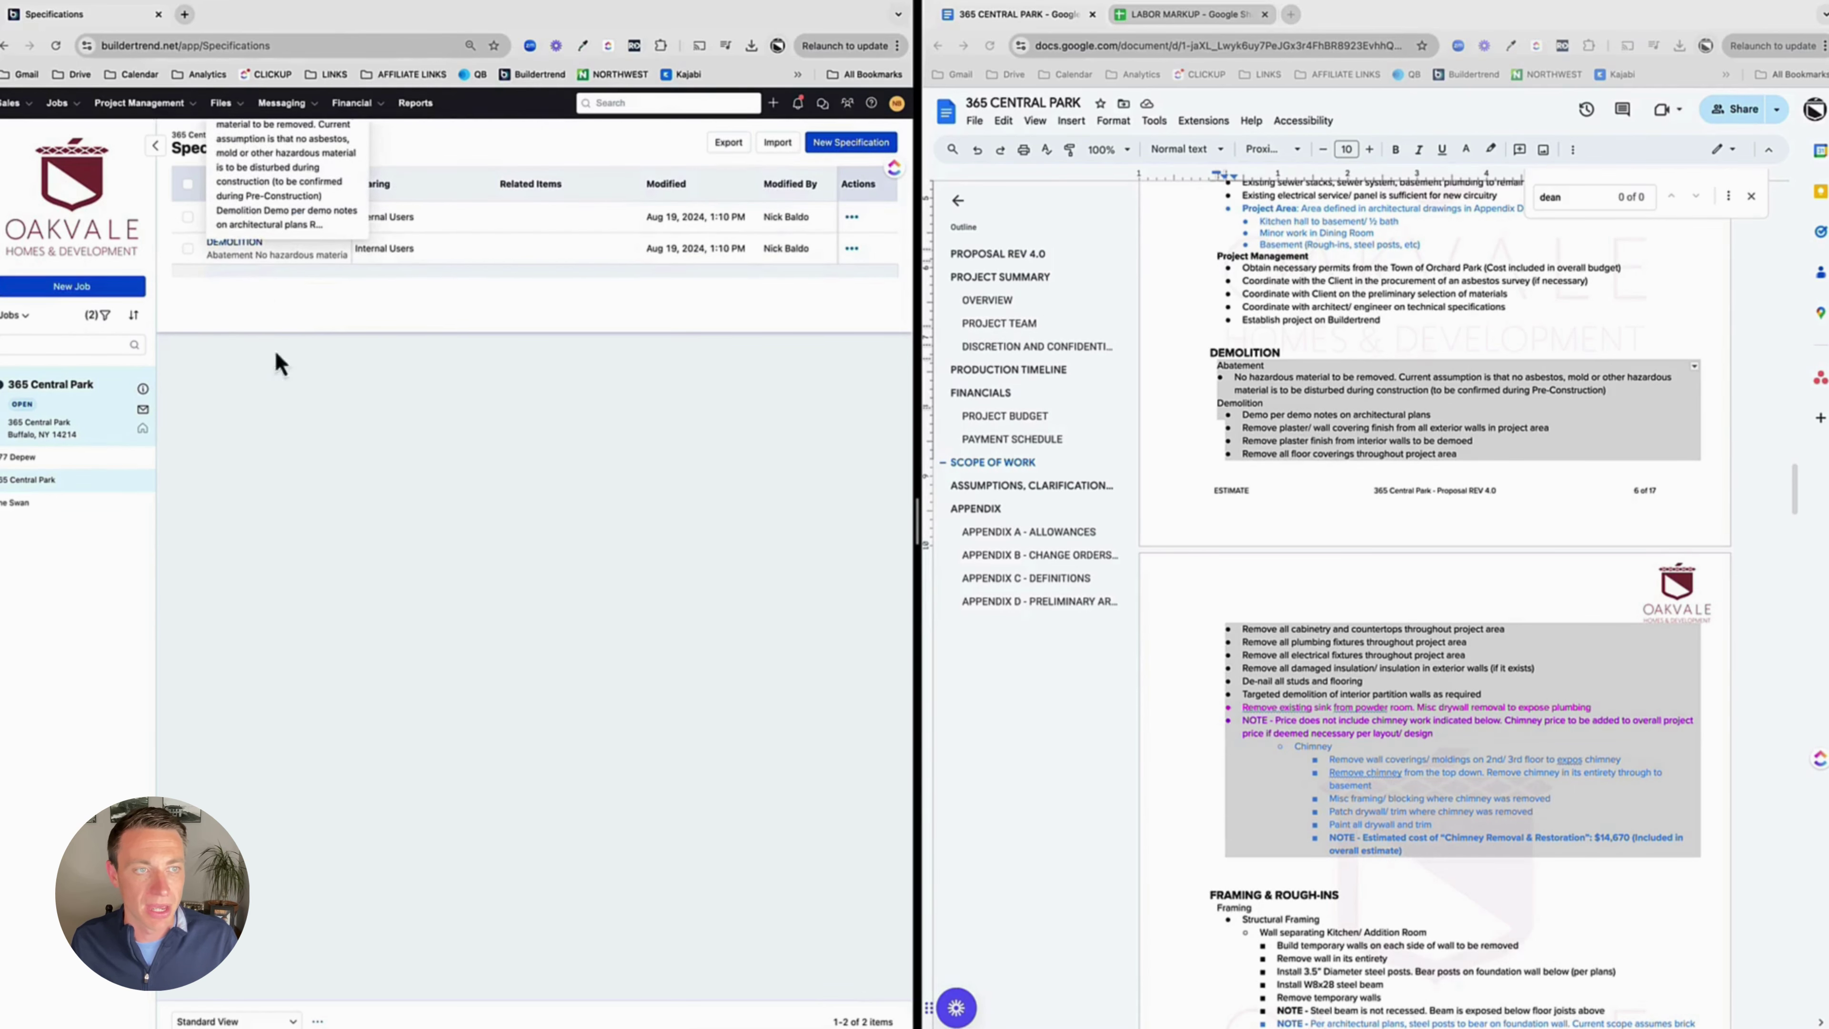
Renumber the DEMOLITION specification to '2. DEMOLITION' and save it
{"action": "left_click", "coordinate": [235, 243]}
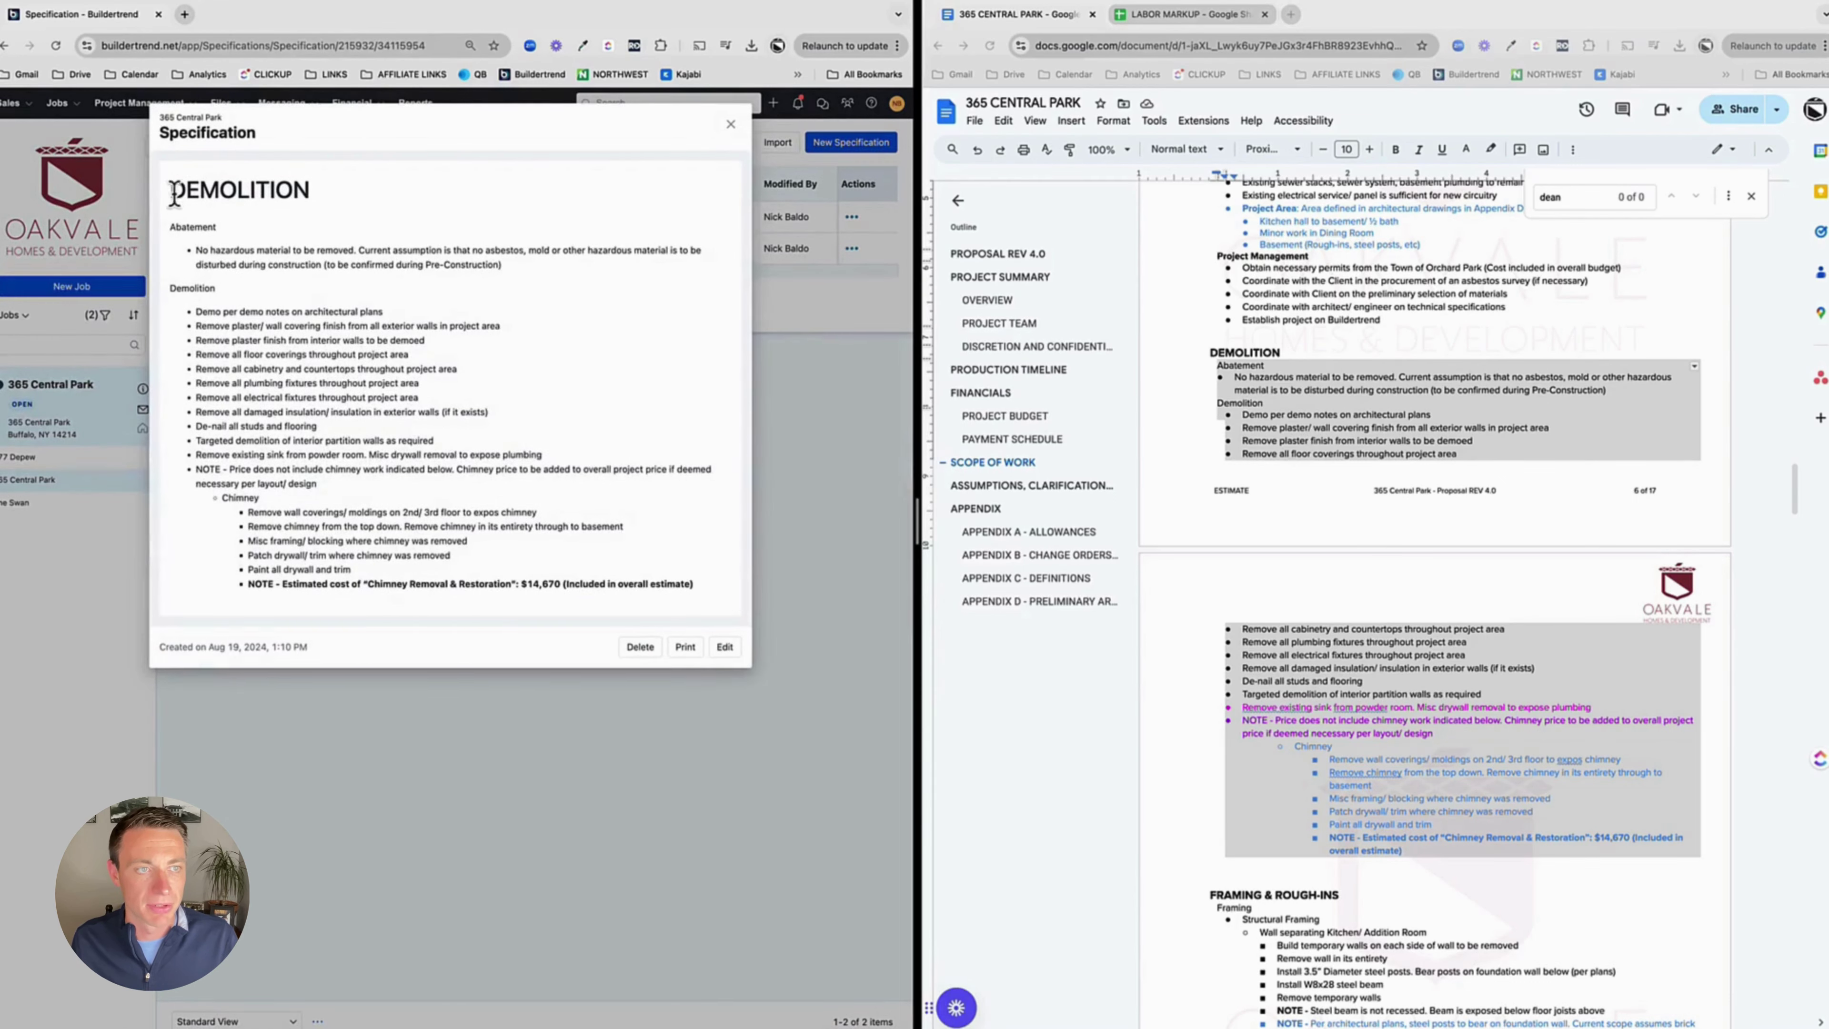
{"action": "left_click", "coordinate": [725, 646]}
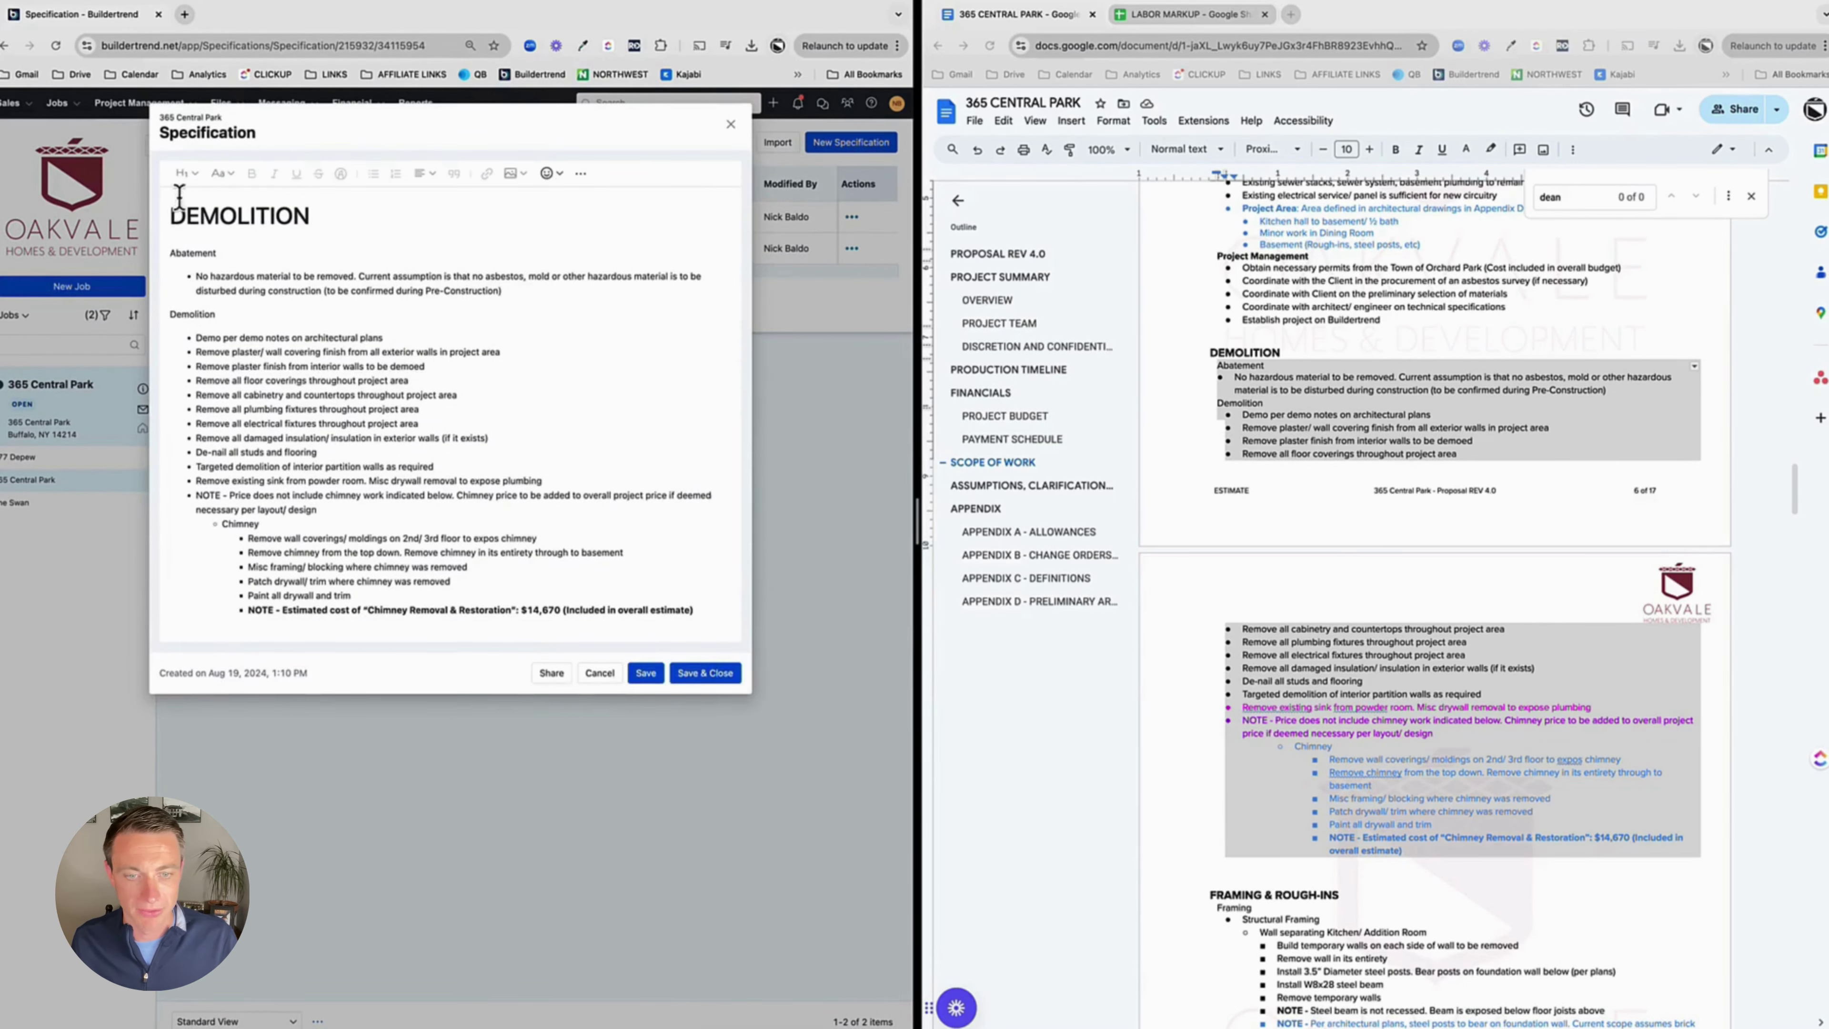
{"action": "type", "text": "2."}
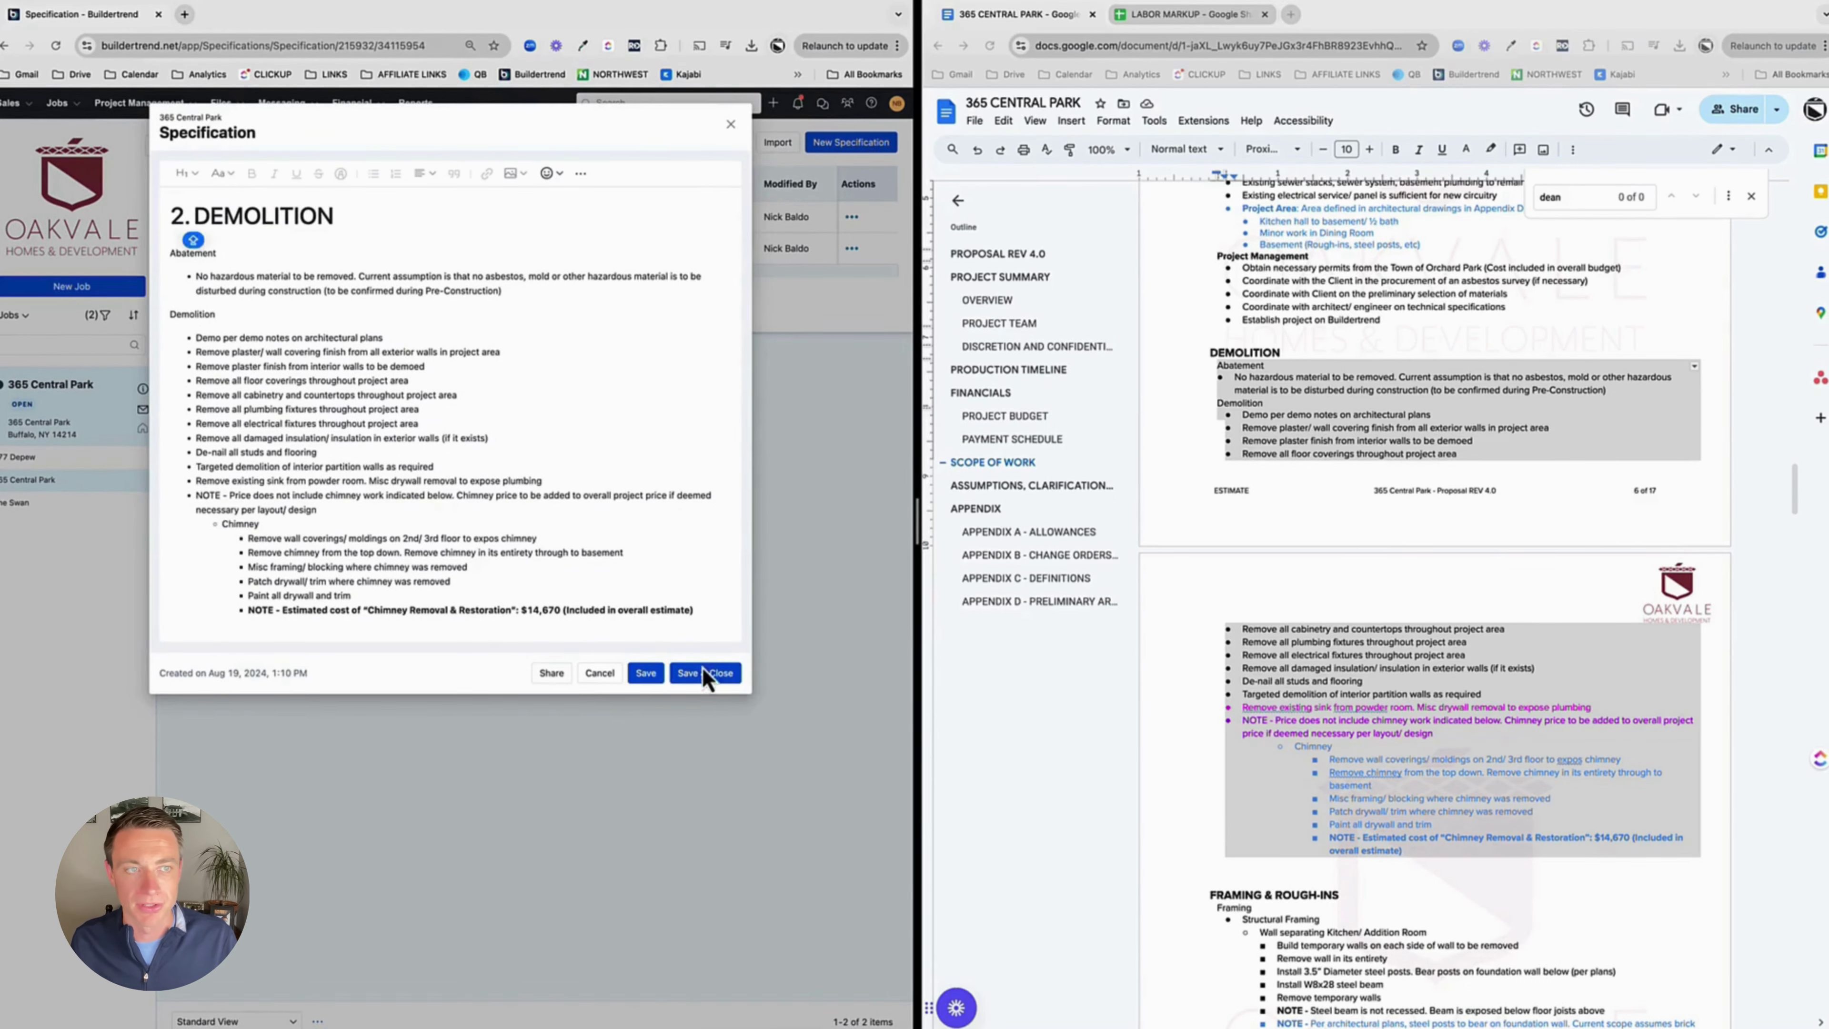
{"action": "left_click", "coordinate": [705, 673]}
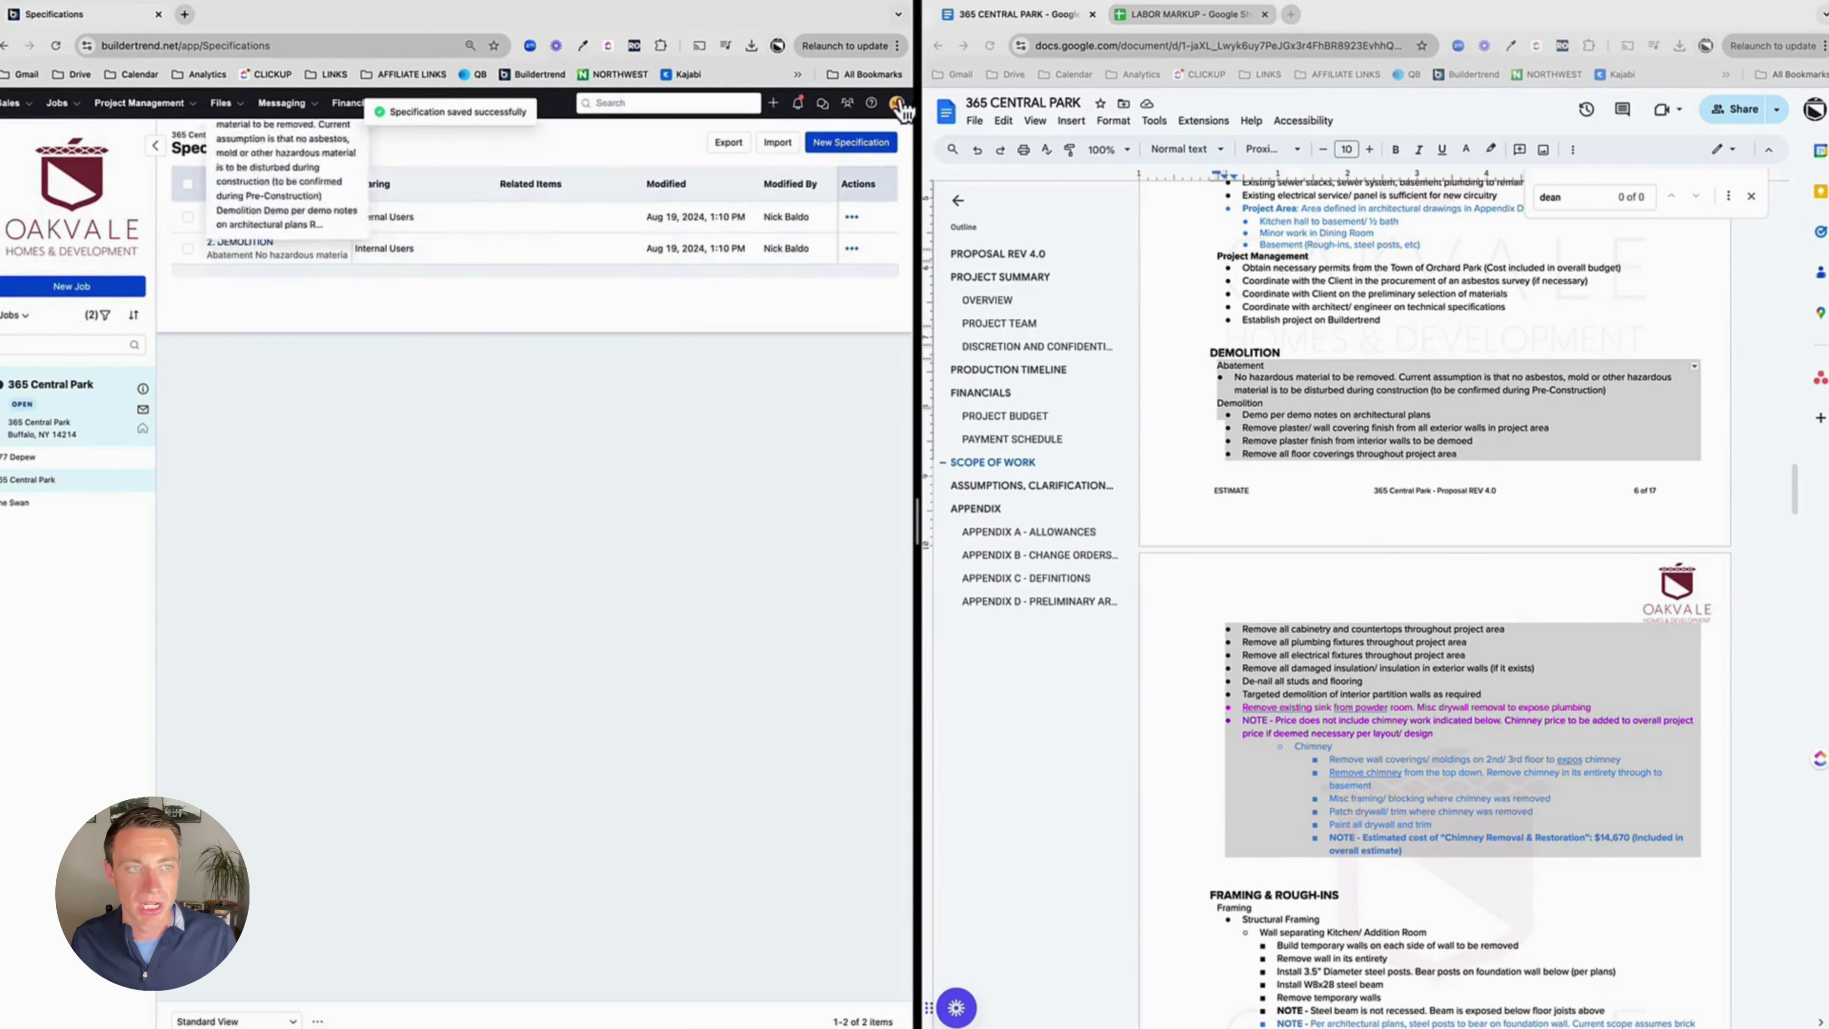
Start a new specification titled '3. FRAMING & ROUGH-INS'
{"action": "left_click", "coordinate": [850, 143]}
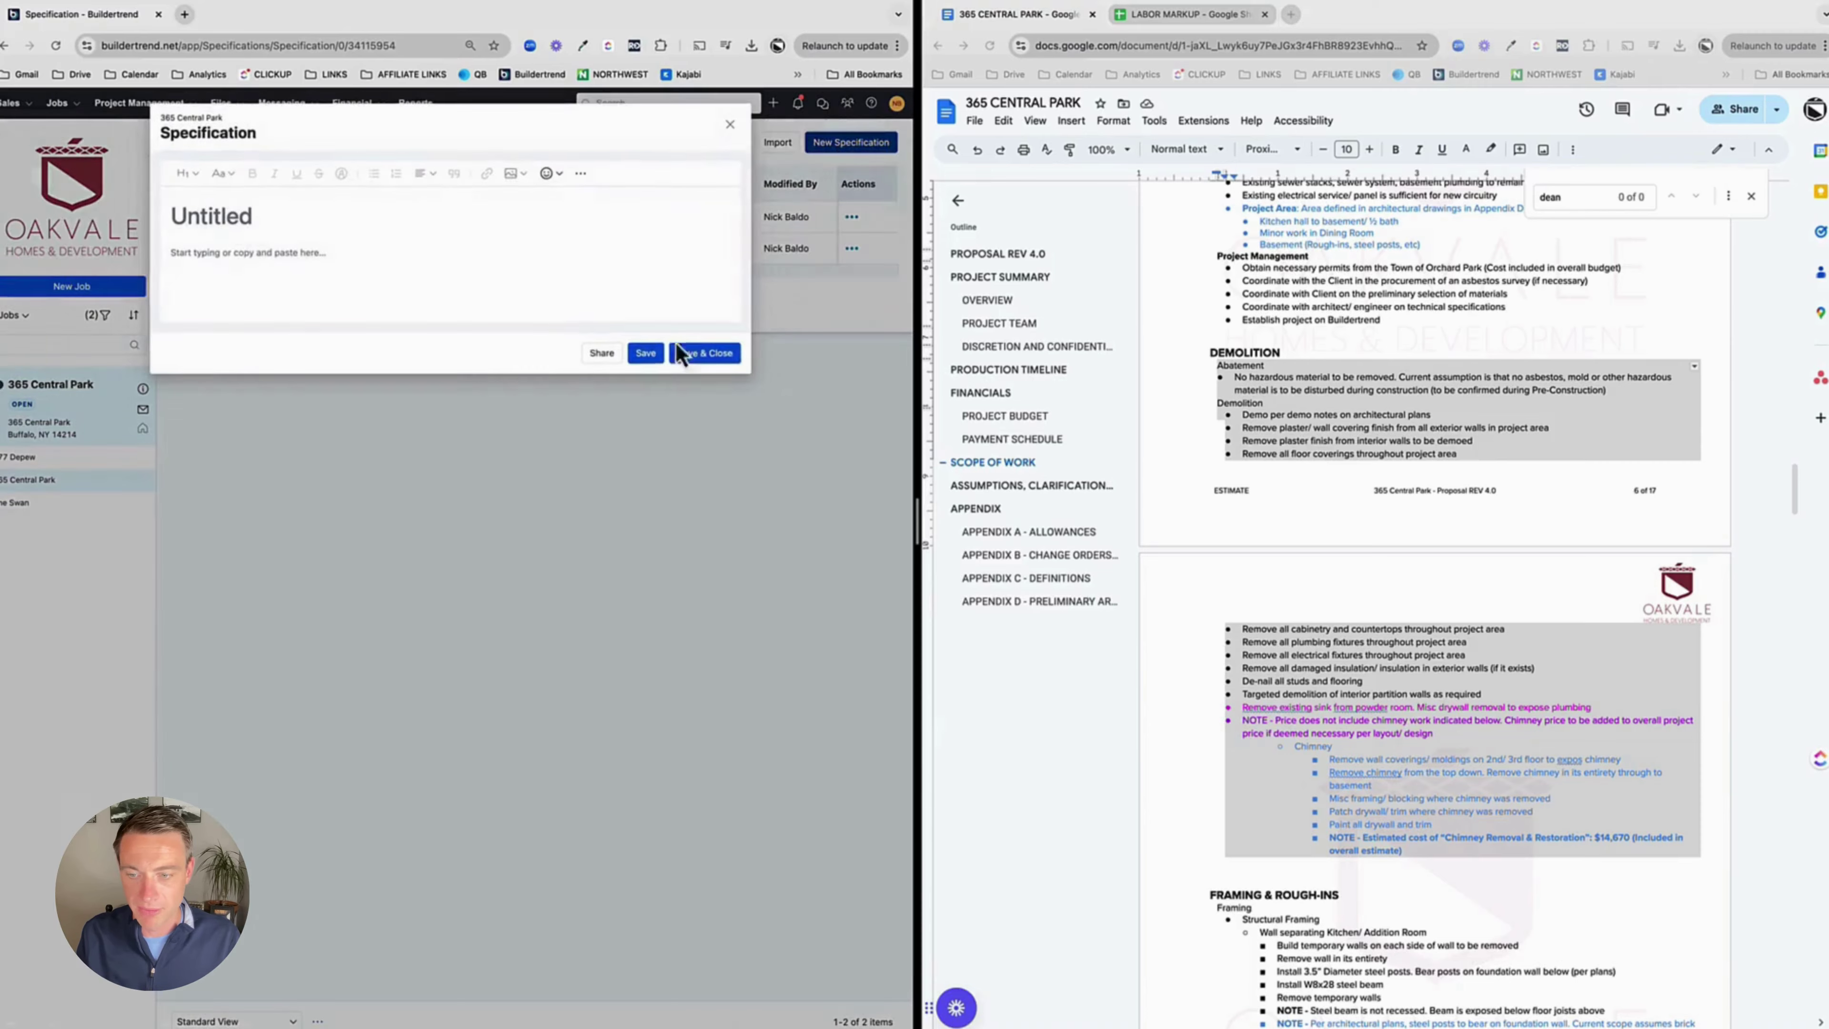
{"action": "type", "text": "3. FRAMI"}
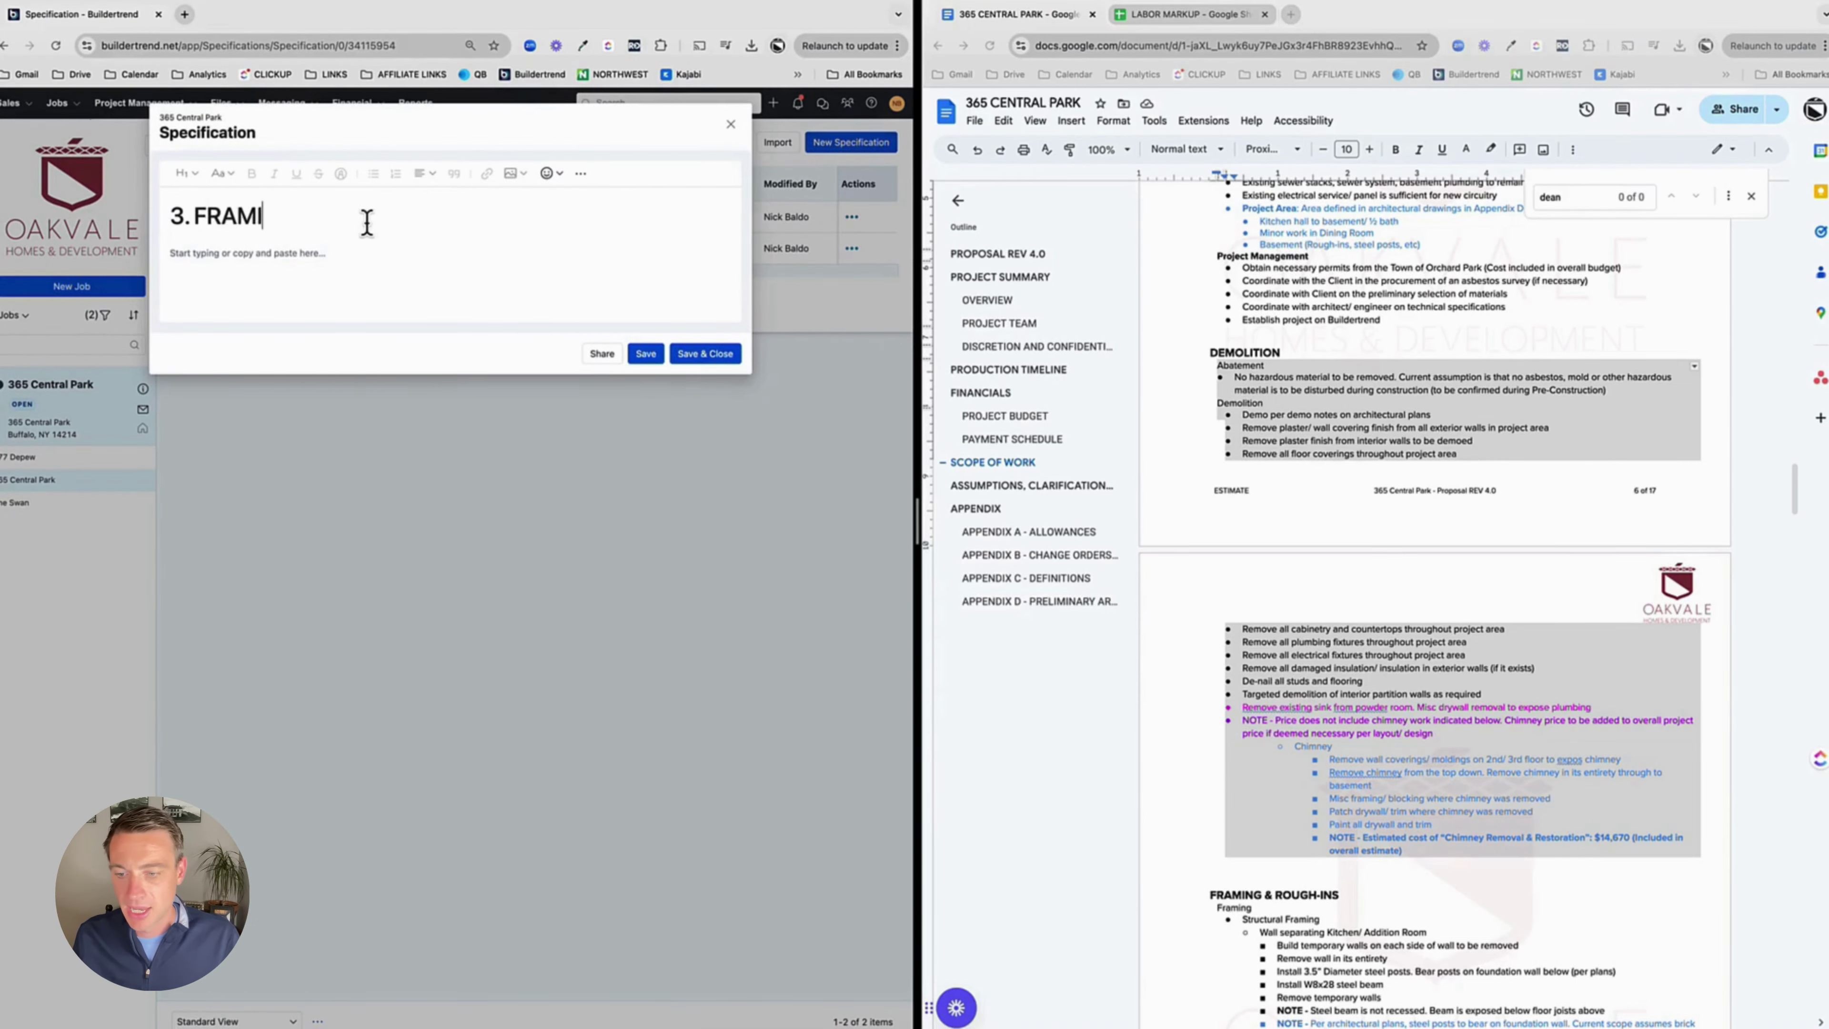
{"action": "type", "text": "NG & ROUGH-INS"}
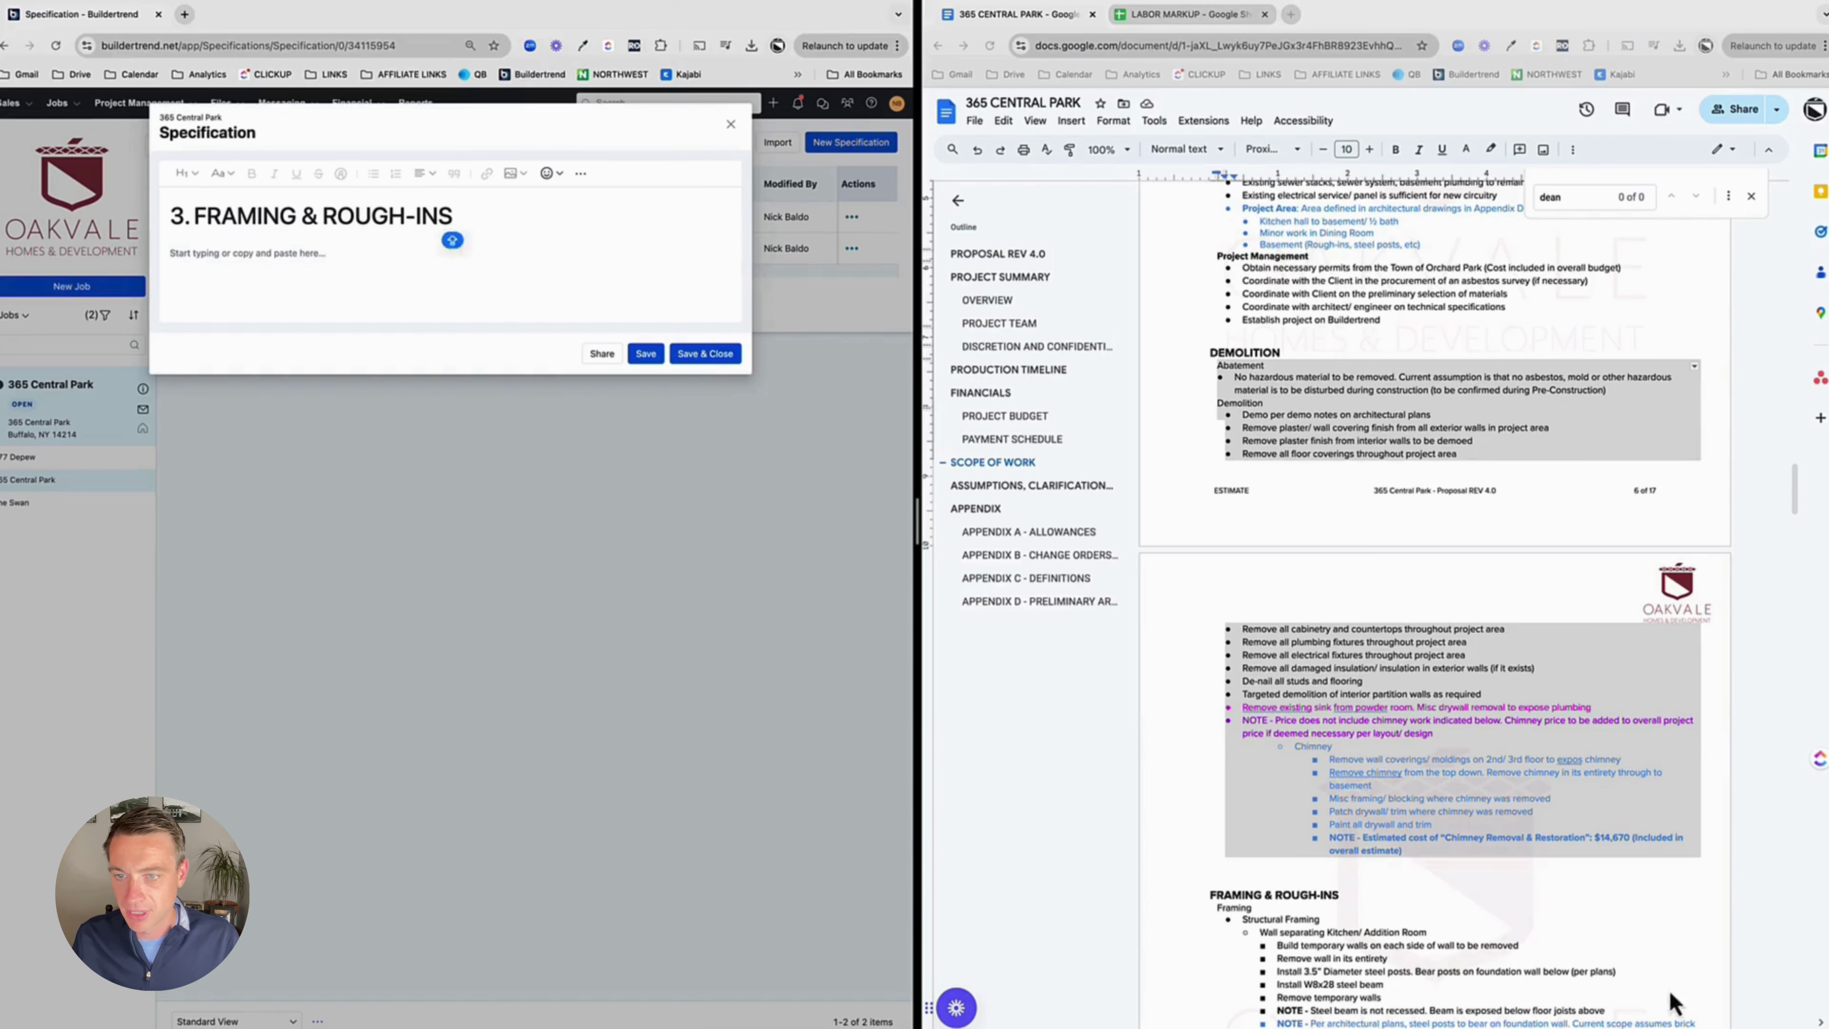
{"action": "scroll", "coordinate": [1670, 997], "scroll_direction": "down", "scroll_amount": 2}
{"action": "scroll", "coordinate": [1516, 941], "scroll_direction": "down", "scroll_amount": 3}
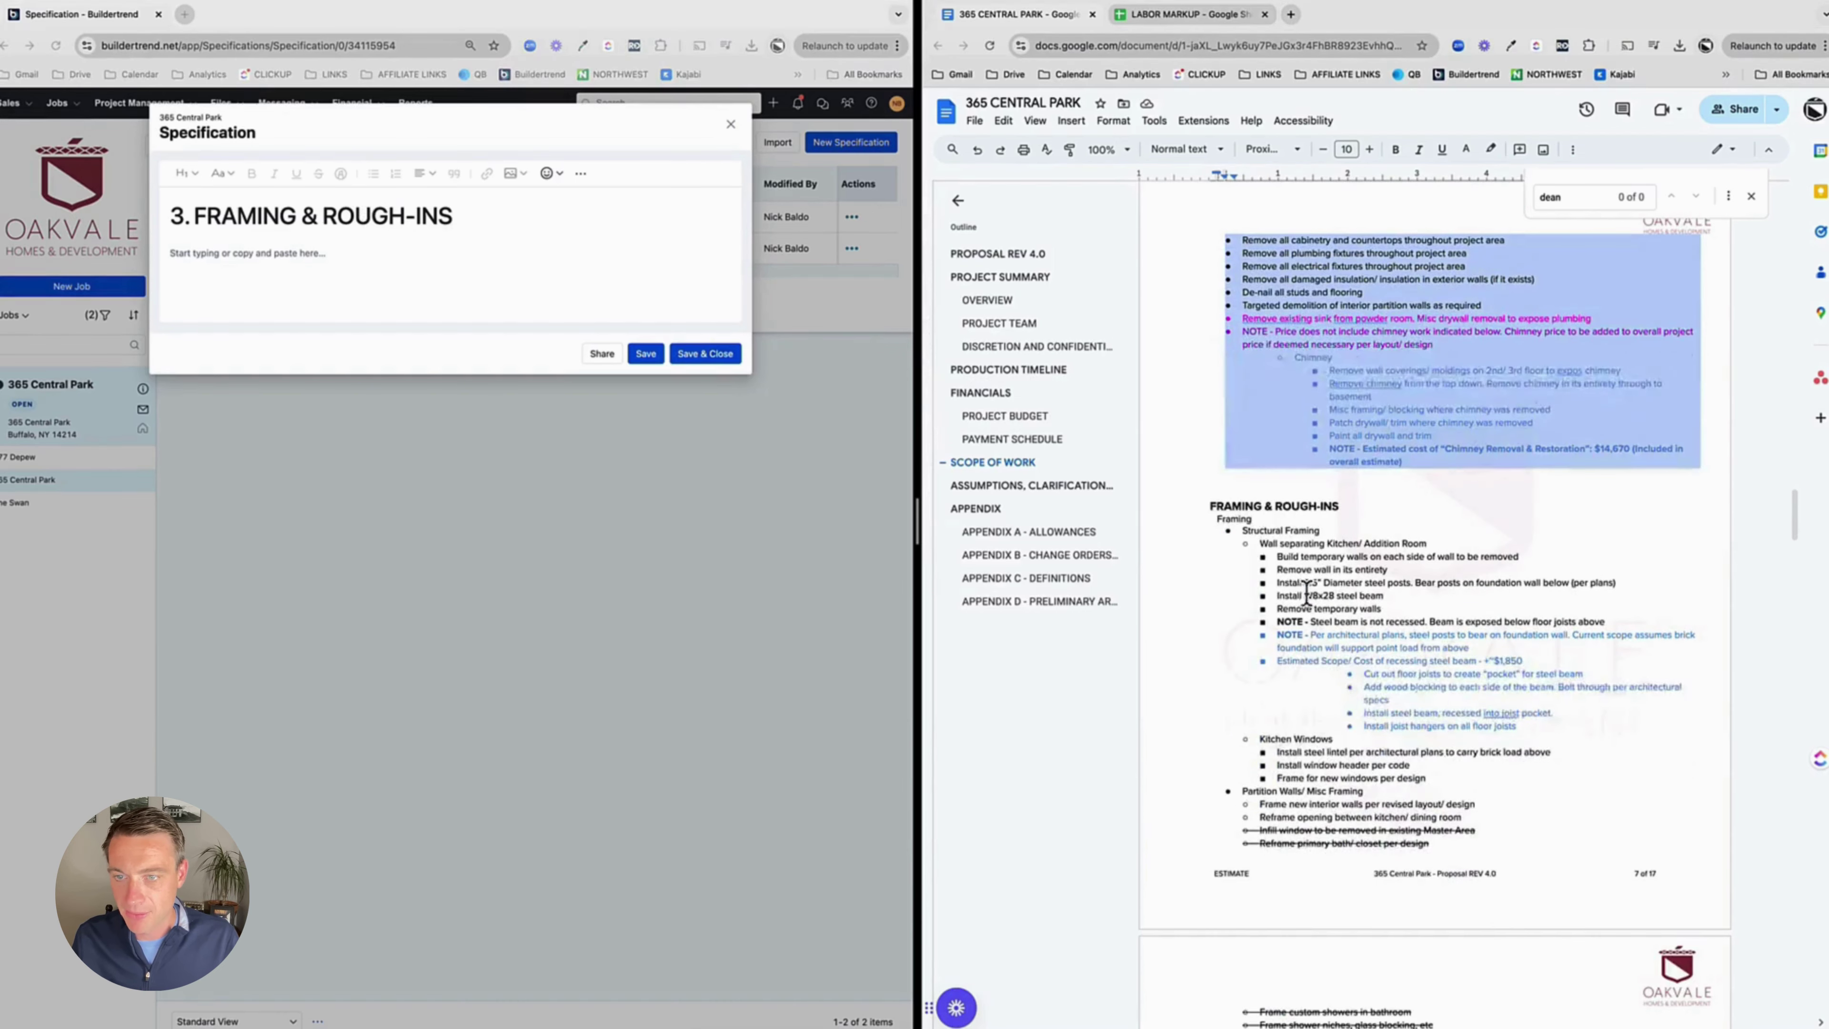
Copy the proposal's Framing section through the Fireblocking line into the body and save
{"action": "left_click", "coordinate": [1214, 505]}
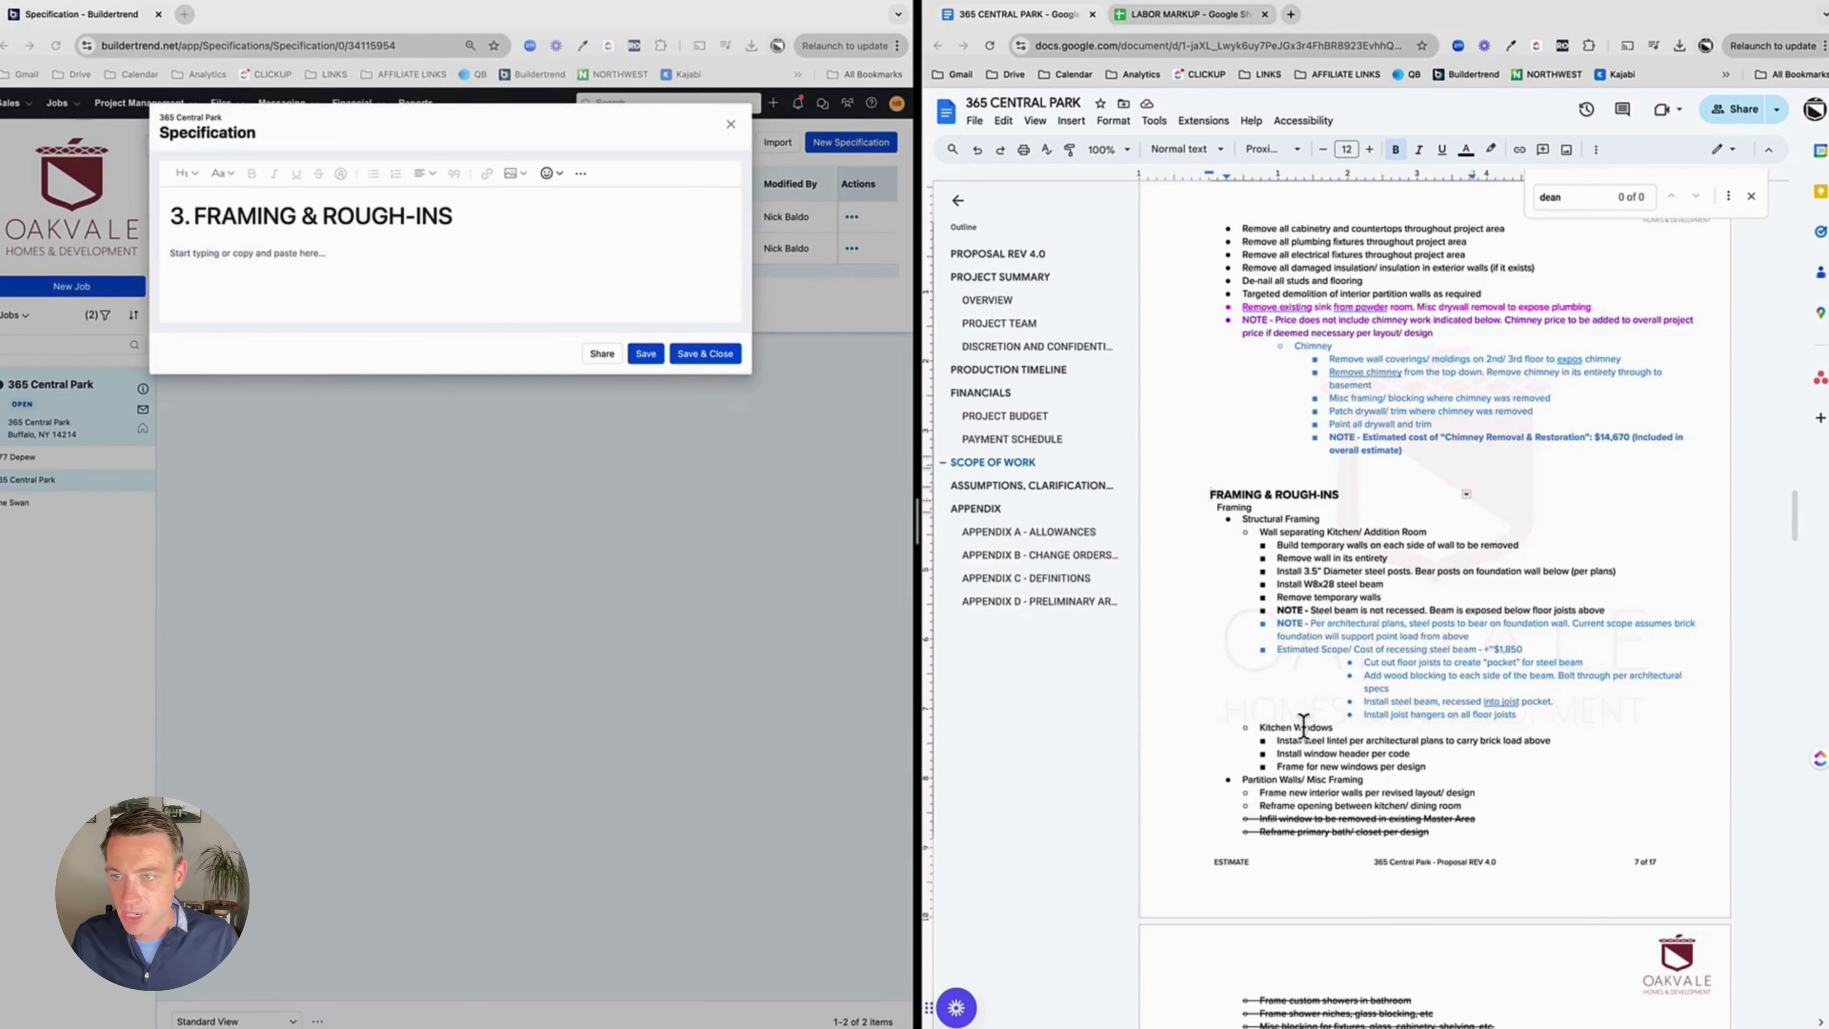
{"action": "scroll", "coordinate": [1303, 724], "scroll_direction": "down", "scroll_amount": 20}
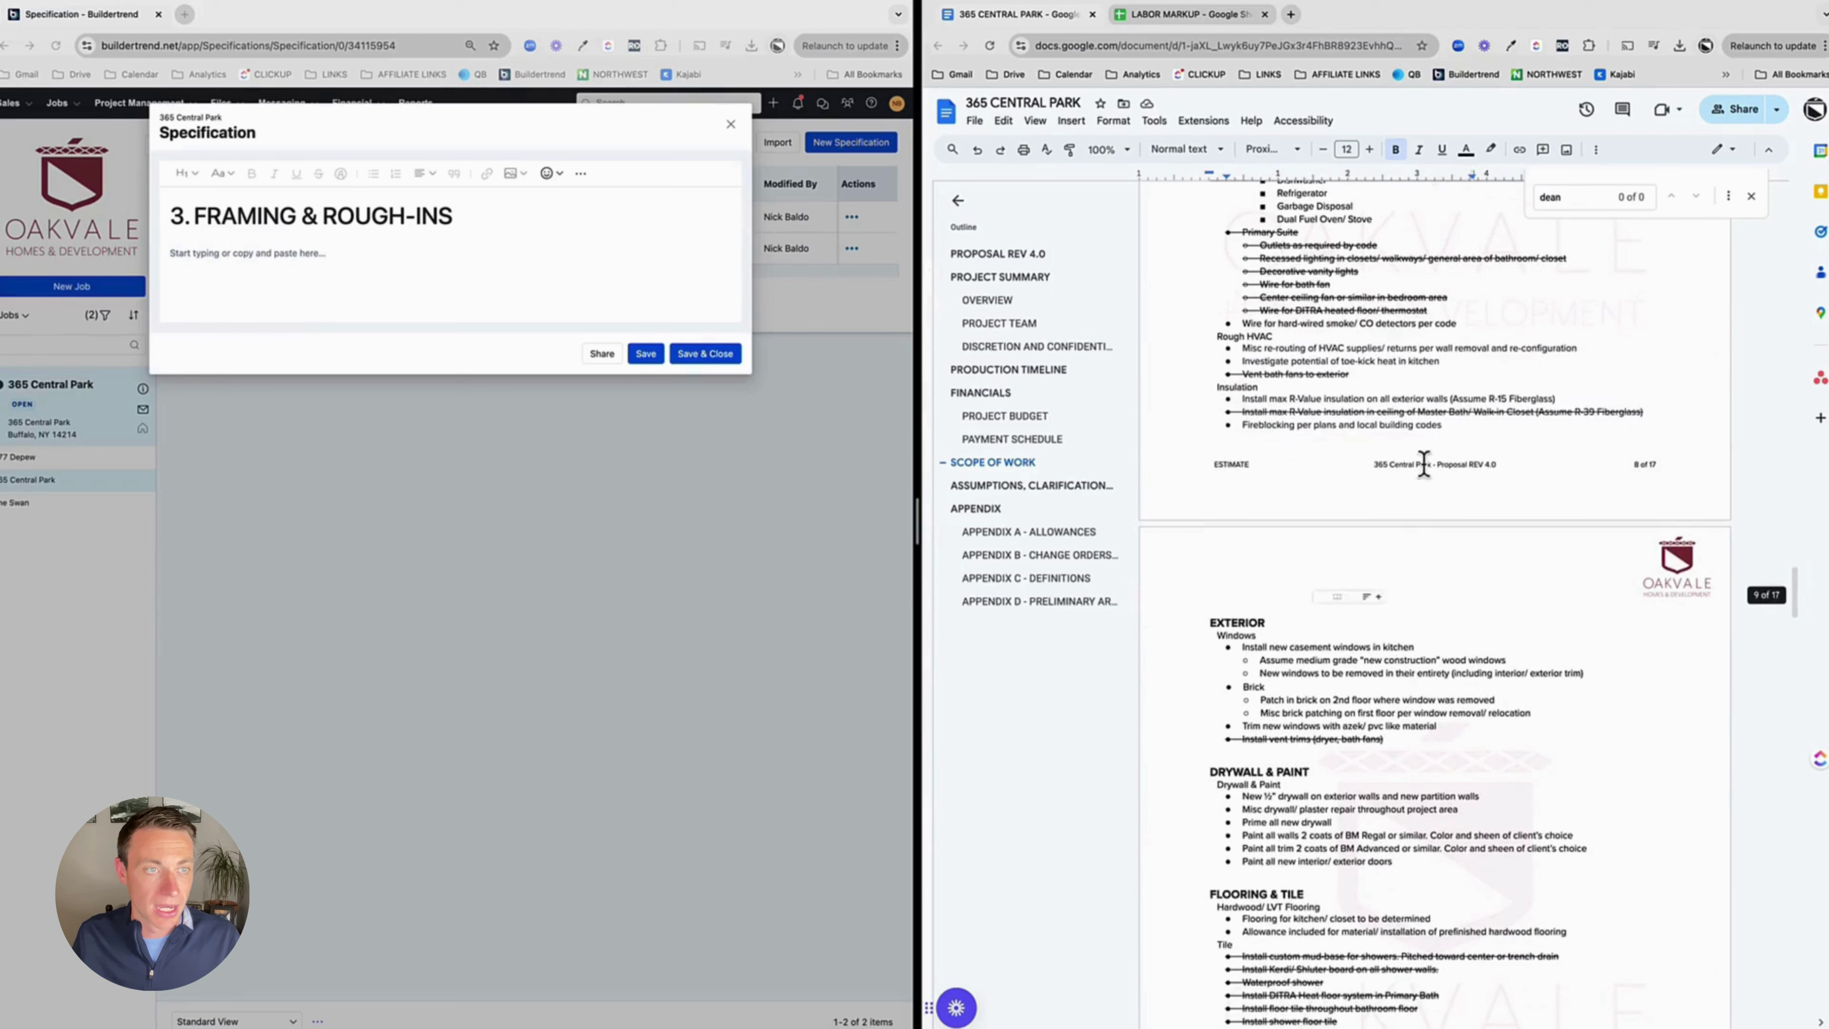
{"action": "left_click", "coordinate": [1453, 424], "text": "shift"}
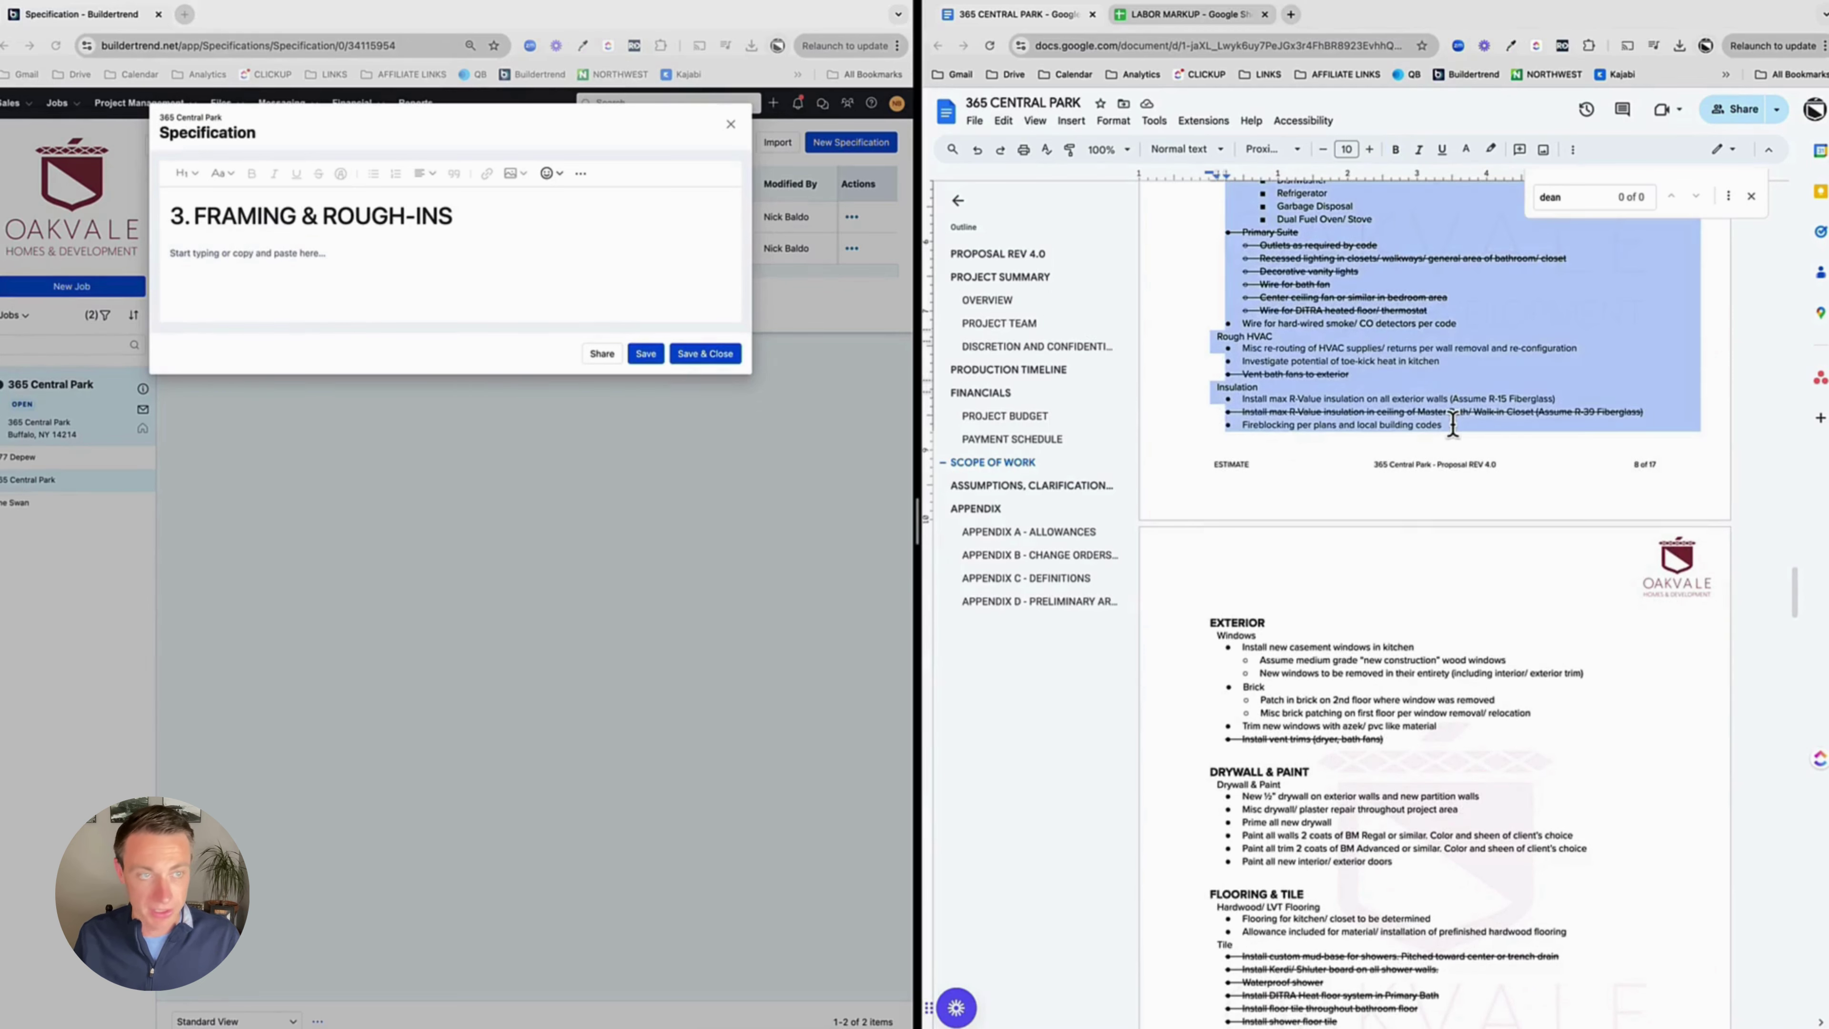
{"action": "key", "text": "ctrl+c"}
{"action": "left_click", "coordinate": [310, 270]}
{"action": "key", "text": "ctrl+v"}
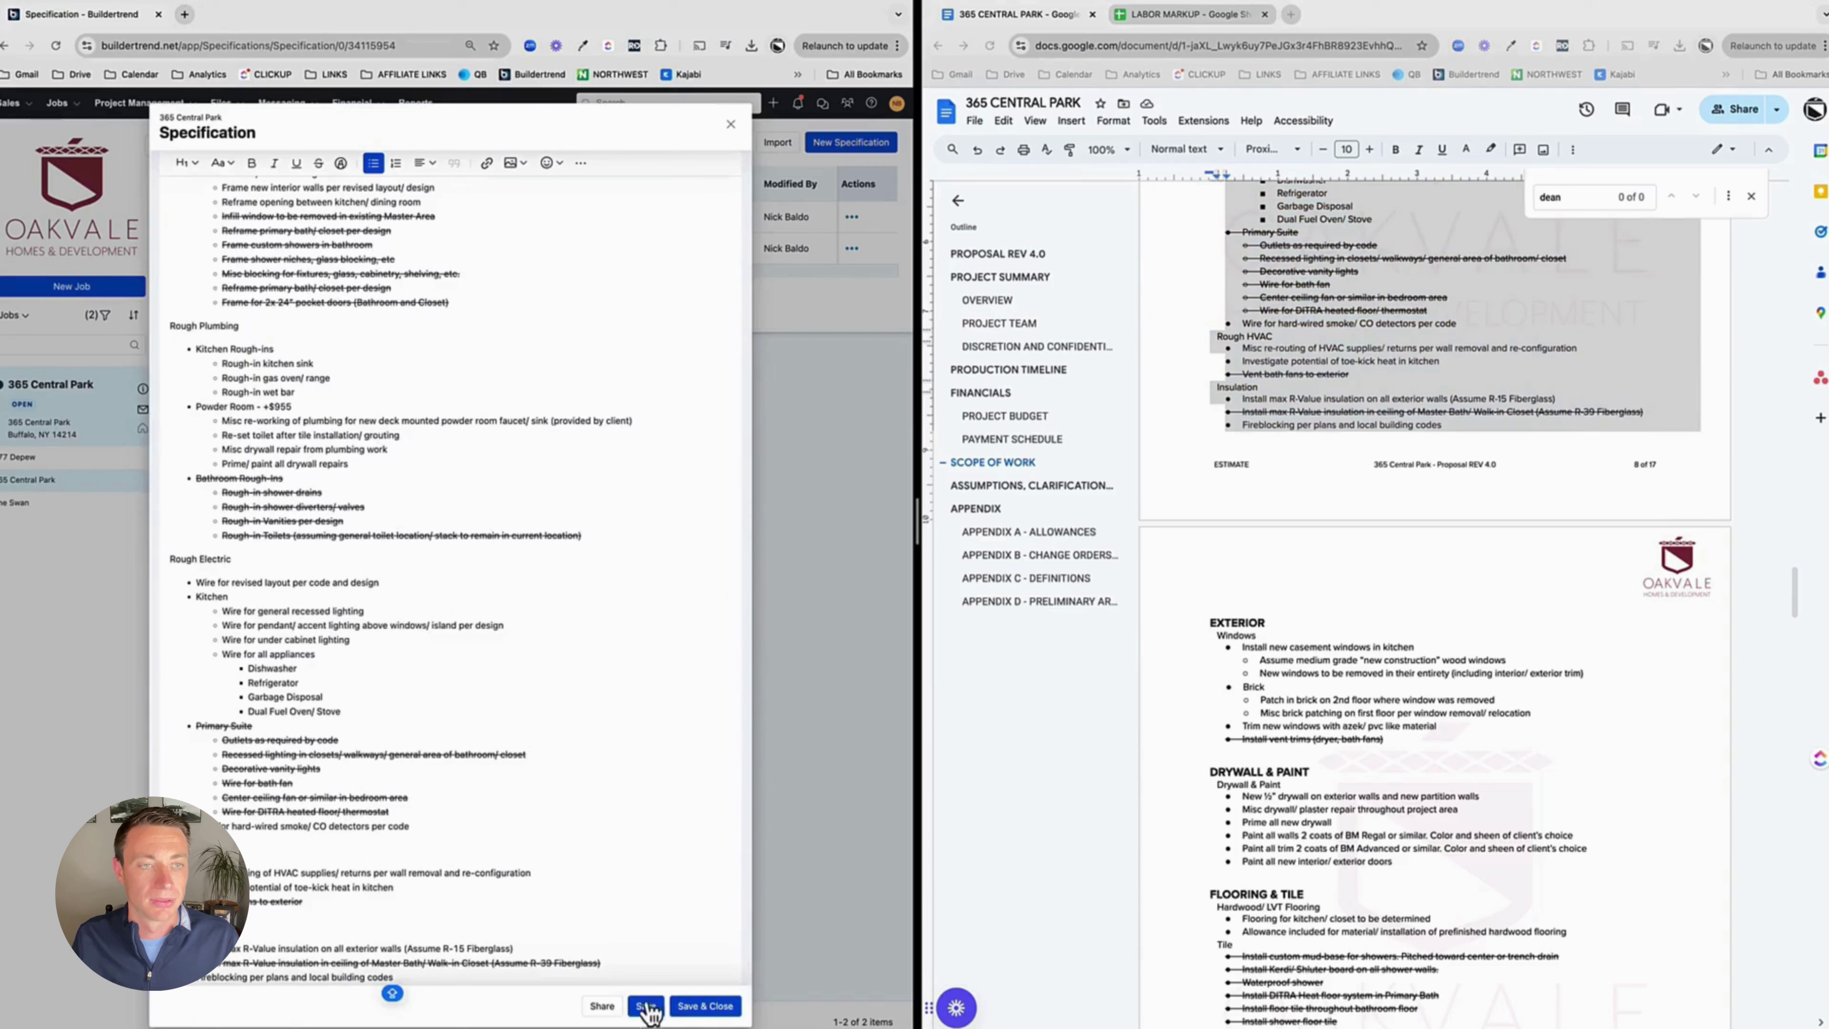
{"action": "left_click", "coordinate": [692, 1006]}
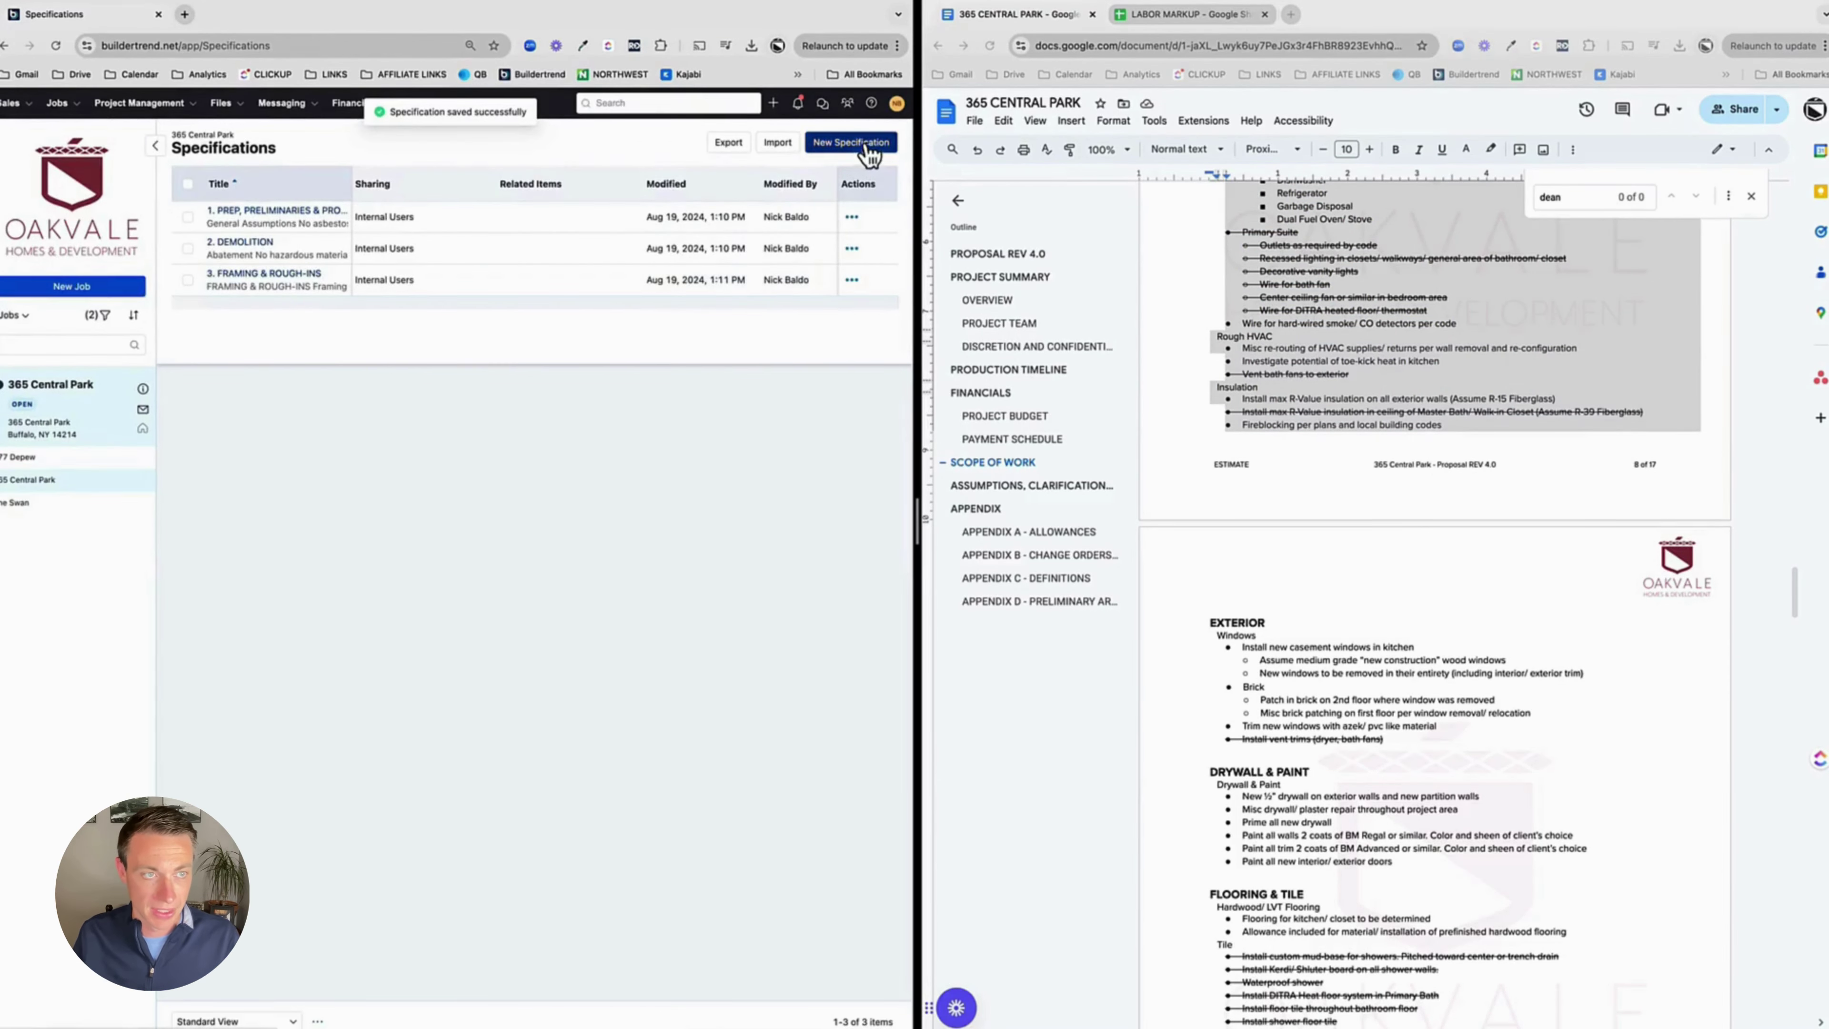
Create and save a '4. EXTERIOR' specification containing the proposal's EXTERIOR section
{"action": "left_click", "coordinate": [853, 143]}
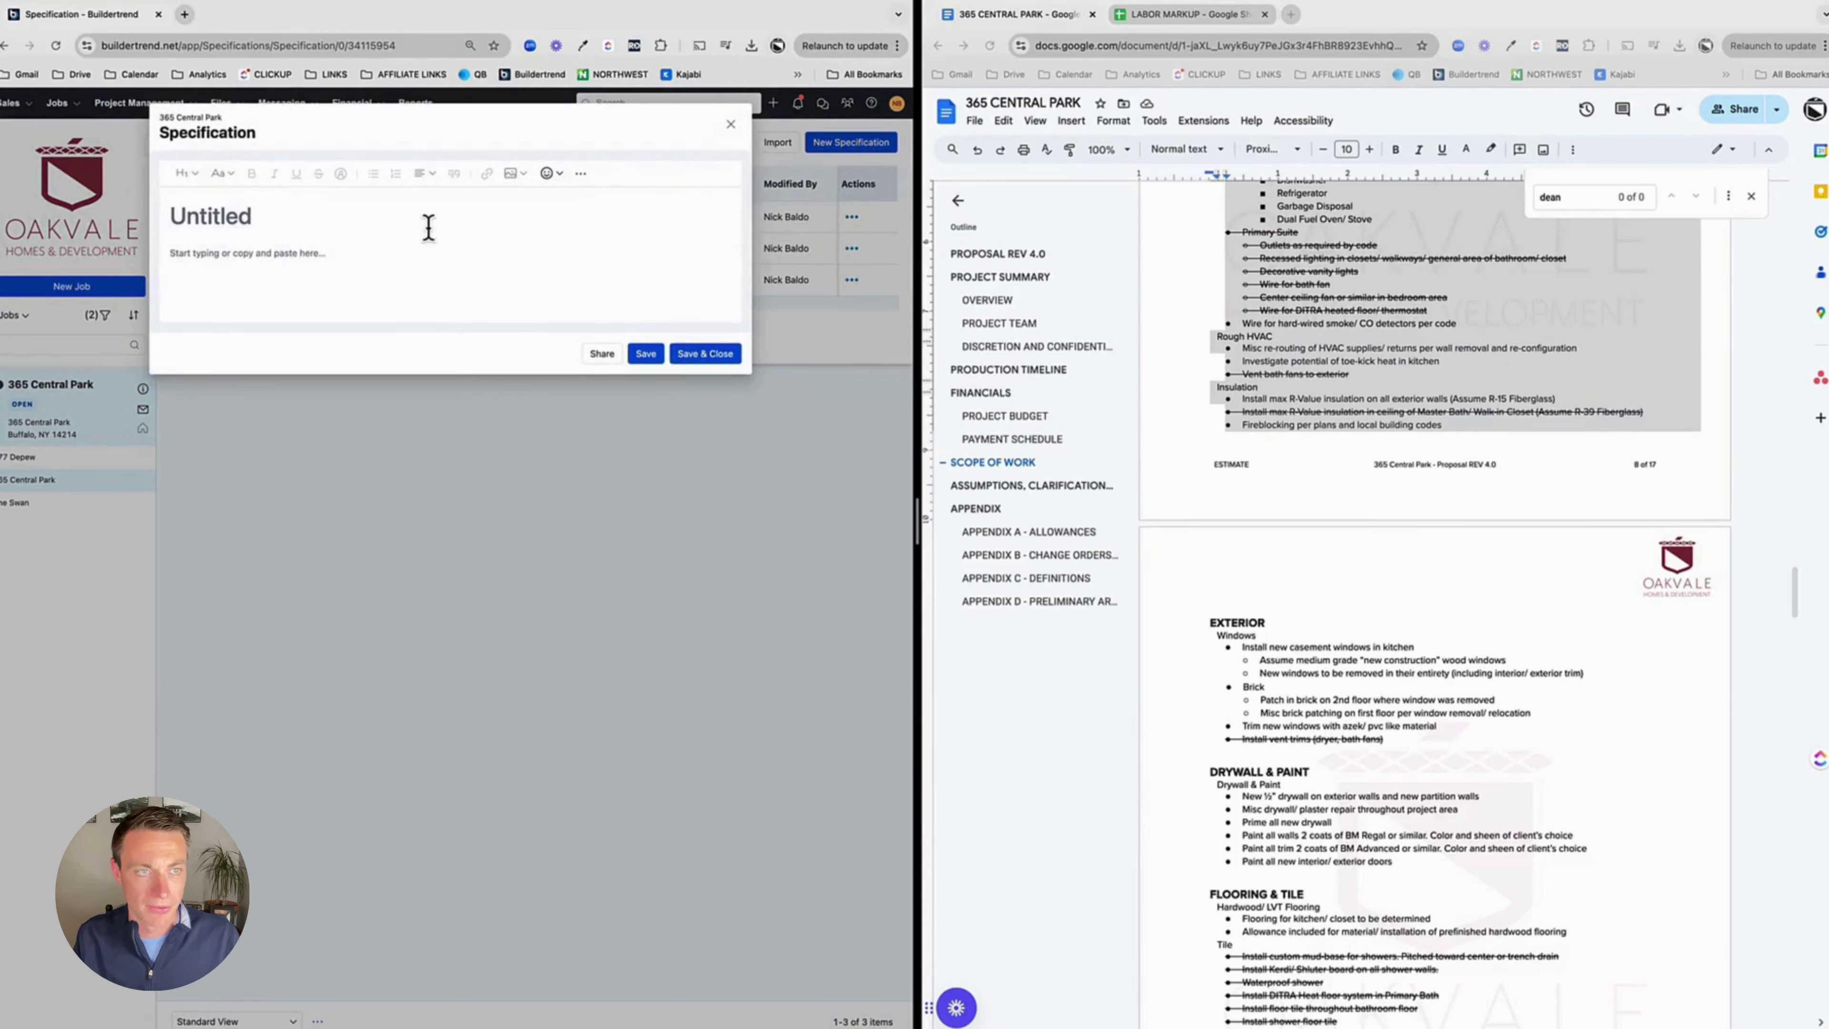
{"action": "type", "text": "4. EXTERI"}
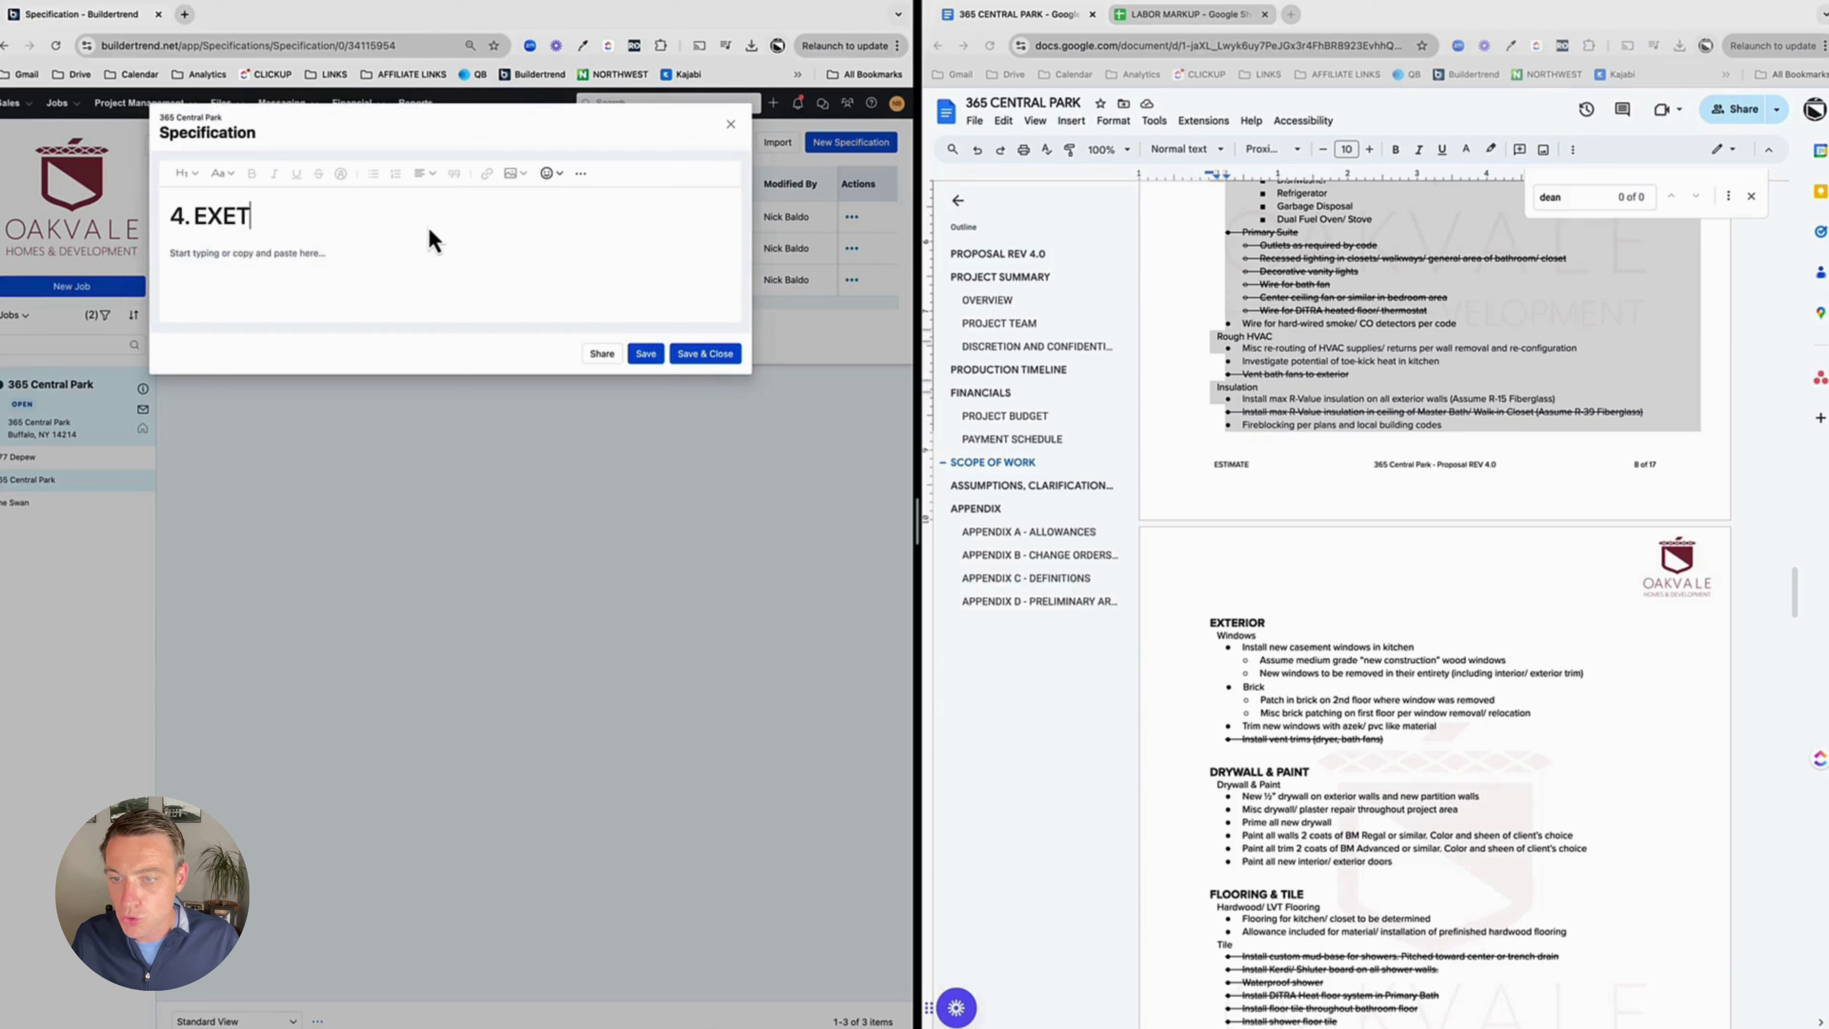
{"action": "type", "text": "OR"}
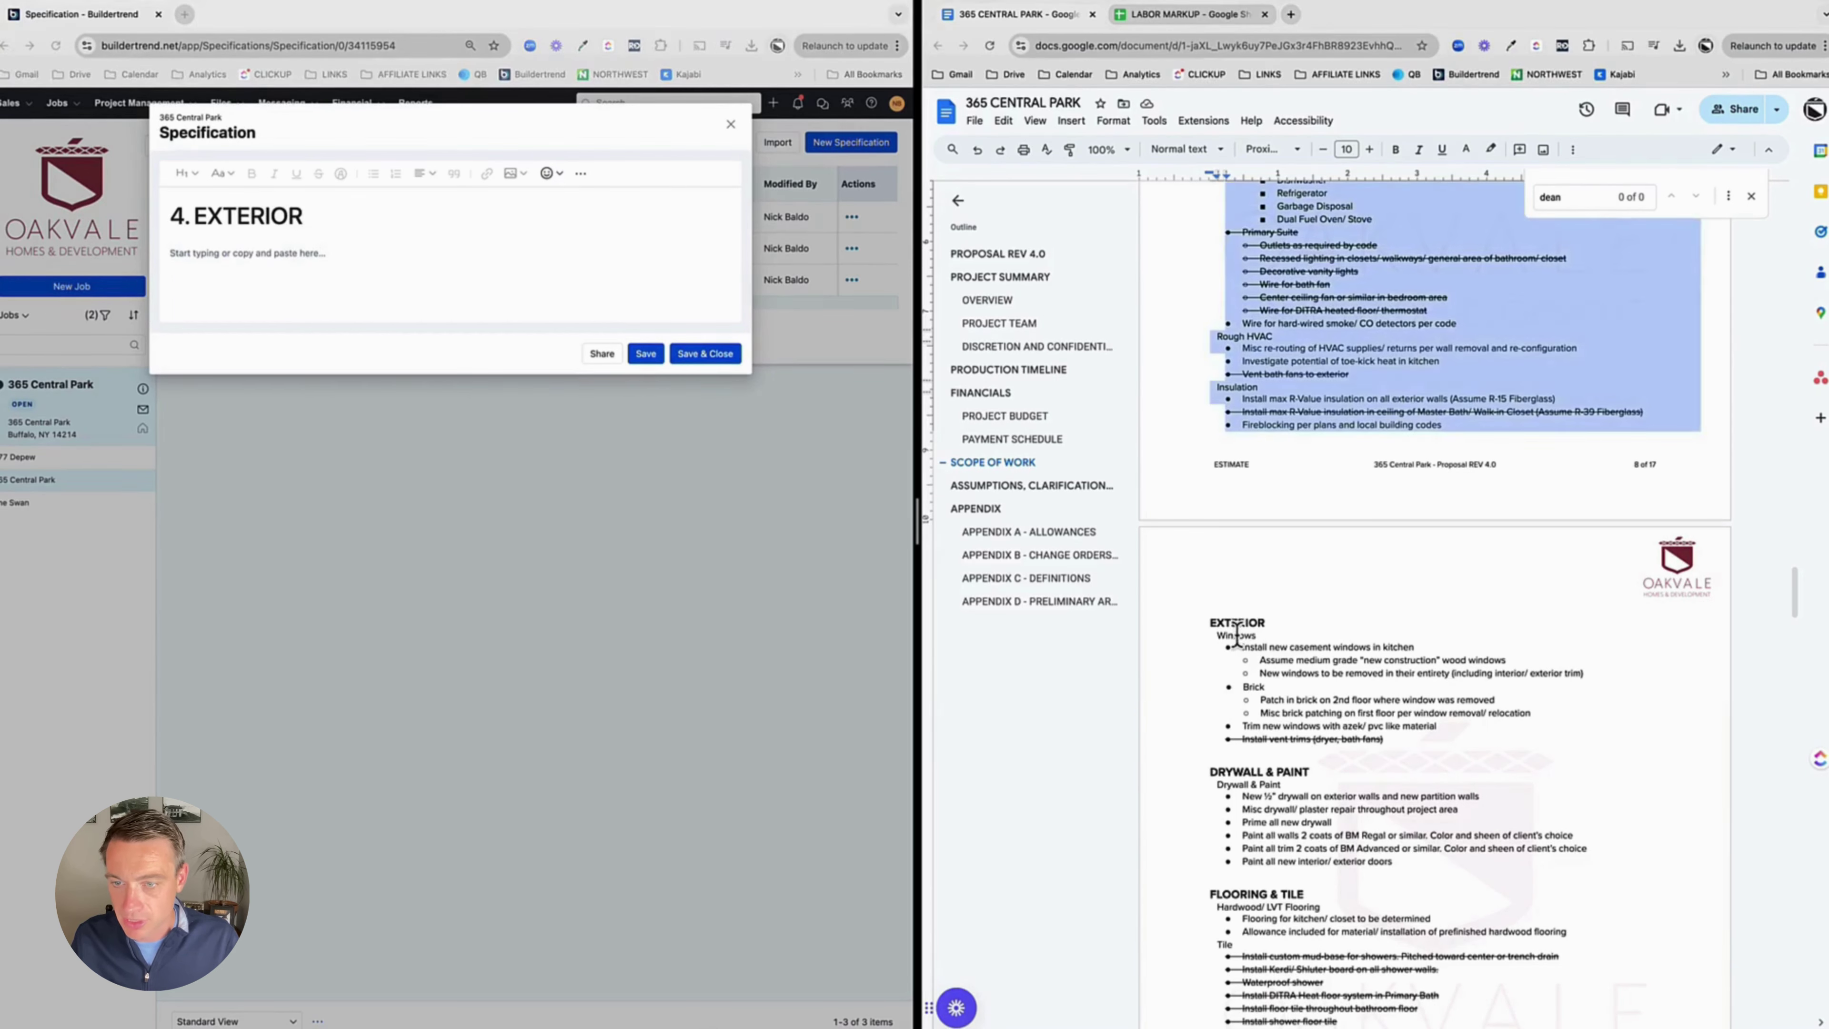
{"action": "left_click", "coordinate": [1240, 636]}
{"action": "left_click", "coordinate": [1216, 621]}
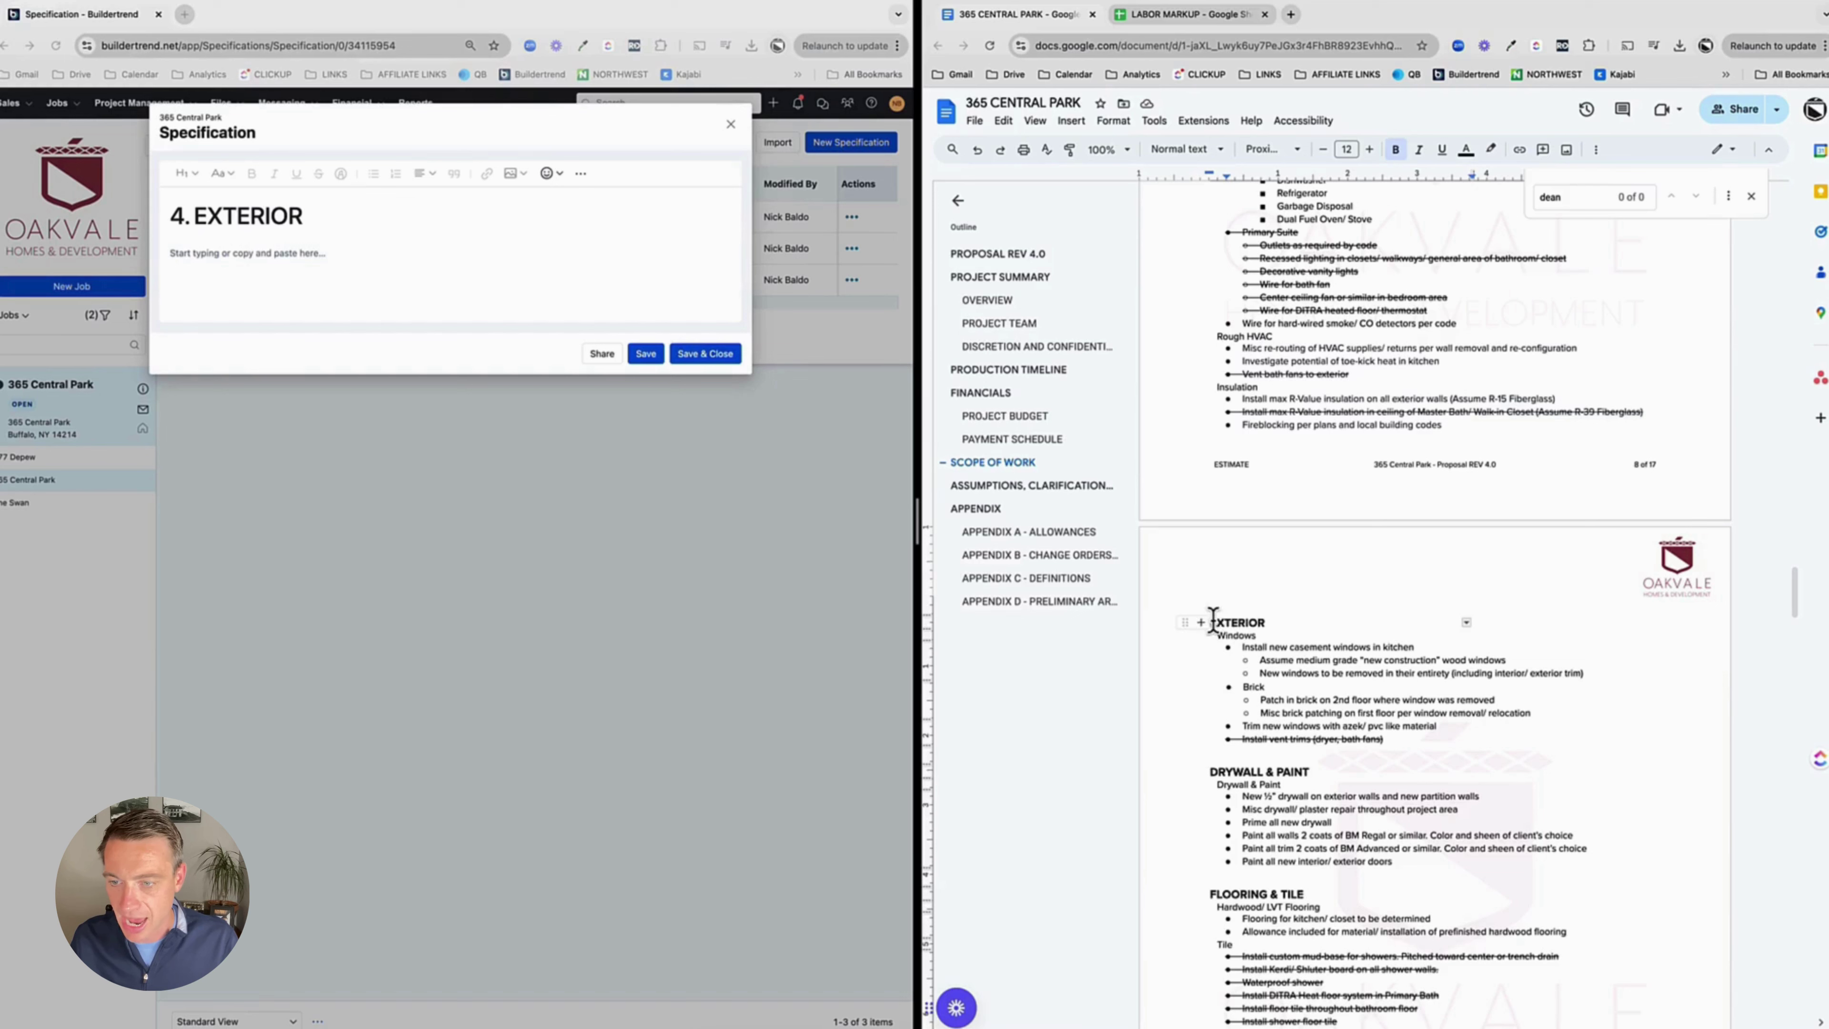
{"action": "left_click", "coordinate": [1412, 735], "text": "shift"}
{"action": "key", "text": "ctrl+c"}
{"action": "left_click", "coordinate": [258, 256]}
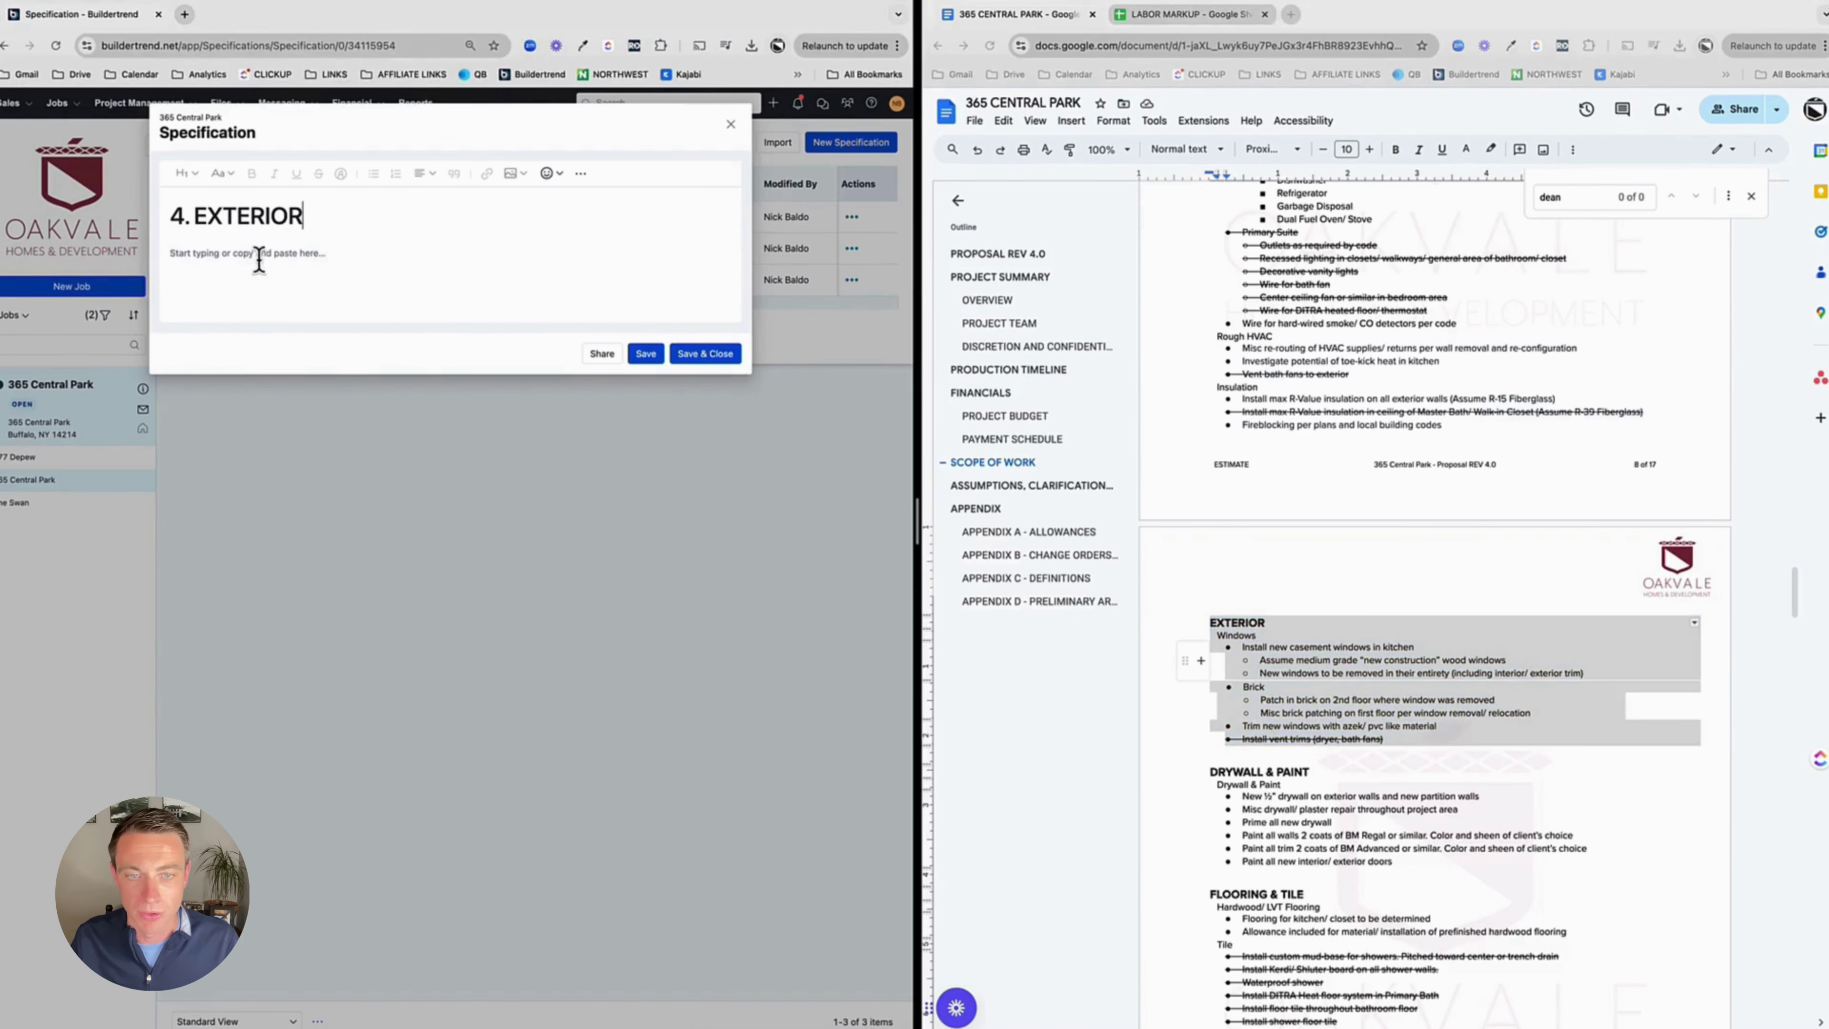
{"action": "key", "text": "ctrl+v"}
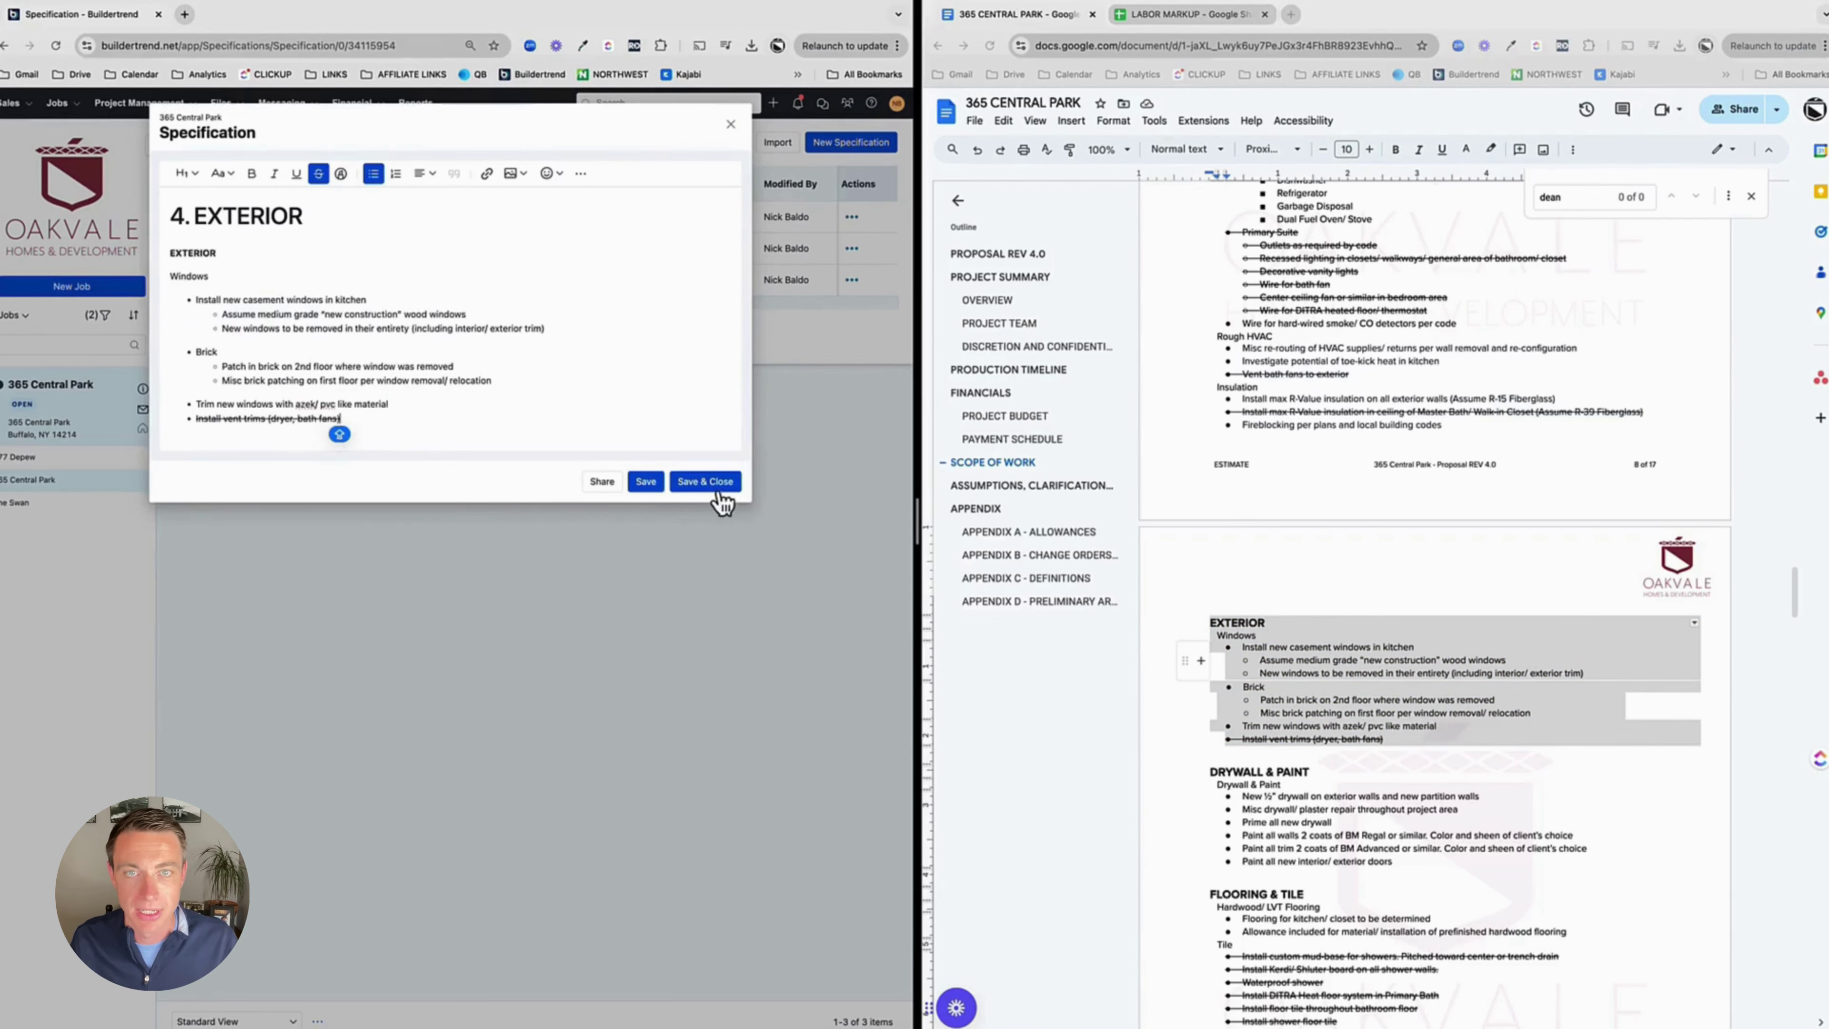
{"action": "left_click", "coordinate": [705, 481]}
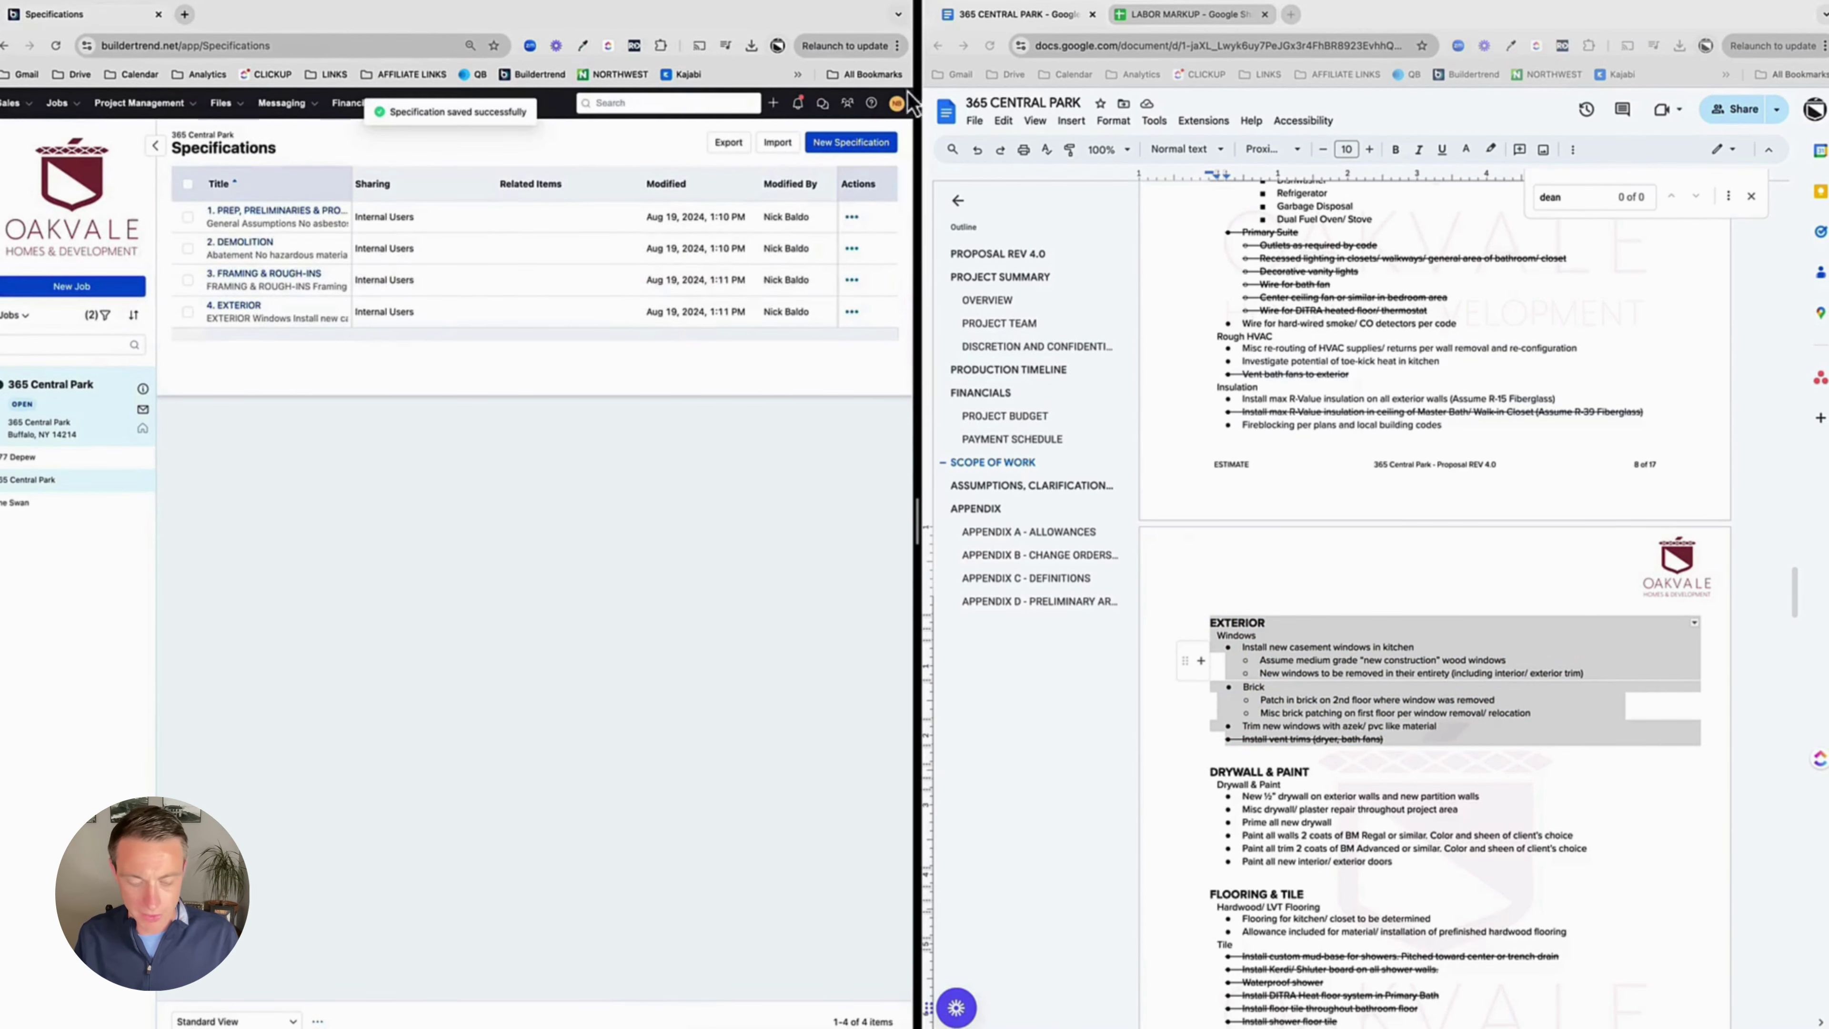
Create and save a '5. DRYWALL & PAINT' specification with the proposal's DRYWALL & PAINT section
{"action": "left_click", "coordinate": [864, 144]}
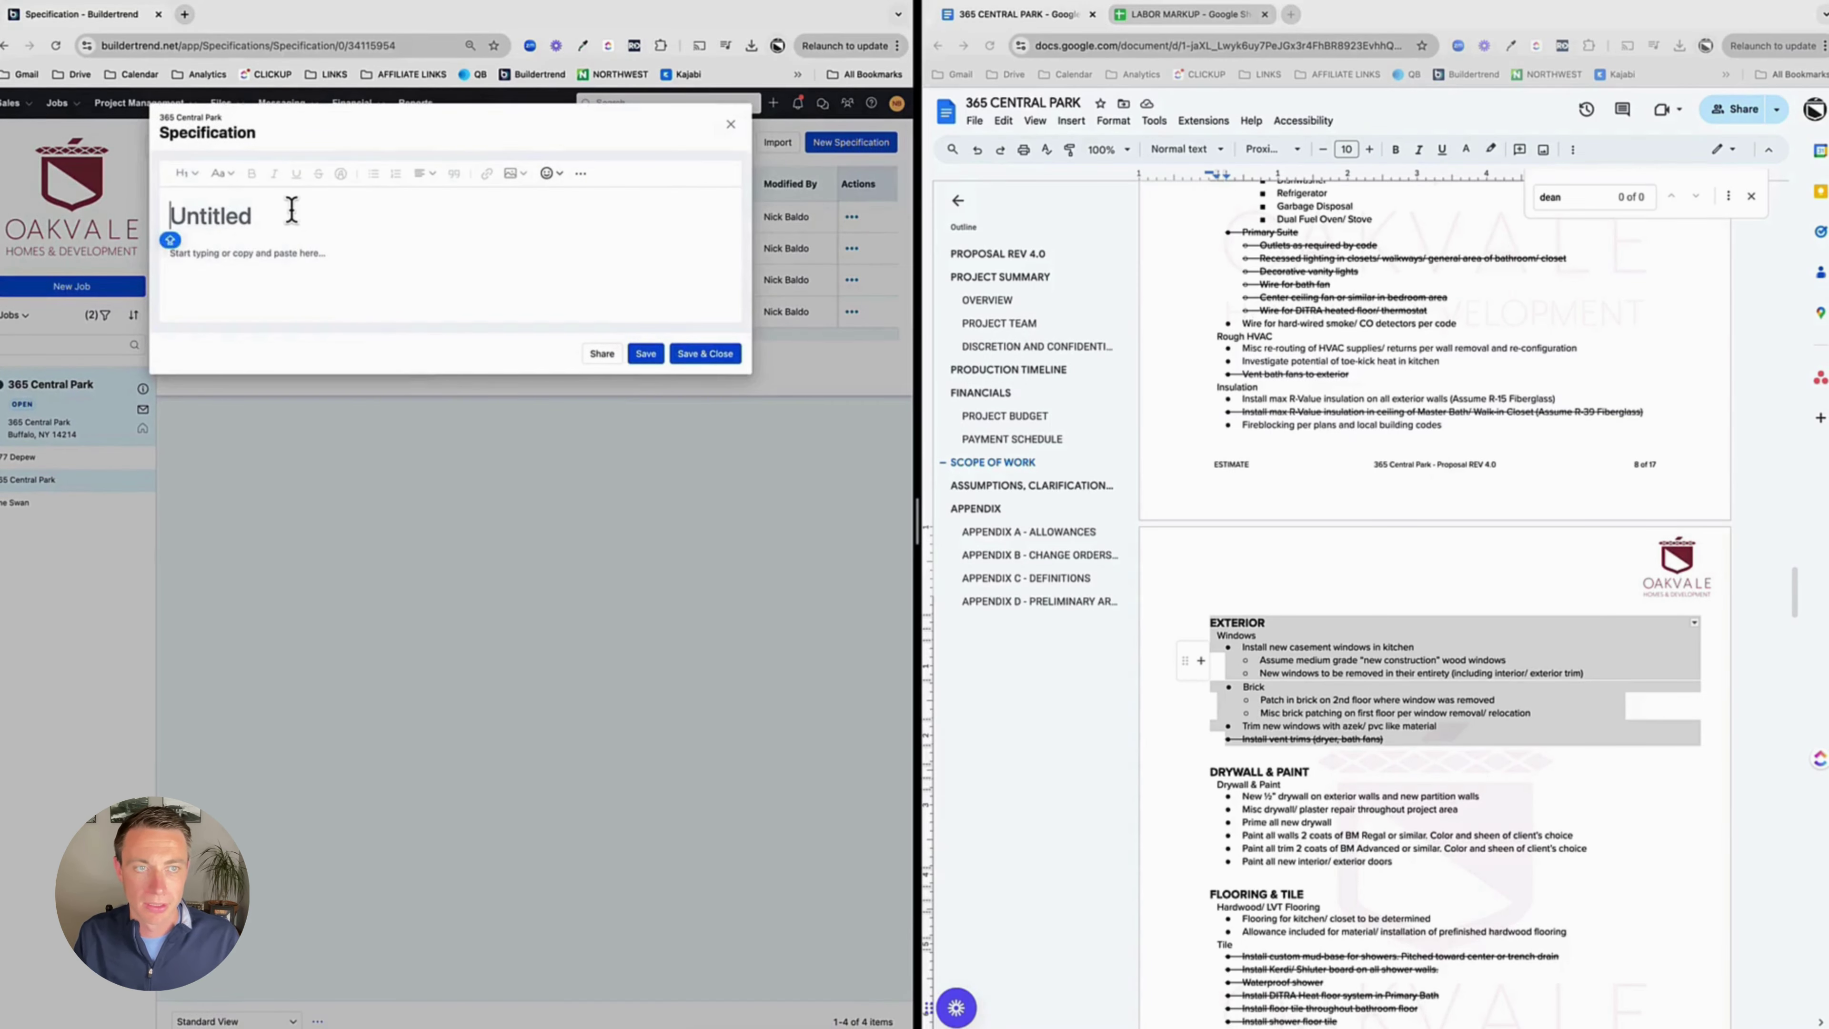
{"action": "type", "text": "5. DRYWALL & PAINT"}
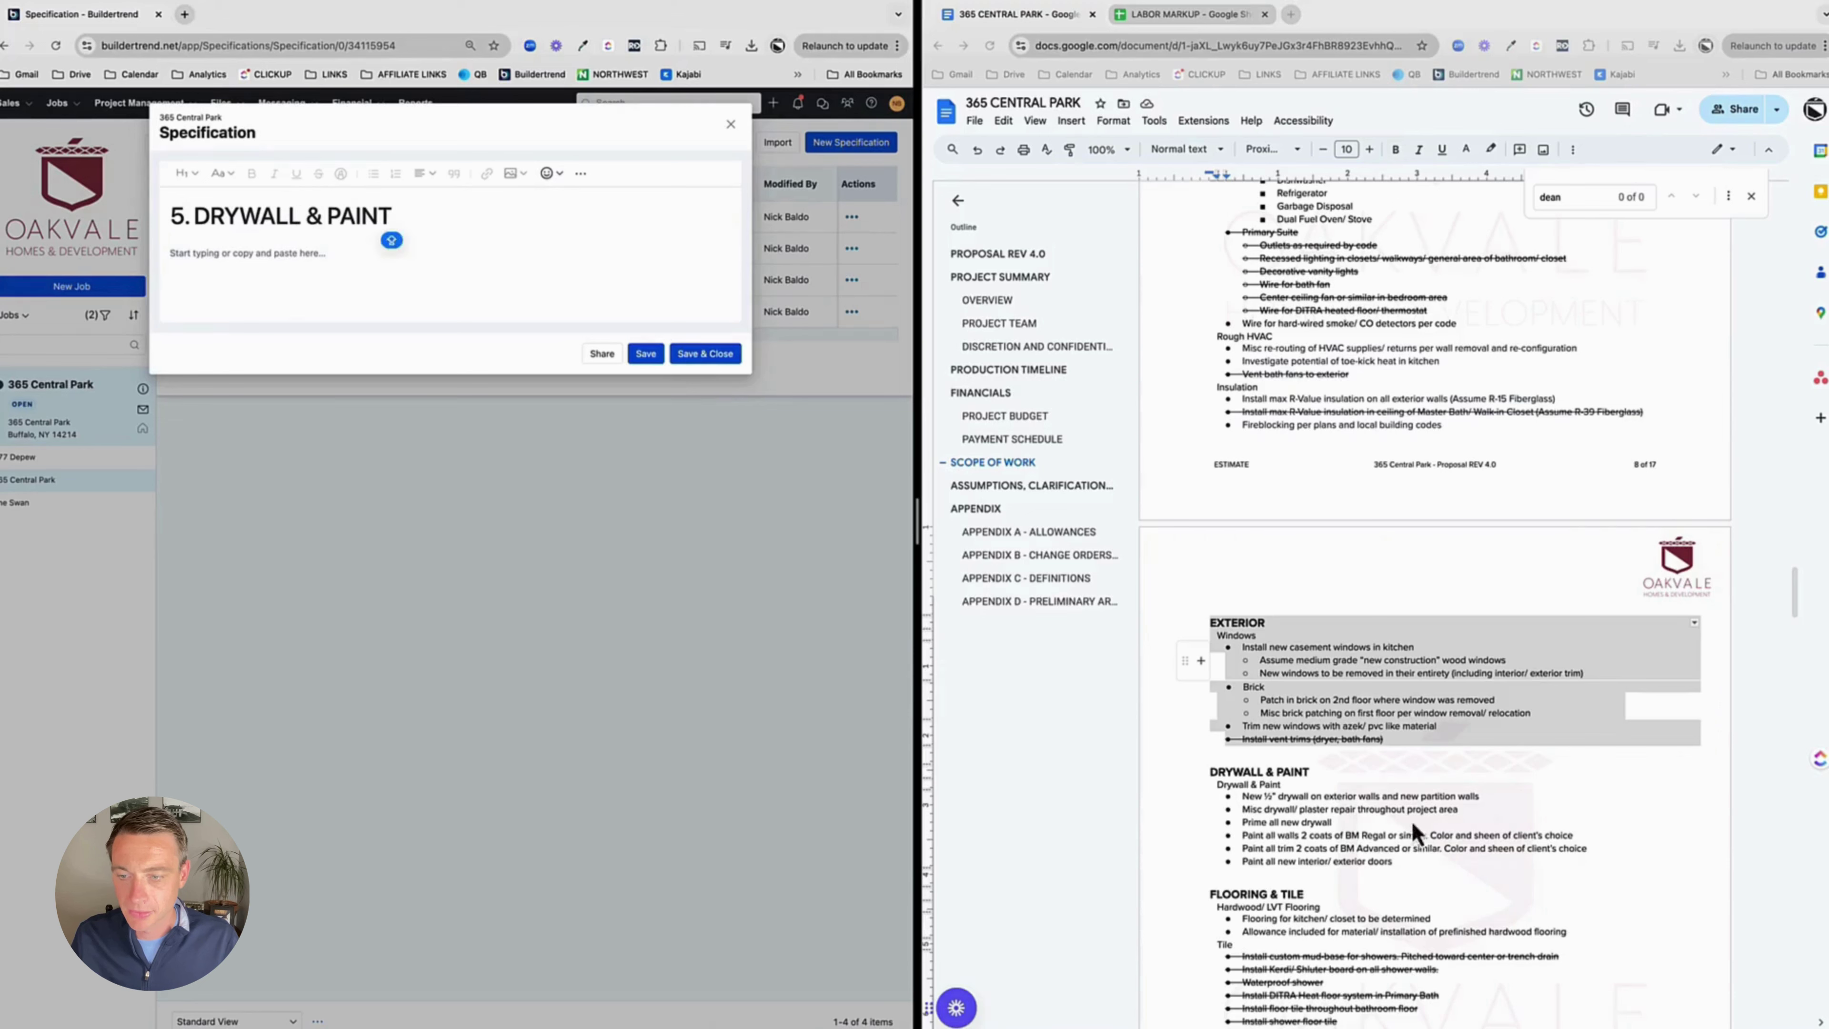
{"action": "left_click", "coordinate": [1234, 774]}
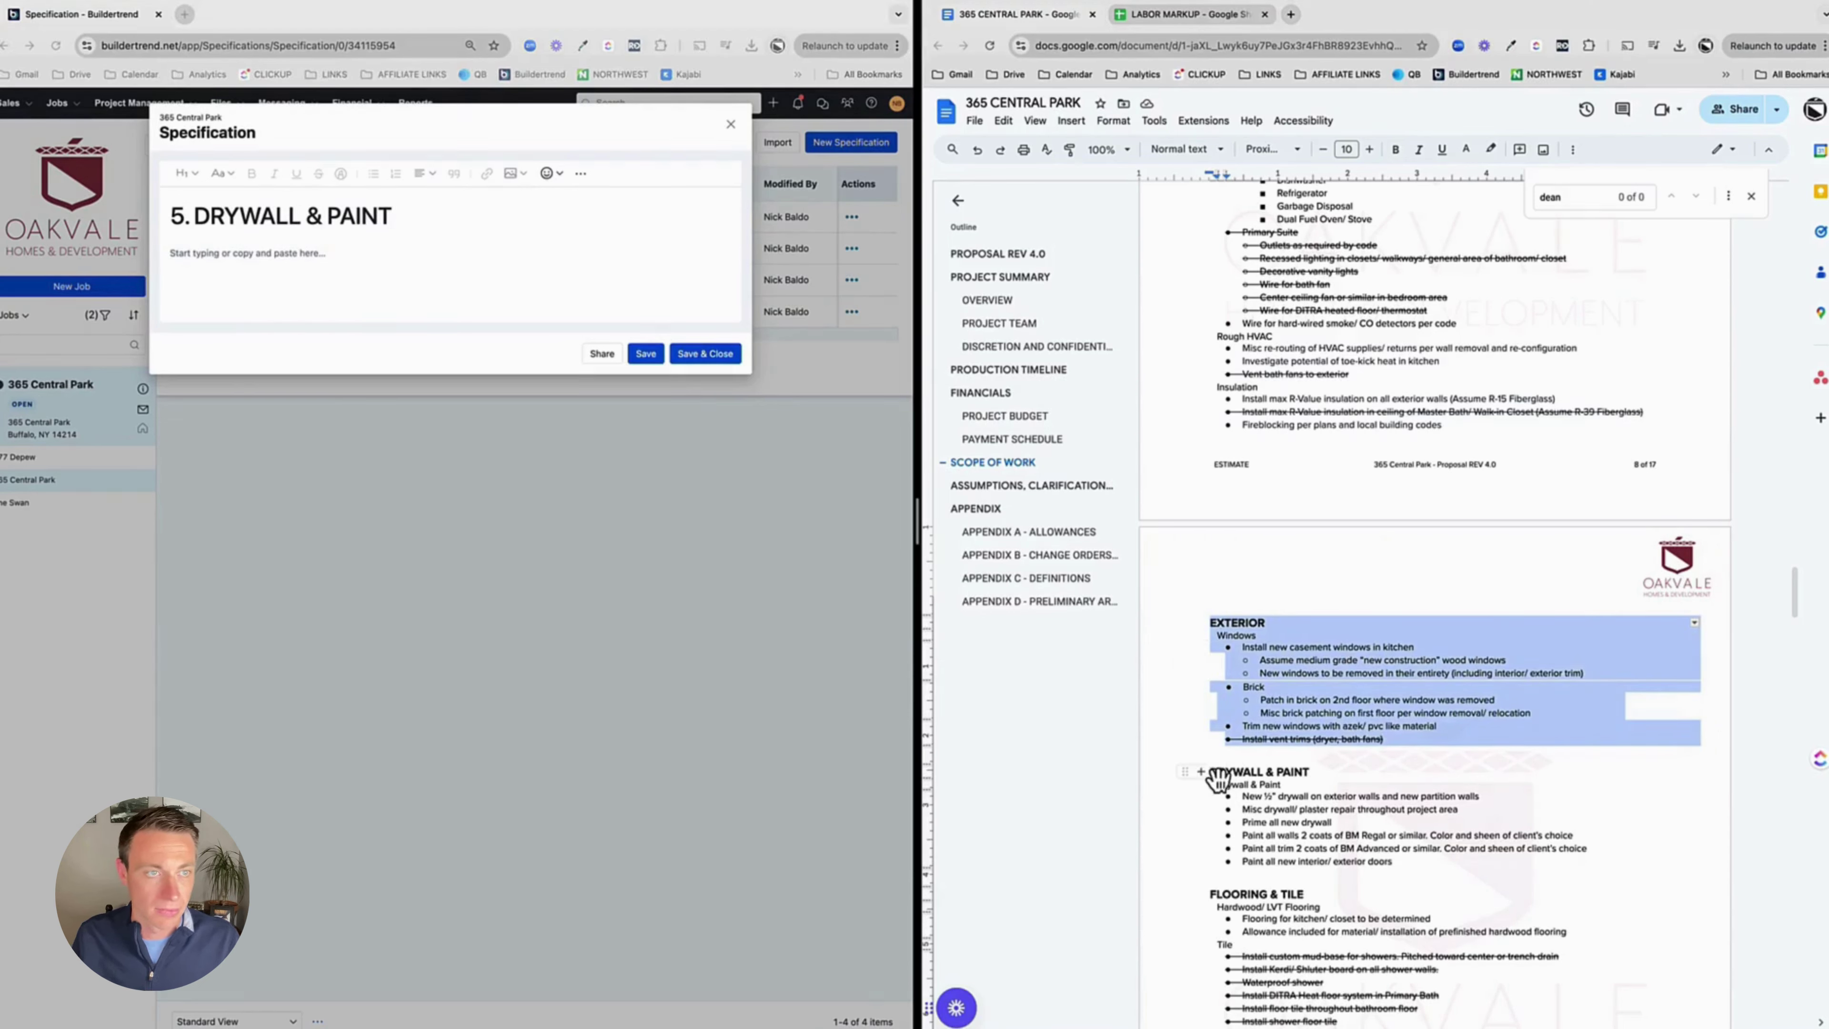
{"action": "left_click_drag", "start_coordinate": [1213, 769], "coordinate": [1393, 862]}
{"action": "key", "text": "super+c"}
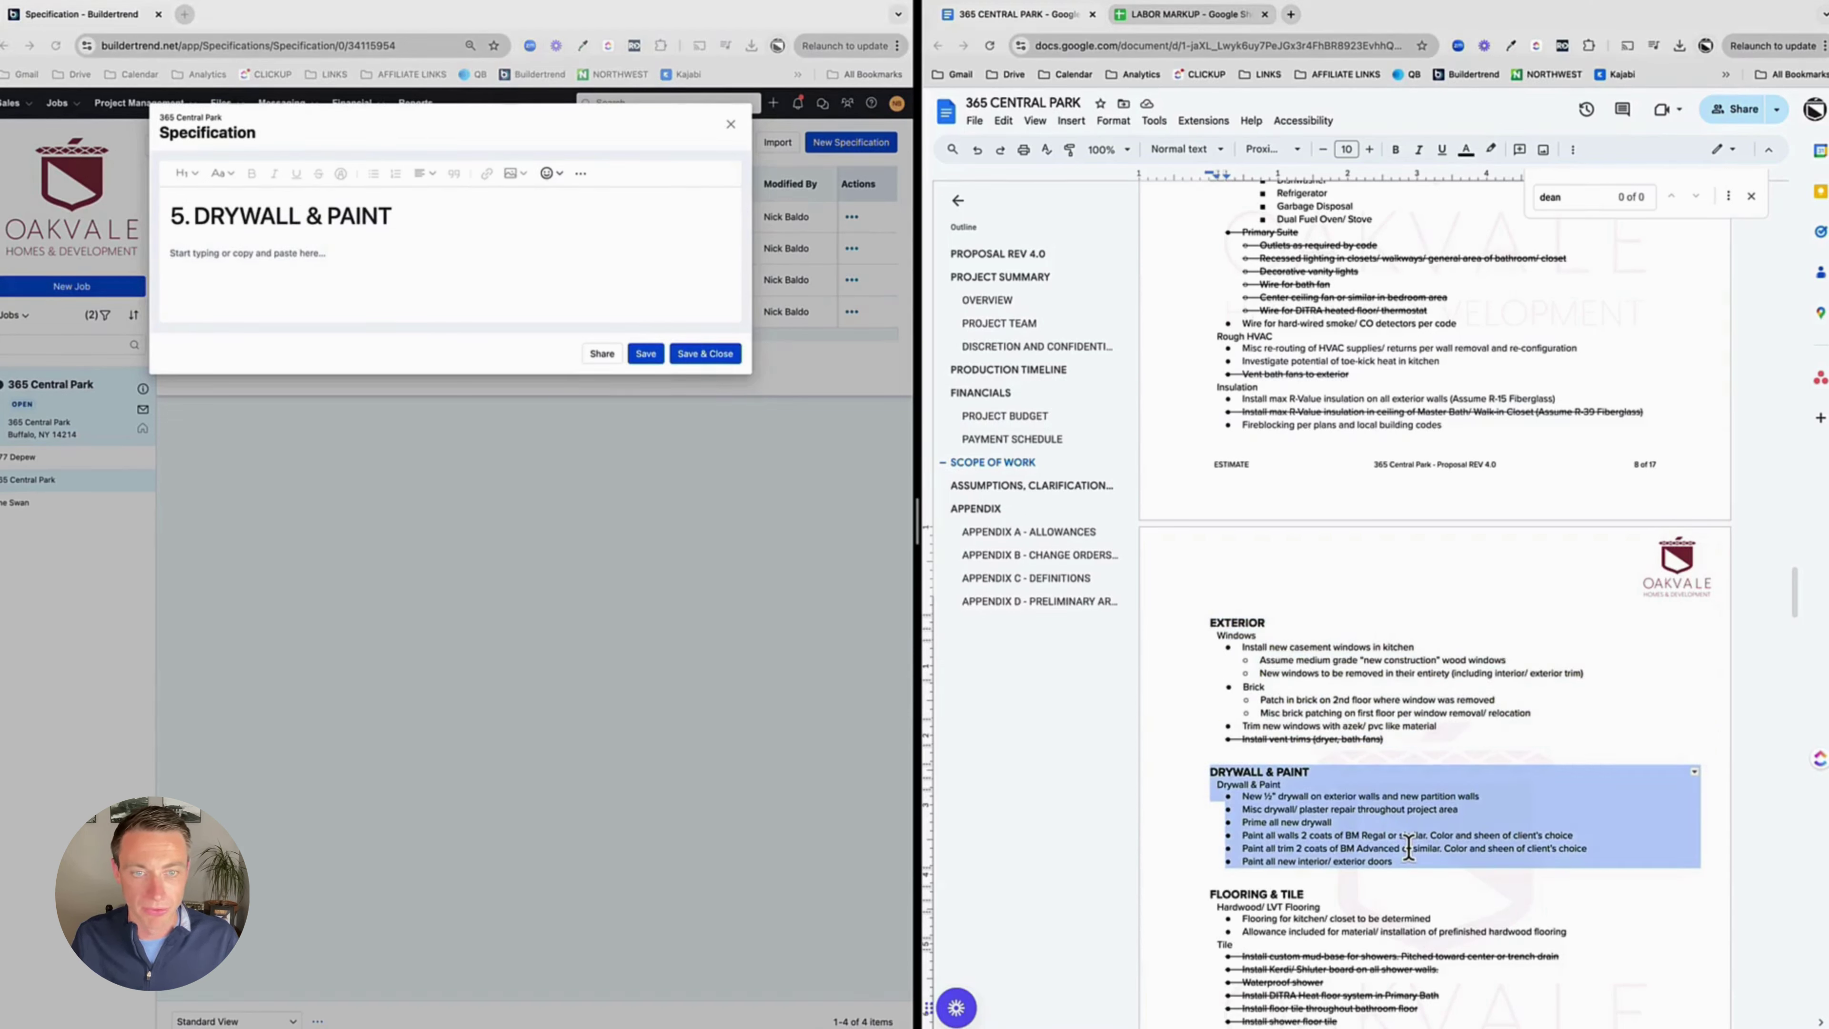
{"action": "left_click", "coordinate": [539, 399]}
{"action": "left_click", "coordinate": [476, 296]}
{"action": "key", "text": "super+v"}
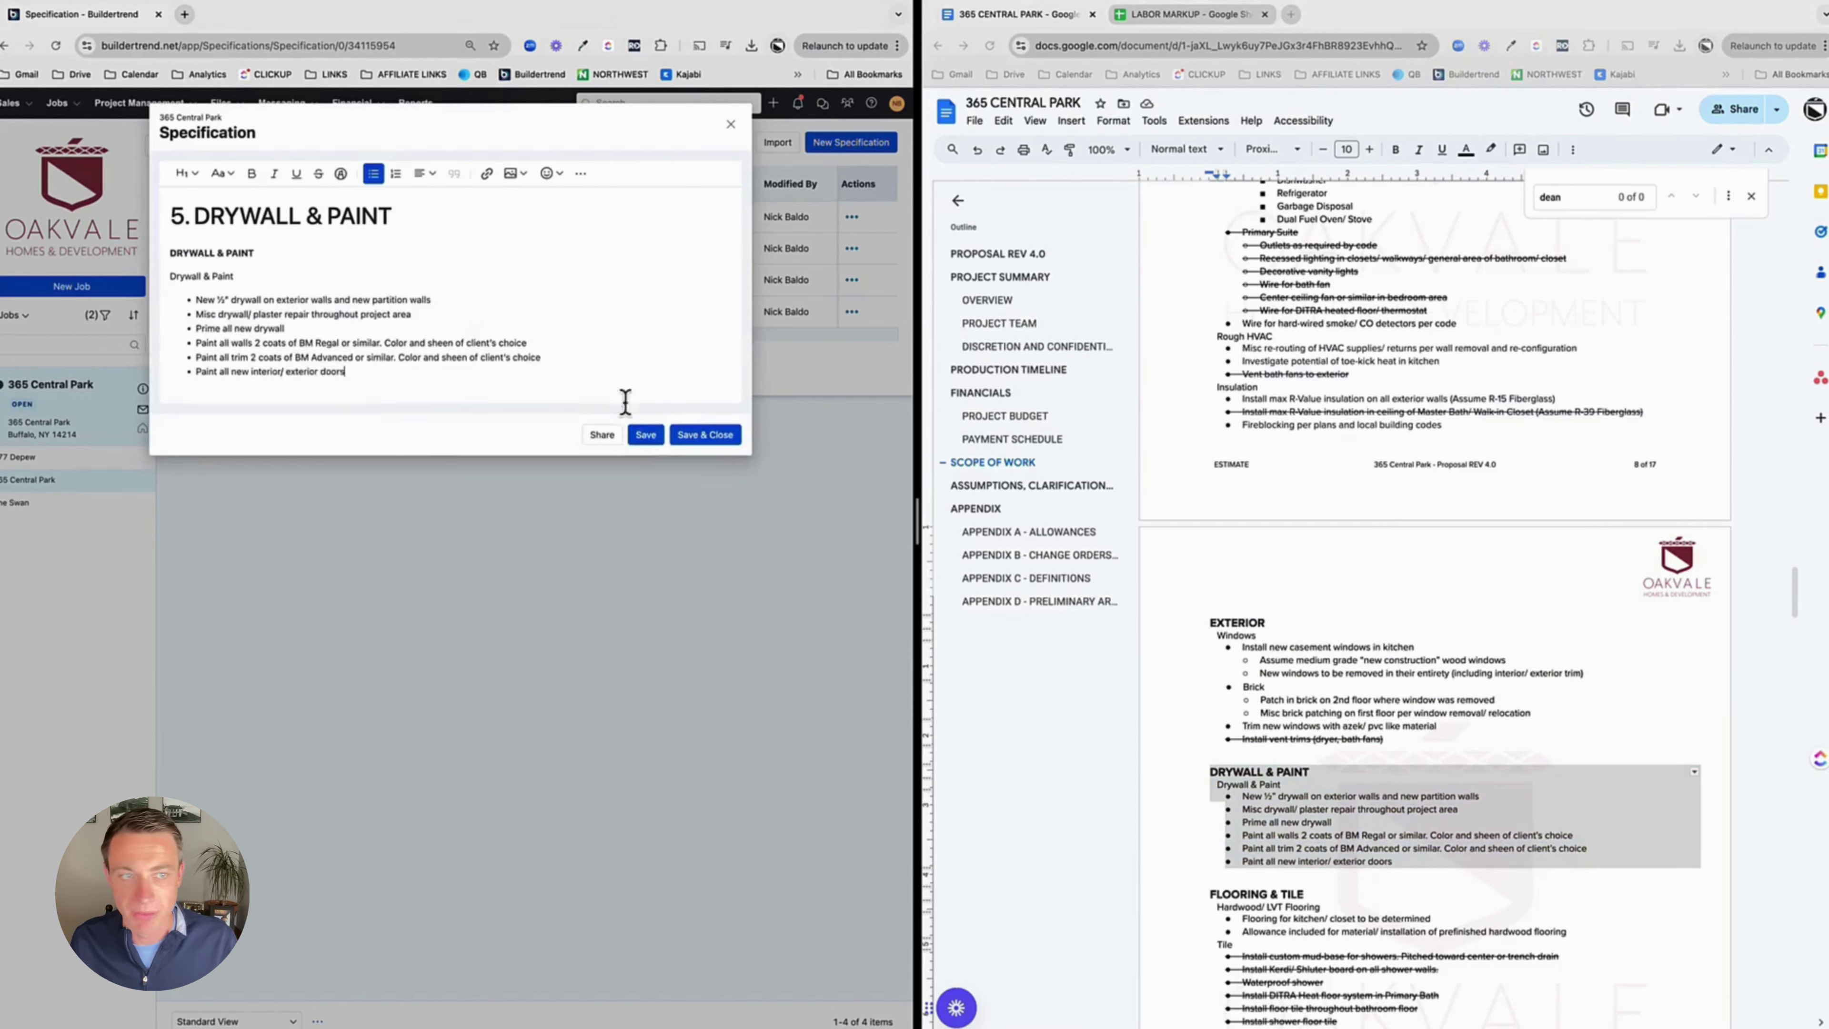
{"action": "left_click", "coordinate": [706, 435]}
{"action": "scroll", "coordinate": [1179, 798], "scroll_direction": "down", "scroll_amount": 1}
{"action": "scroll", "coordinate": [1179, 798], "scroll_direction": "down", "scroll_amount": 5}
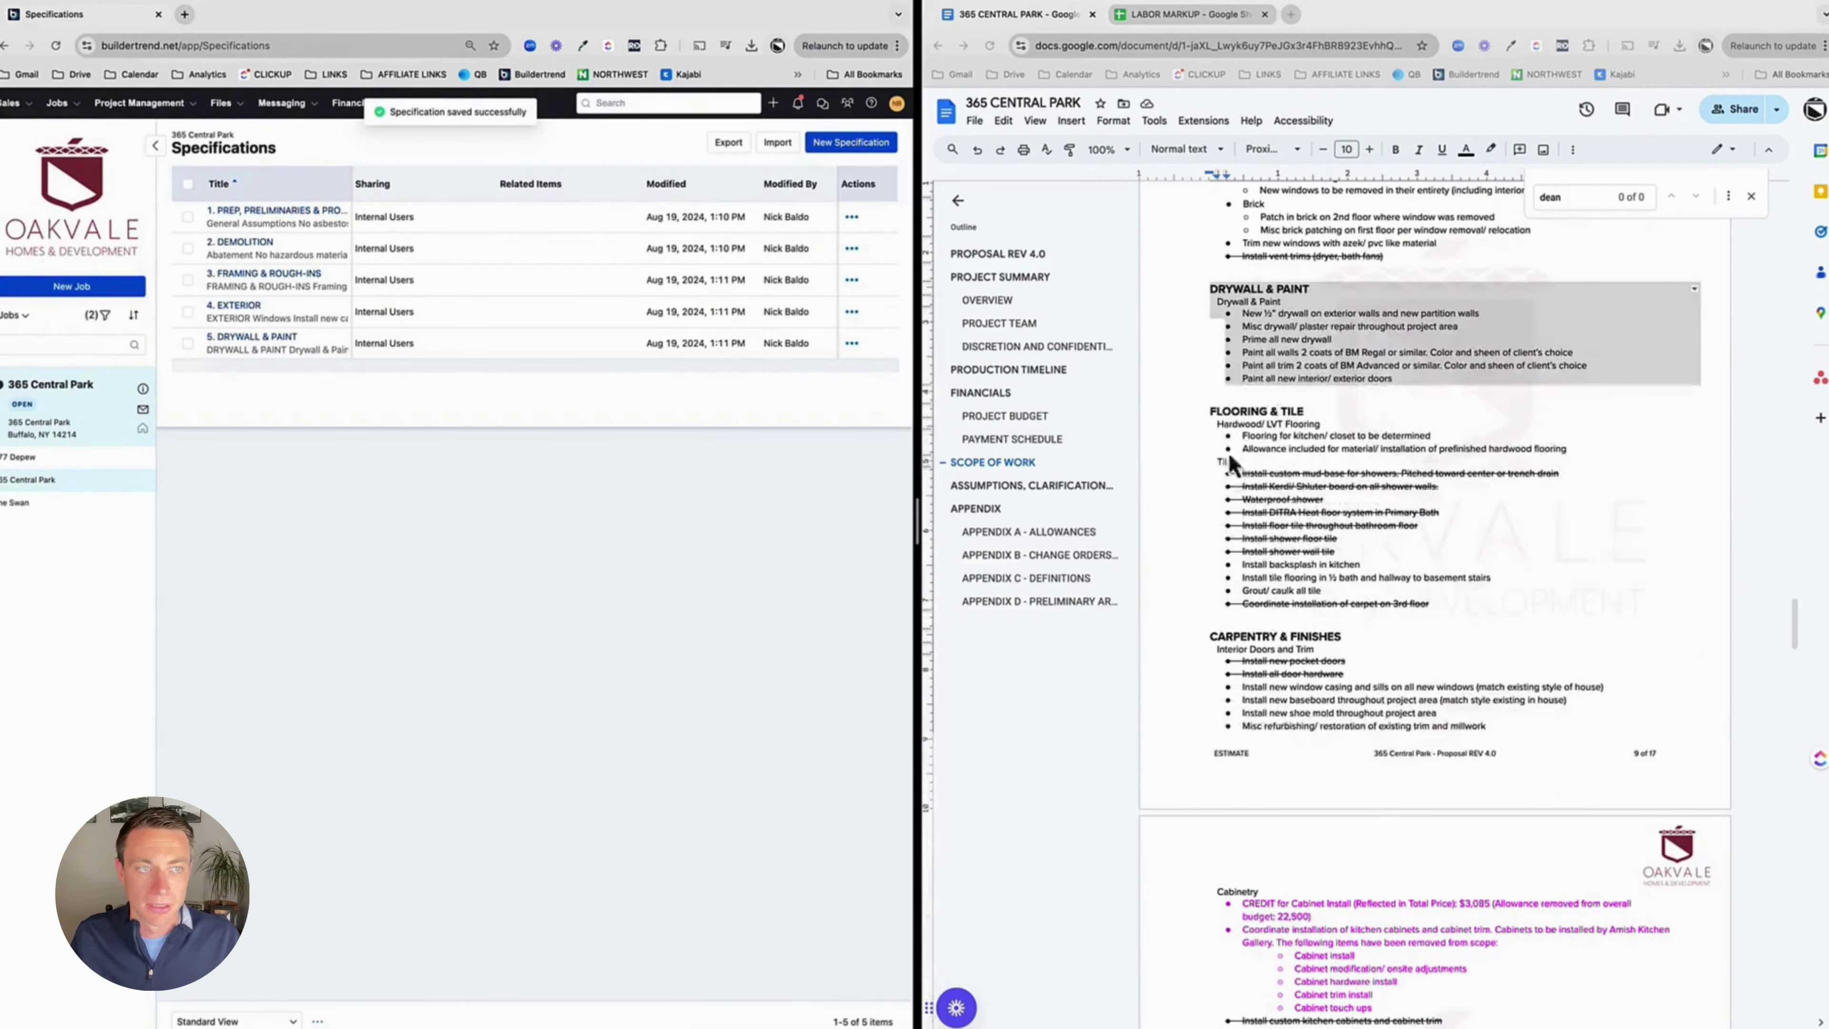
Create and save a '6. FLOORING & TILE' specification with the proposal's Flooring & Tile scope
{"action": "left_click", "coordinate": [851, 142]}
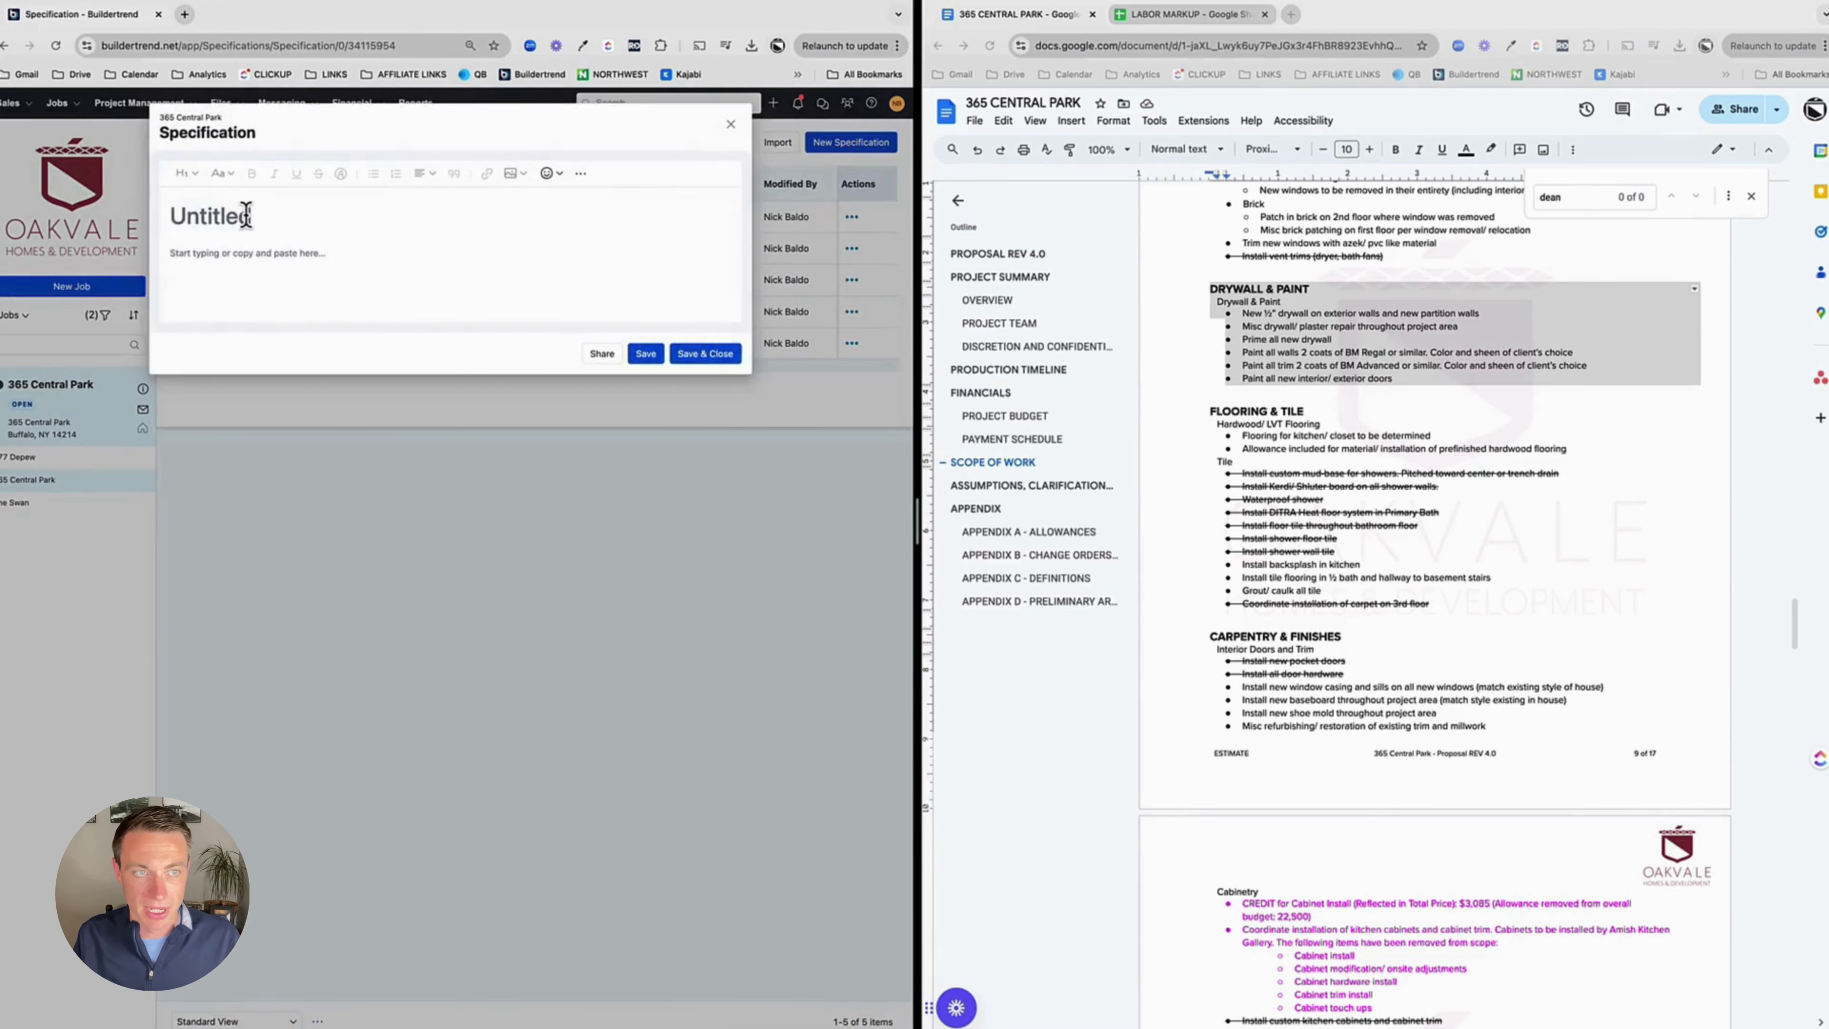
{"action": "left_click", "coordinate": [246, 215]}
{"action": "type", "text": "6. FLOORING & TILE"}
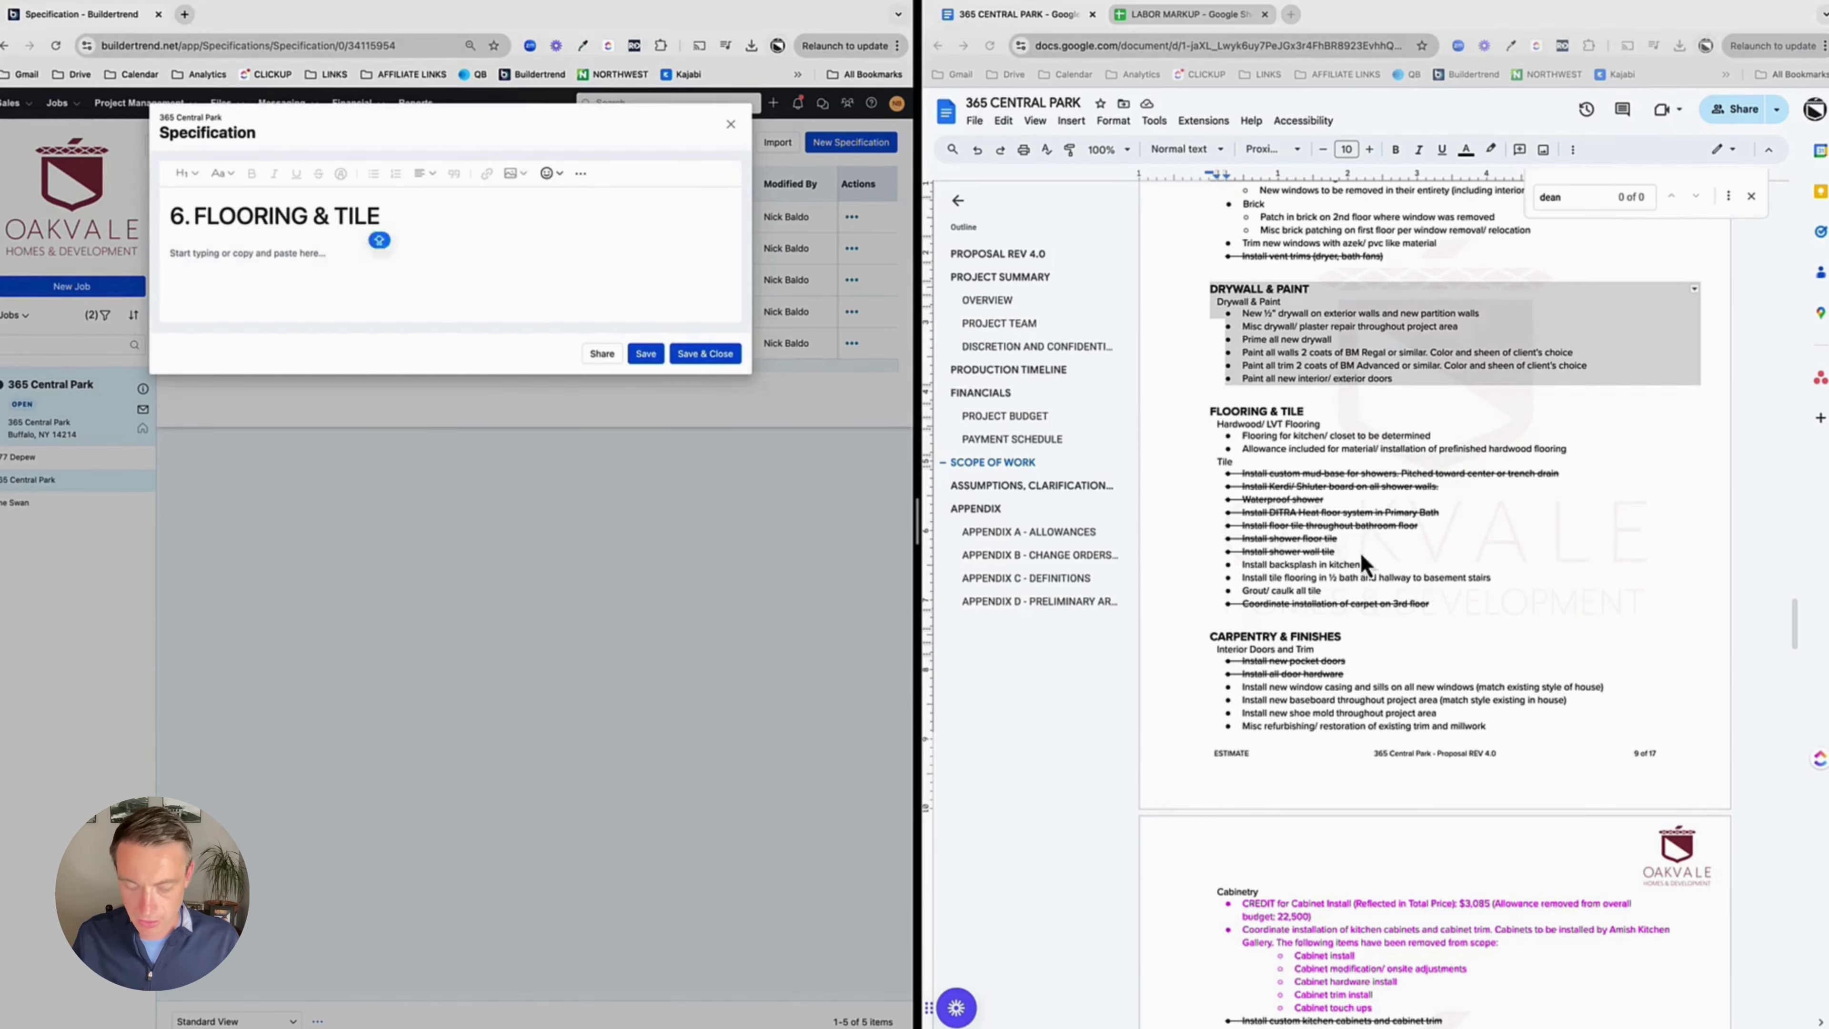
{"action": "left_click_drag", "start_coordinate": [1433, 604], "coordinate": [1227, 418]}
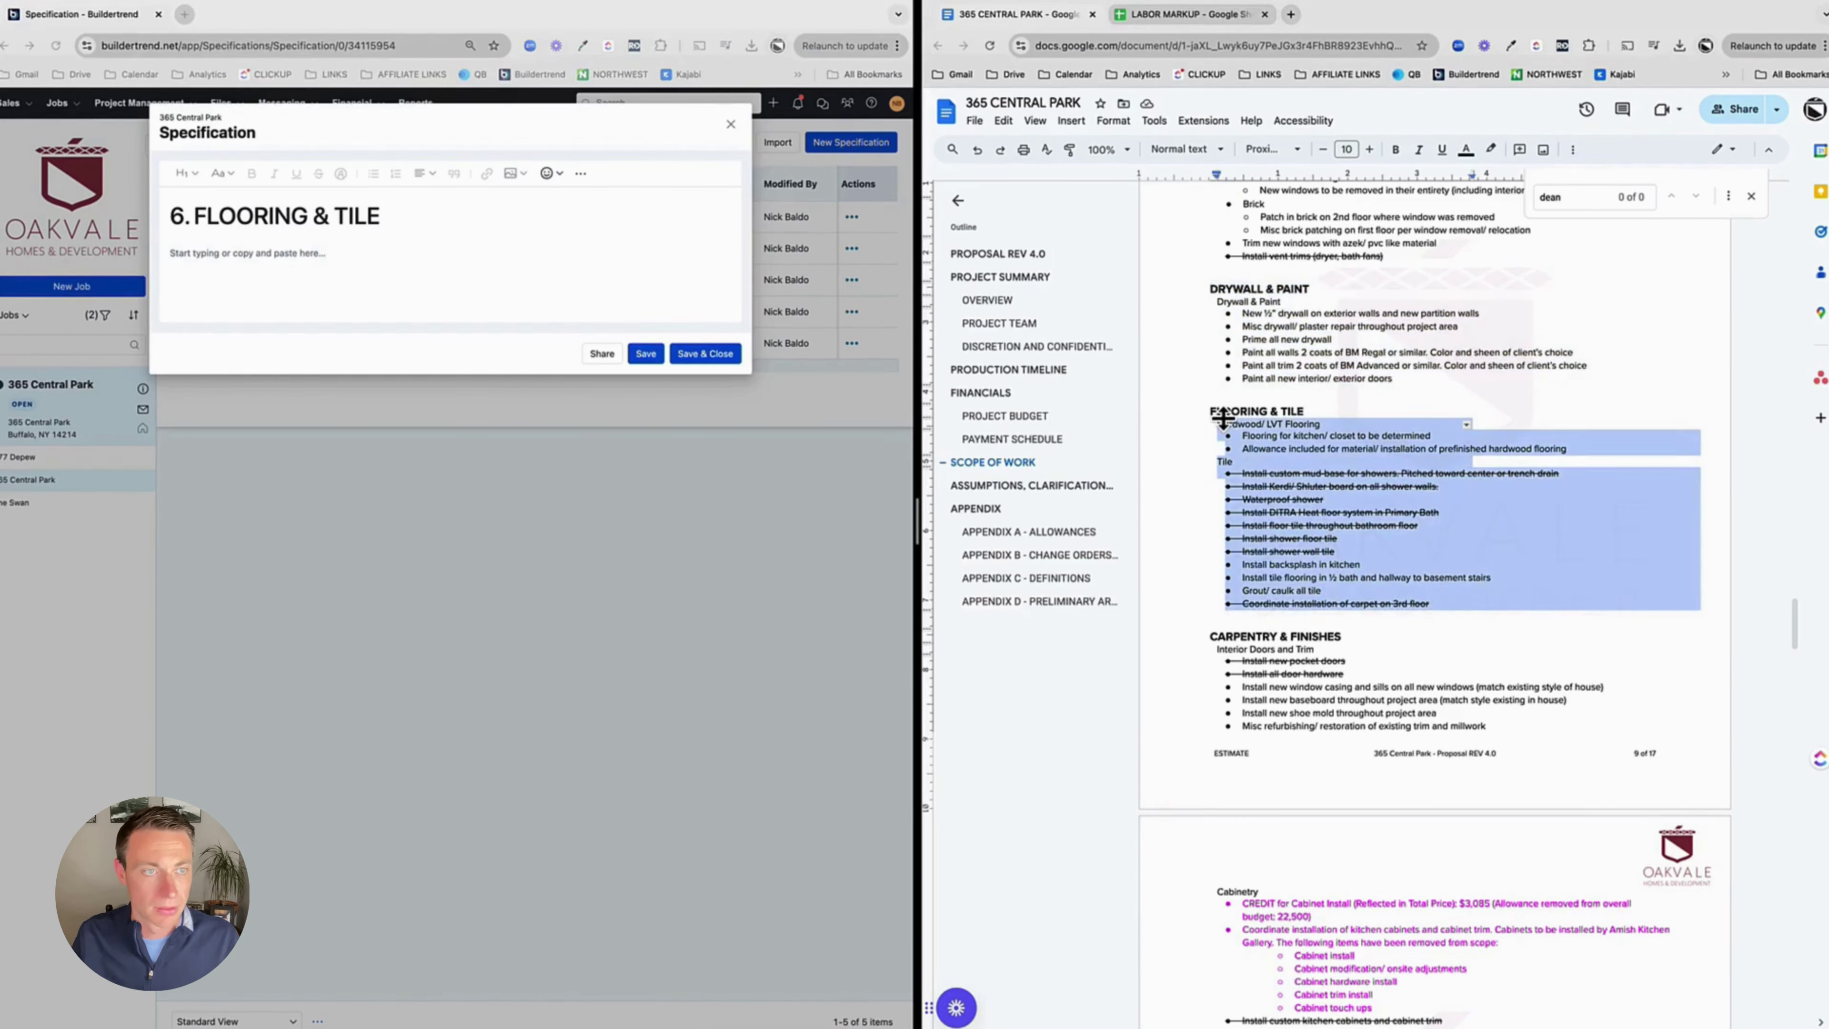
{"action": "key", "text": "ctrl+c"}
{"action": "left_click", "coordinate": [363, 328]}
{"action": "left_click", "coordinate": [360, 261]}
{"action": "key", "text": "ctrl+v"}
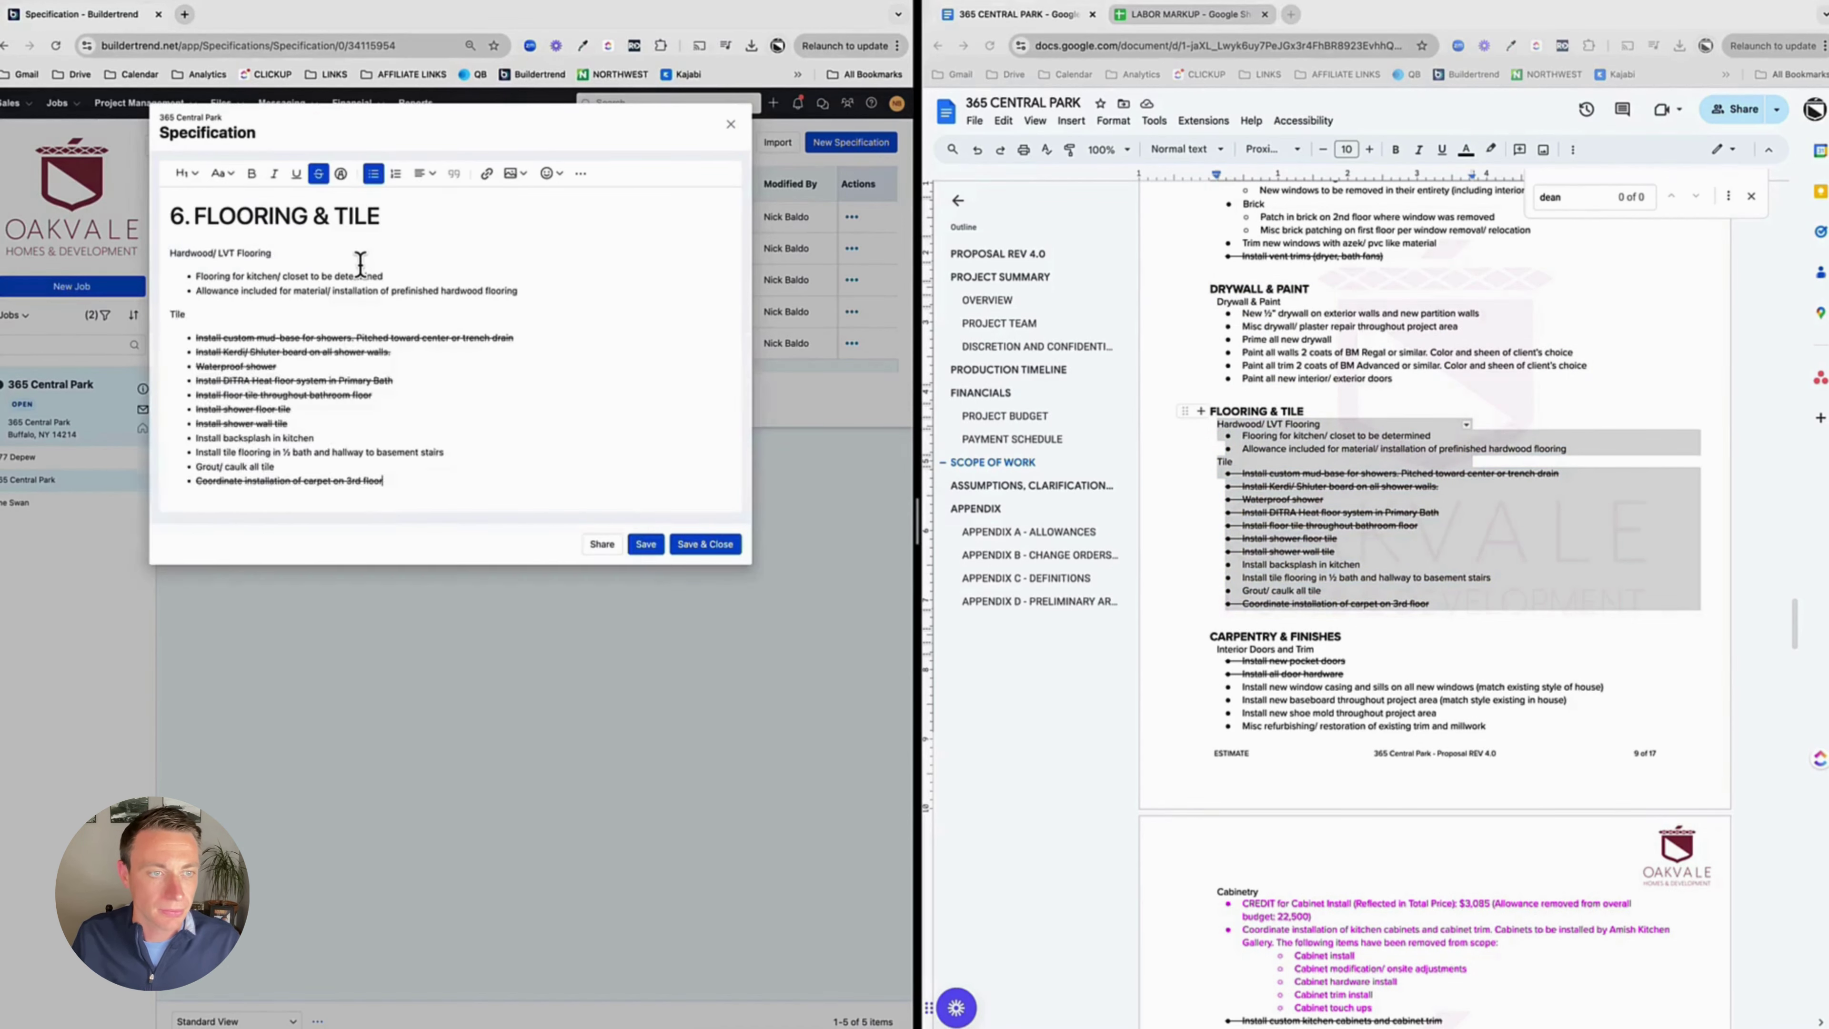
{"action": "left_click", "coordinate": [702, 545]}
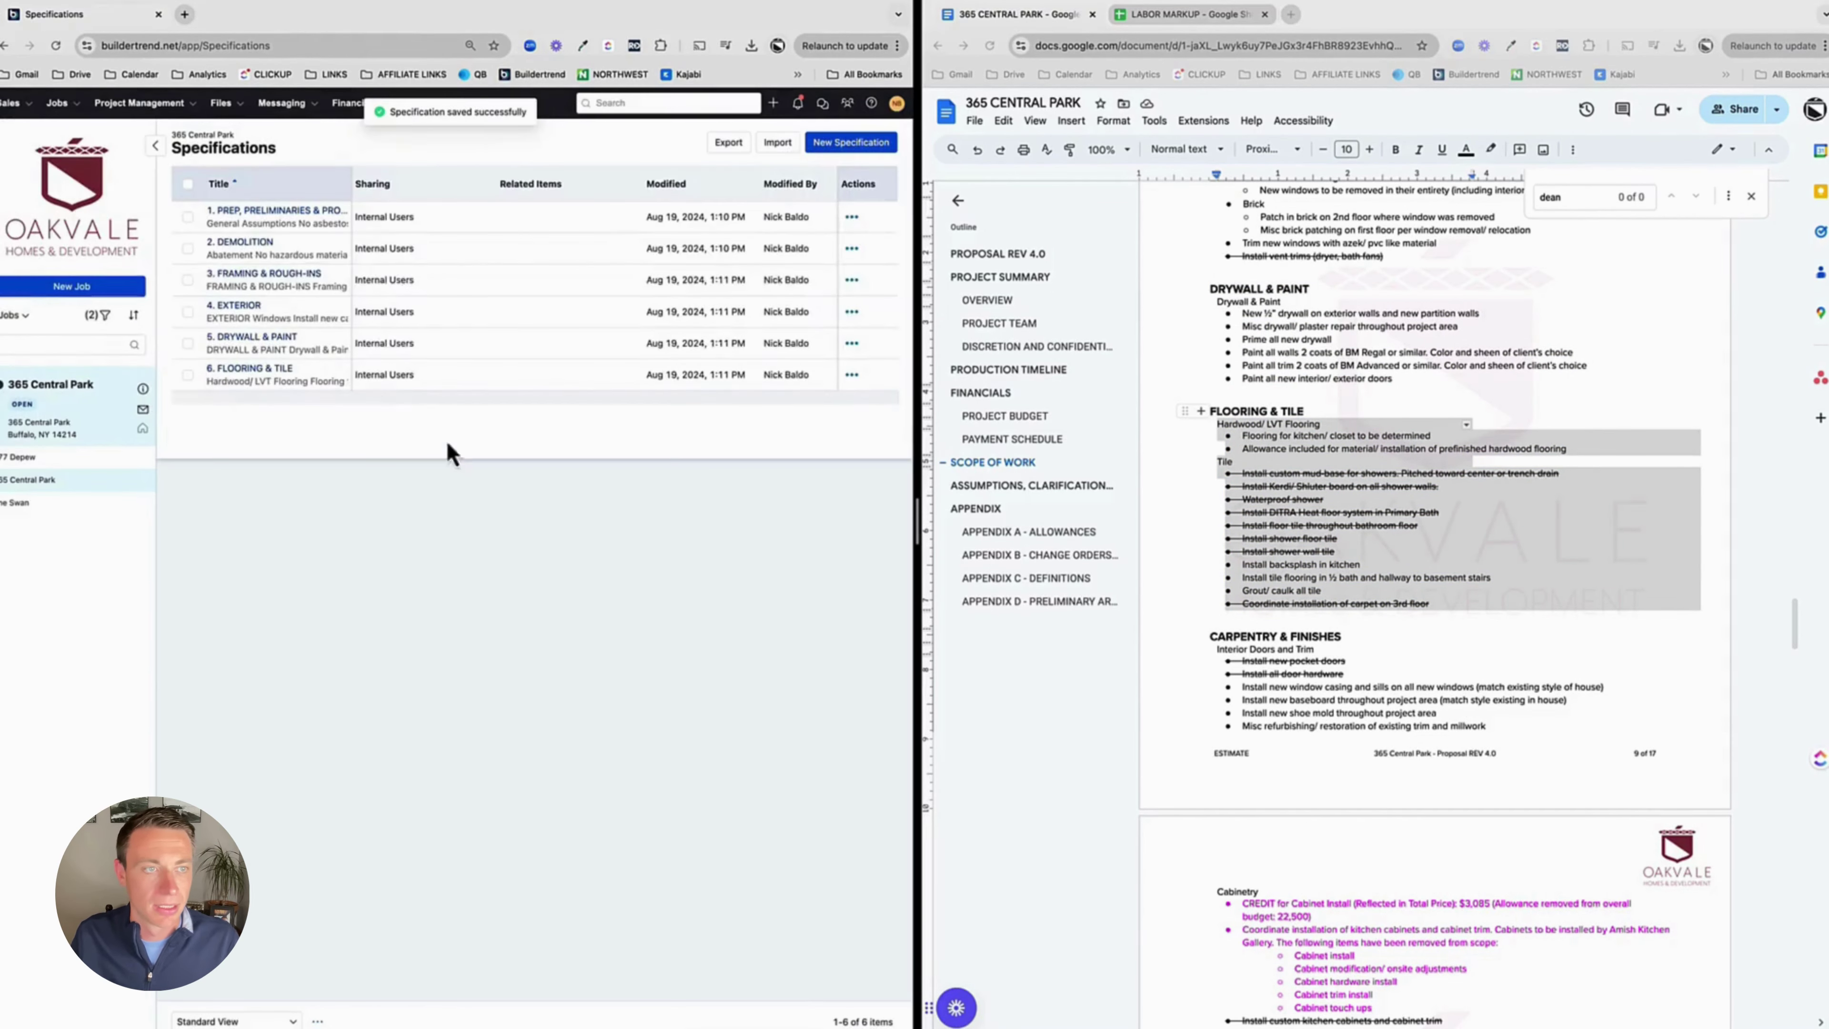
Create and save a '7. CARPENTRY & FINISH' specification with the Carpentry & Finishes scope
{"action": "left_click", "coordinate": [850, 142]}
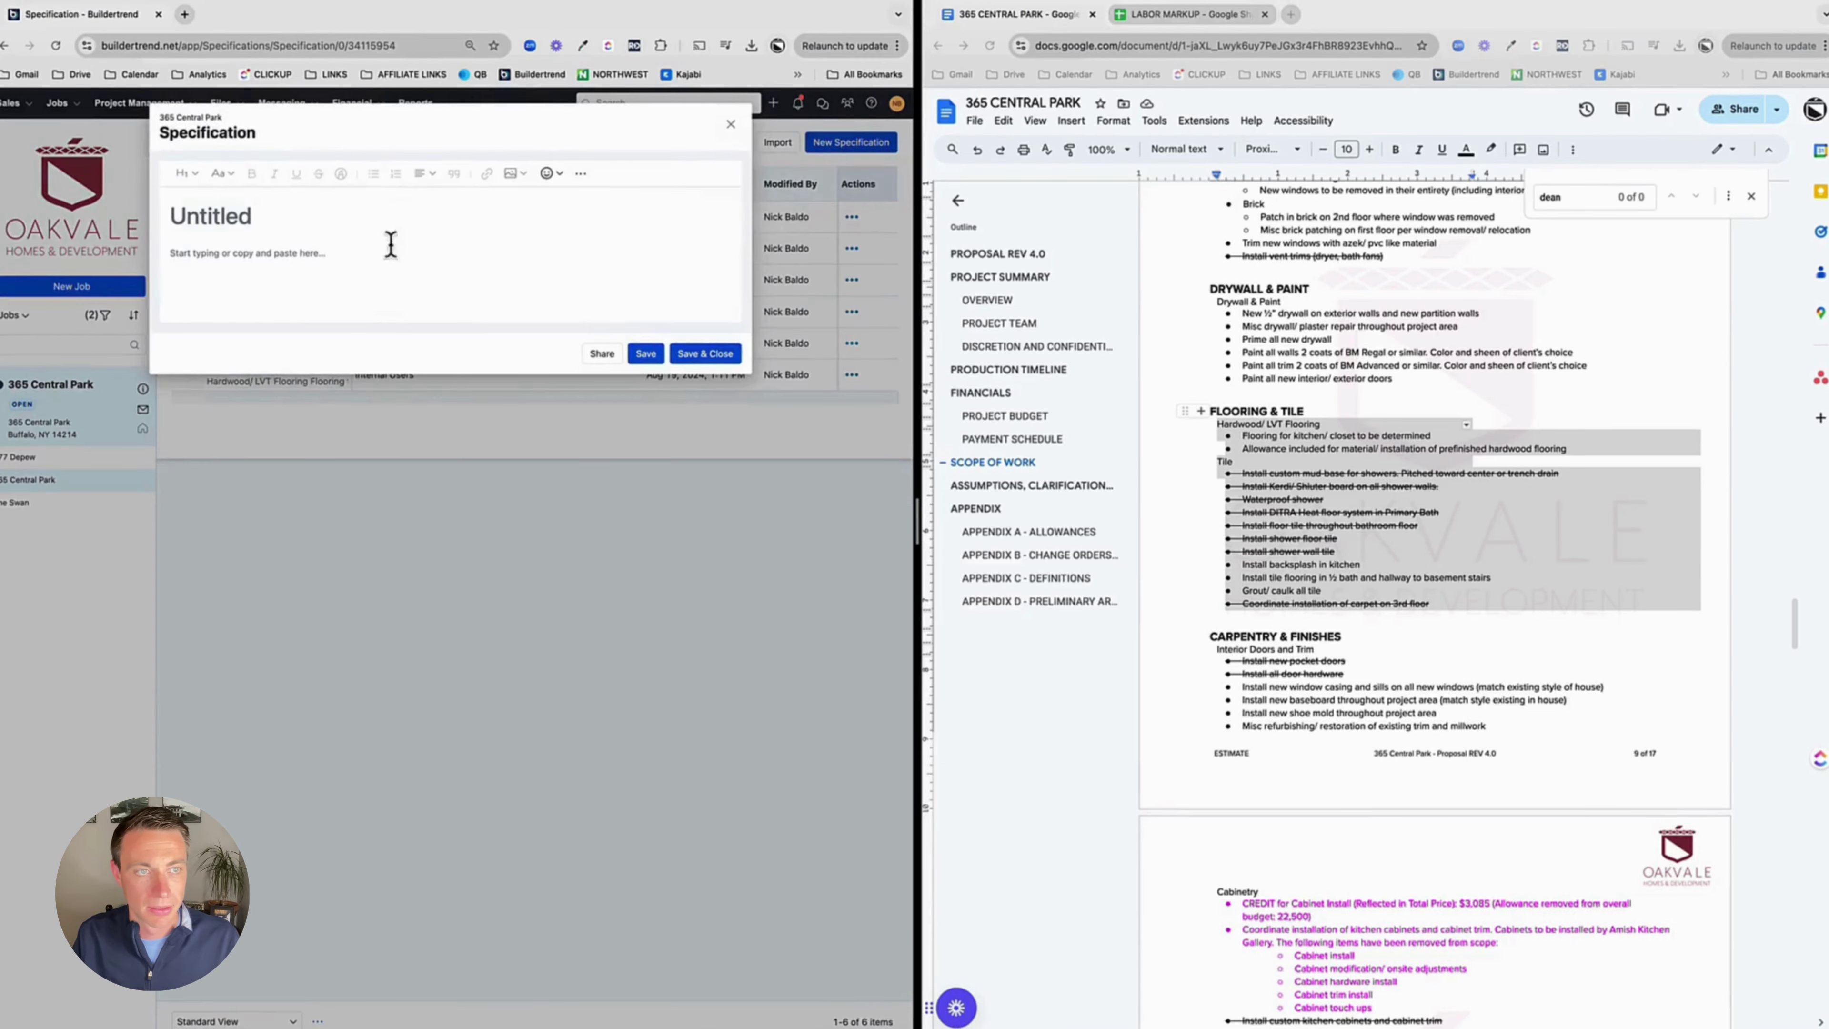
{"action": "type", "text": "7. CA"}
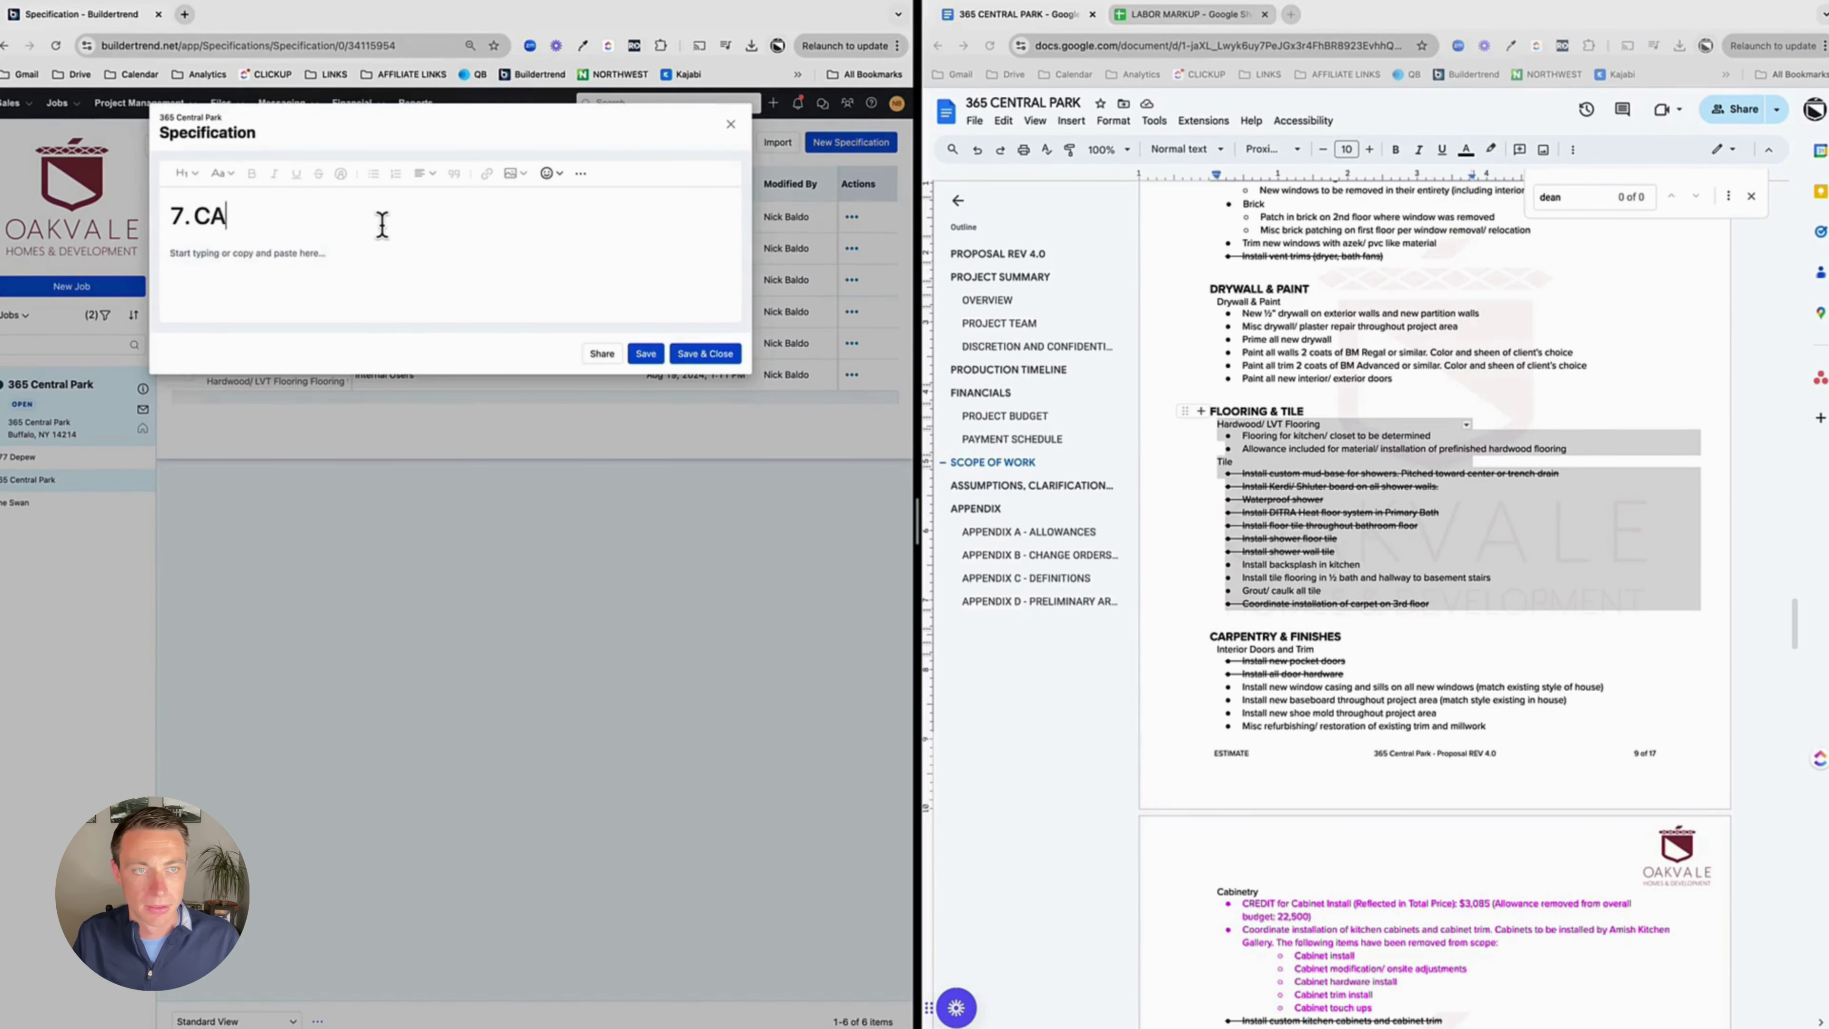
{"action": "type", "text": "RPENTRY & FINISH"}
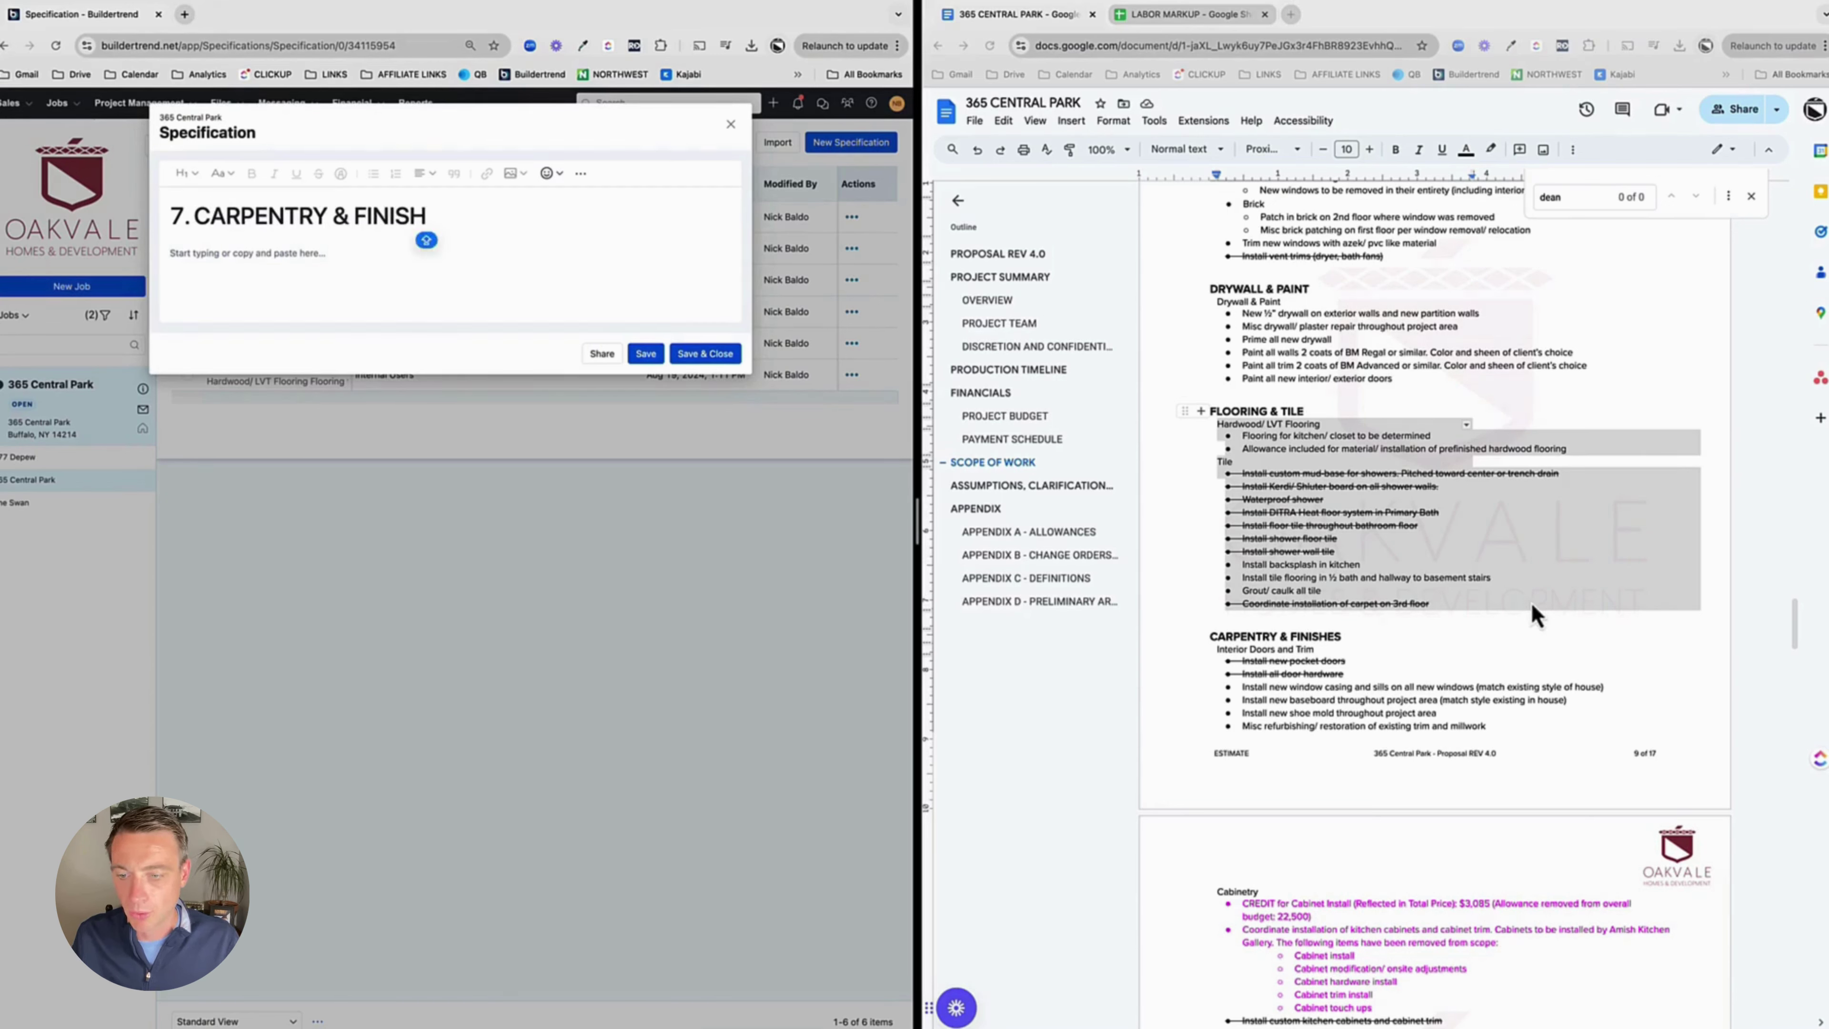
{"action": "left_click", "coordinate": [1192, 633]}
{"action": "left_click", "coordinate": [1213, 638]}
{"action": "scroll", "coordinate": [1239, 685], "scroll_direction": "down", "scroll_amount": 8}
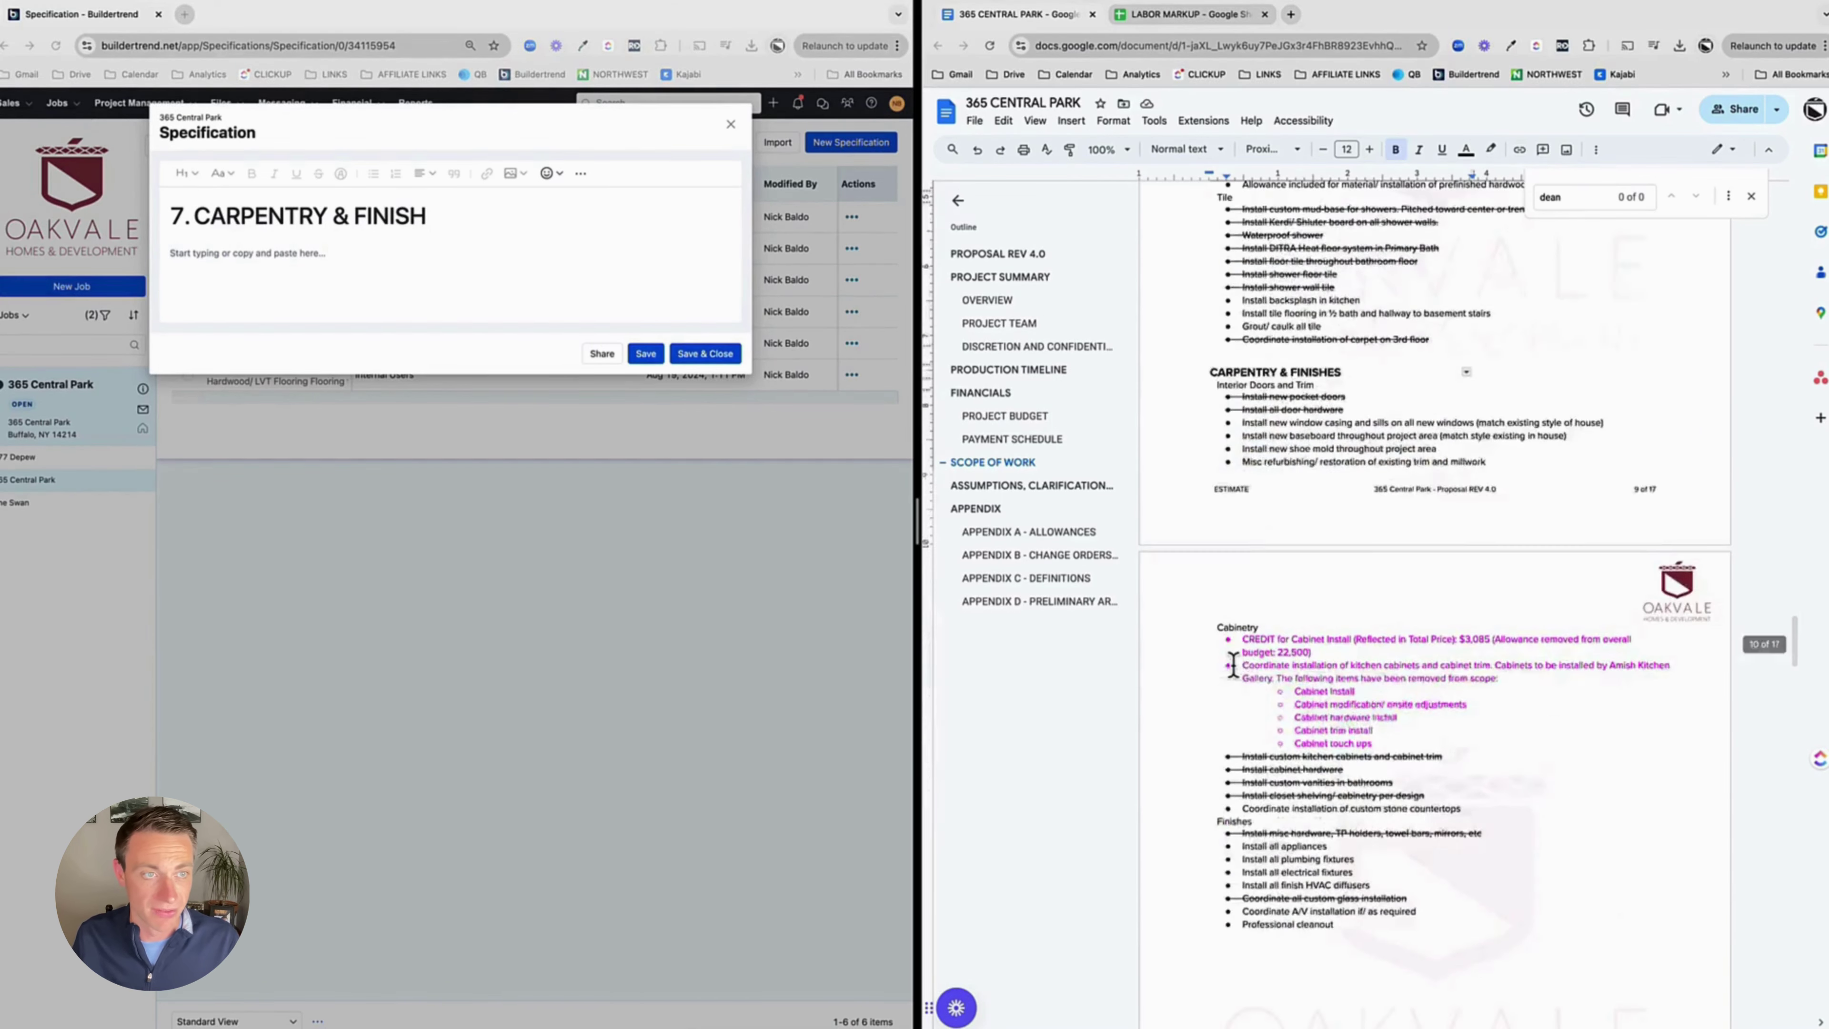
{"action": "left_click", "coordinate": [1349, 625], "text": "shift"}
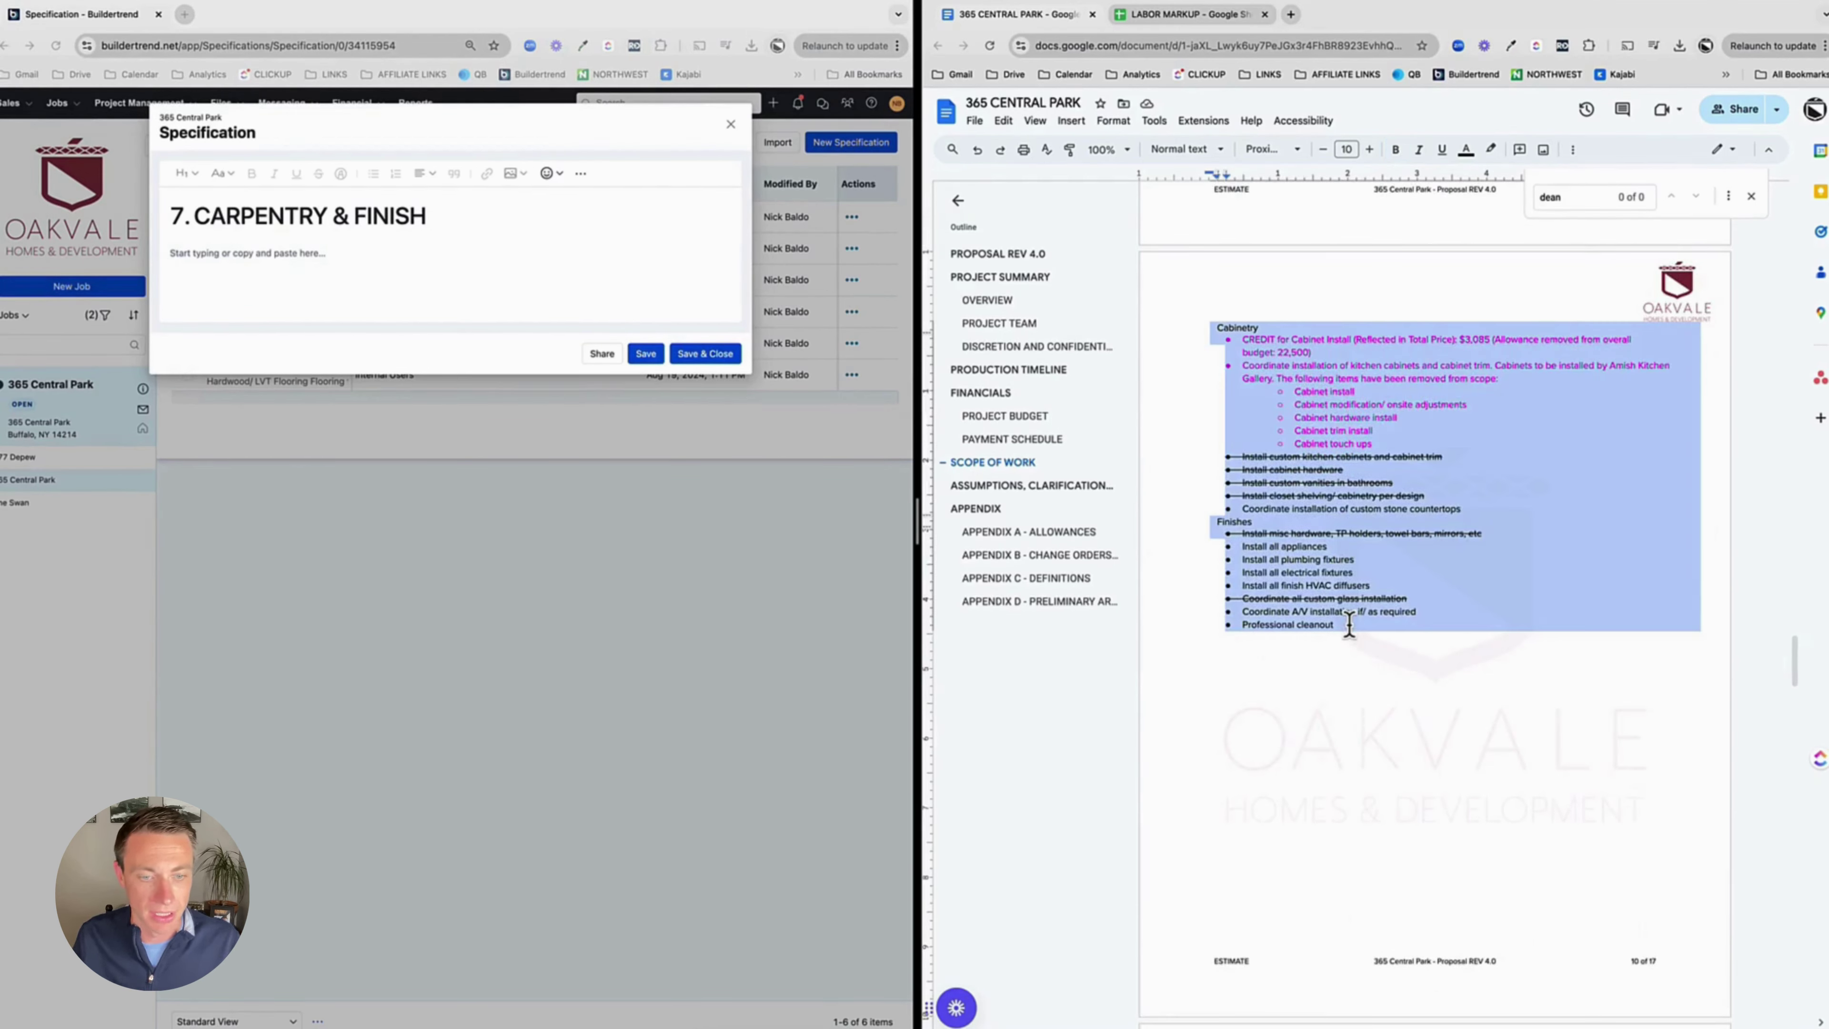
{"action": "key", "text": "ctrl+c"}
{"action": "left_click", "coordinate": [372, 282]}
{"action": "key", "text": "ctrl+v"}
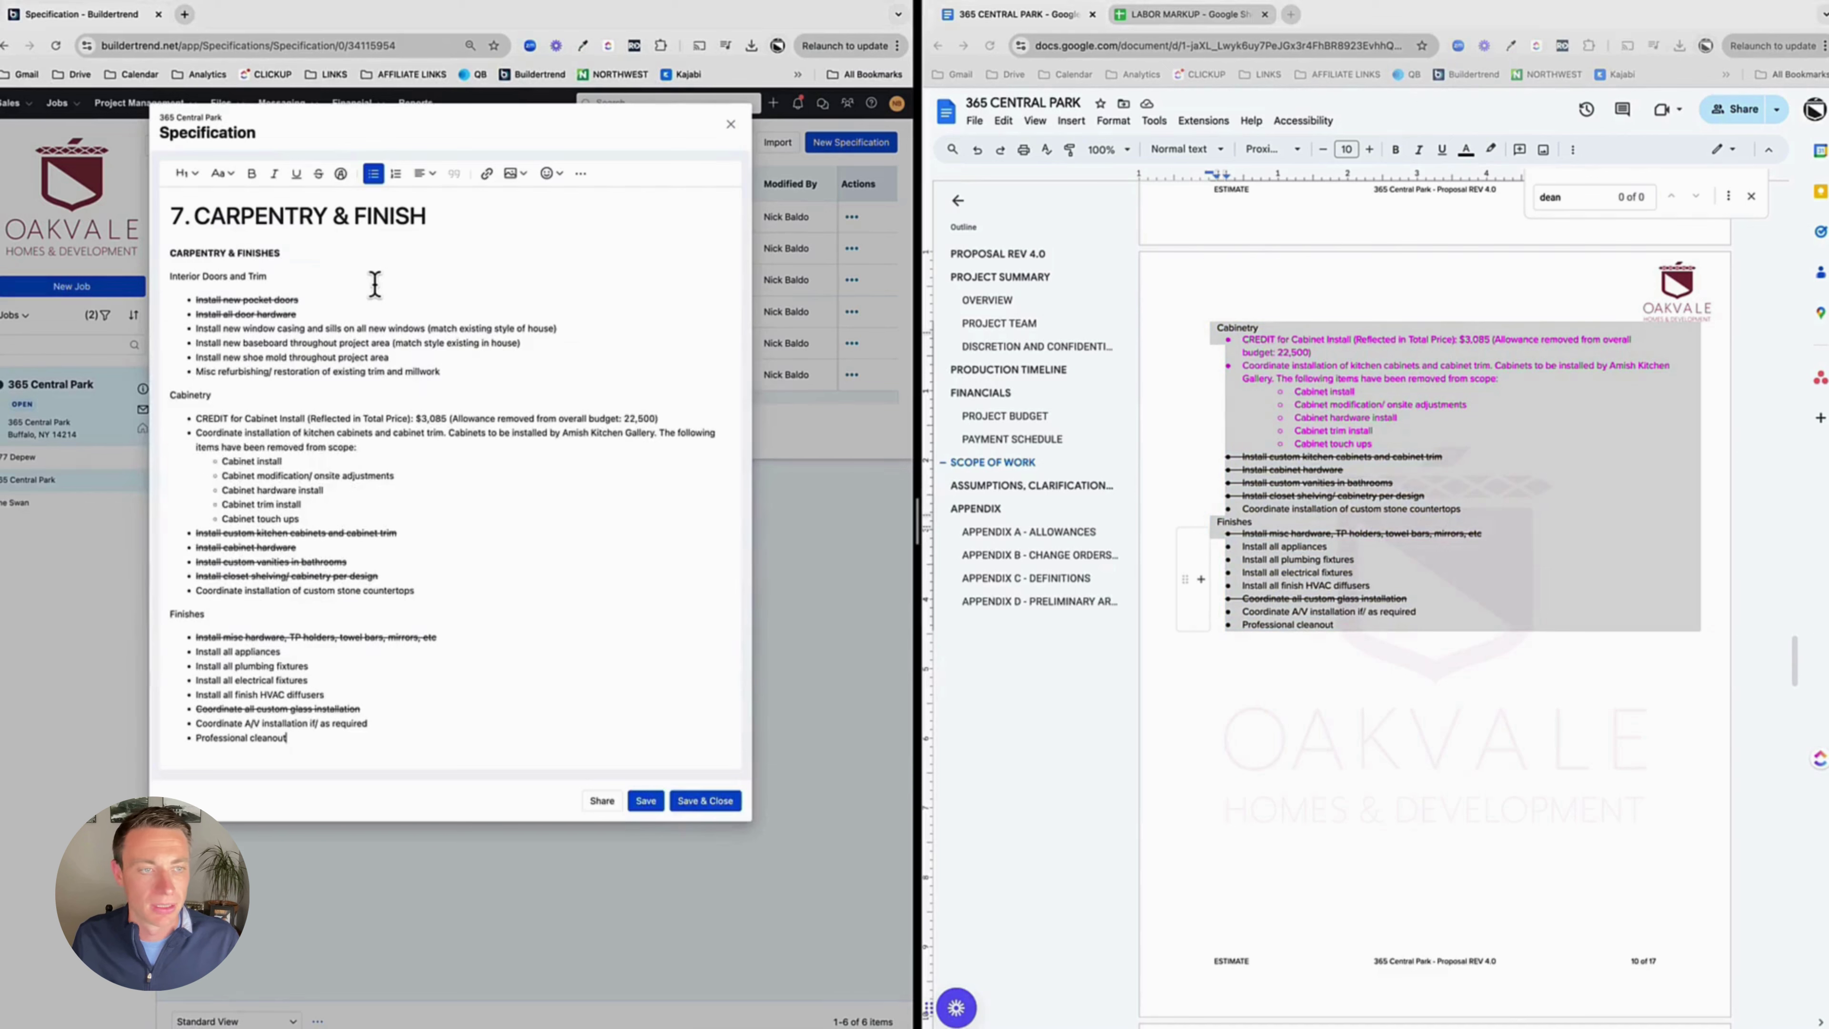
{"action": "left_click", "coordinate": [704, 801]}
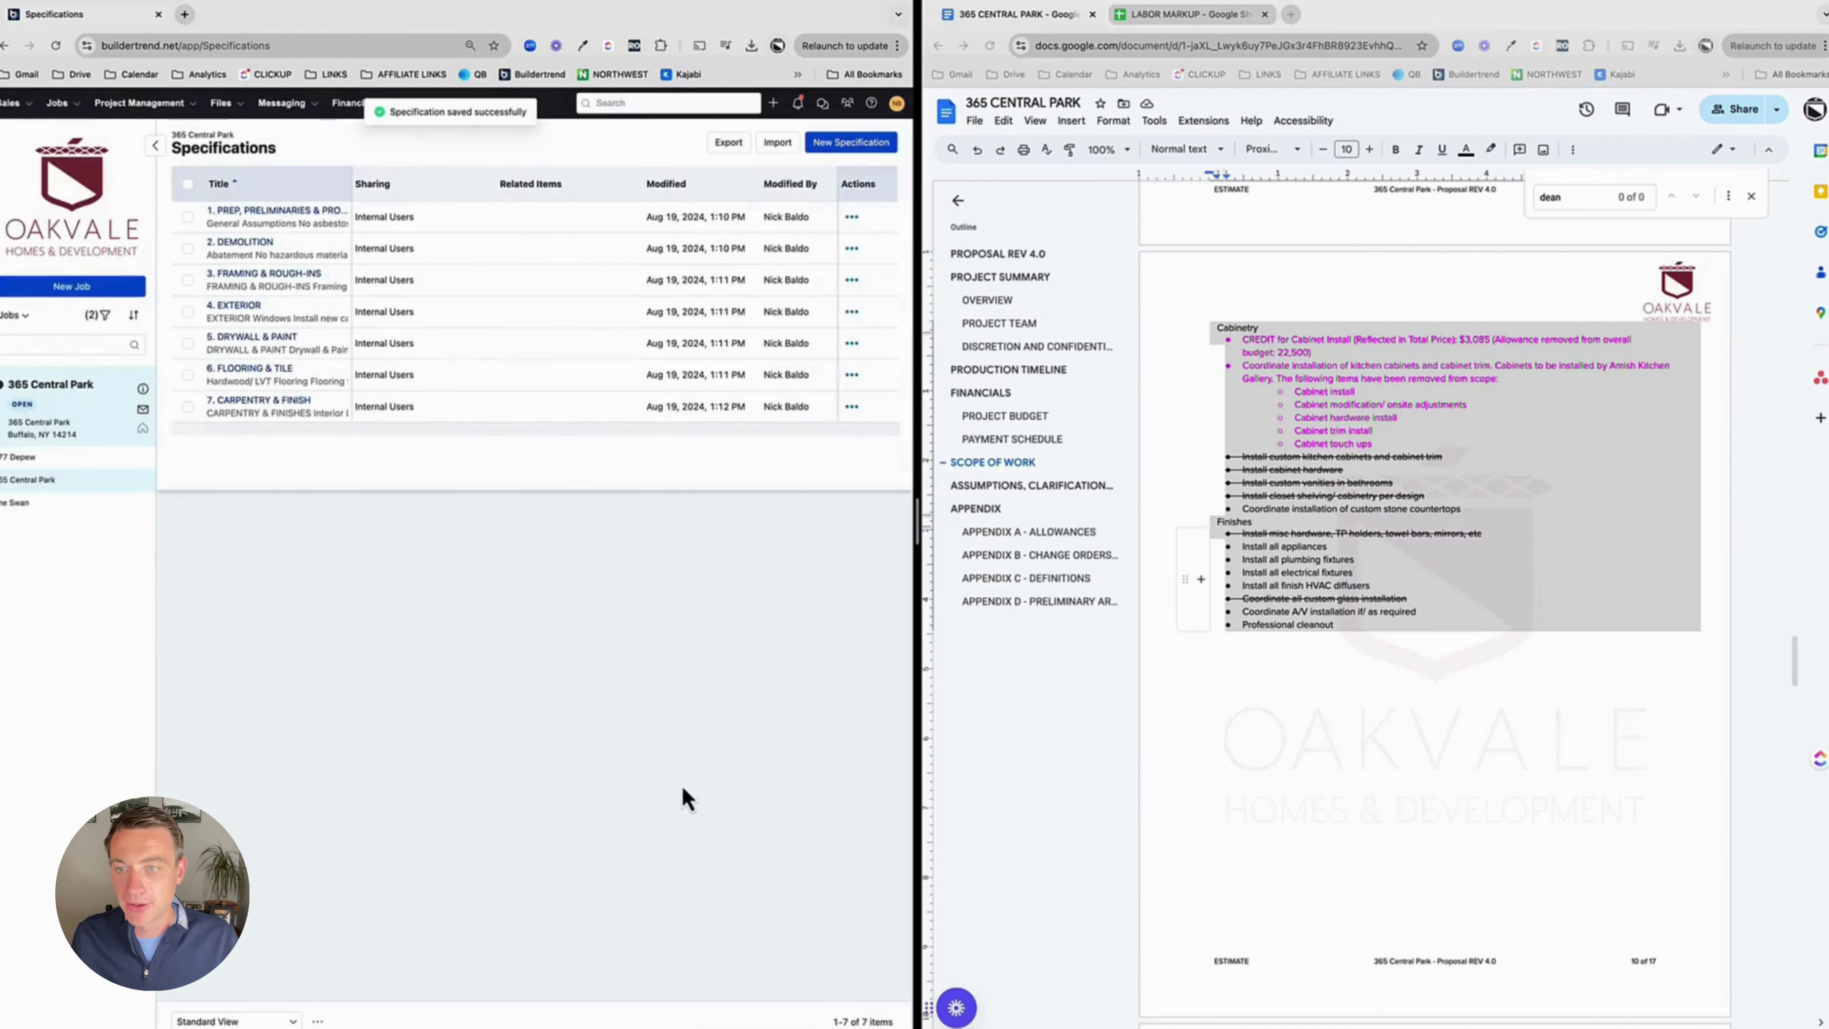
Create 'APPENDIX A - ASSUMPTIONS, CLARIFICATIONS' with the proposal's assumptions bullets pasted in, and save
{"action": "scroll", "coordinate": [1358, 738], "scroll_direction": "down", "scroll_amount": 10}
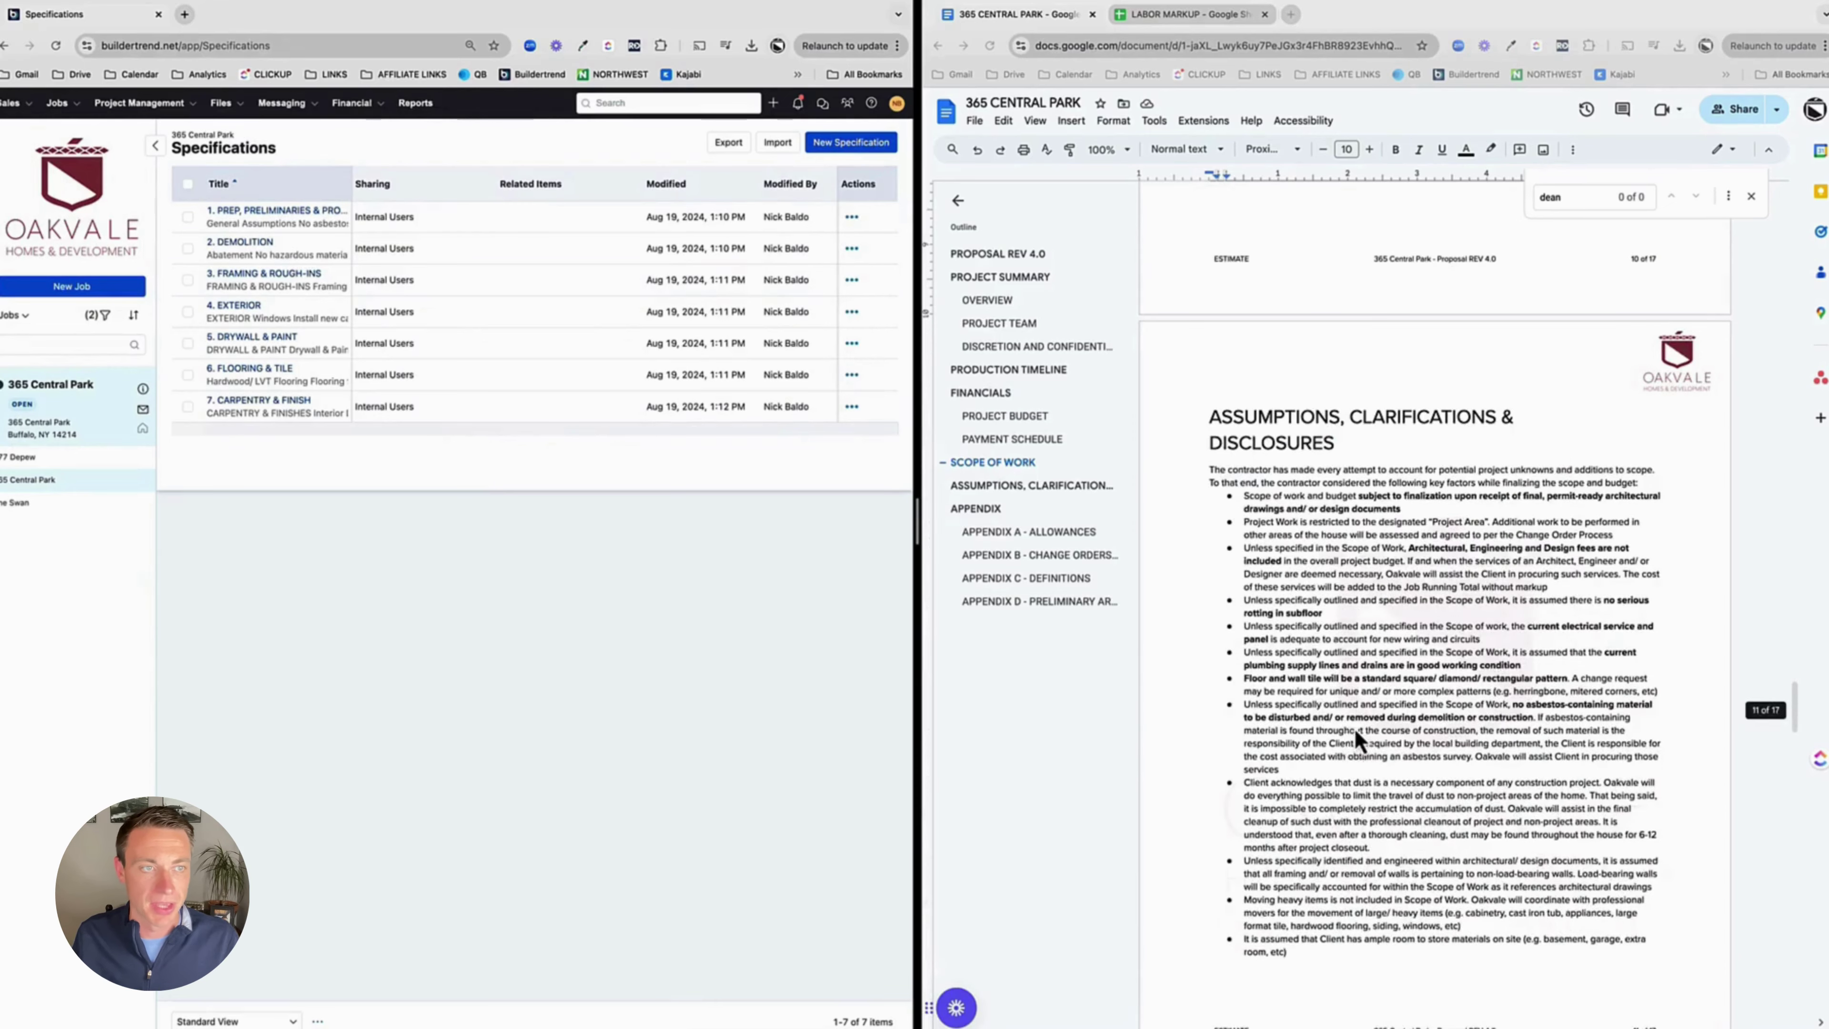
{"action": "left_click", "coordinate": [850, 142]}
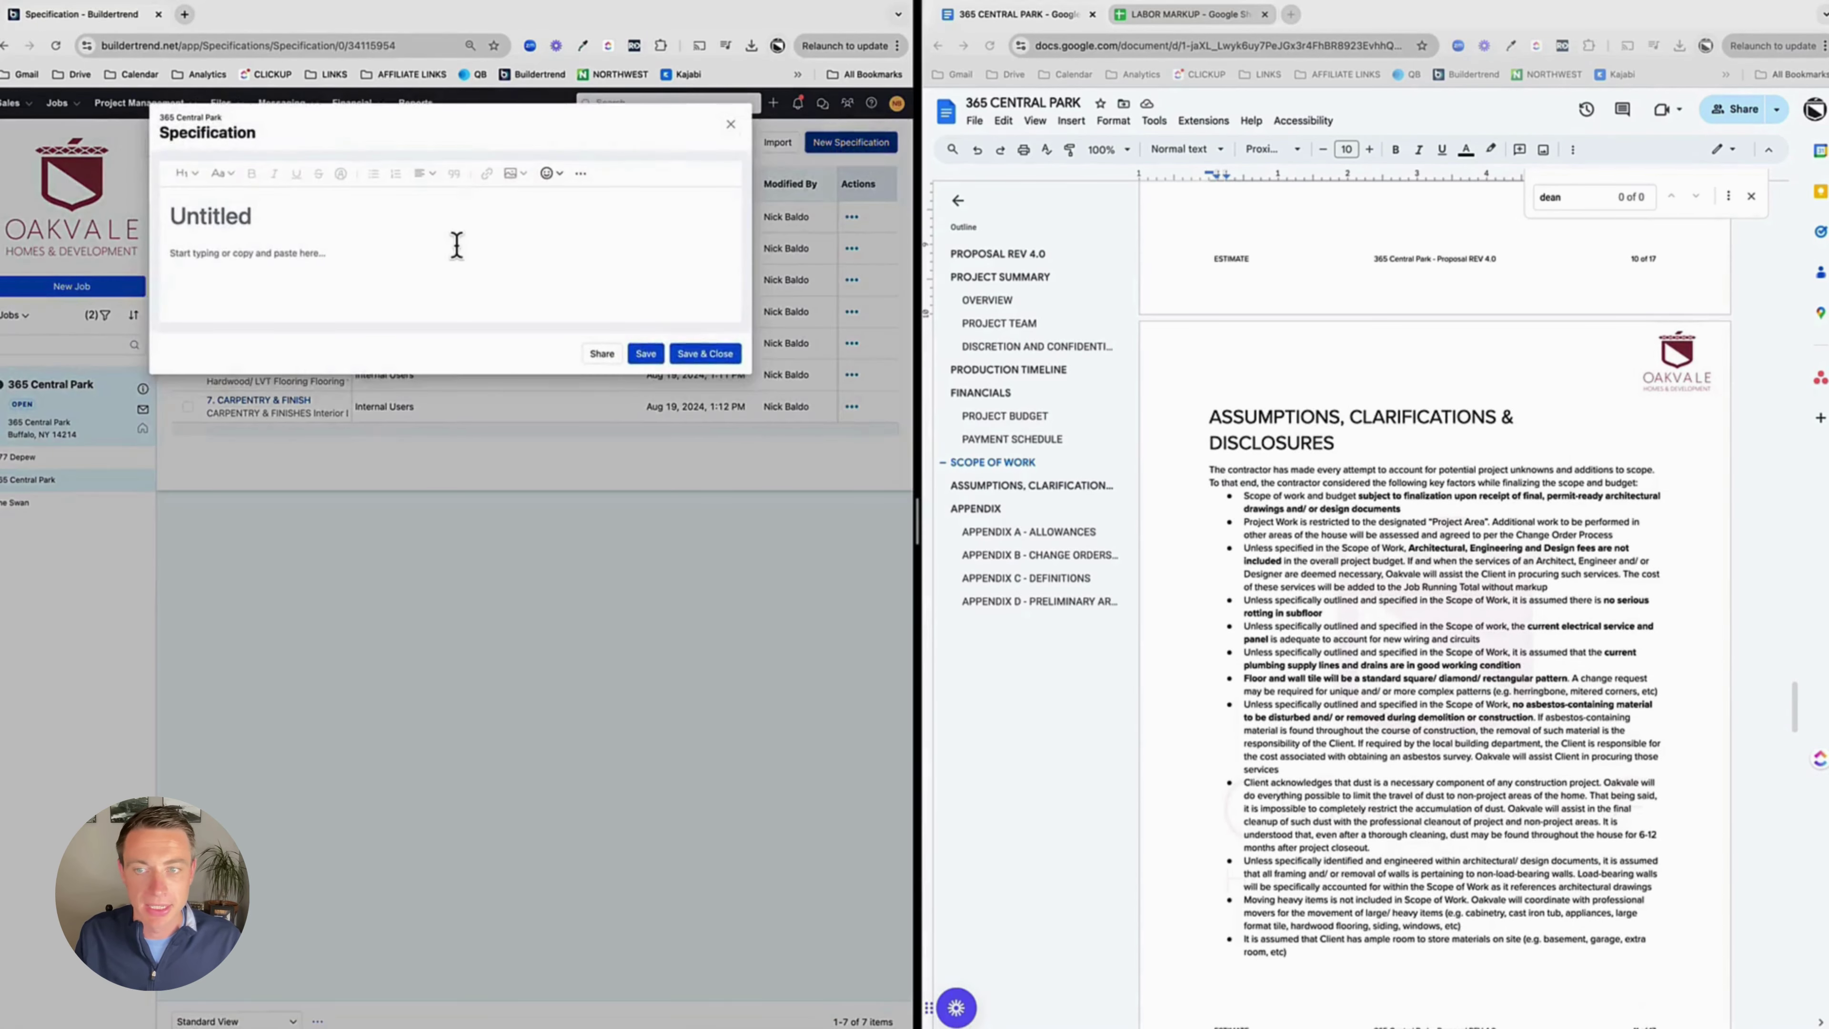
{"action": "left_click", "coordinate": [458, 228]}
{"action": "type", "text": "APPENDIX A"}
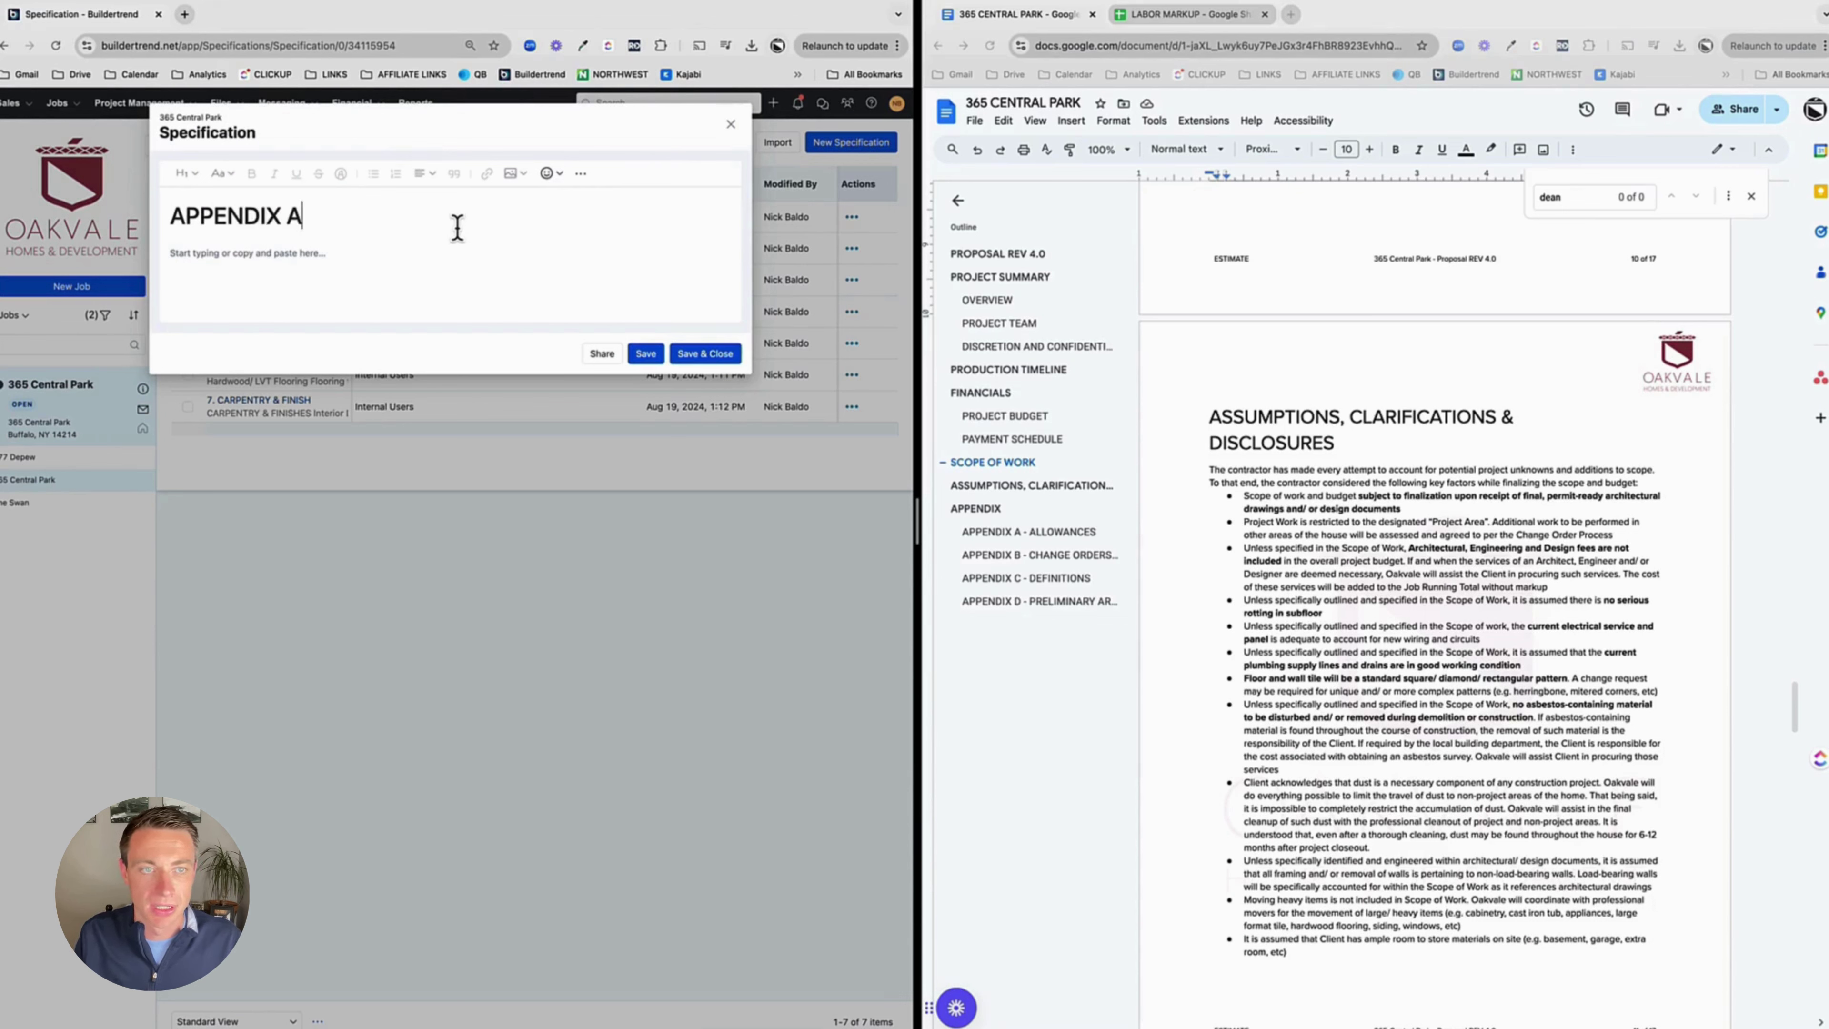
{"action": "type", "text": " - ASSUMPTIONS,"}
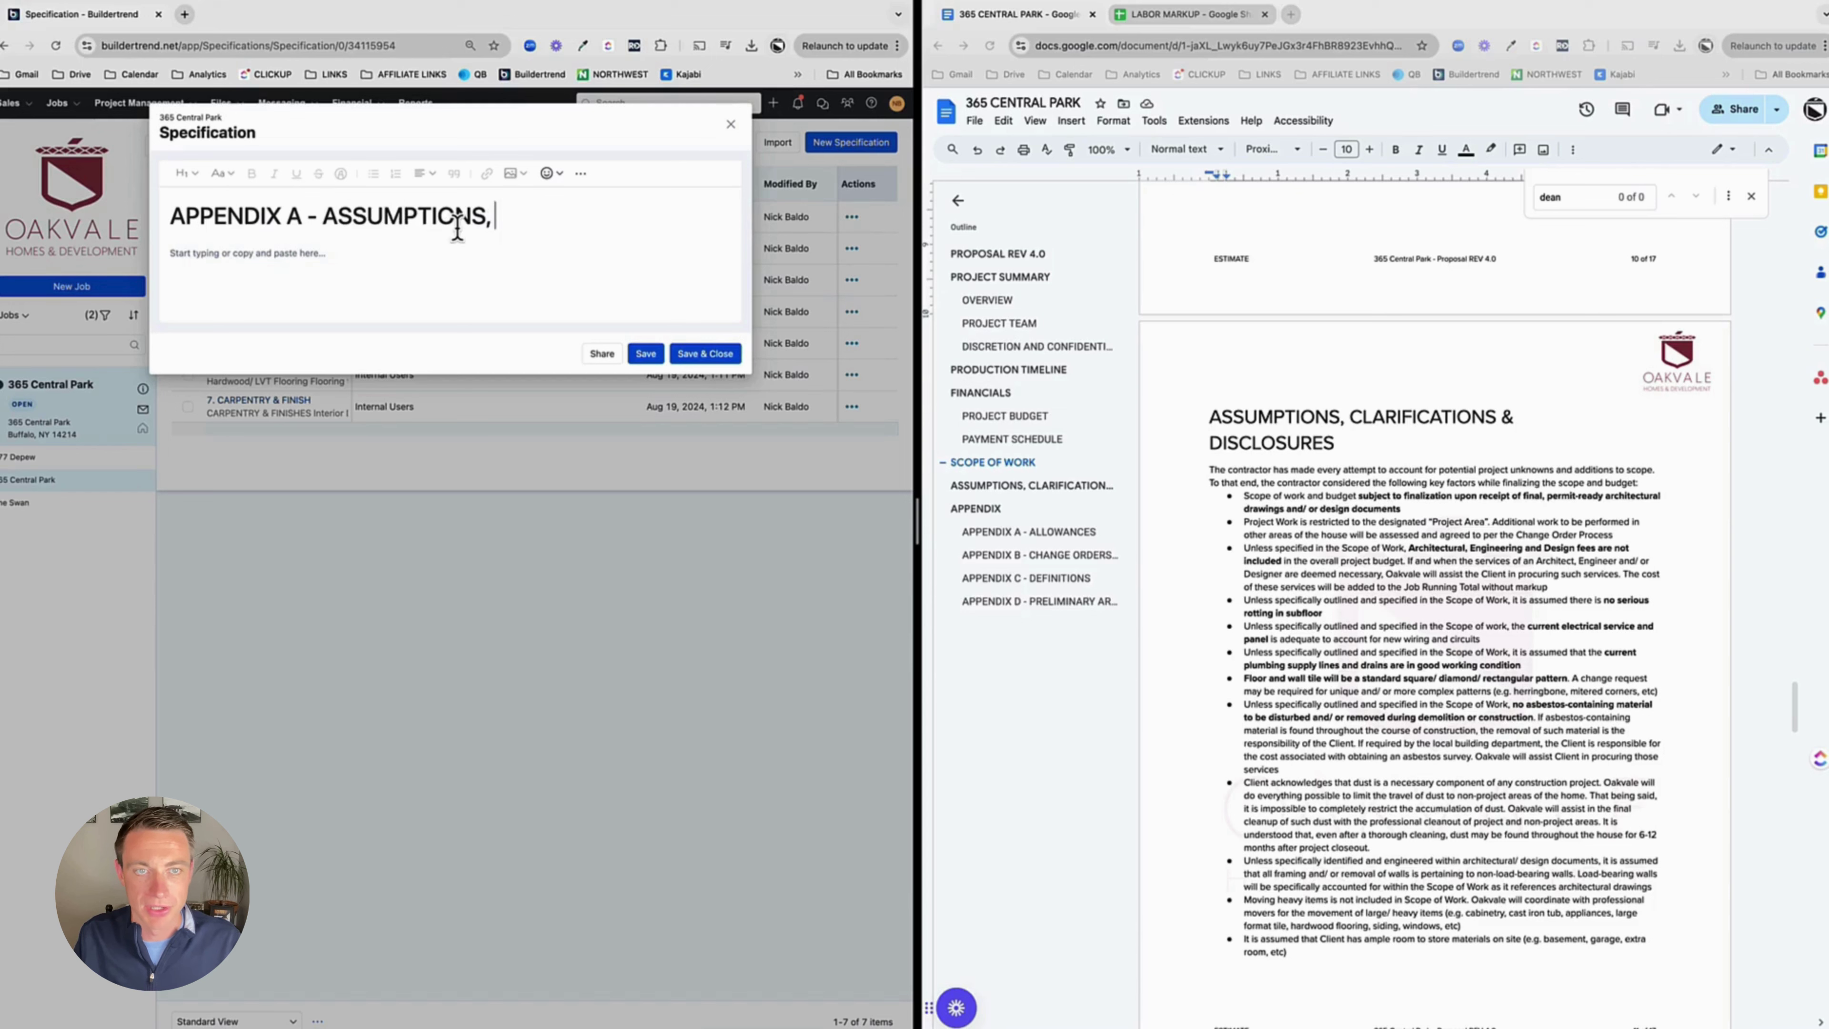
{"action": "type", "text": " CLARIFICATIONS"}
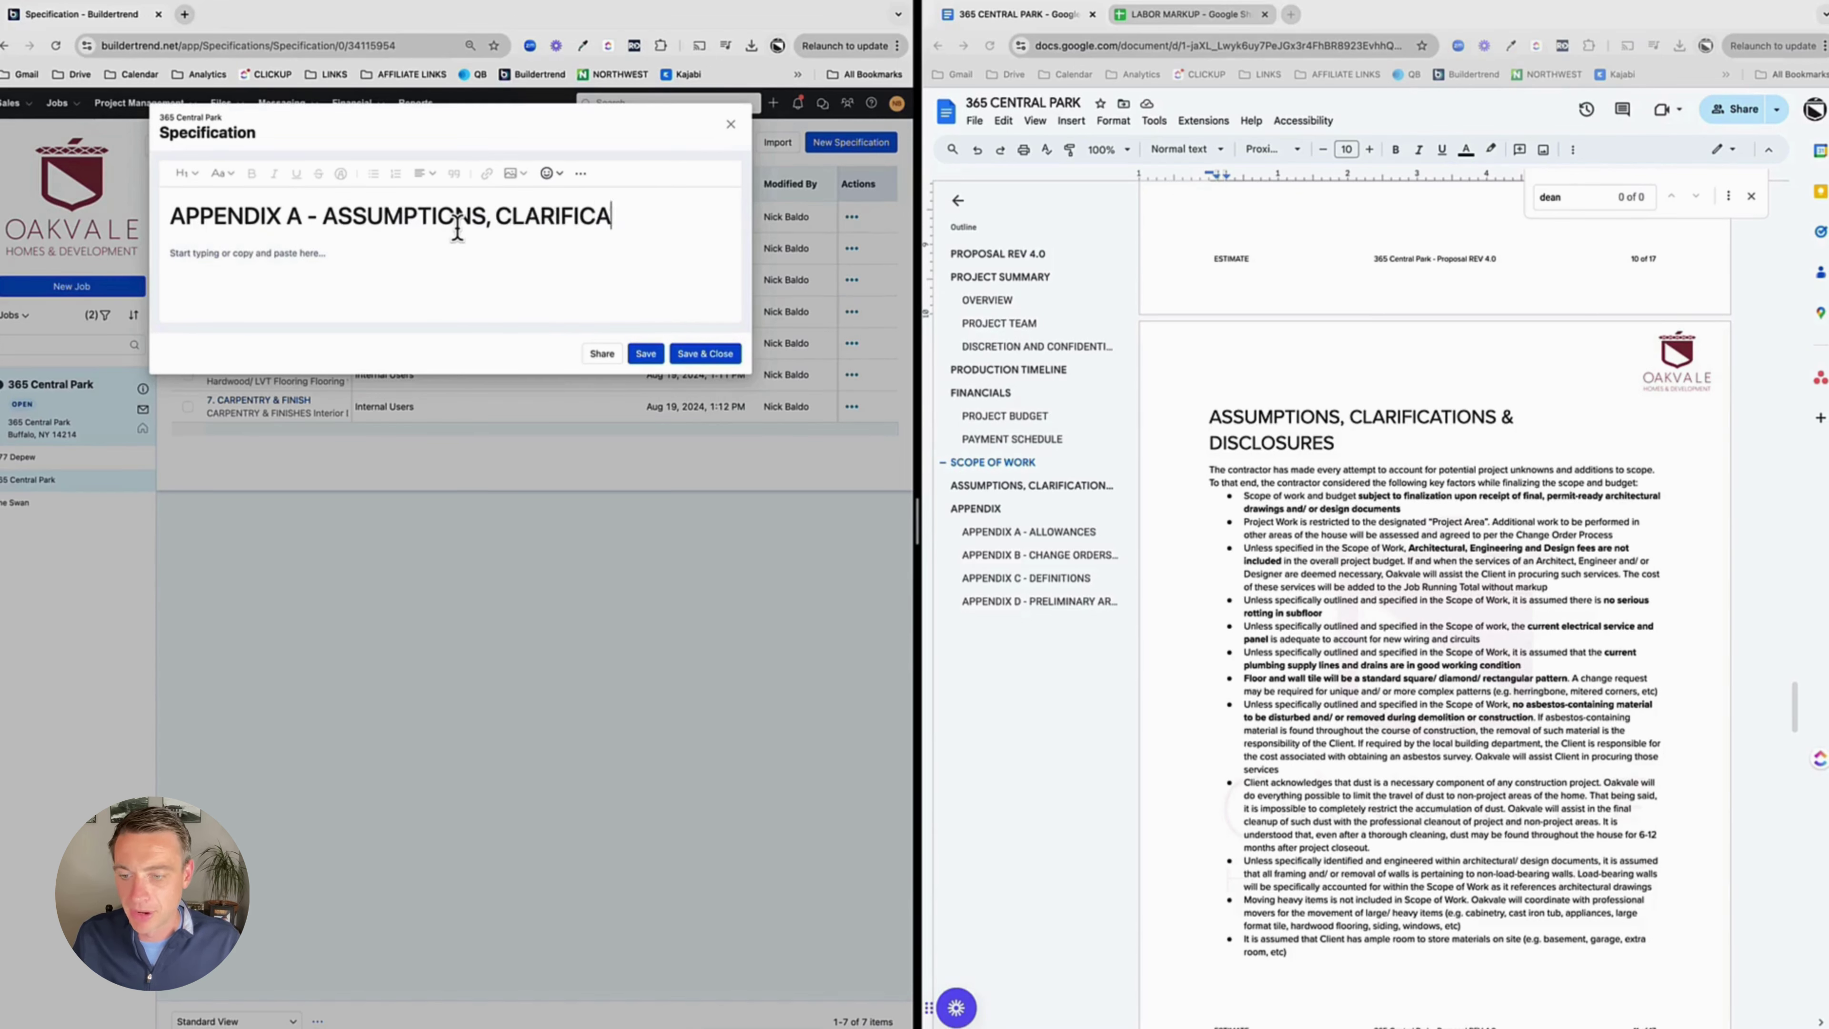
{"action": "left_click", "coordinate": [1354, 570]}
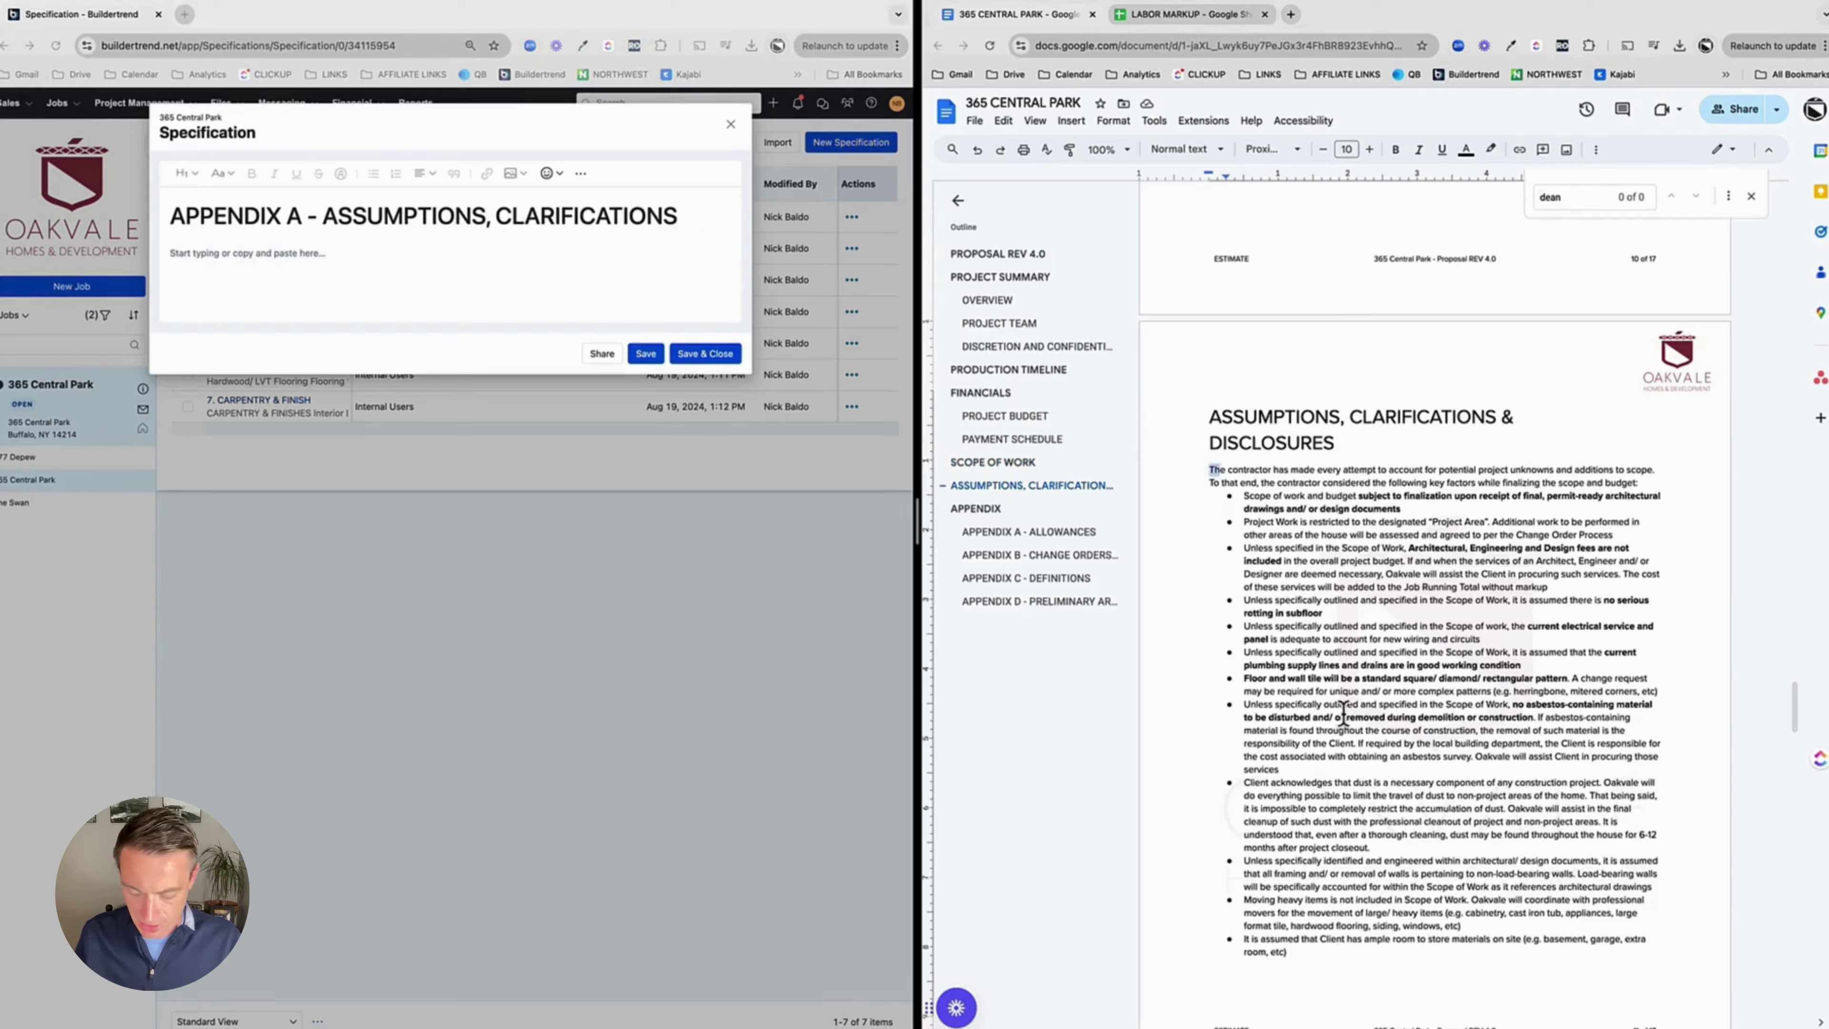
{"action": "scroll", "coordinate": [1306, 496], "scroll_direction": "down", "scroll_amount": 6}
{"action": "left_click", "coordinate": [1305, 503], "text": "shift"}
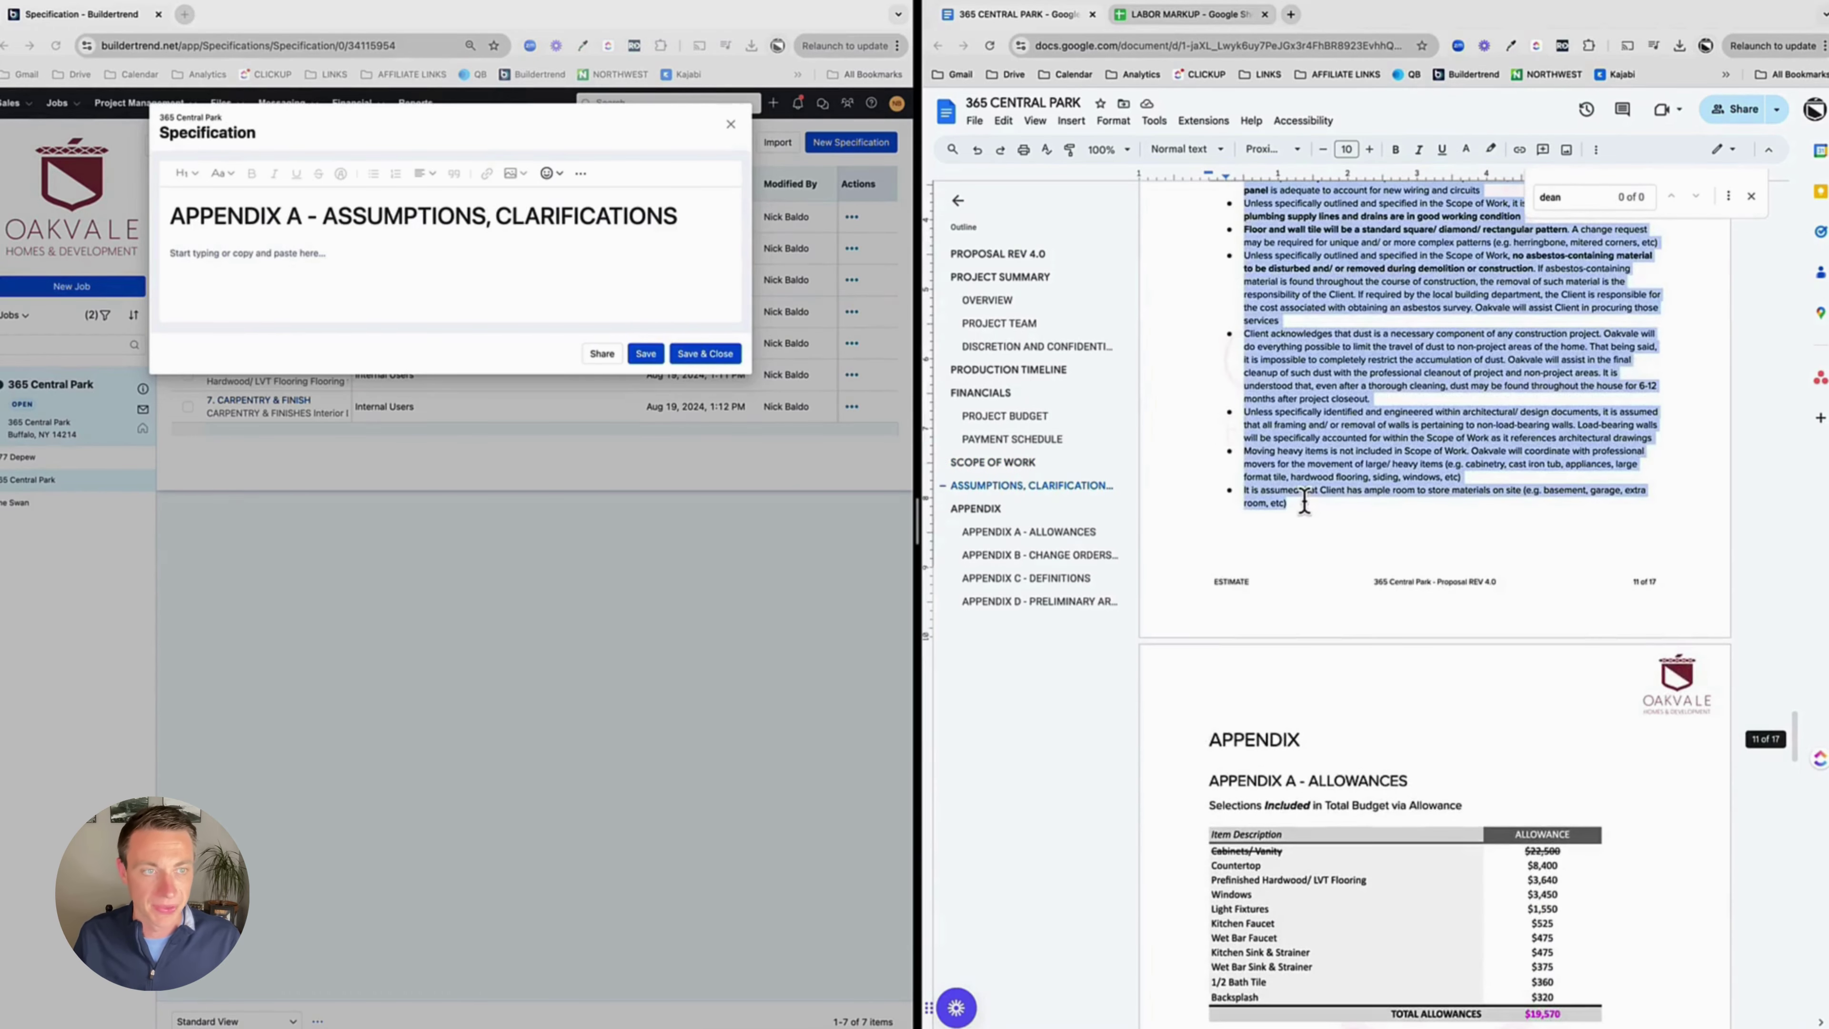
{"action": "left_click", "coordinate": [409, 272]}
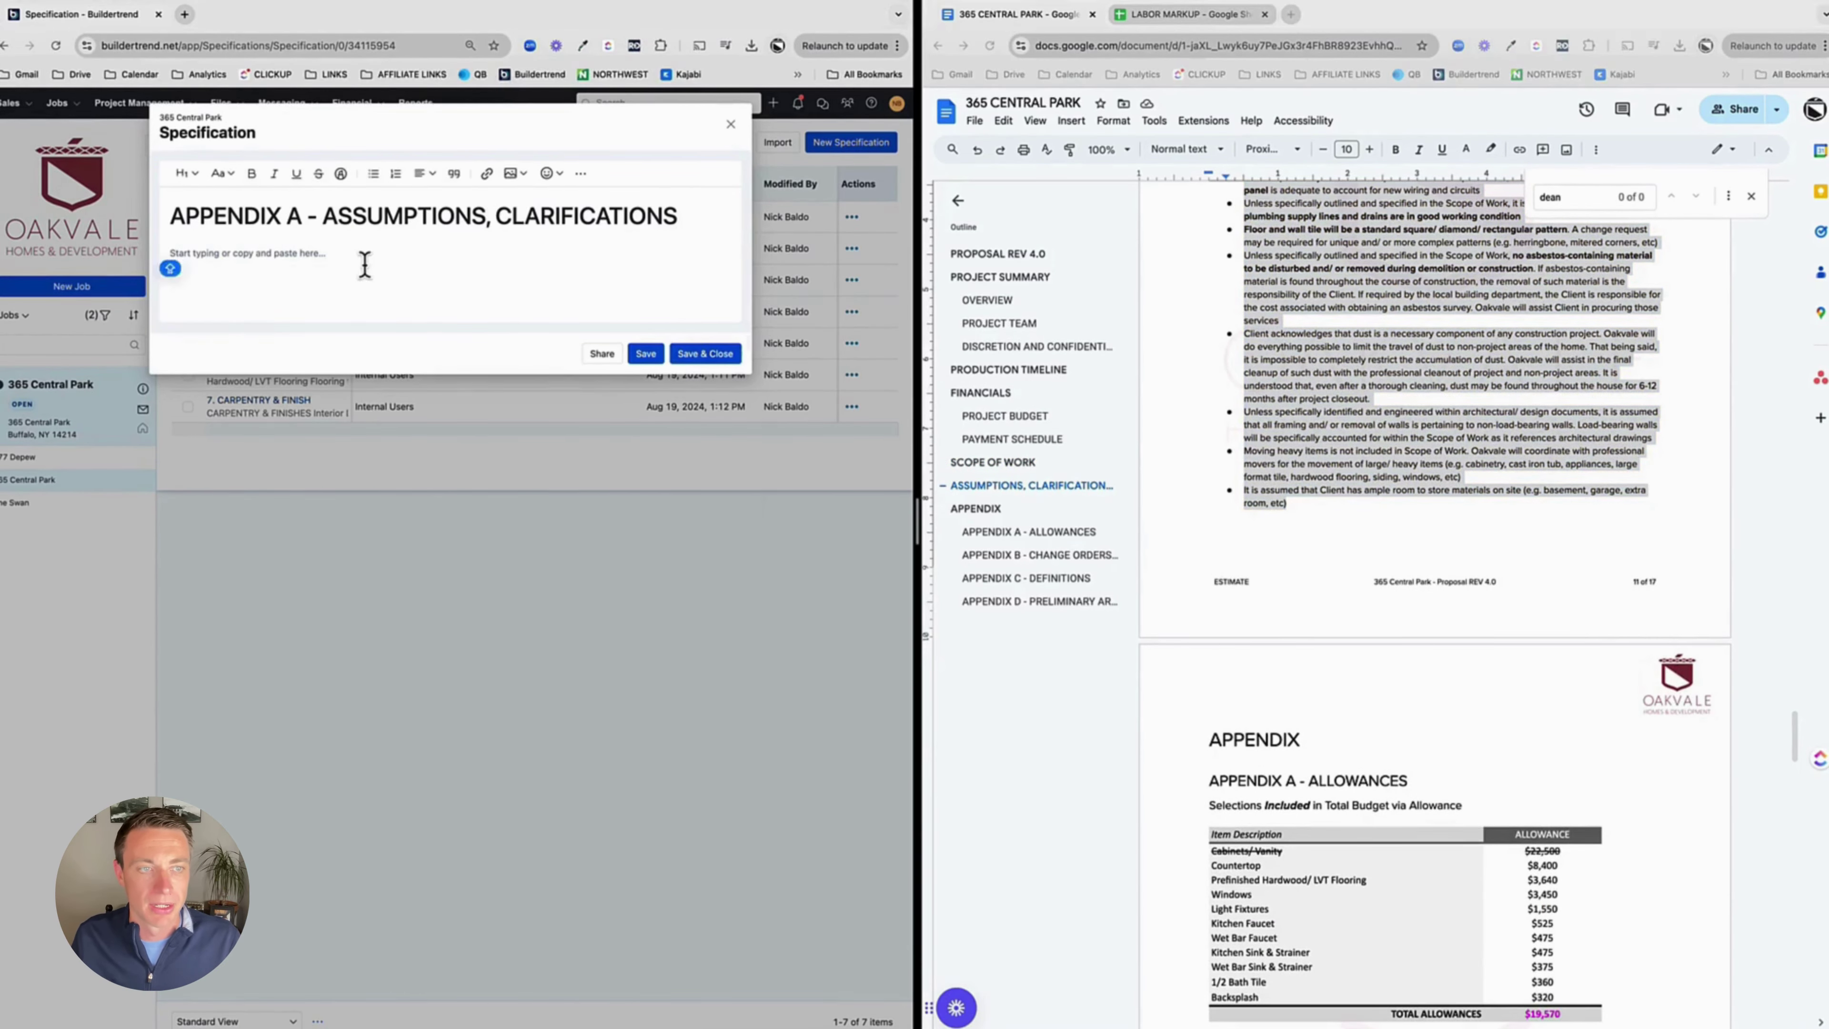
{"action": "key", "text": "ctrl+v"}
{"action": "left_click", "coordinate": [706, 760]}
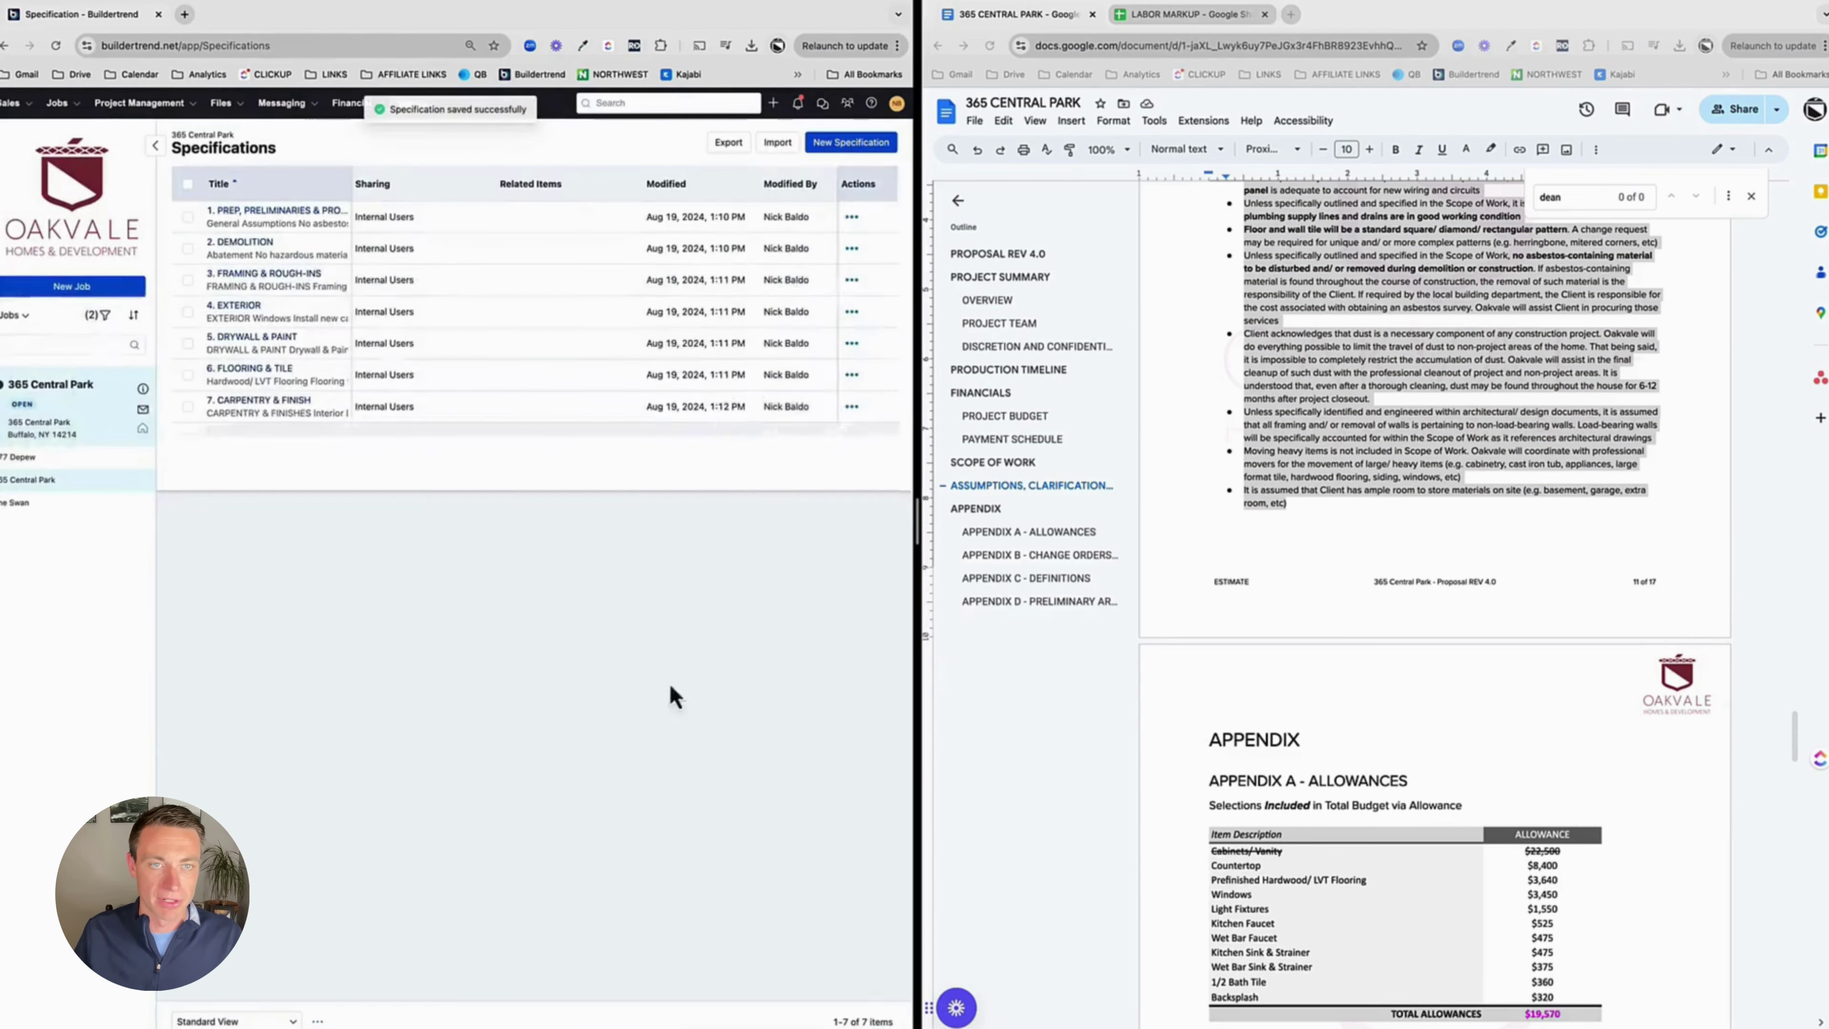
Start a new specification titled 'APPENDIX - B ALLOWANCES'
{"action": "left_click", "coordinate": [836, 146]}
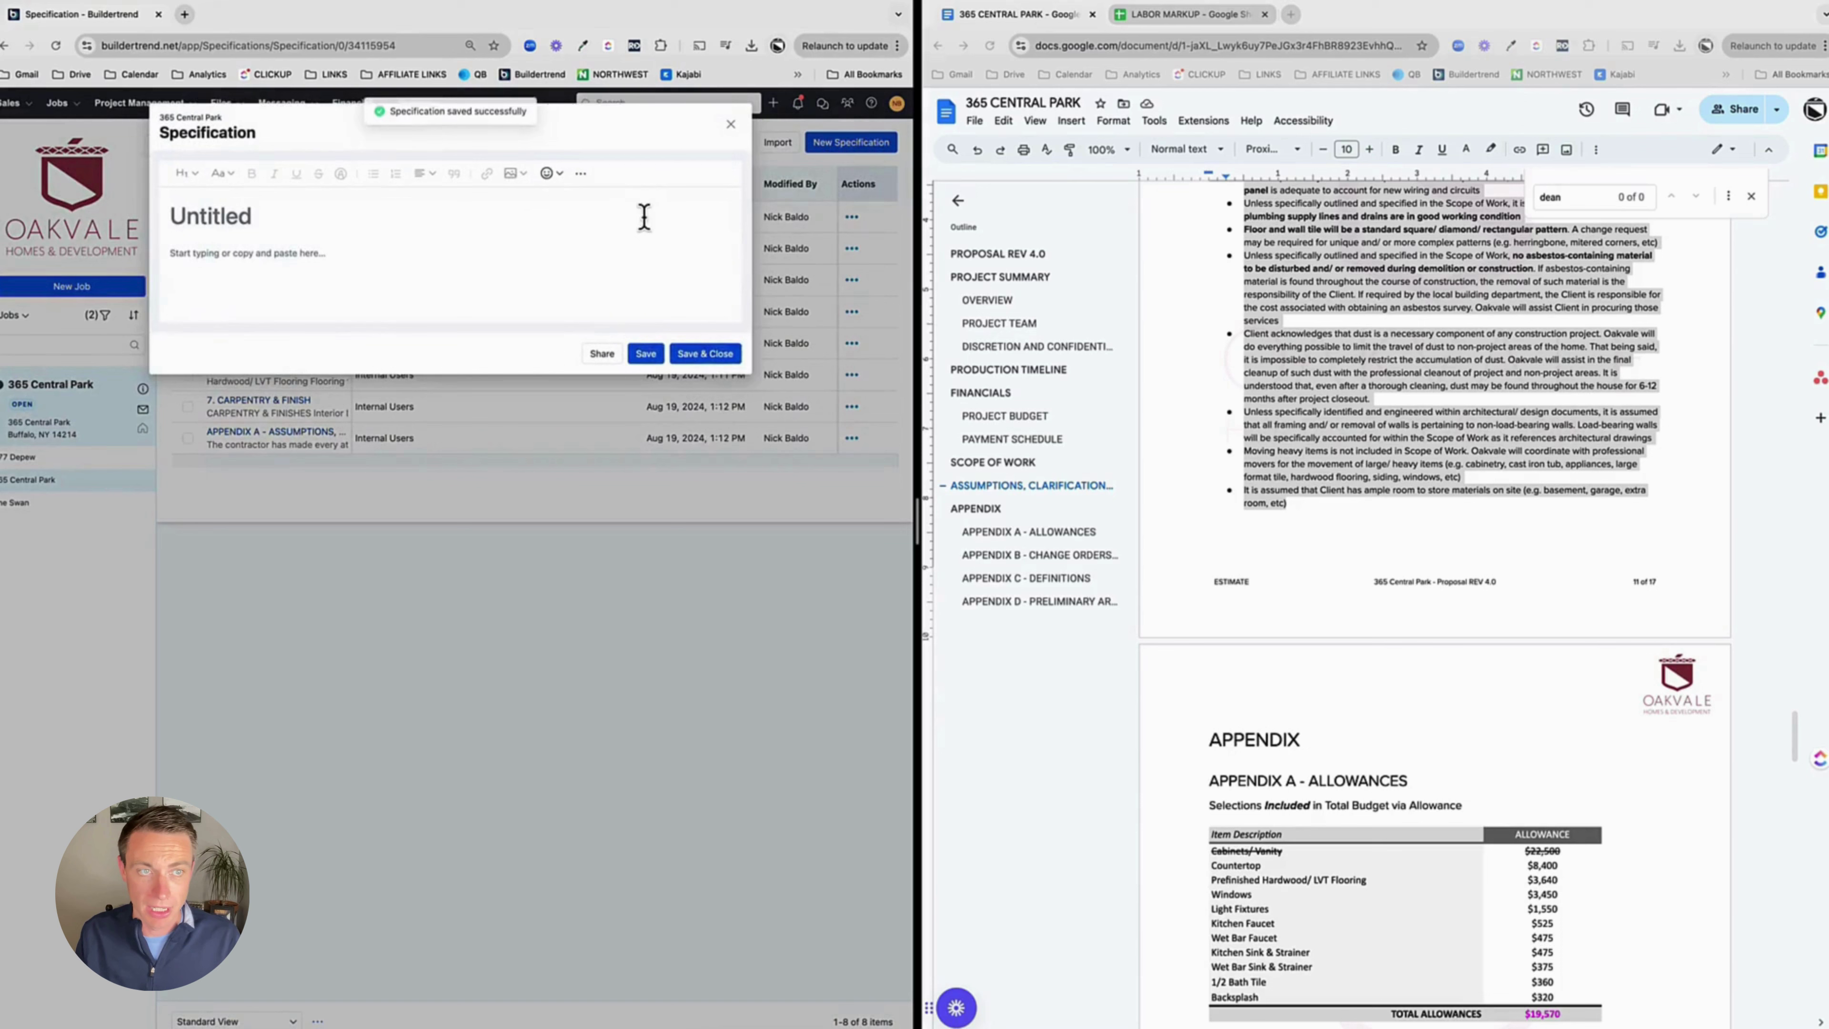
{"action": "type", "text": "APPENDIX - B"}
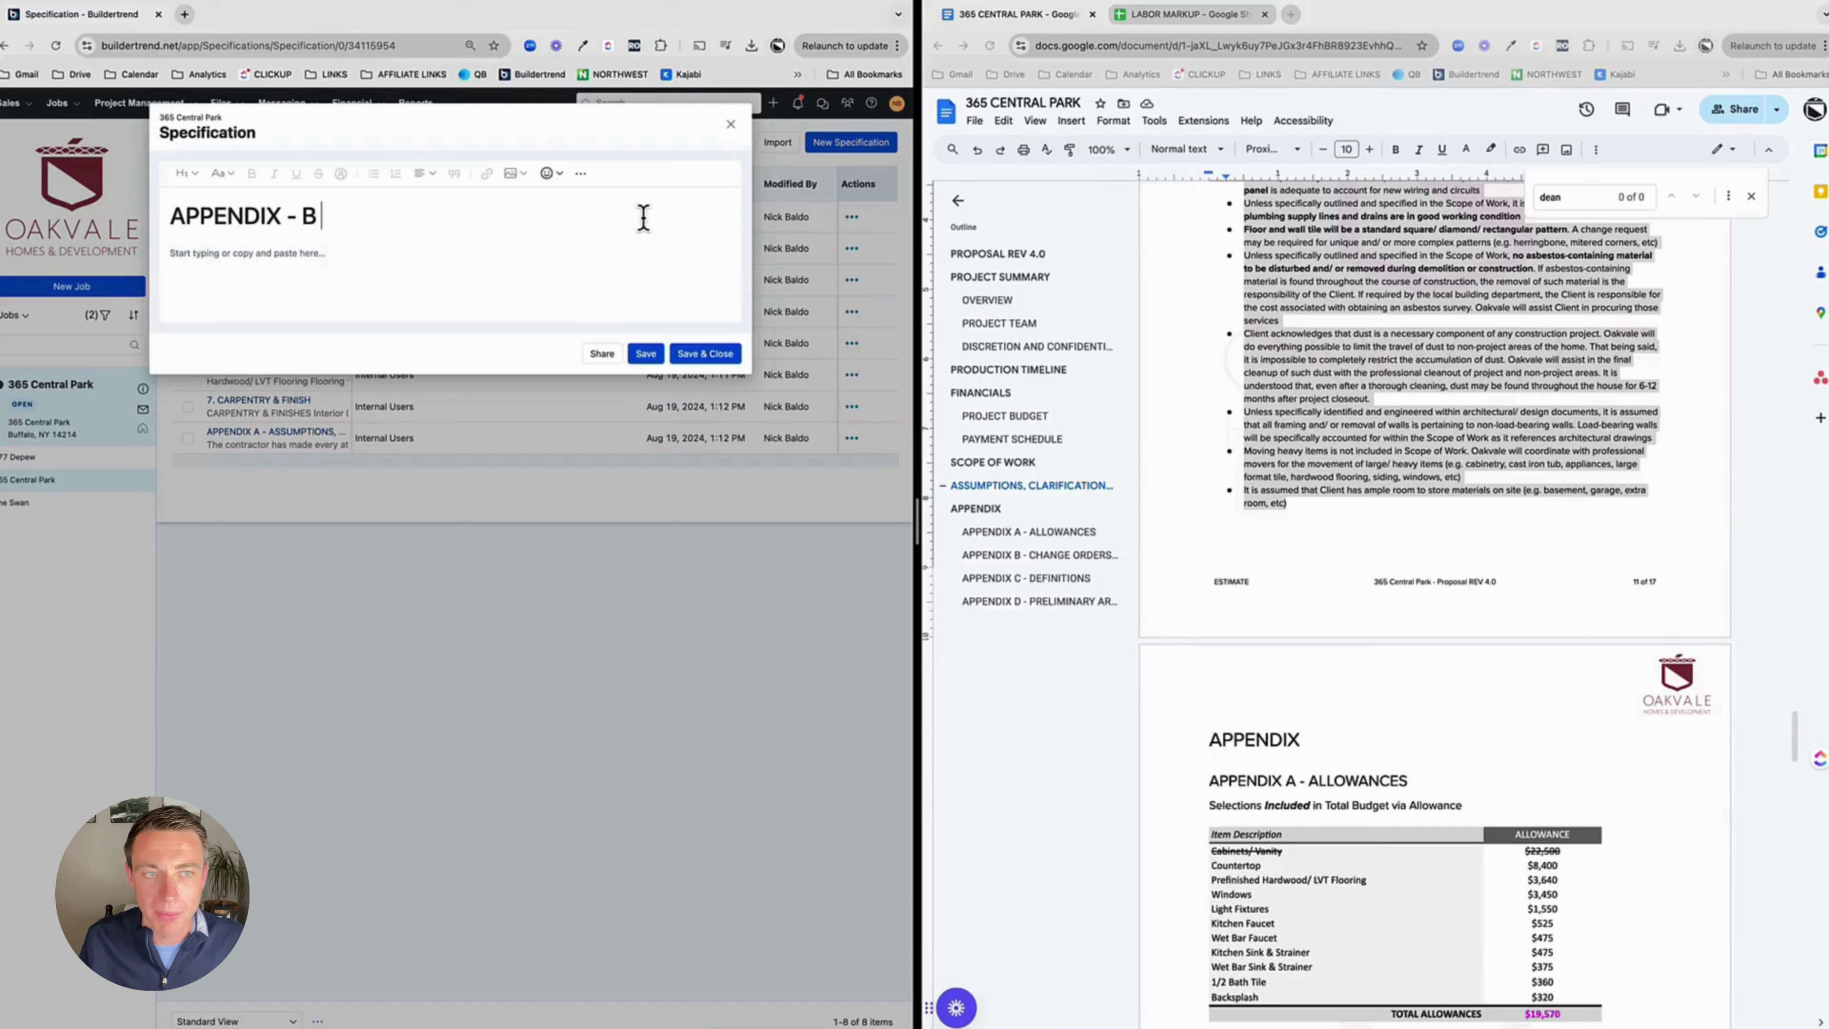
{"action": "type", "text": " ALLOWANCES"}
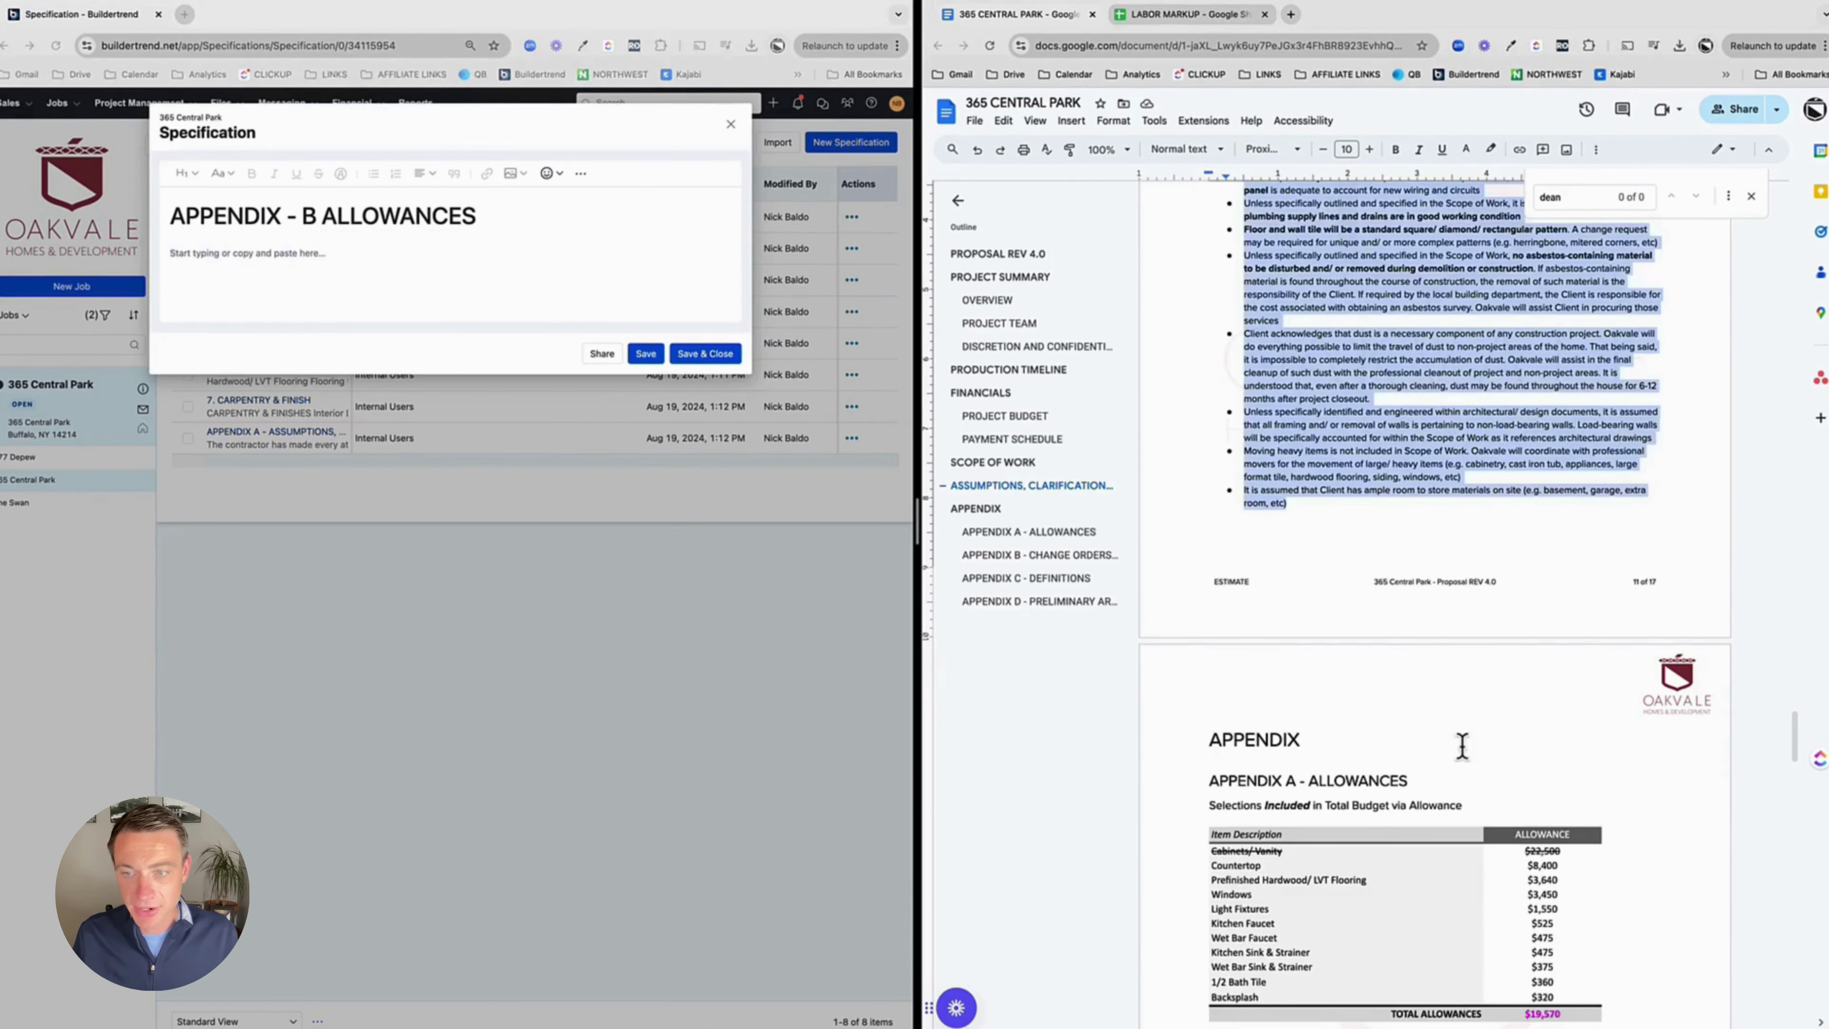
{"action": "scroll", "coordinate": [1462, 746], "scroll_direction": "down", "scroll_amount": 3}
{"action": "scroll", "coordinate": [1462, 746], "scroll_direction": "down", "scroll_amount": 3}
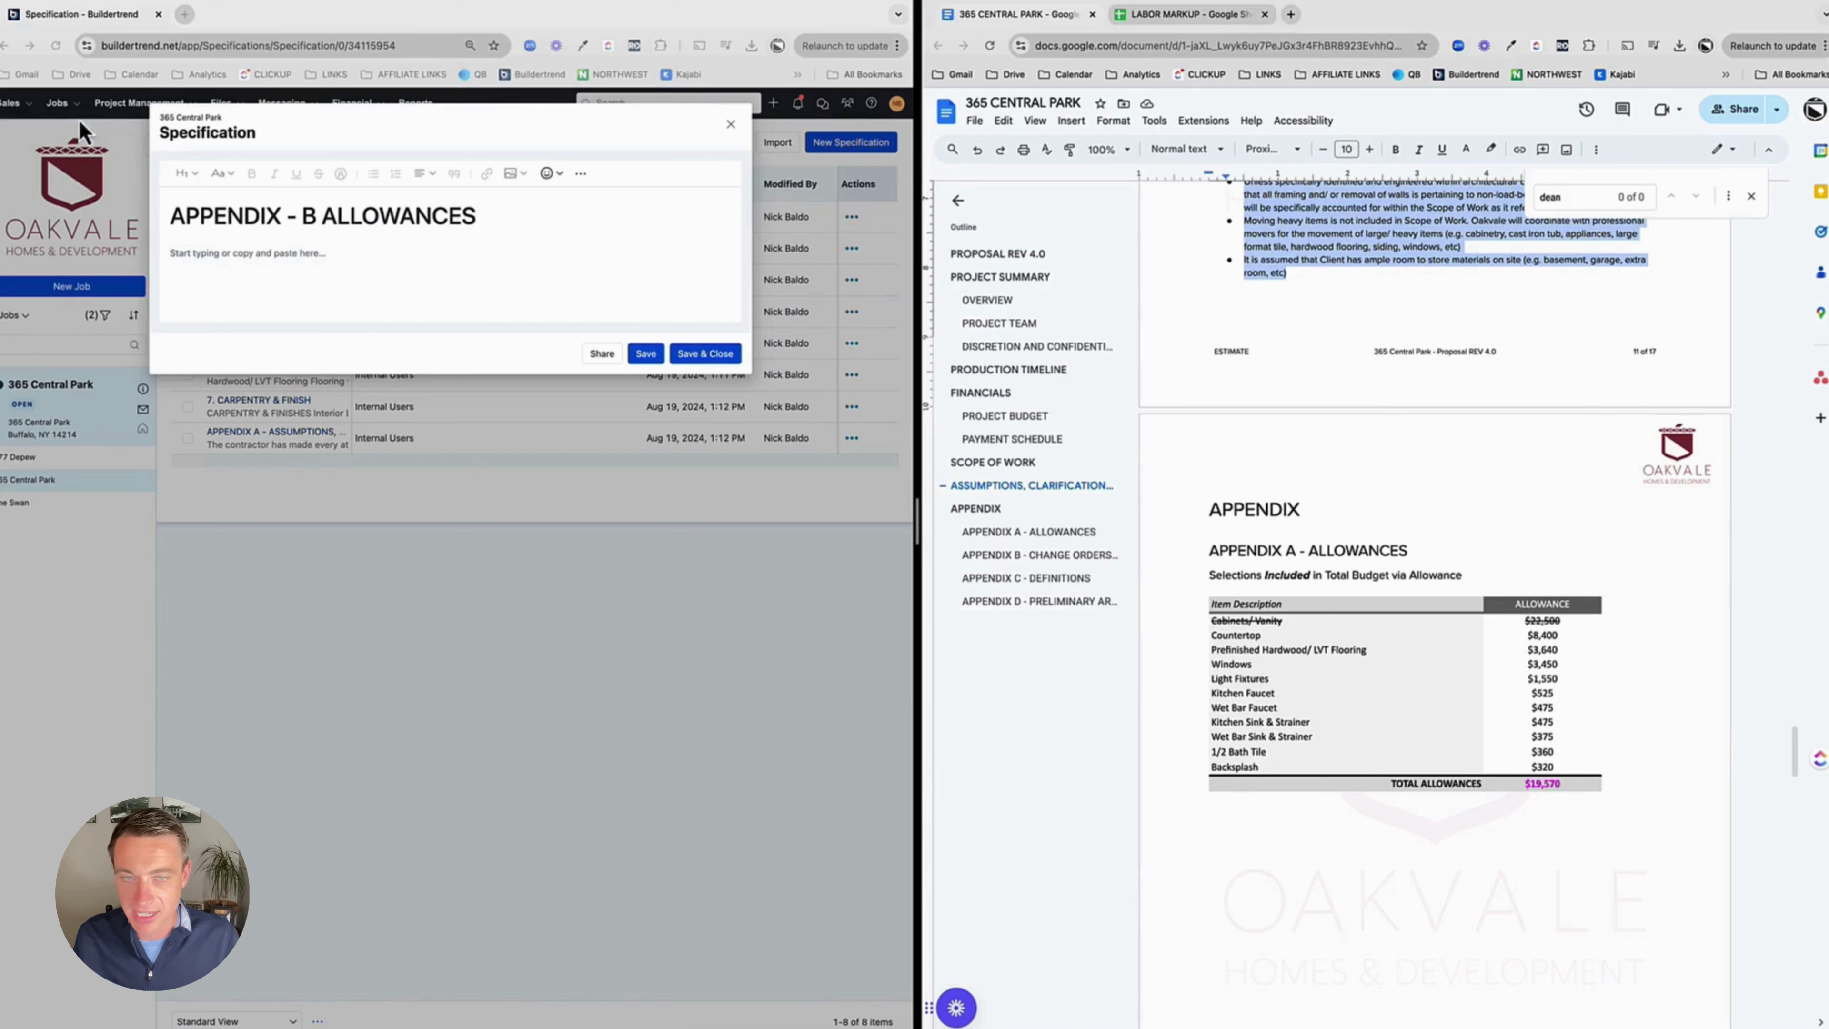
Screenshot the proposal's allowances table and insert that image into the specification body
{"action": "left_click", "coordinate": [1305, 868]}
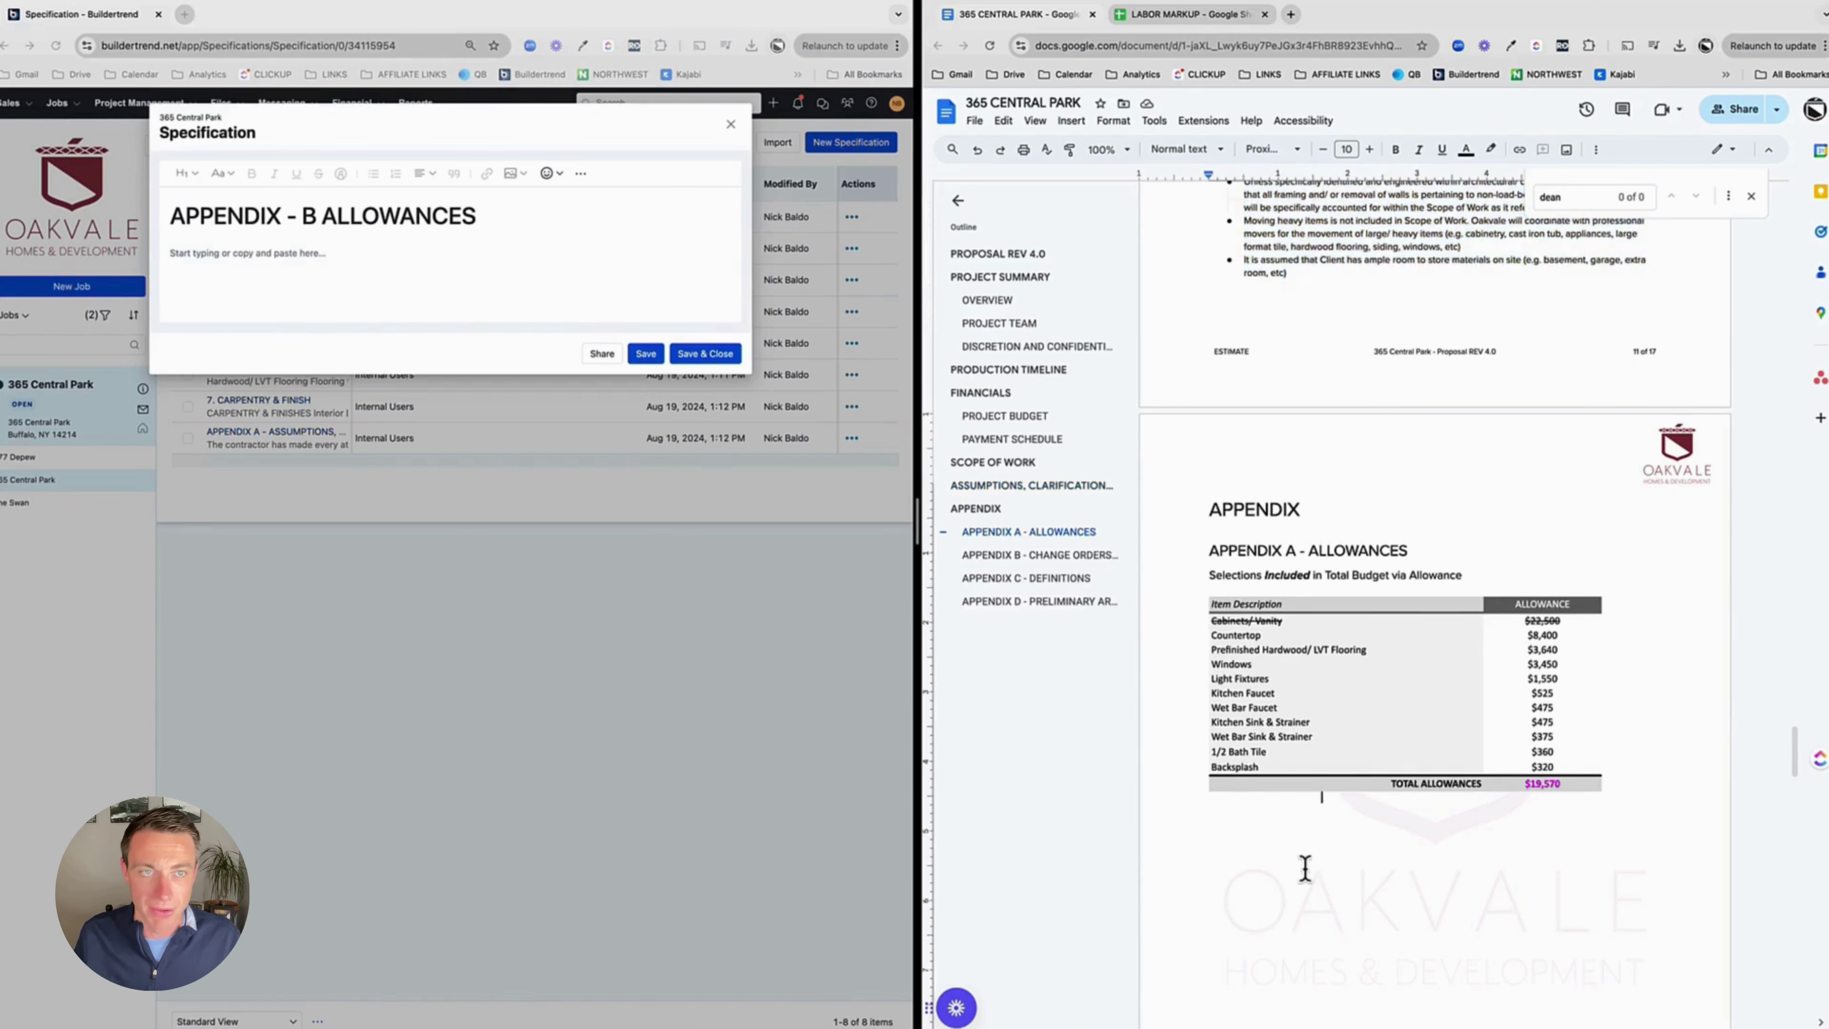
{"action": "left_click", "coordinate": [493, 273]}
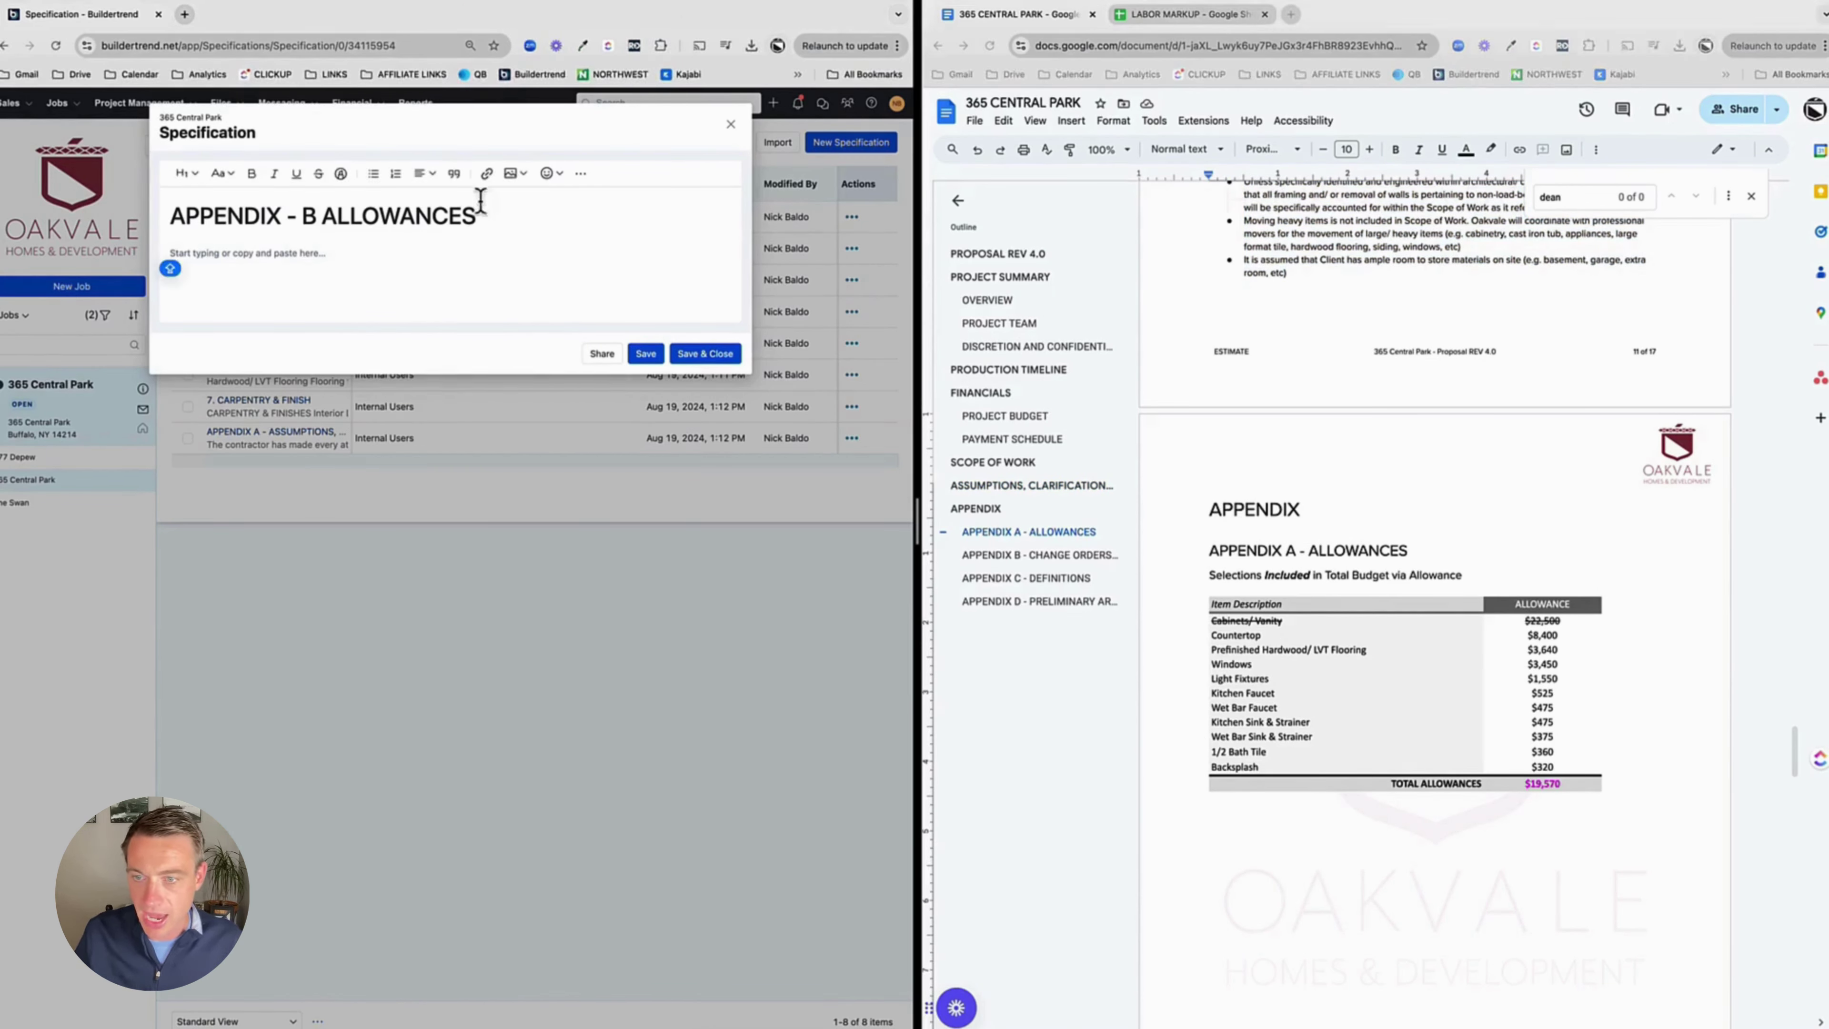
{"action": "key", "text": "super+shift+4"}
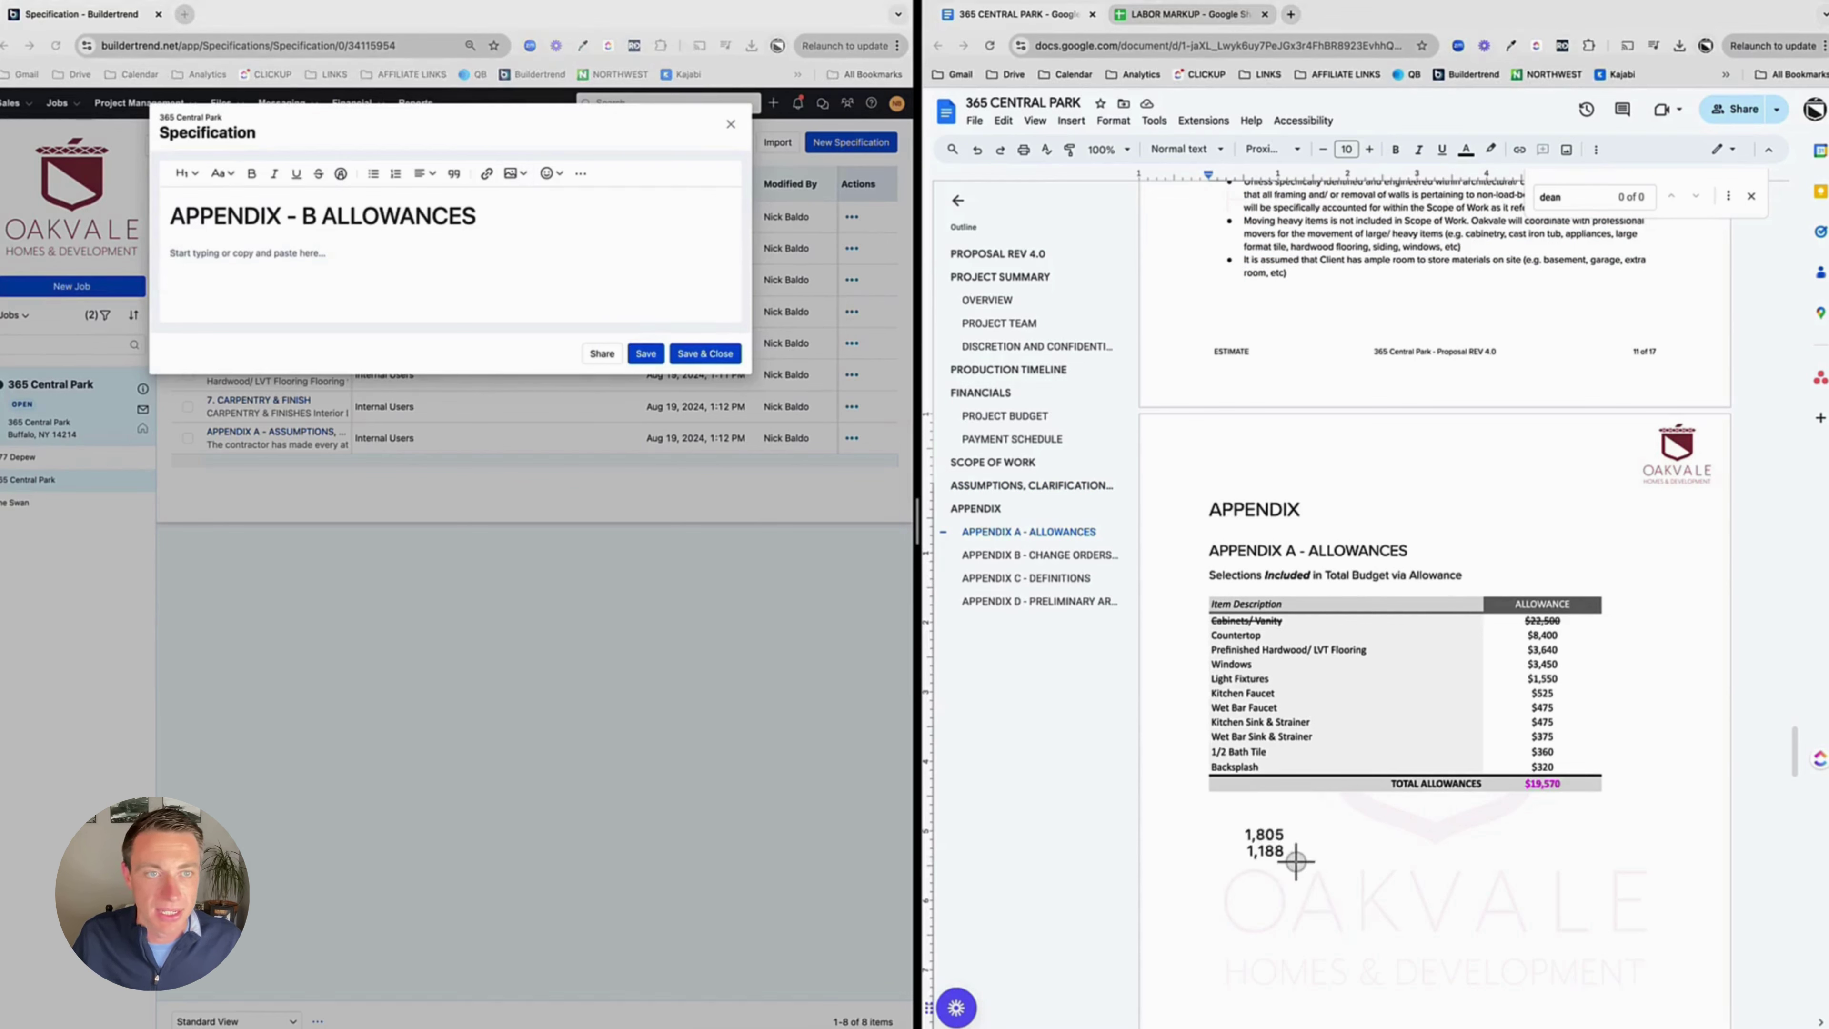
{"action": "left_click_drag", "start_coordinate": [1205, 542], "coordinate": [1676, 871]}
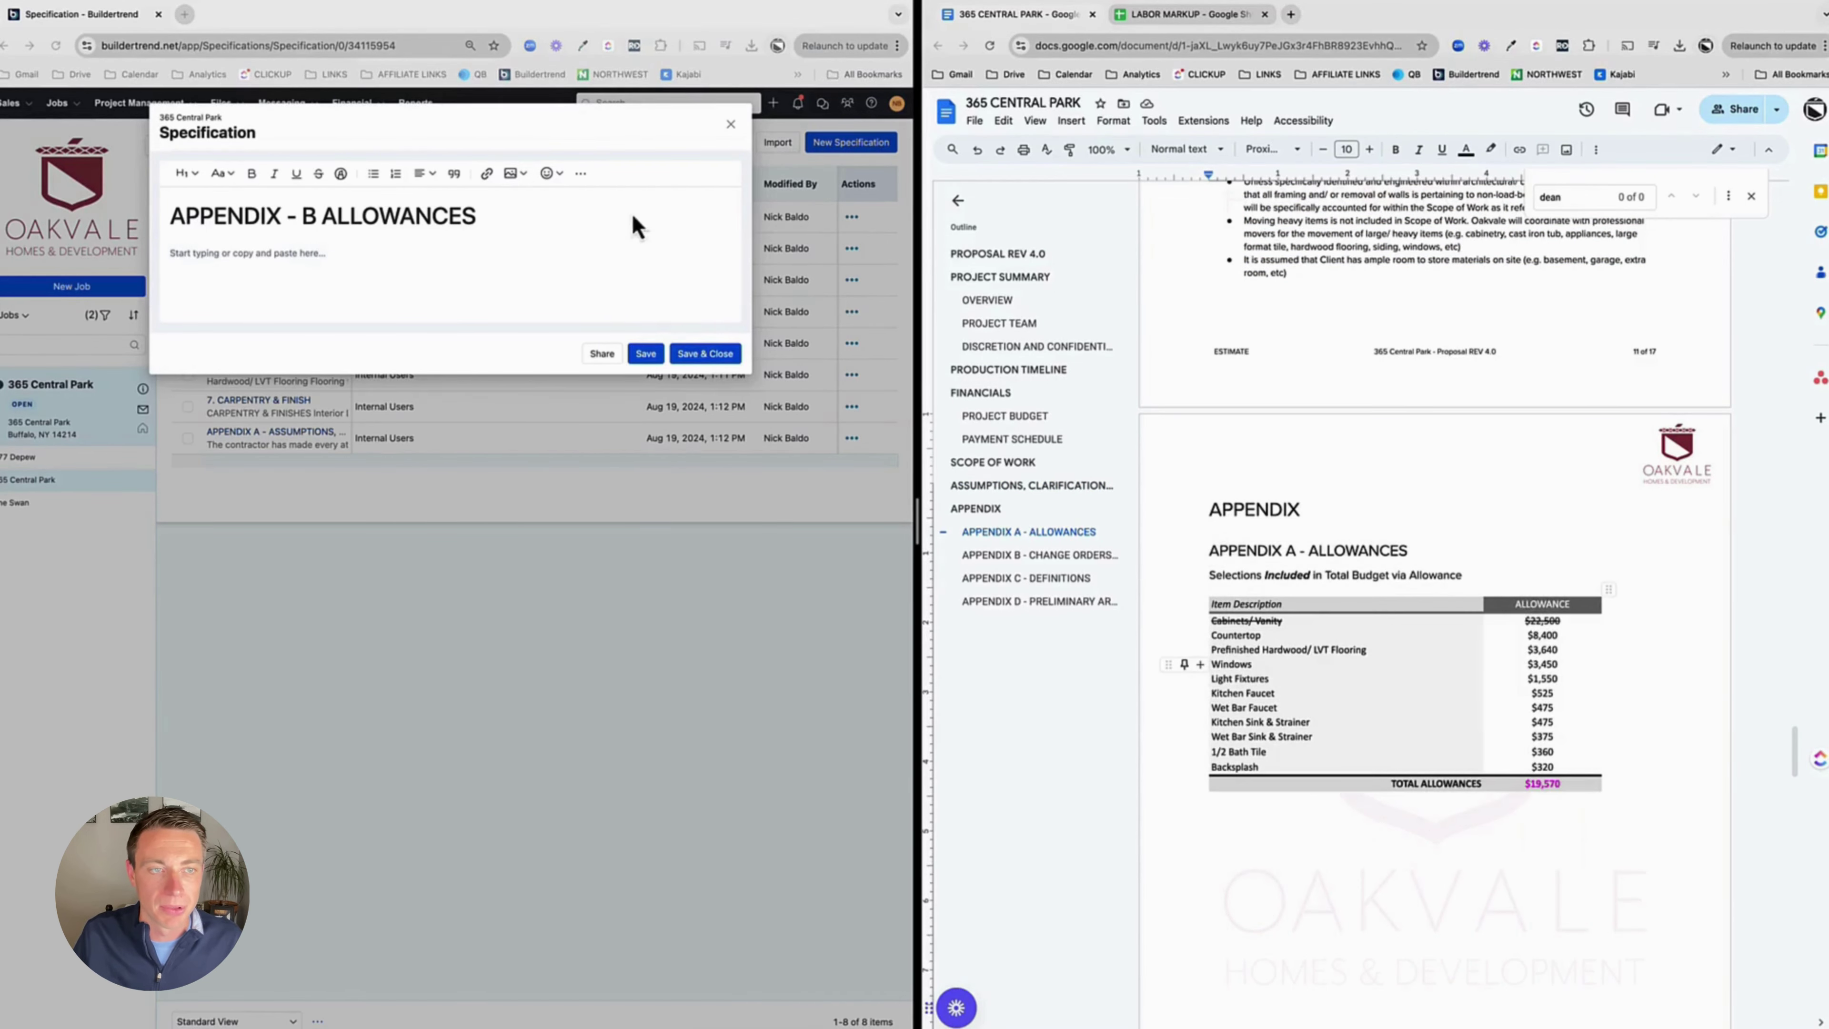
{"action": "left_click", "coordinate": [516, 175]}
{"action": "left_click", "coordinate": [523, 192]}
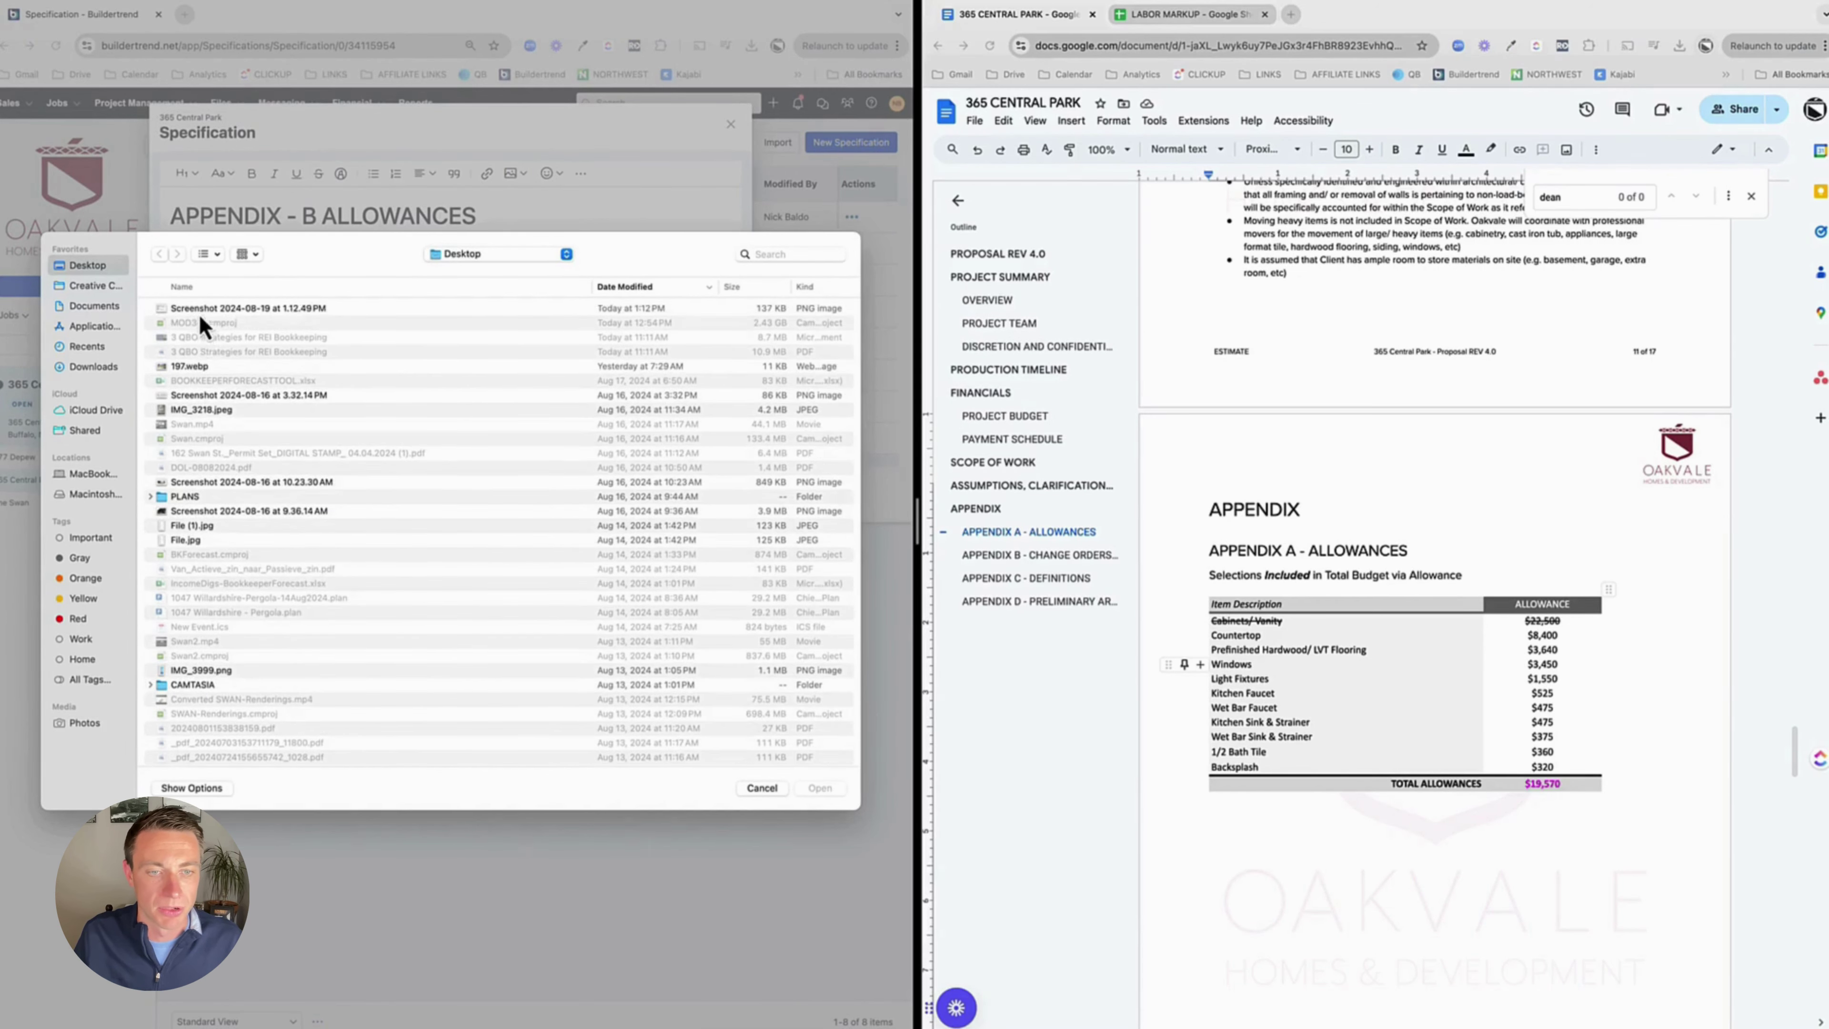
{"action": "left_click", "coordinate": [205, 310]}
{"action": "left_click", "coordinate": [820, 787]}
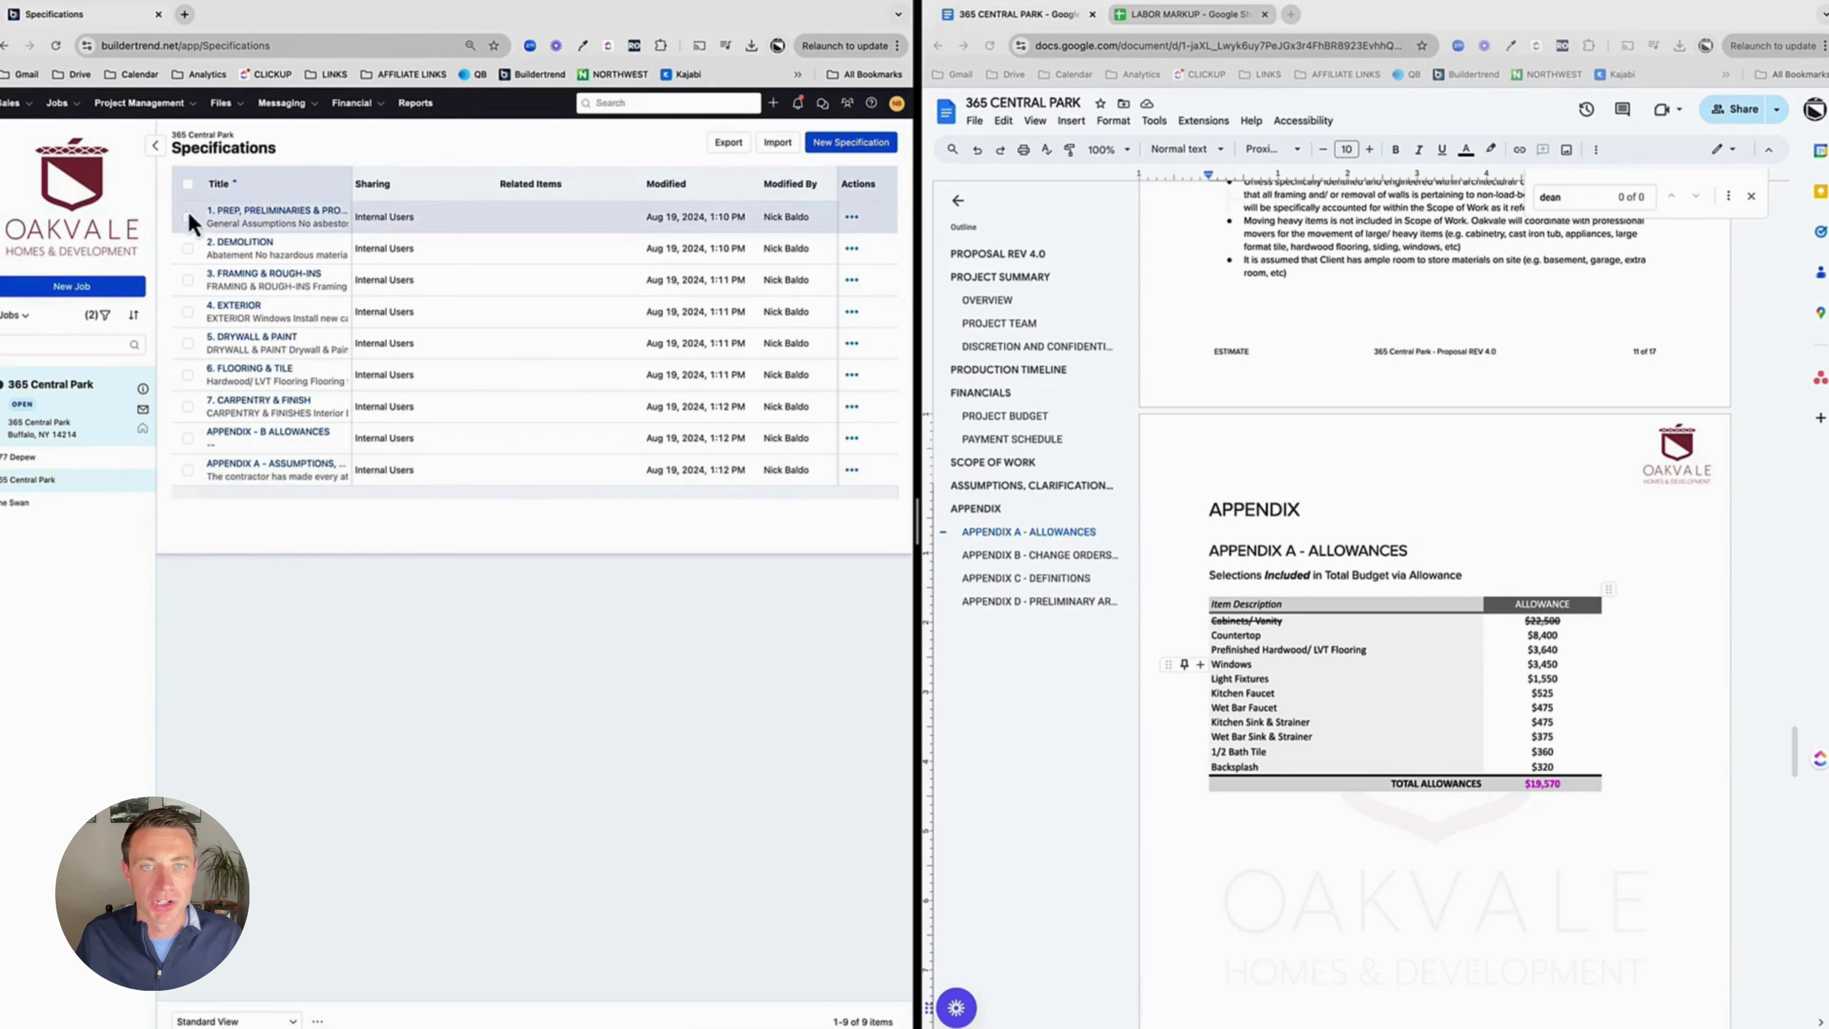
Share all nine specifications with Owners and Subs/Vendors, then reload the Specifications list
{"action": "left_click", "coordinate": [188, 185]}
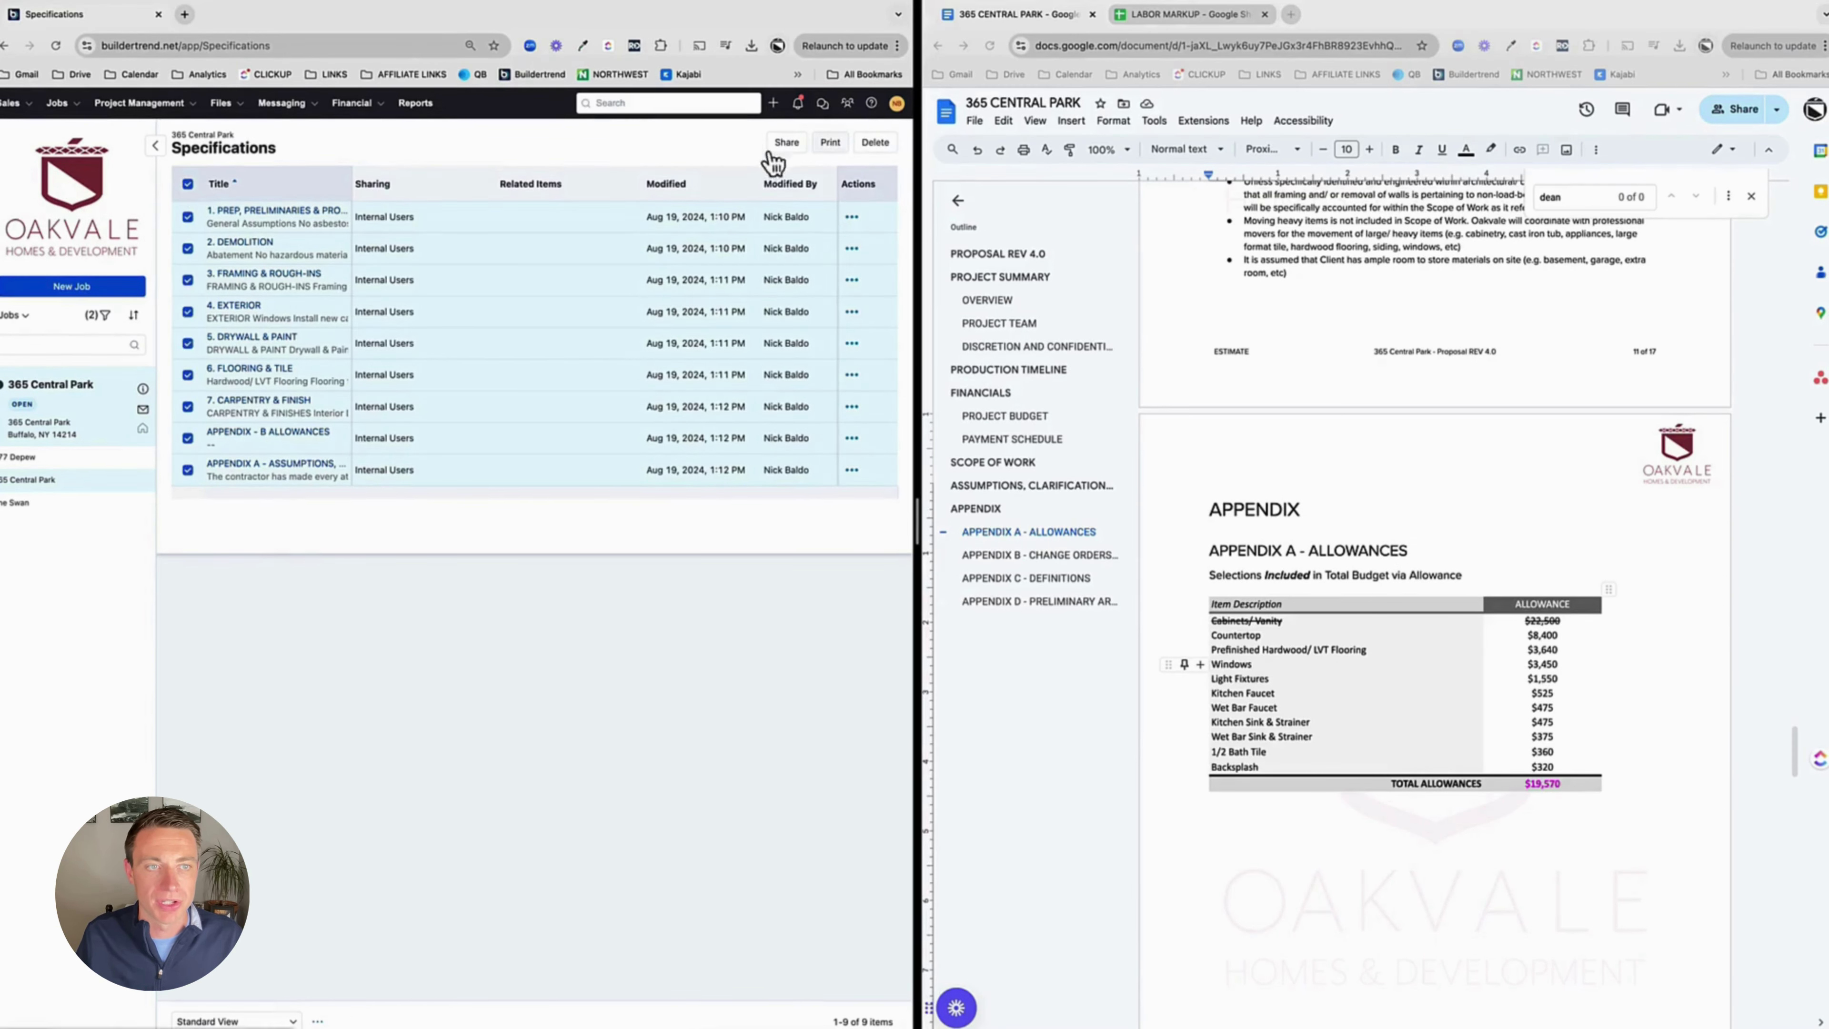
{"action": "left_click", "coordinate": [786, 145]}
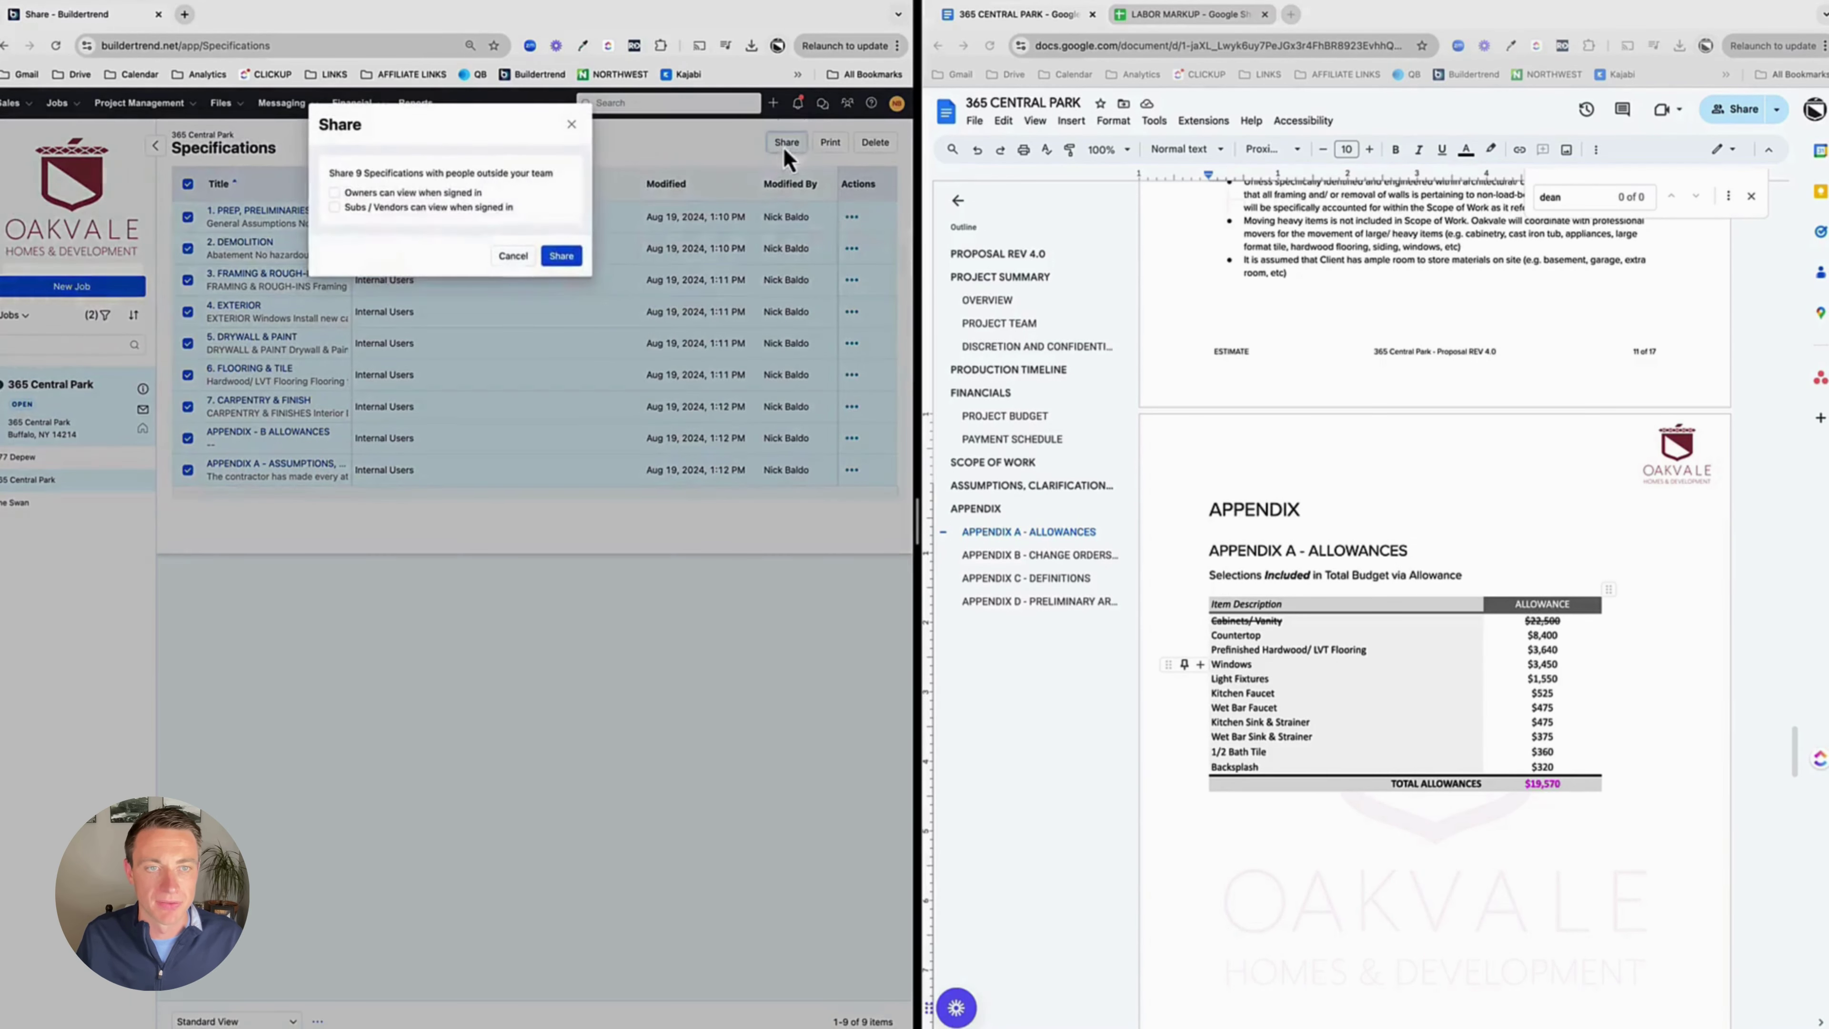
{"action": "left_click", "coordinate": [396, 193]}
{"action": "left_click", "coordinate": [398, 208]}
{"action": "left_click", "coordinate": [560, 256]}
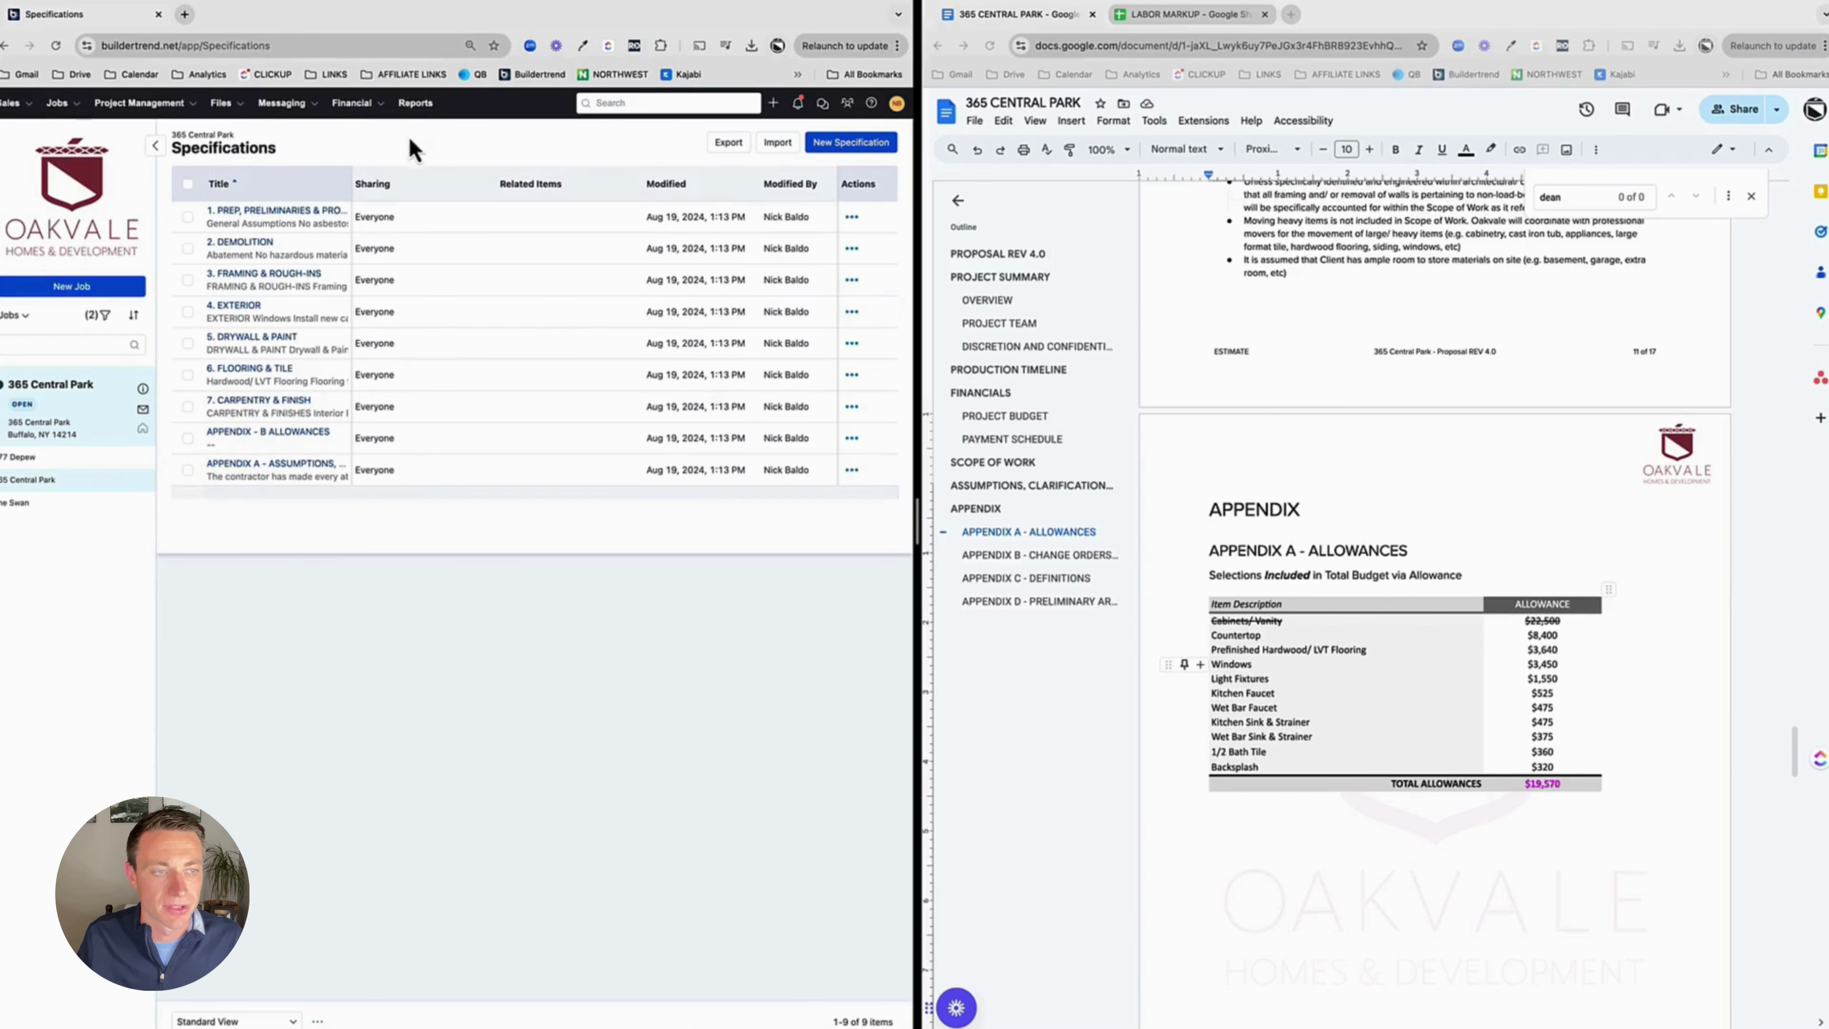
{"action": "left_click", "coordinate": [57, 48]}
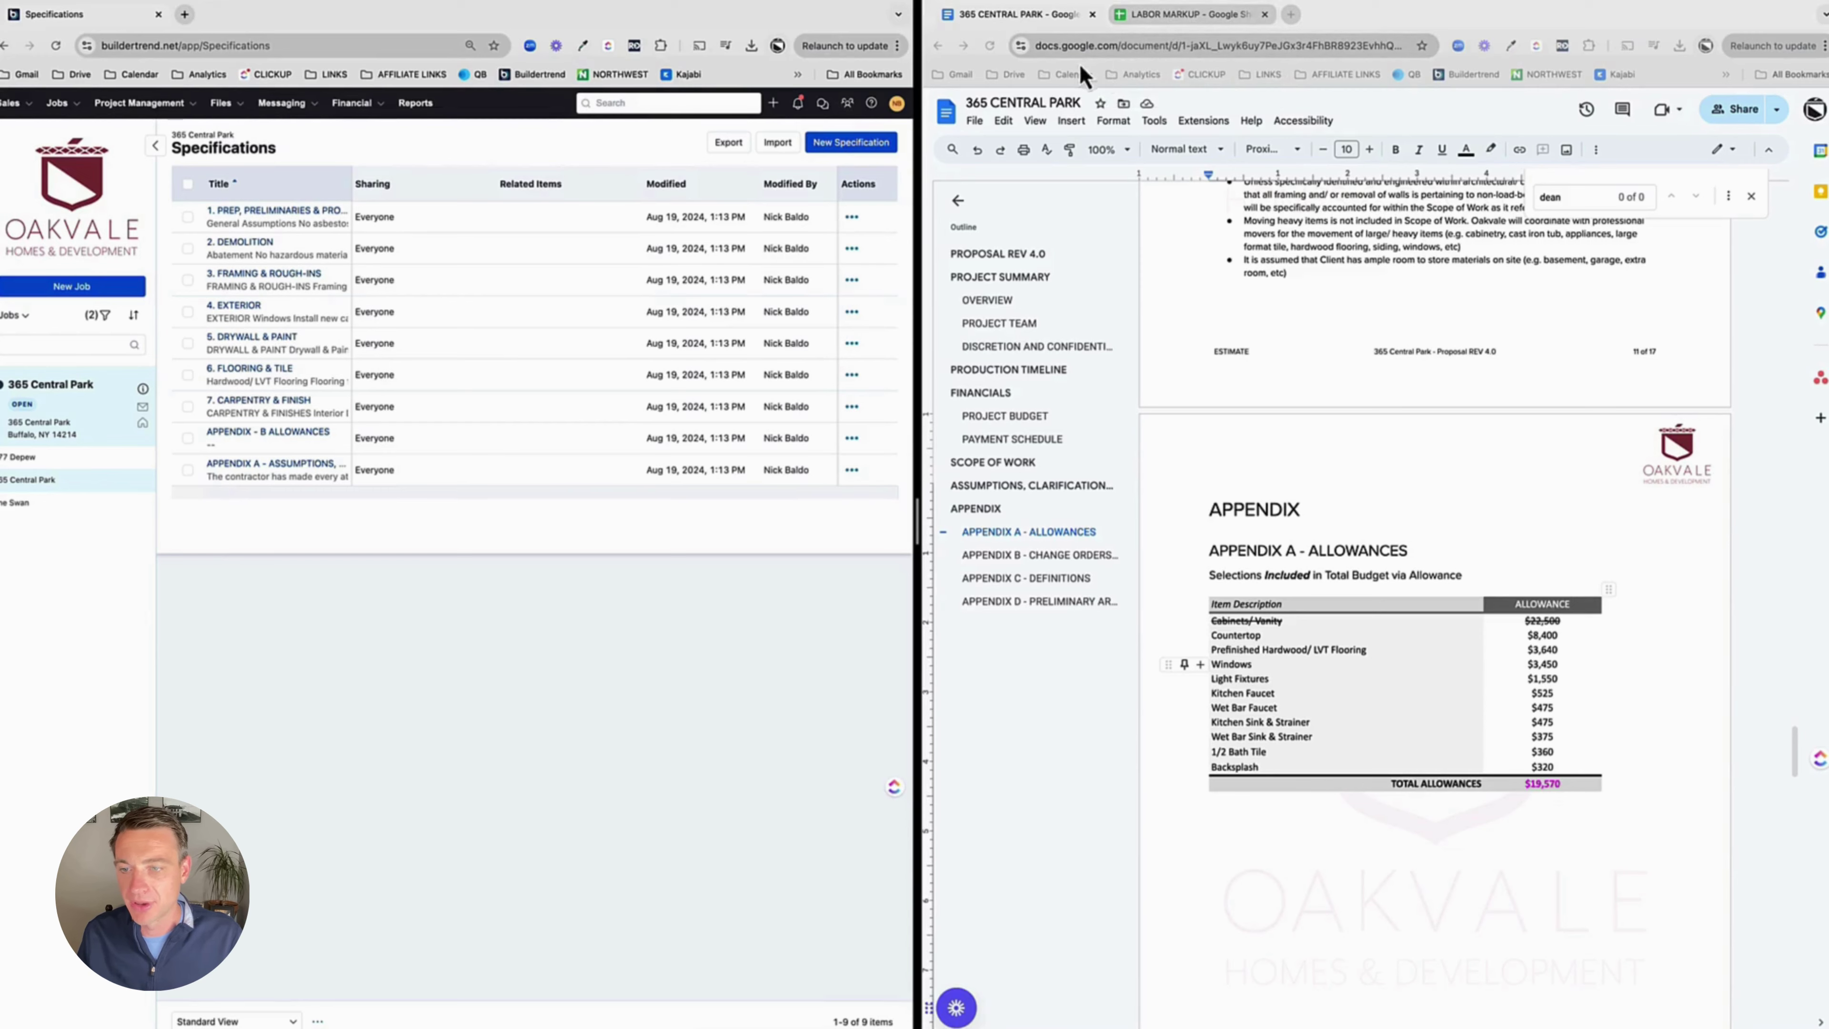
Start a new specification titled 'APPENDIX C - LABOR'
{"action": "scroll", "coordinate": [1343, 577], "scroll_direction": "down", "scroll_amount": 10}
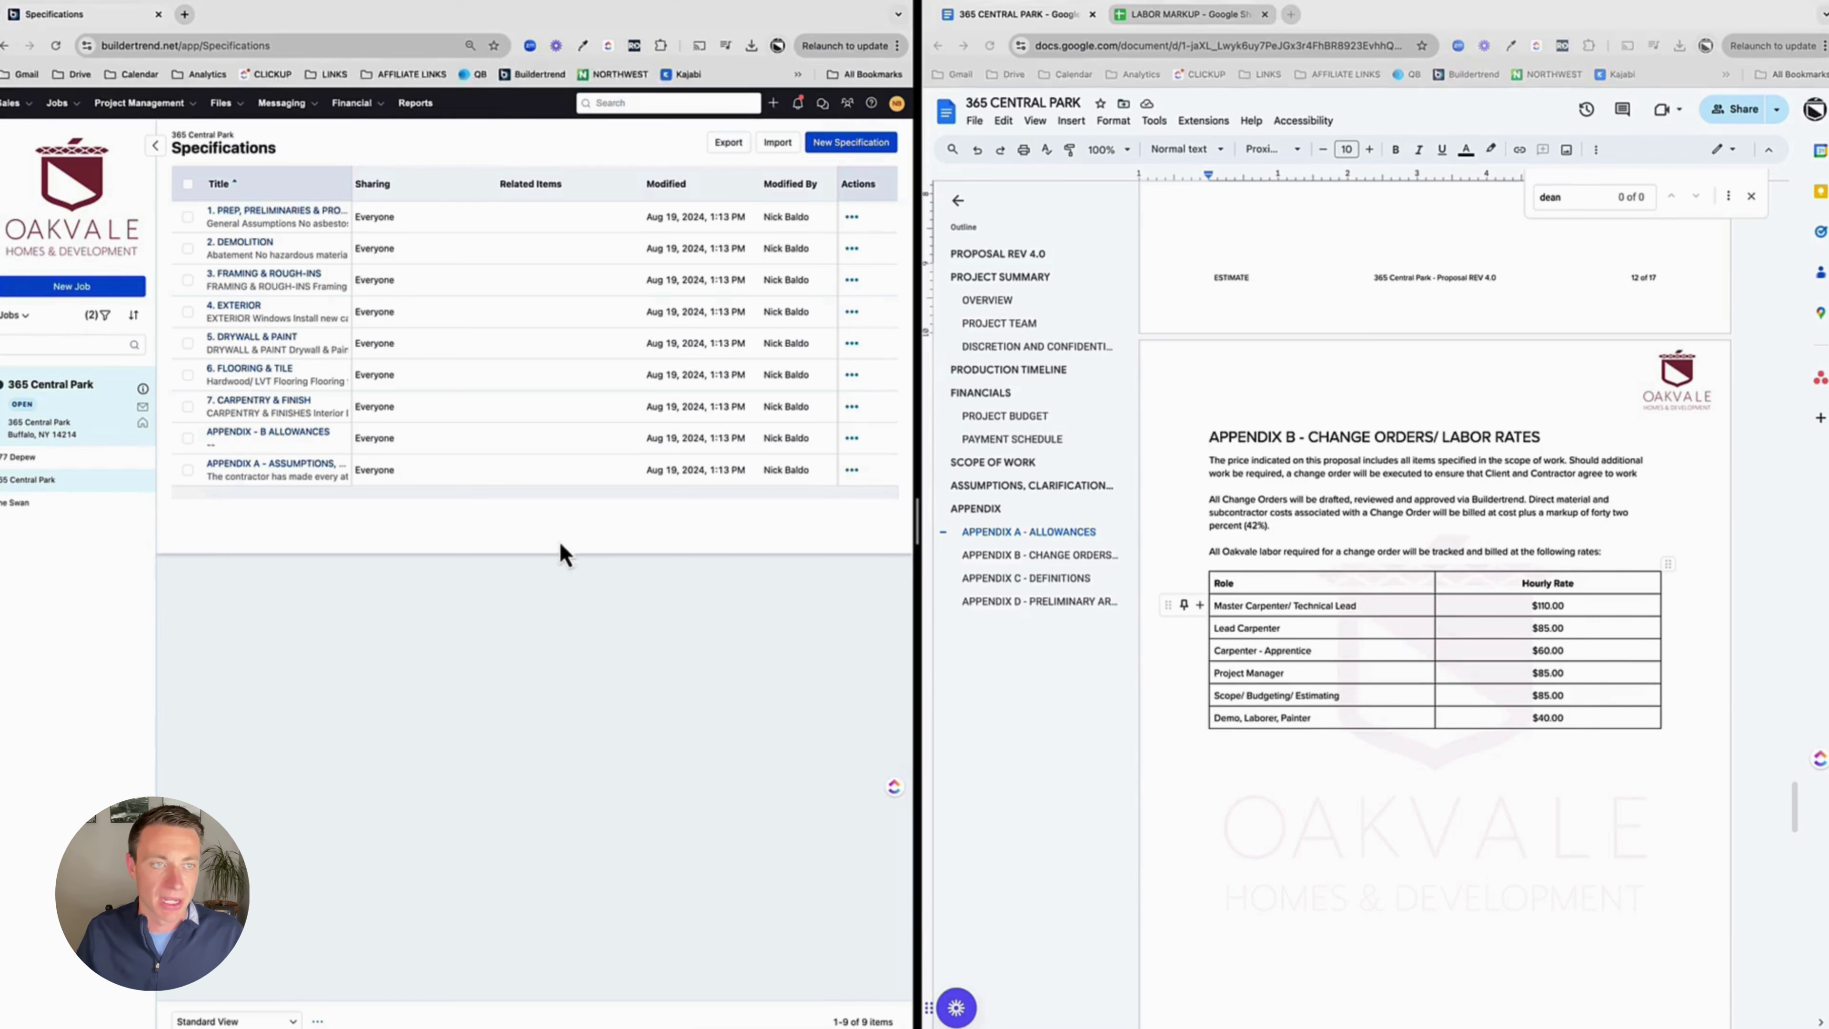
{"action": "left_click", "coordinate": [851, 142]}
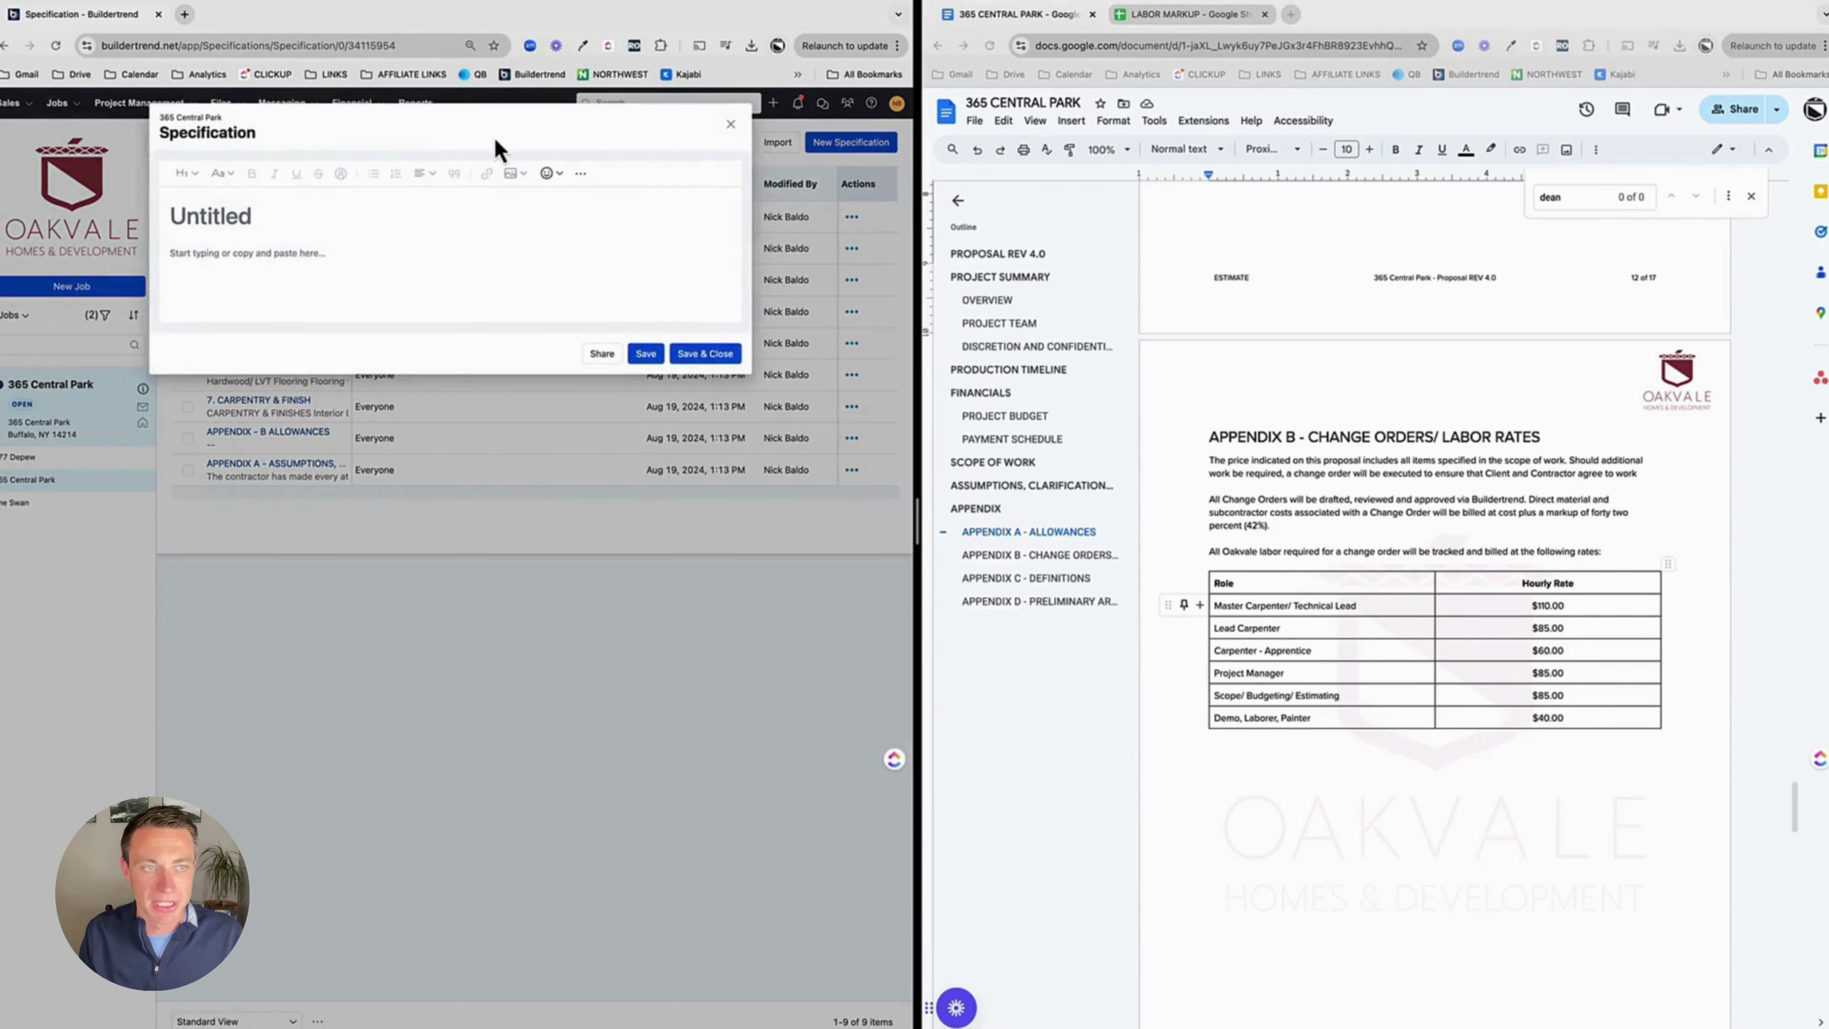
{"action": "type", "text": "APPENDI"}
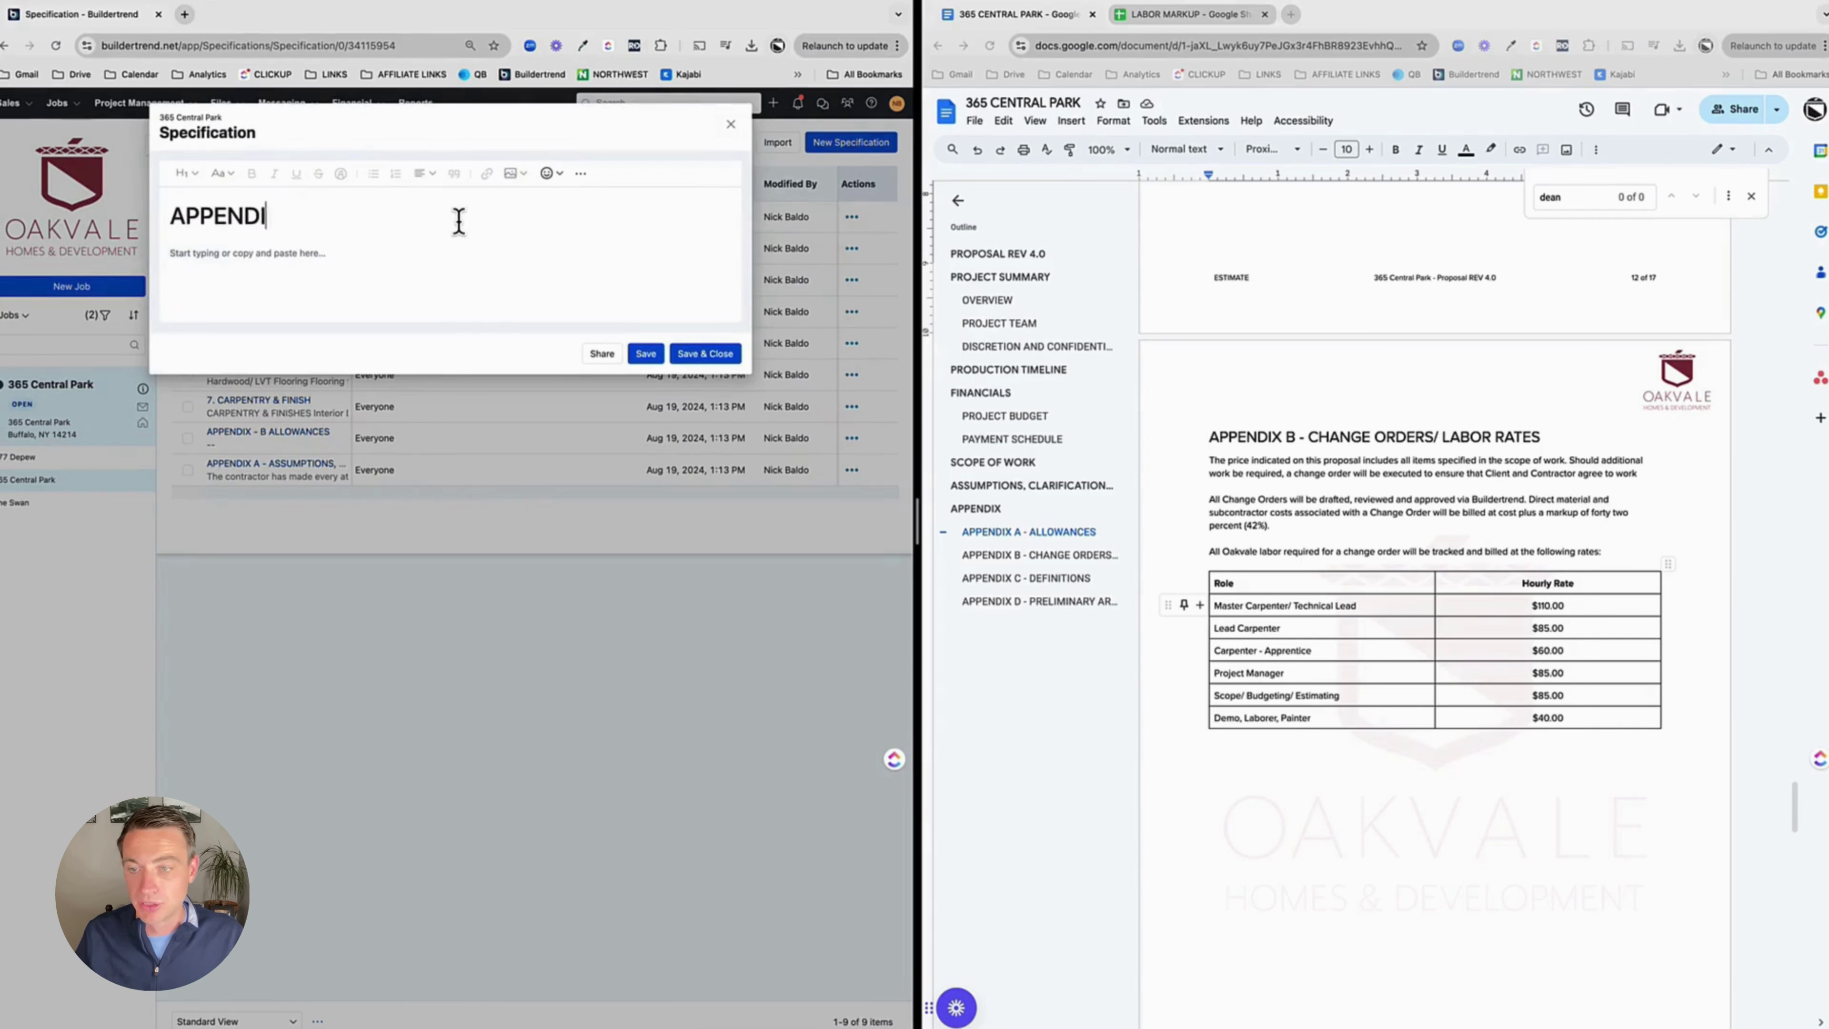
{"action": "type", "text": "X C - LABOR"}
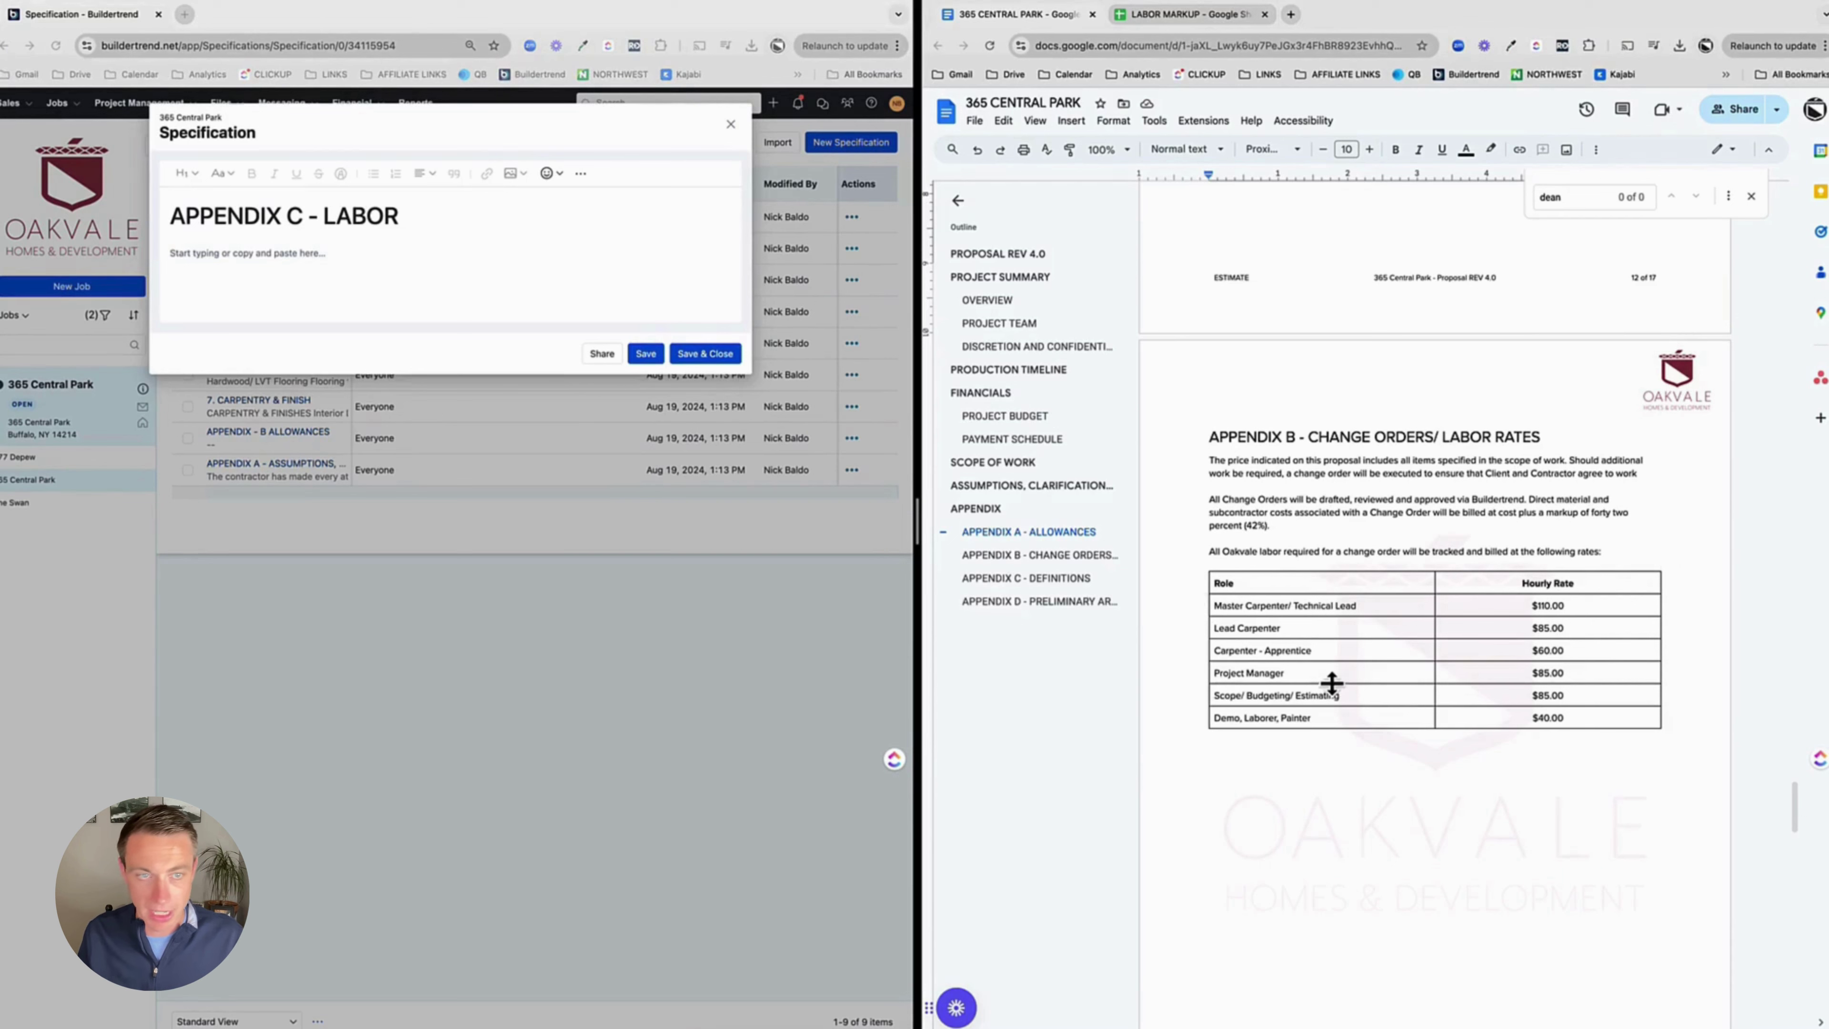
Paste the proposal's Appendix B change-order text and hourly rate table into it and save
{"action": "left_click", "coordinate": [1213, 461]}
{"action": "left_click_drag", "start_coordinate": [1213, 461], "coordinate": [1636, 710]}
{"action": "key", "text": "super+c"}
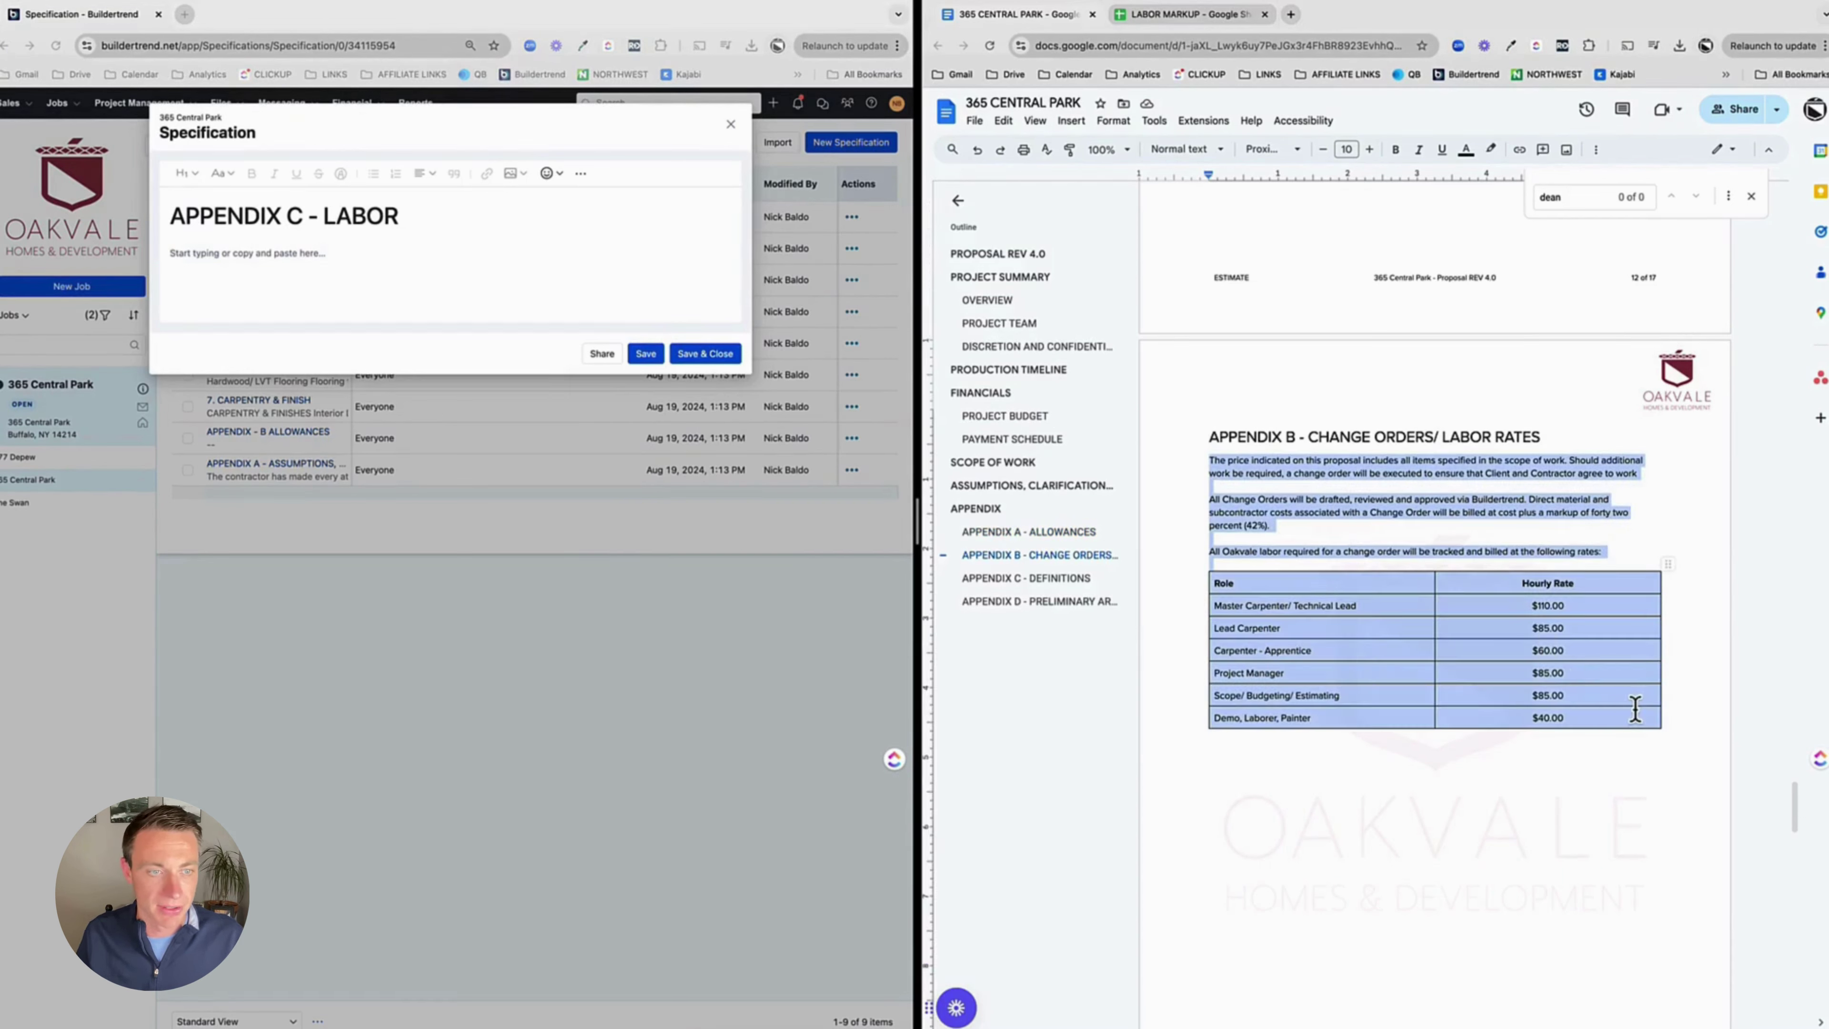
{"action": "left_click", "coordinate": [358, 252]}
{"action": "key", "text": "super+v"}
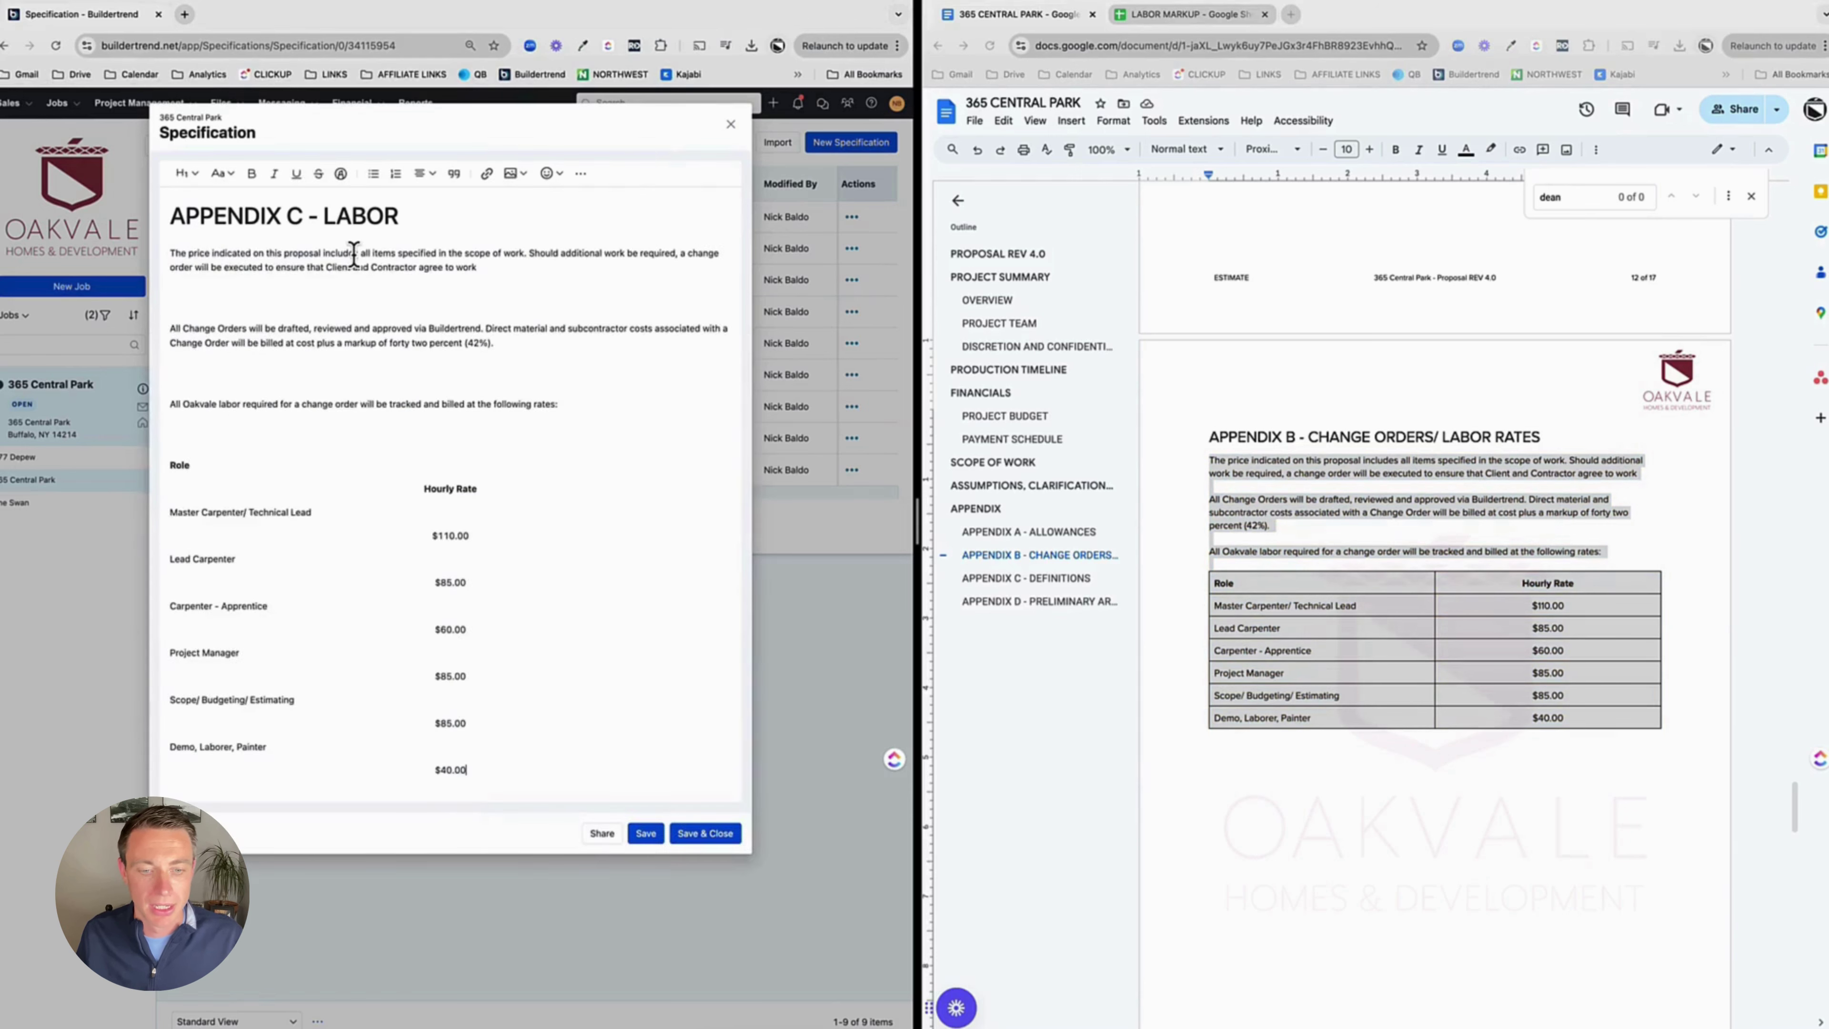
{"action": "left_click", "coordinate": [702, 835]}
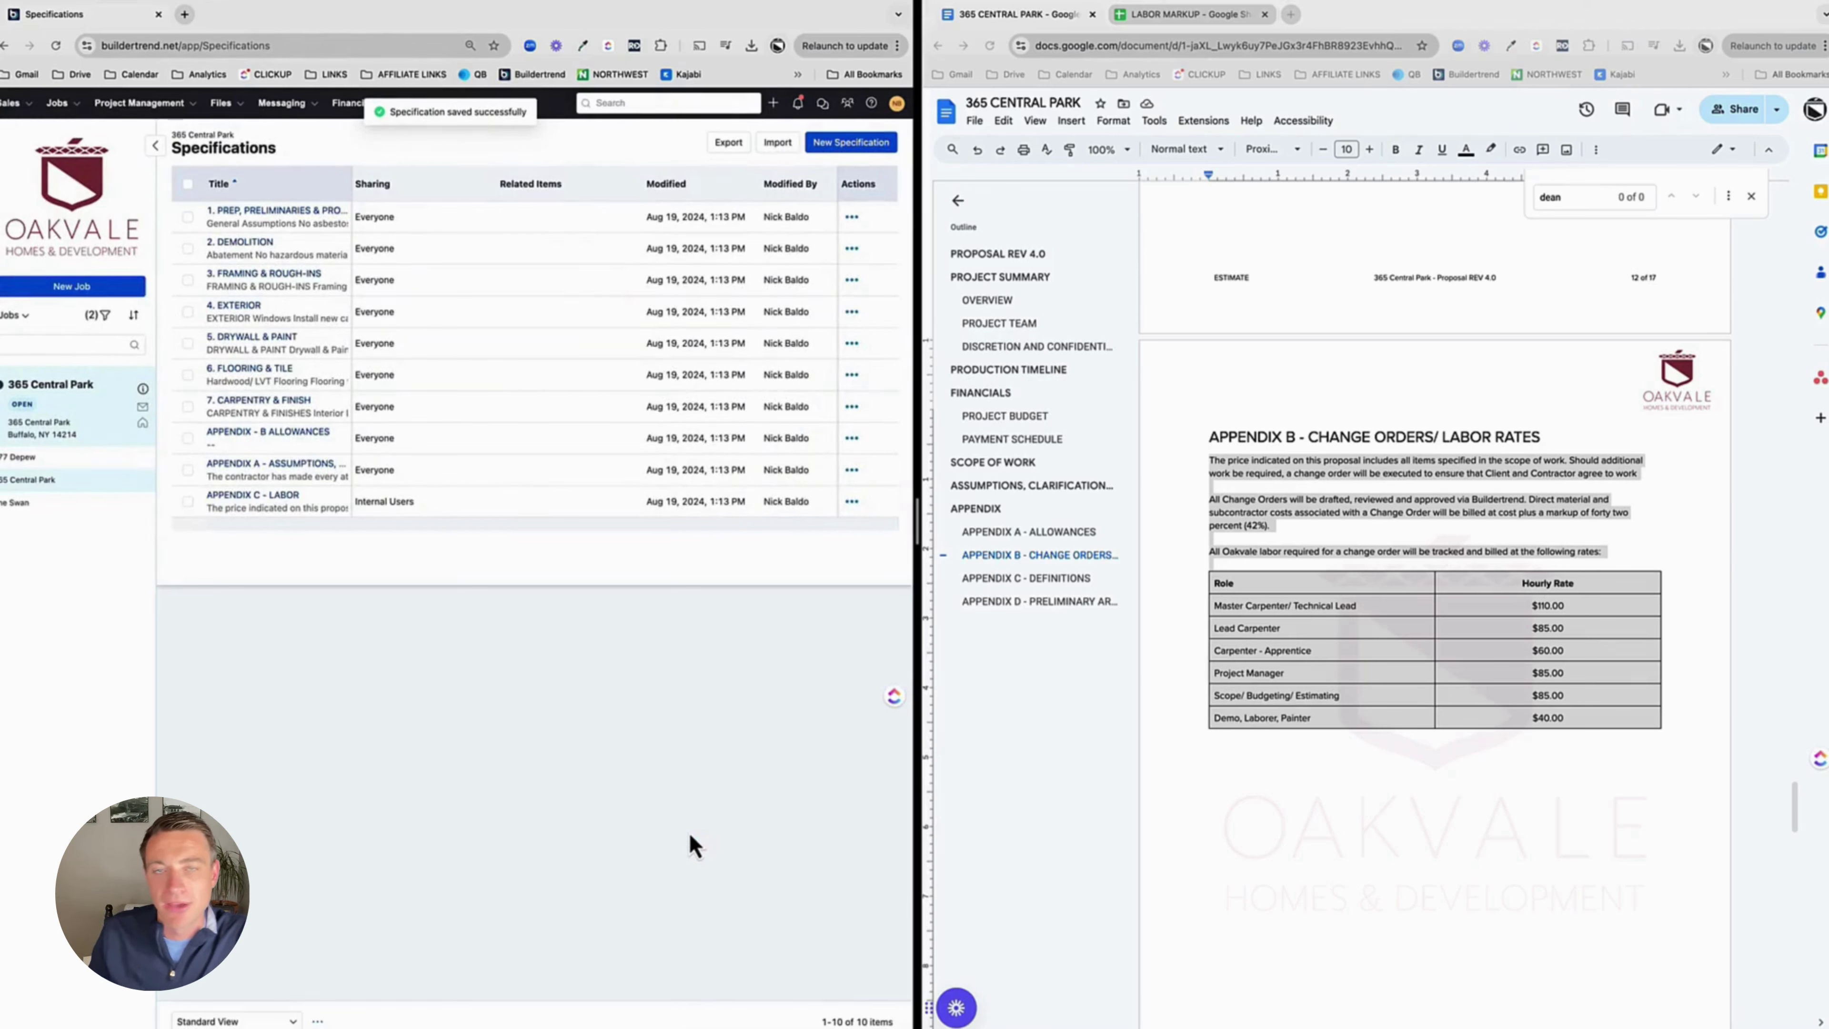
{"action": "left_click", "coordinate": [1558, 651]}
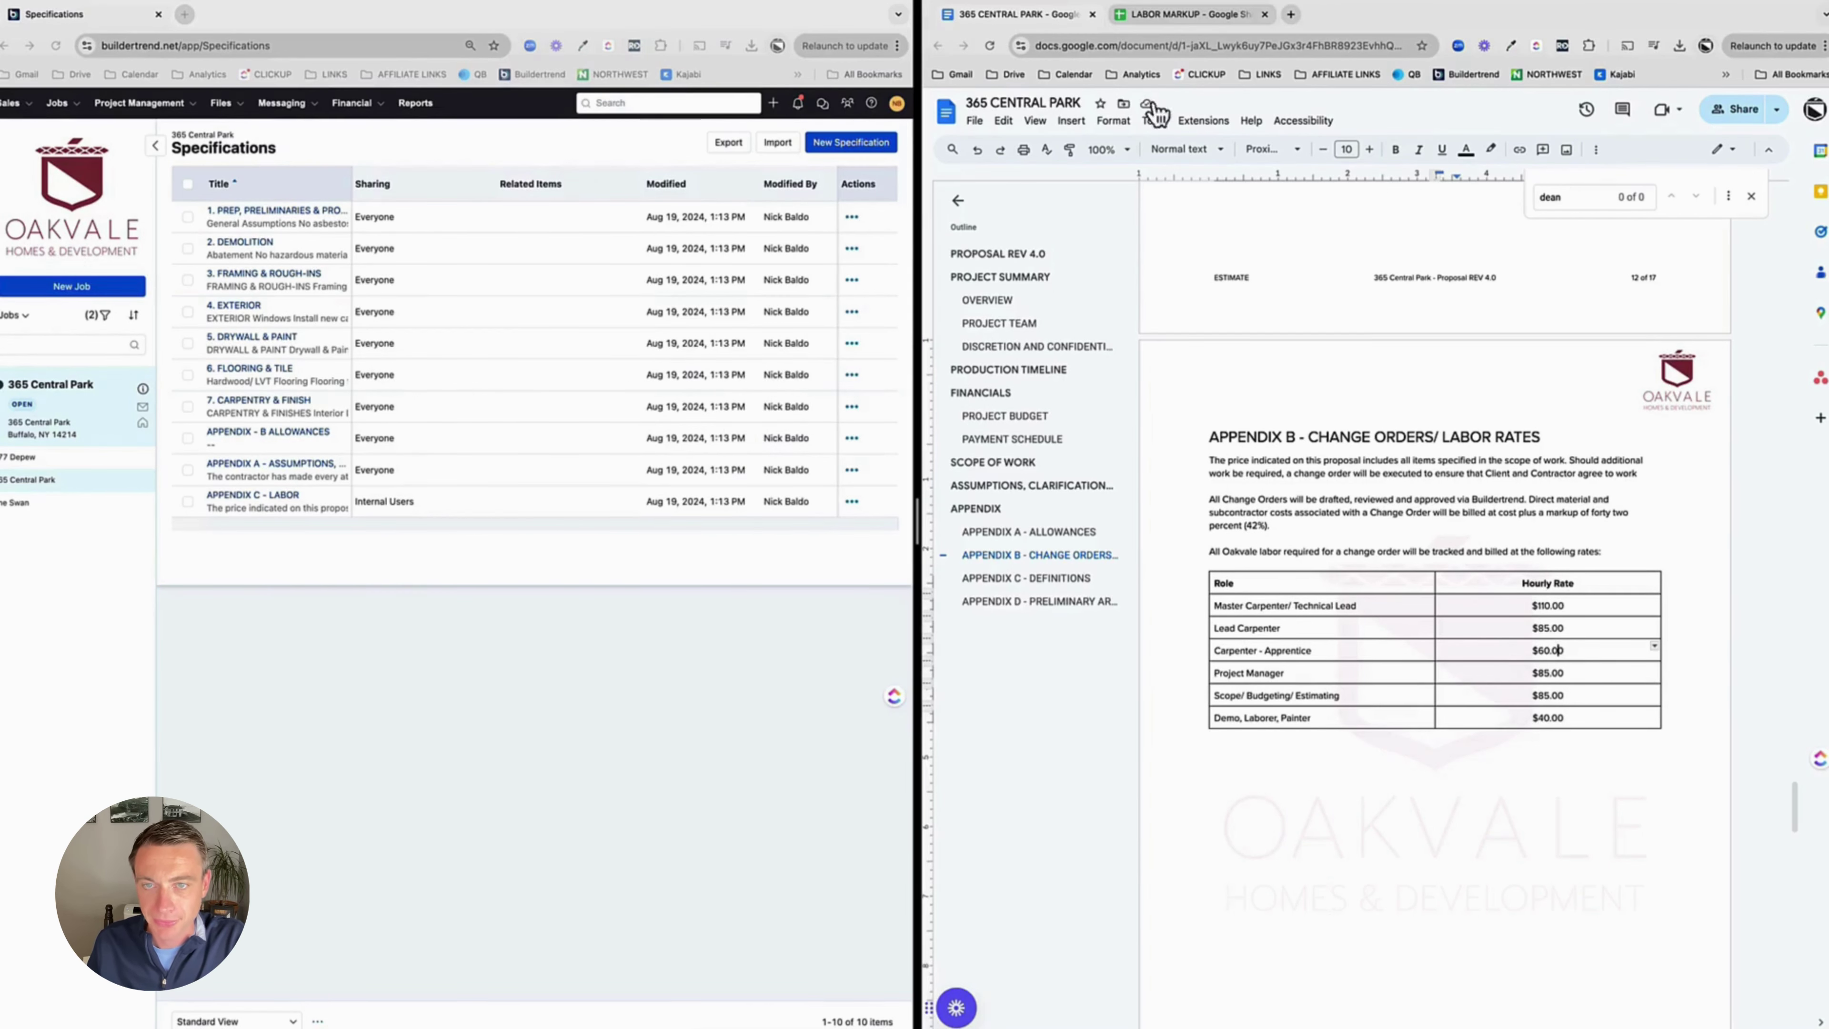
Review the LABOR MARKUP sheet's Role, COST, MARKUP % and Hourly Rate columns
{"action": "left_click", "coordinate": [1188, 14]}
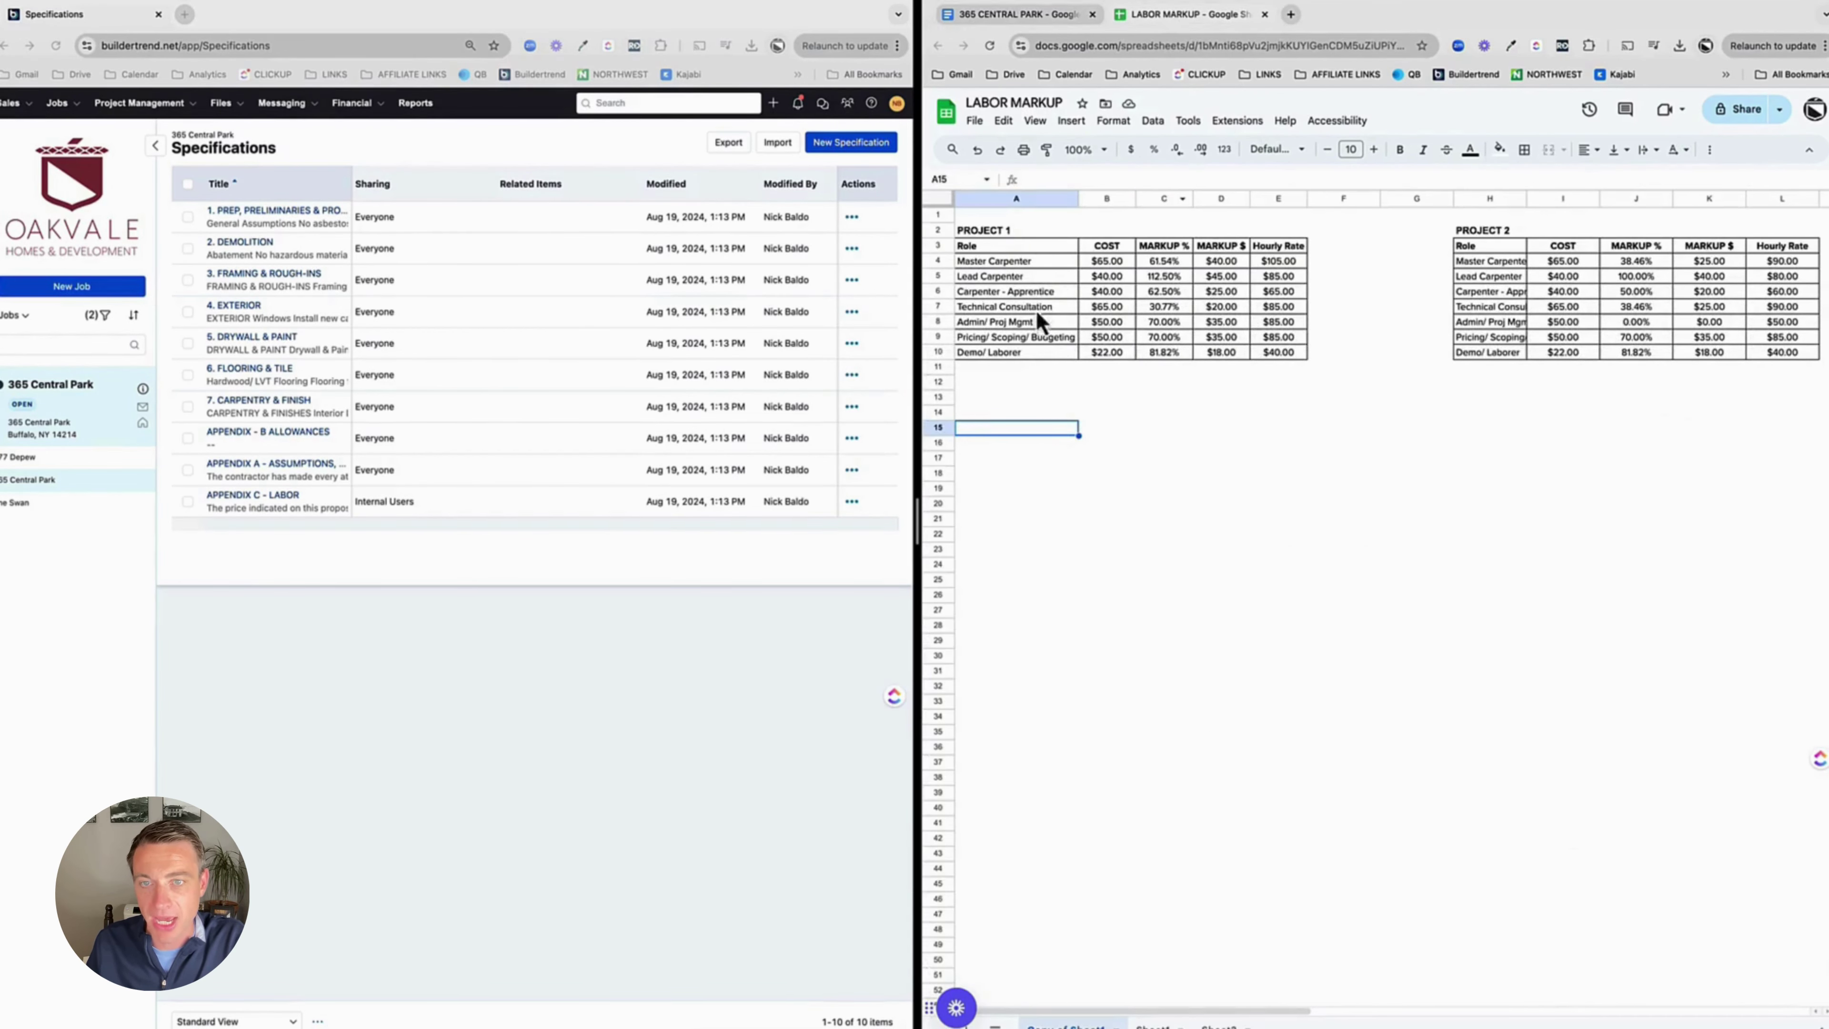
{"action": "left_click_drag", "start_coordinate": [1020, 249], "coordinate": [1005, 360]}
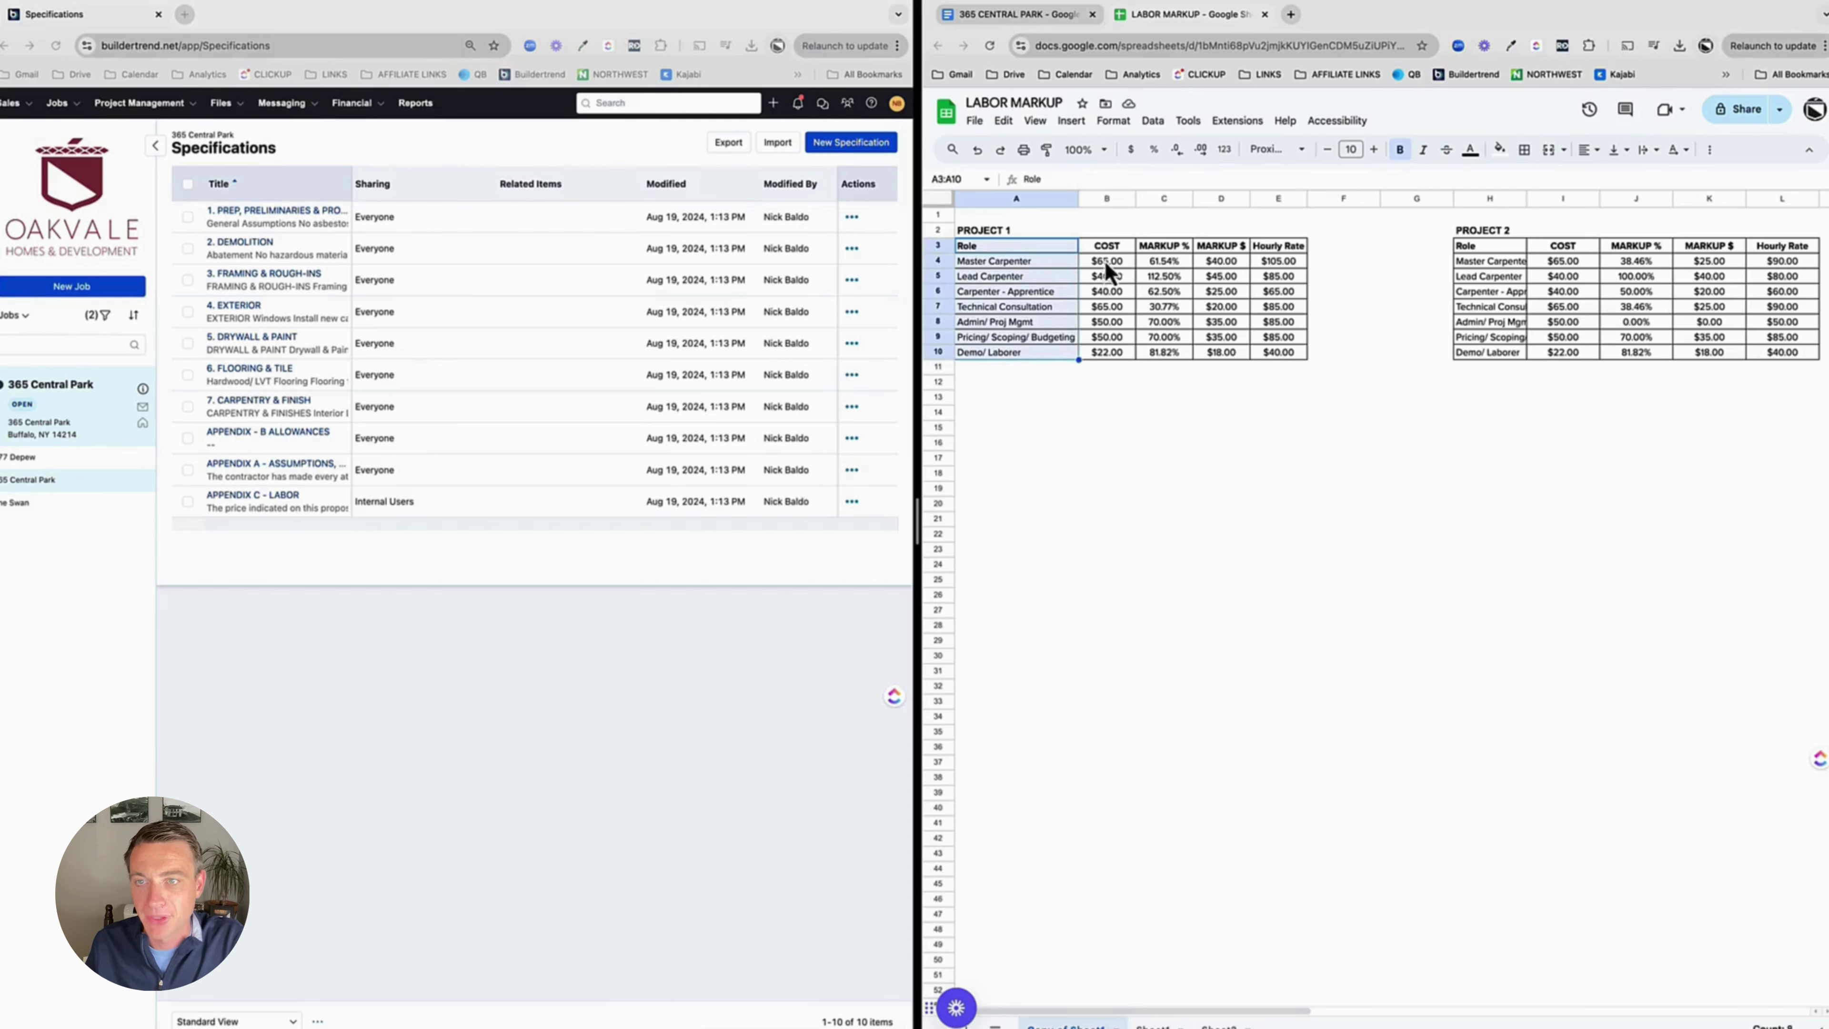
{"action": "left_click_drag", "start_coordinate": [1105, 260], "coordinate": [1144, 365]}
{"action": "left_click_drag", "start_coordinate": [1291, 246], "coordinate": [1269, 359]}
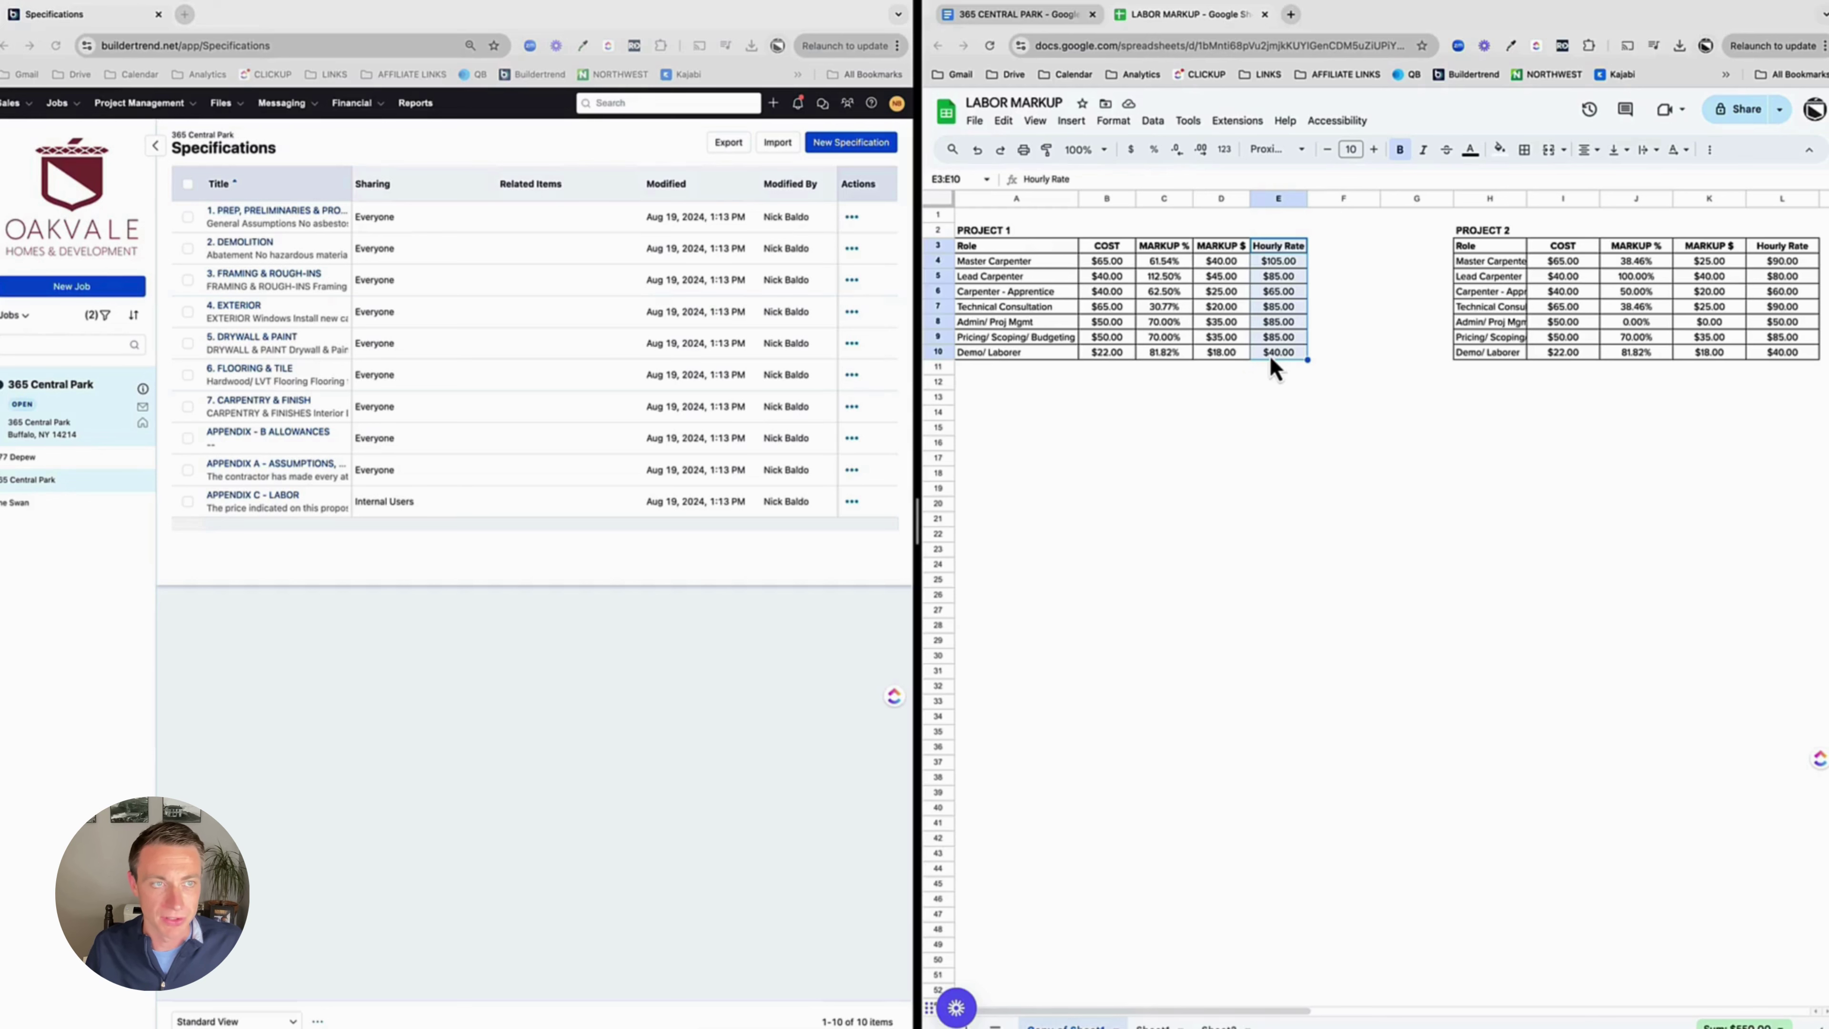
{"action": "left_click", "coordinate": [1222, 398]}
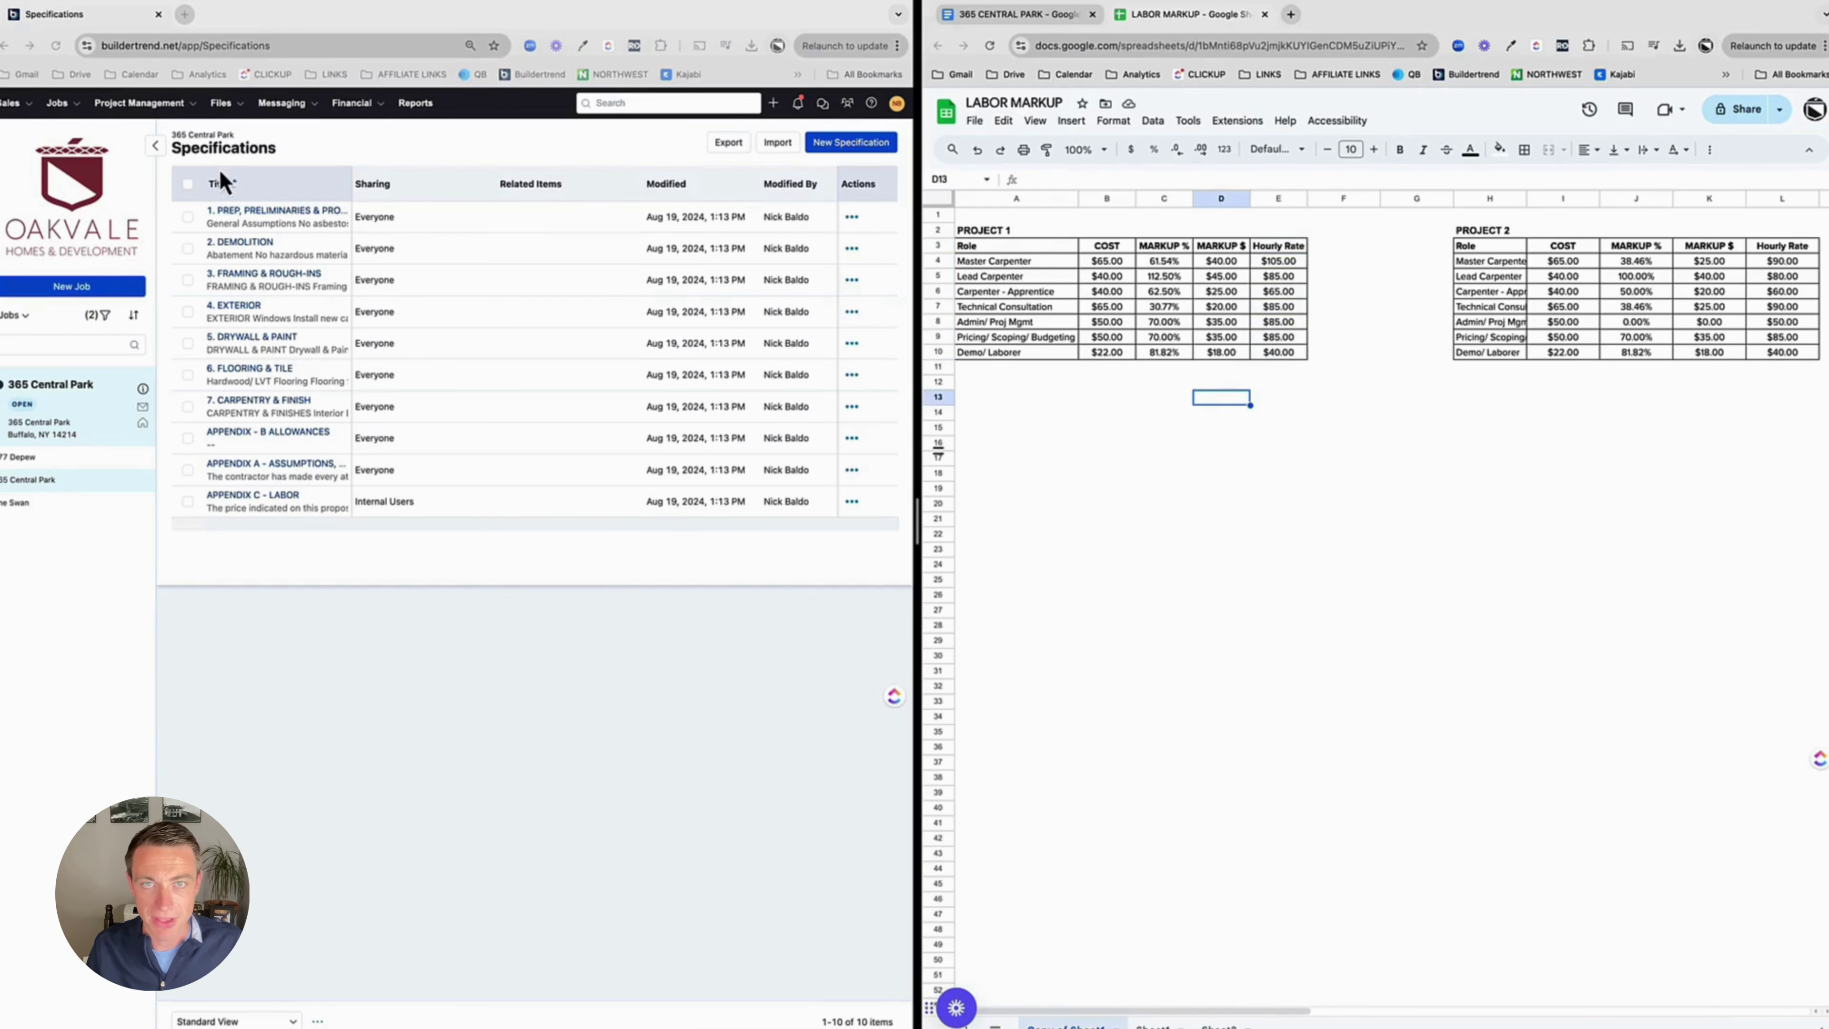
Share all ten specifications with Owners only, leaving Subs/Vendors unticked
{"action": "left_click", "coordinate": [189, 185]}
{"action": "left_click", "coordinate": [187, 184]}
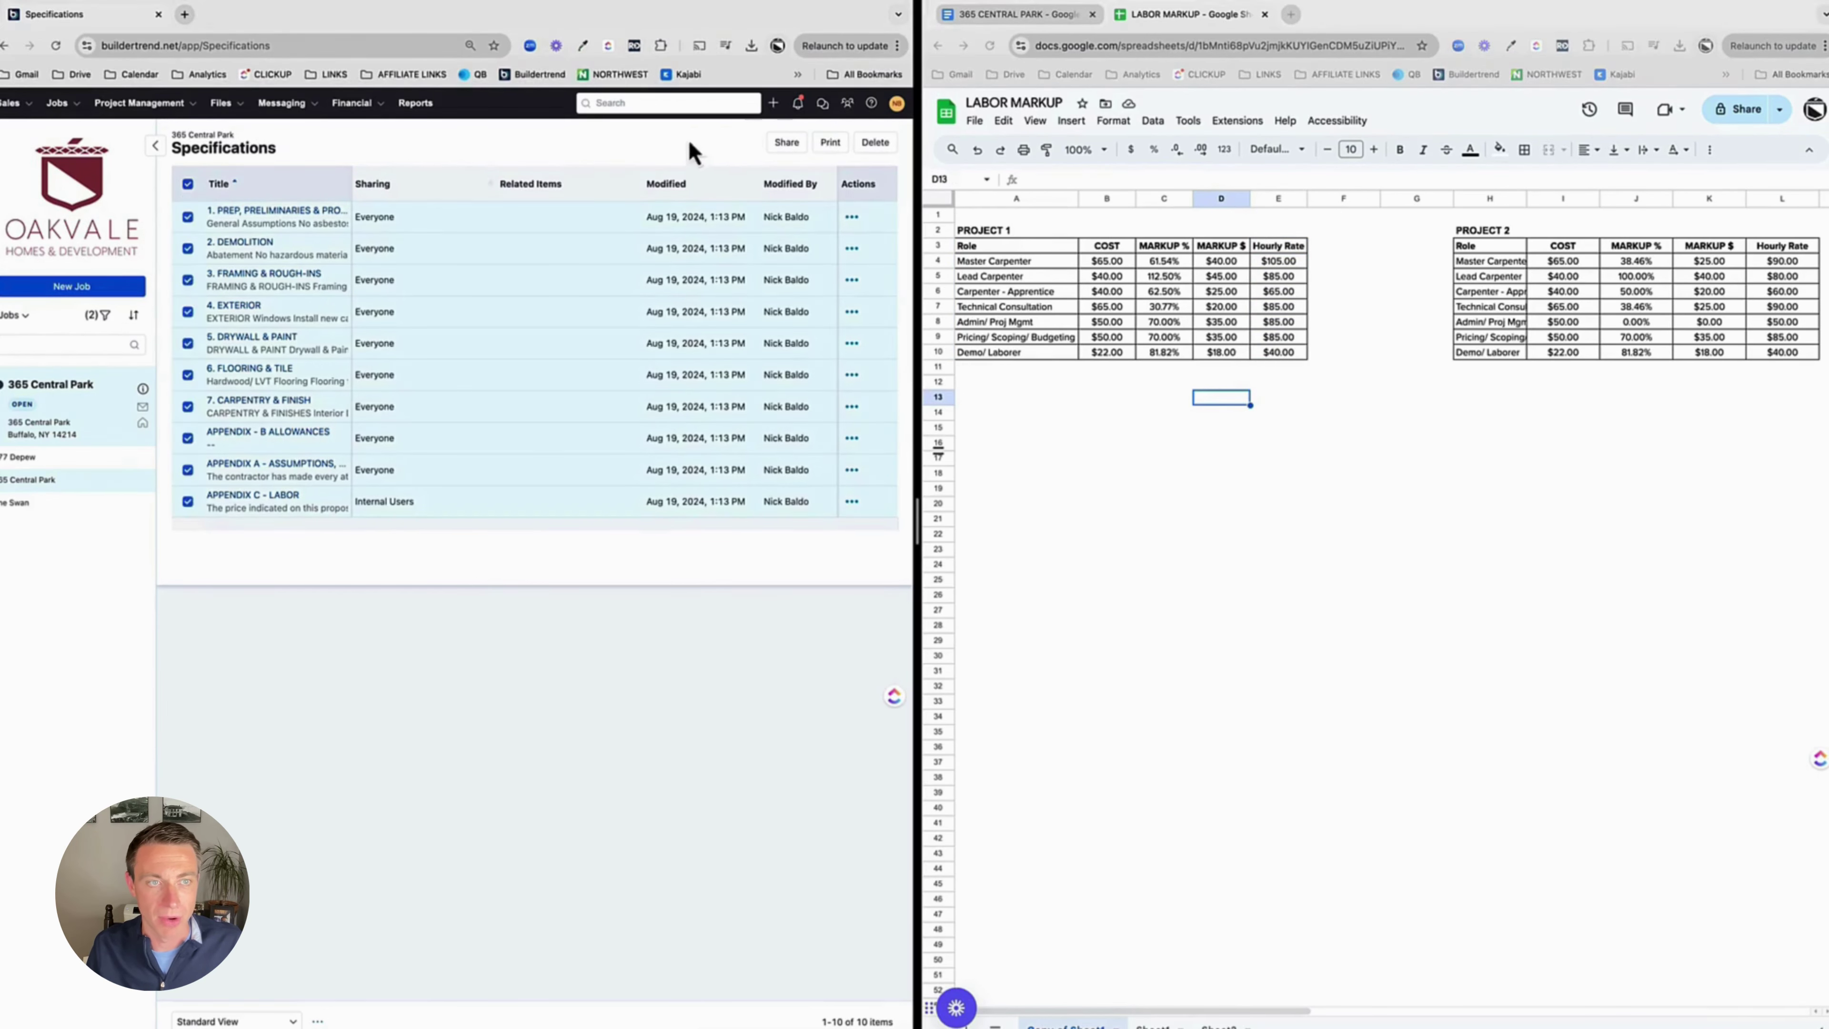
{"action": "left_click", "coordinate": [792, 146]}
{"action": "left_click", "coordinate": [335, 208]}
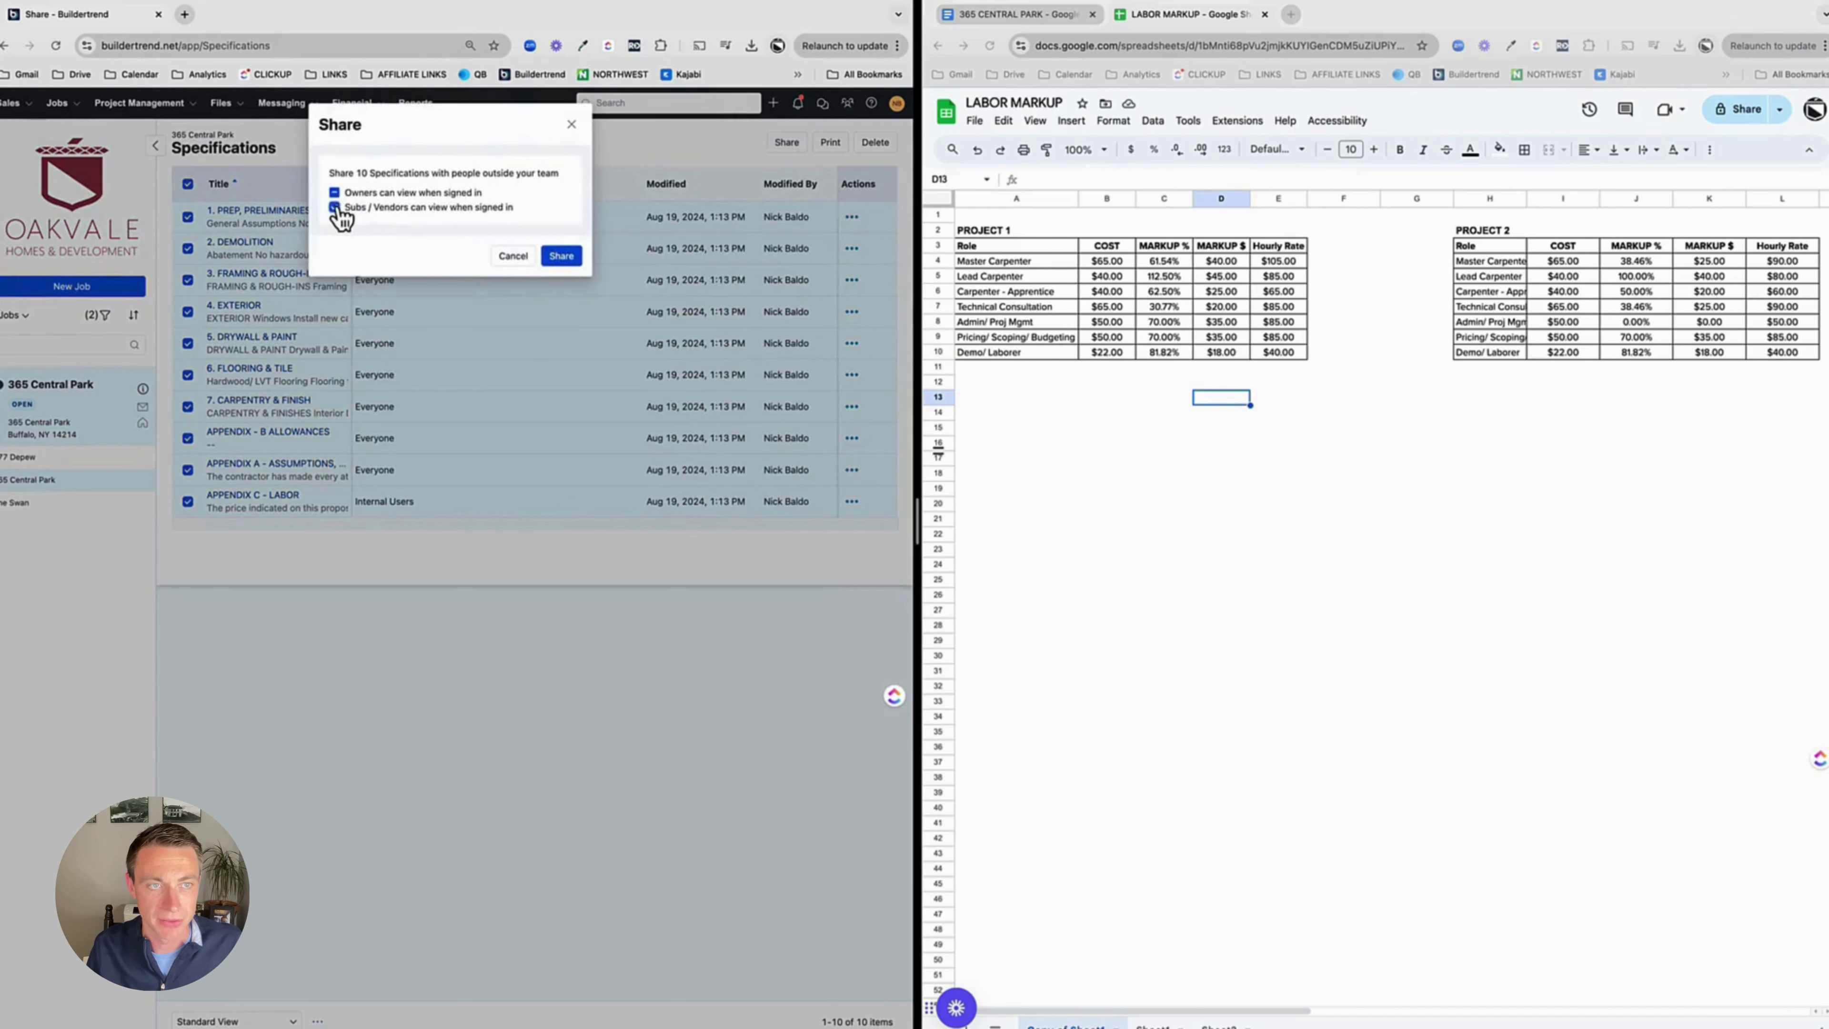
{"action": "left_click", "coordinate": [335, 208]}
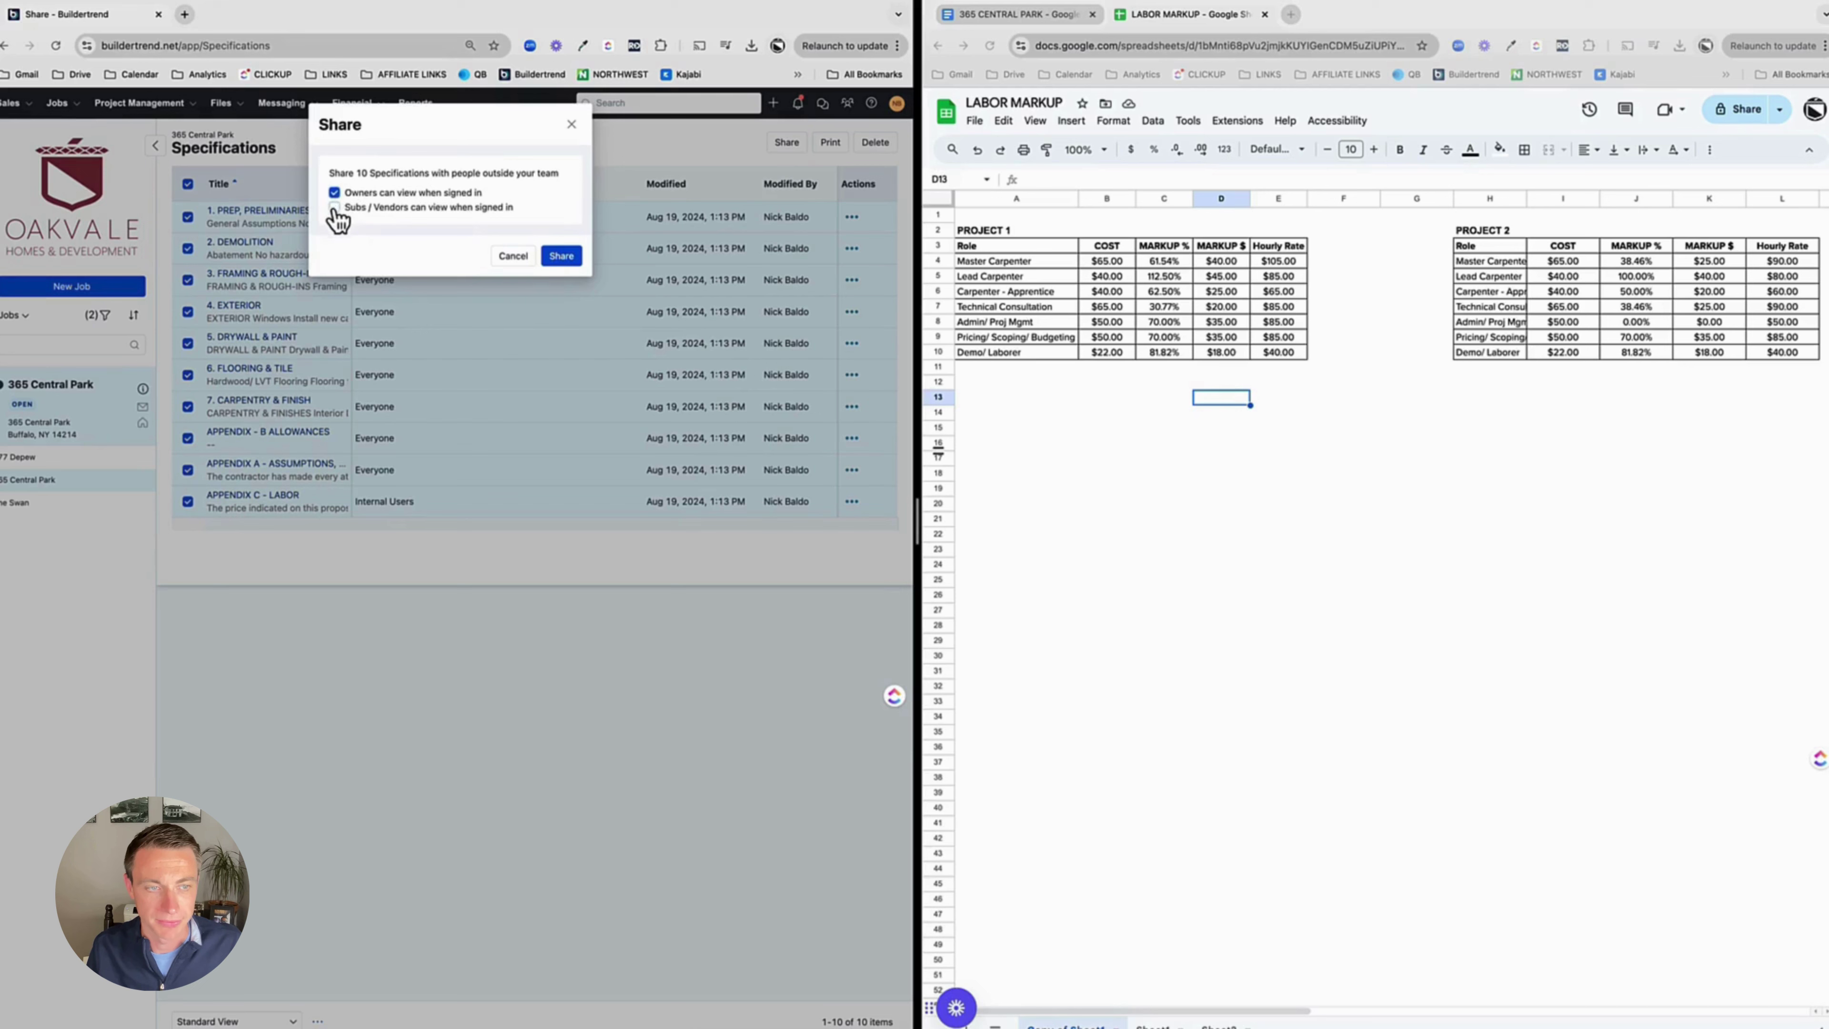
{"action": "left_click", "coordinate": [561, 256]}
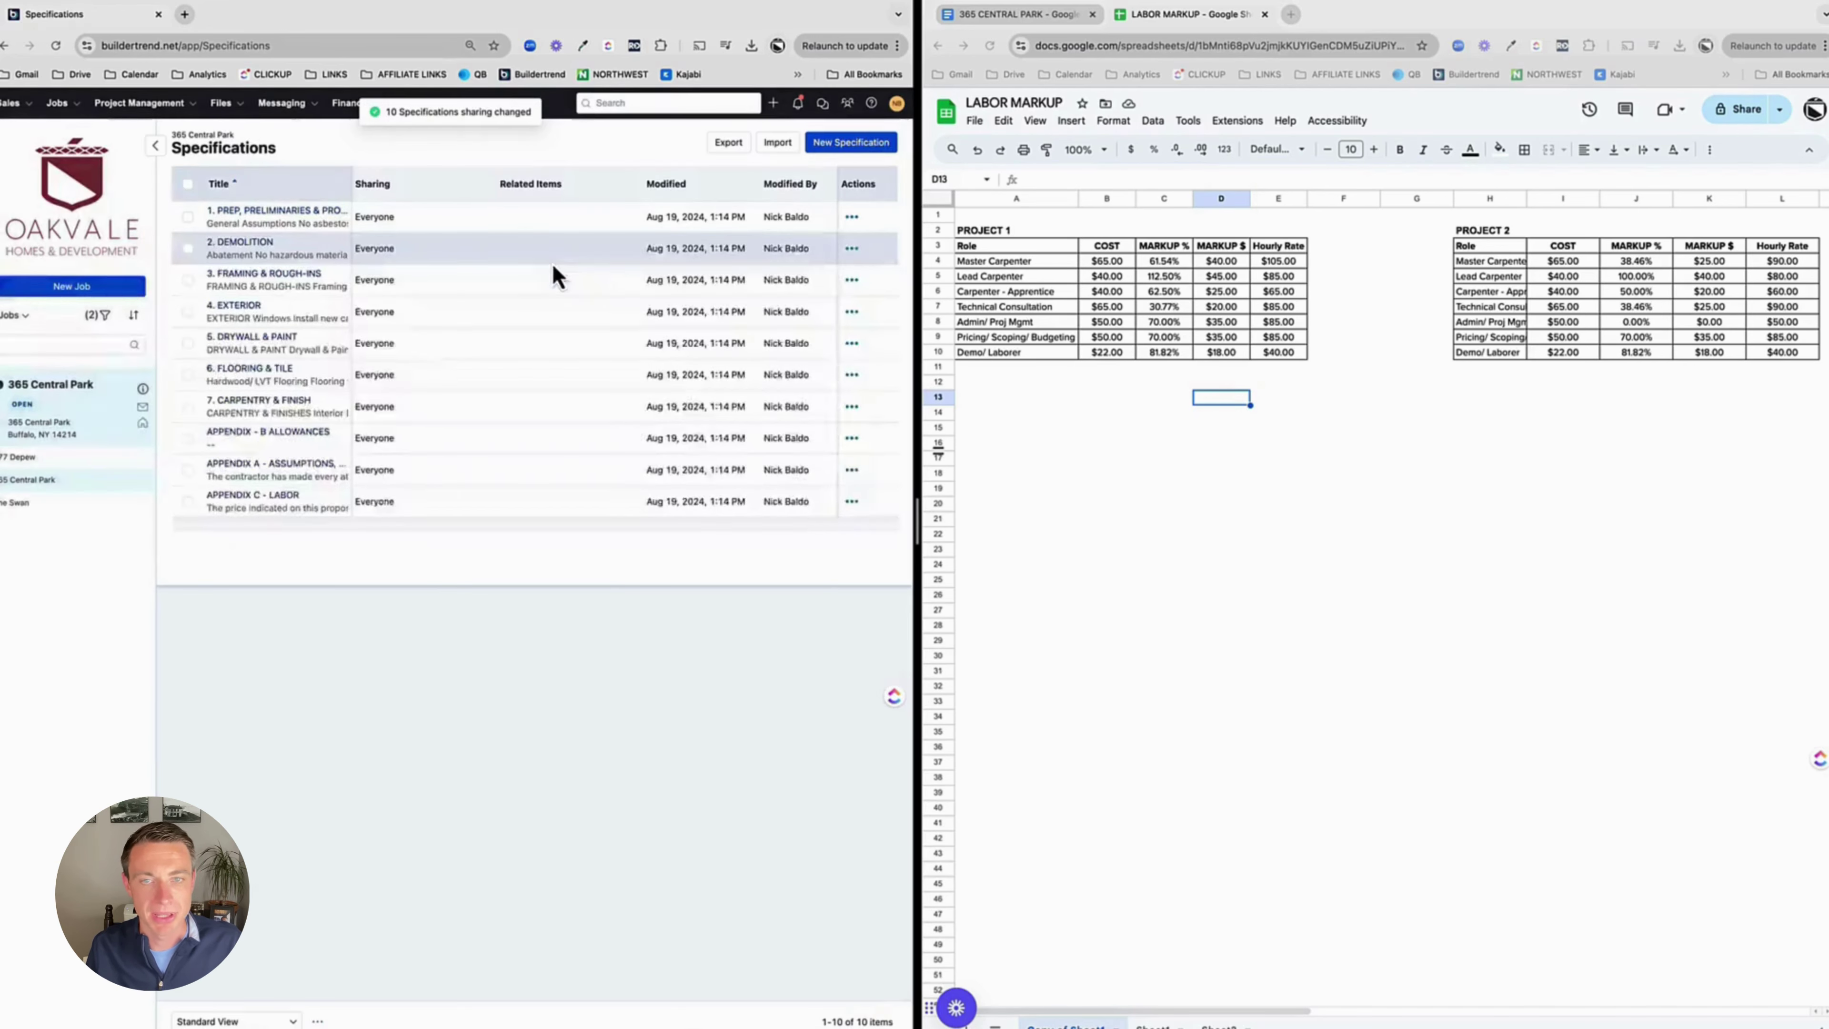
Start a new specification titled 'INTERNAL LABOR PRICING'
{"action": "left_click", "coordinate": [874, 150]}
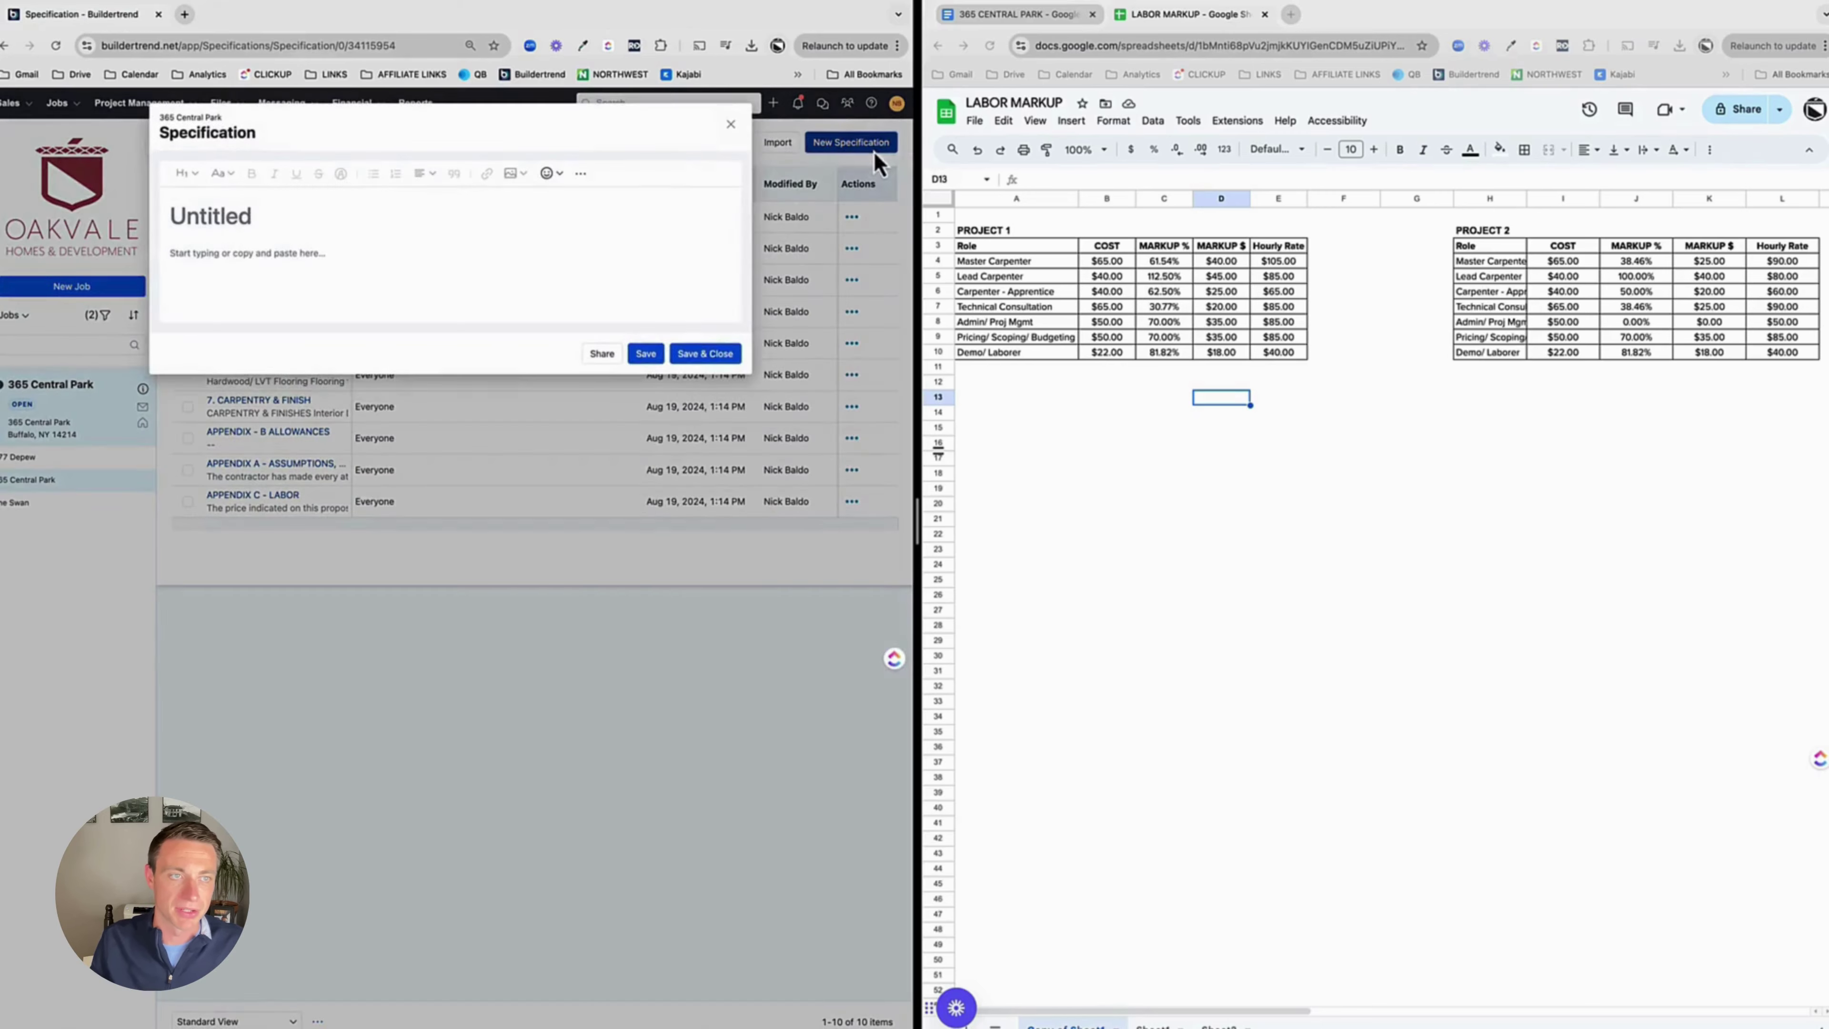
{"action": "left_click", "coordinate": [1229, 392]}
{"action": "left_click", "coordinate": [278, 216]}
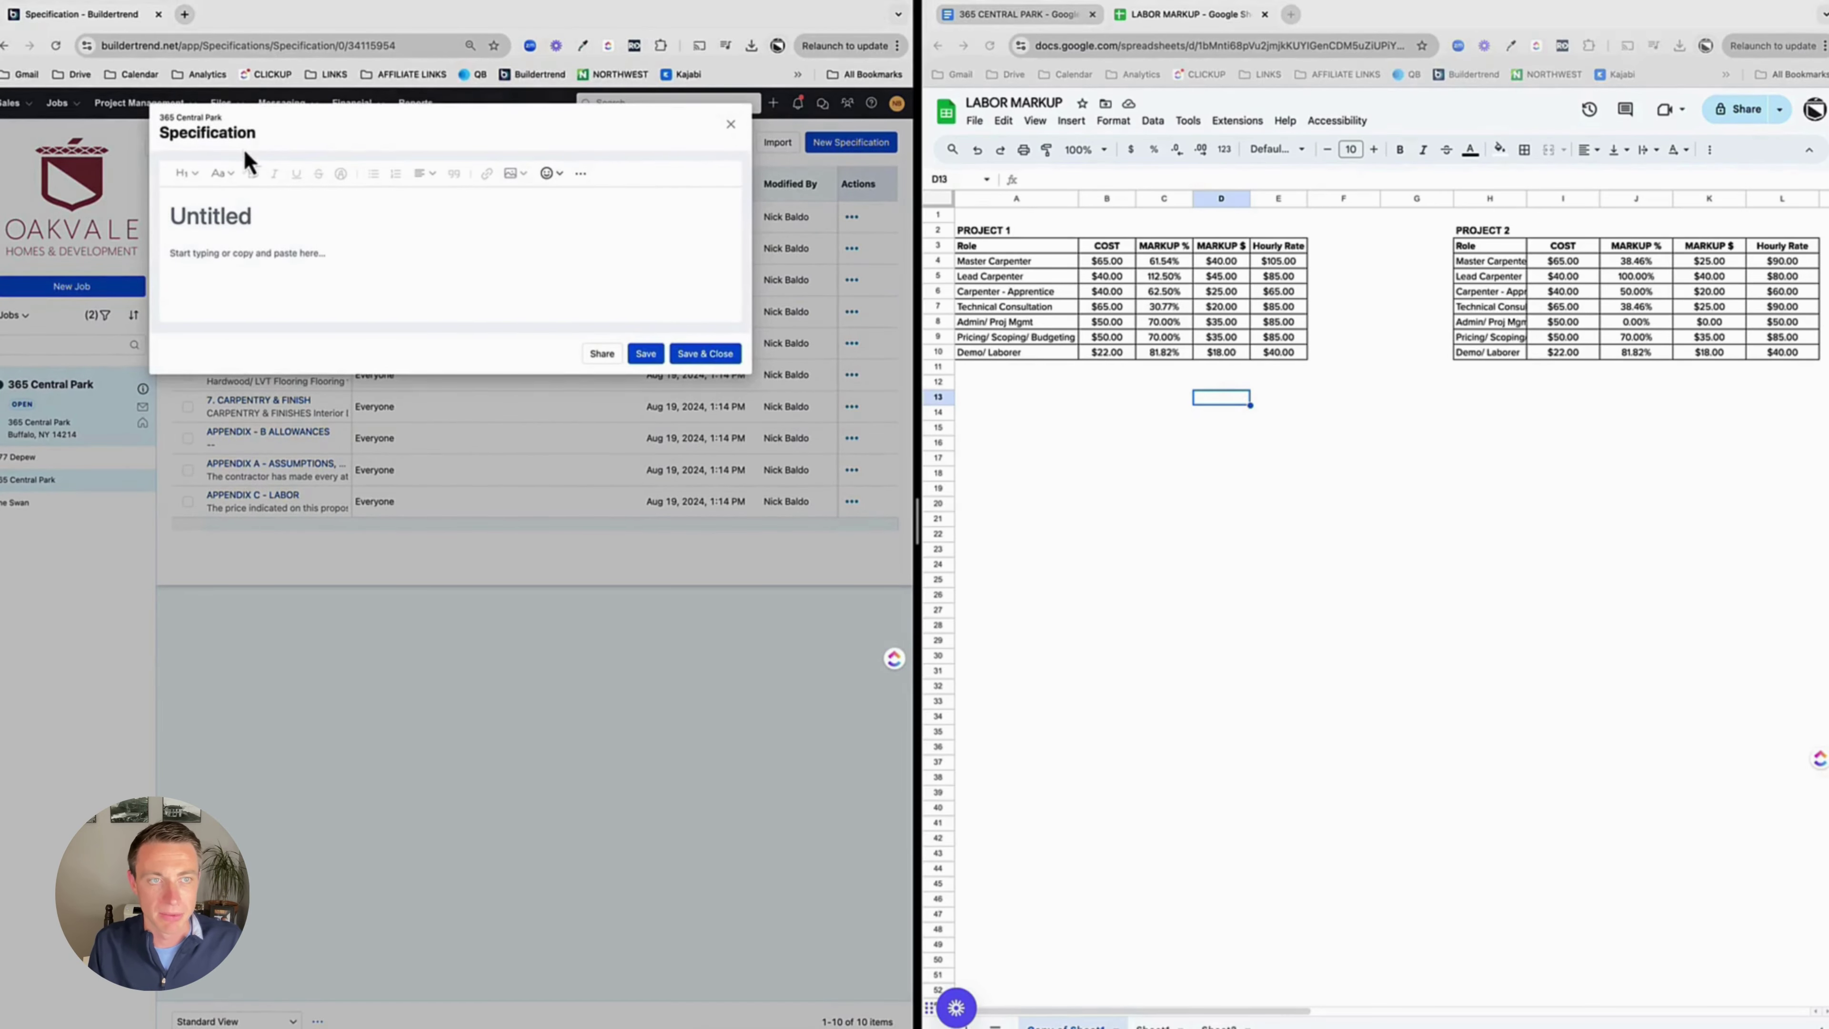
{"action": "left_click", "coordinate": [244, 213]}
{"action": "type", "text": "INTERNAL LA"}
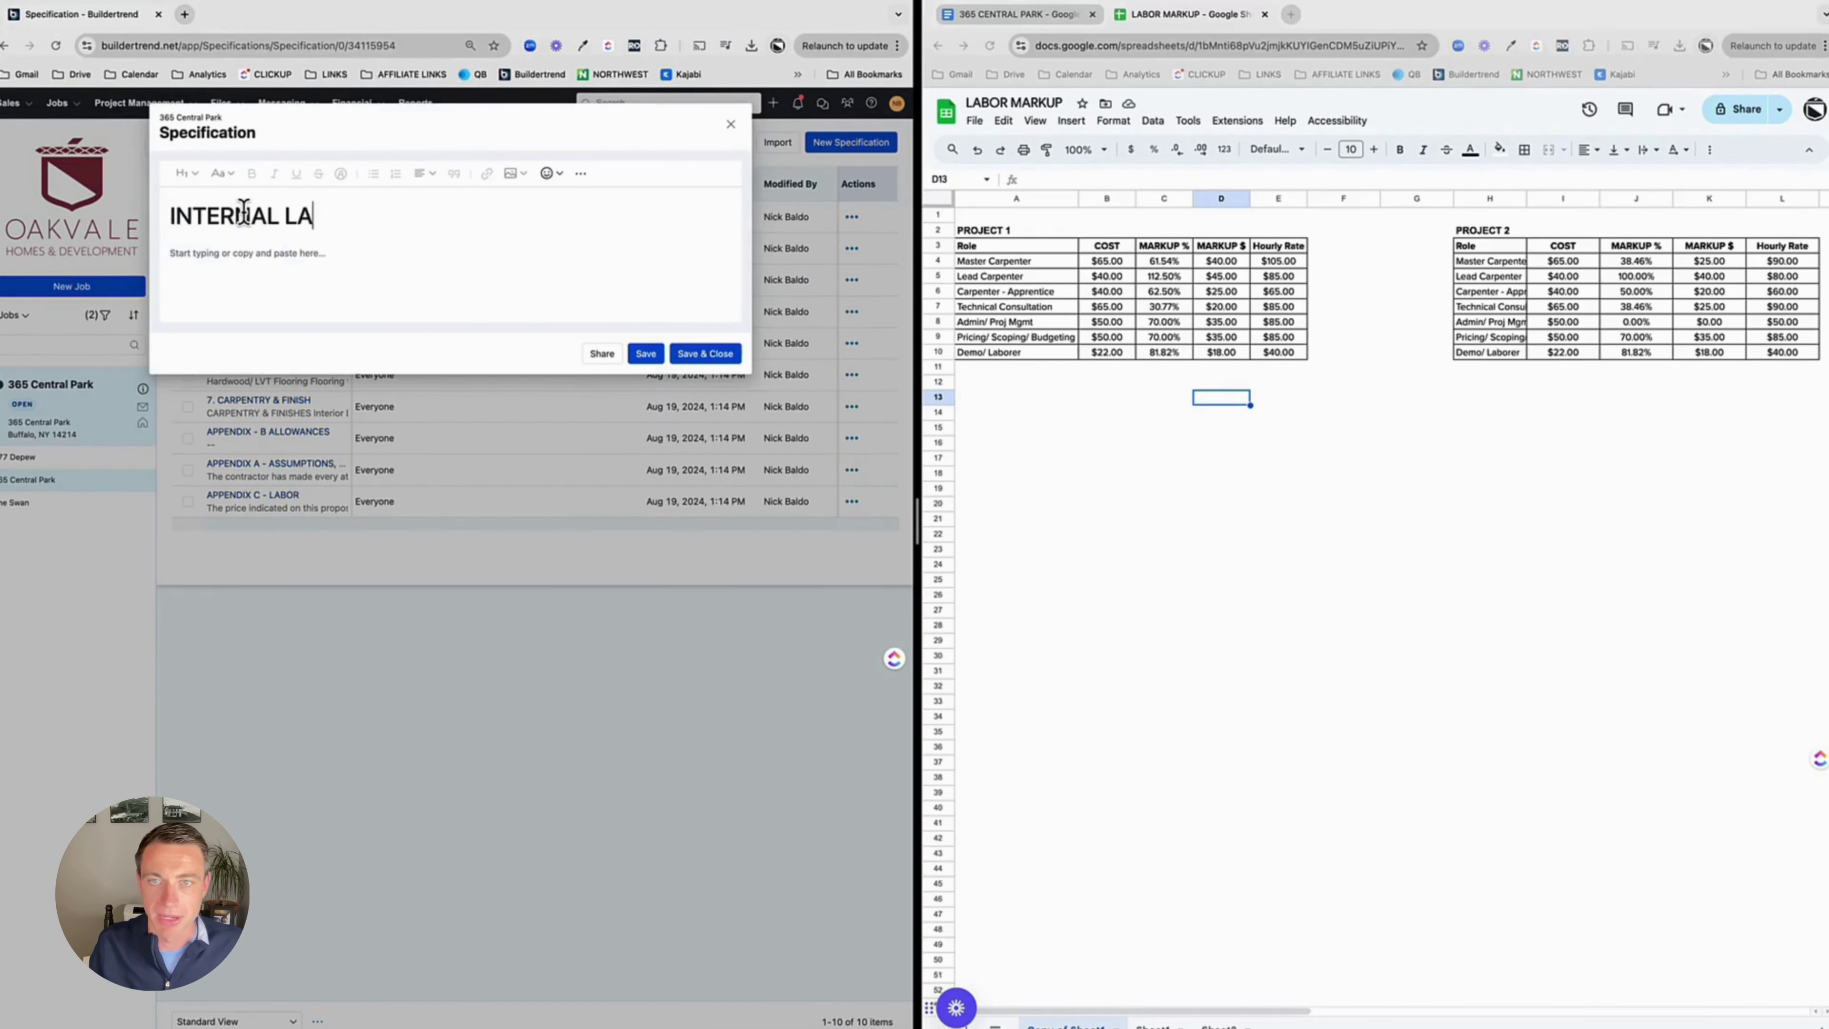
{"action": "type", "text": "BOR PRICING"}
Capture a screenshot of the Project 1 labor cost and markup table
{"action": "key", "text": "super+a"}
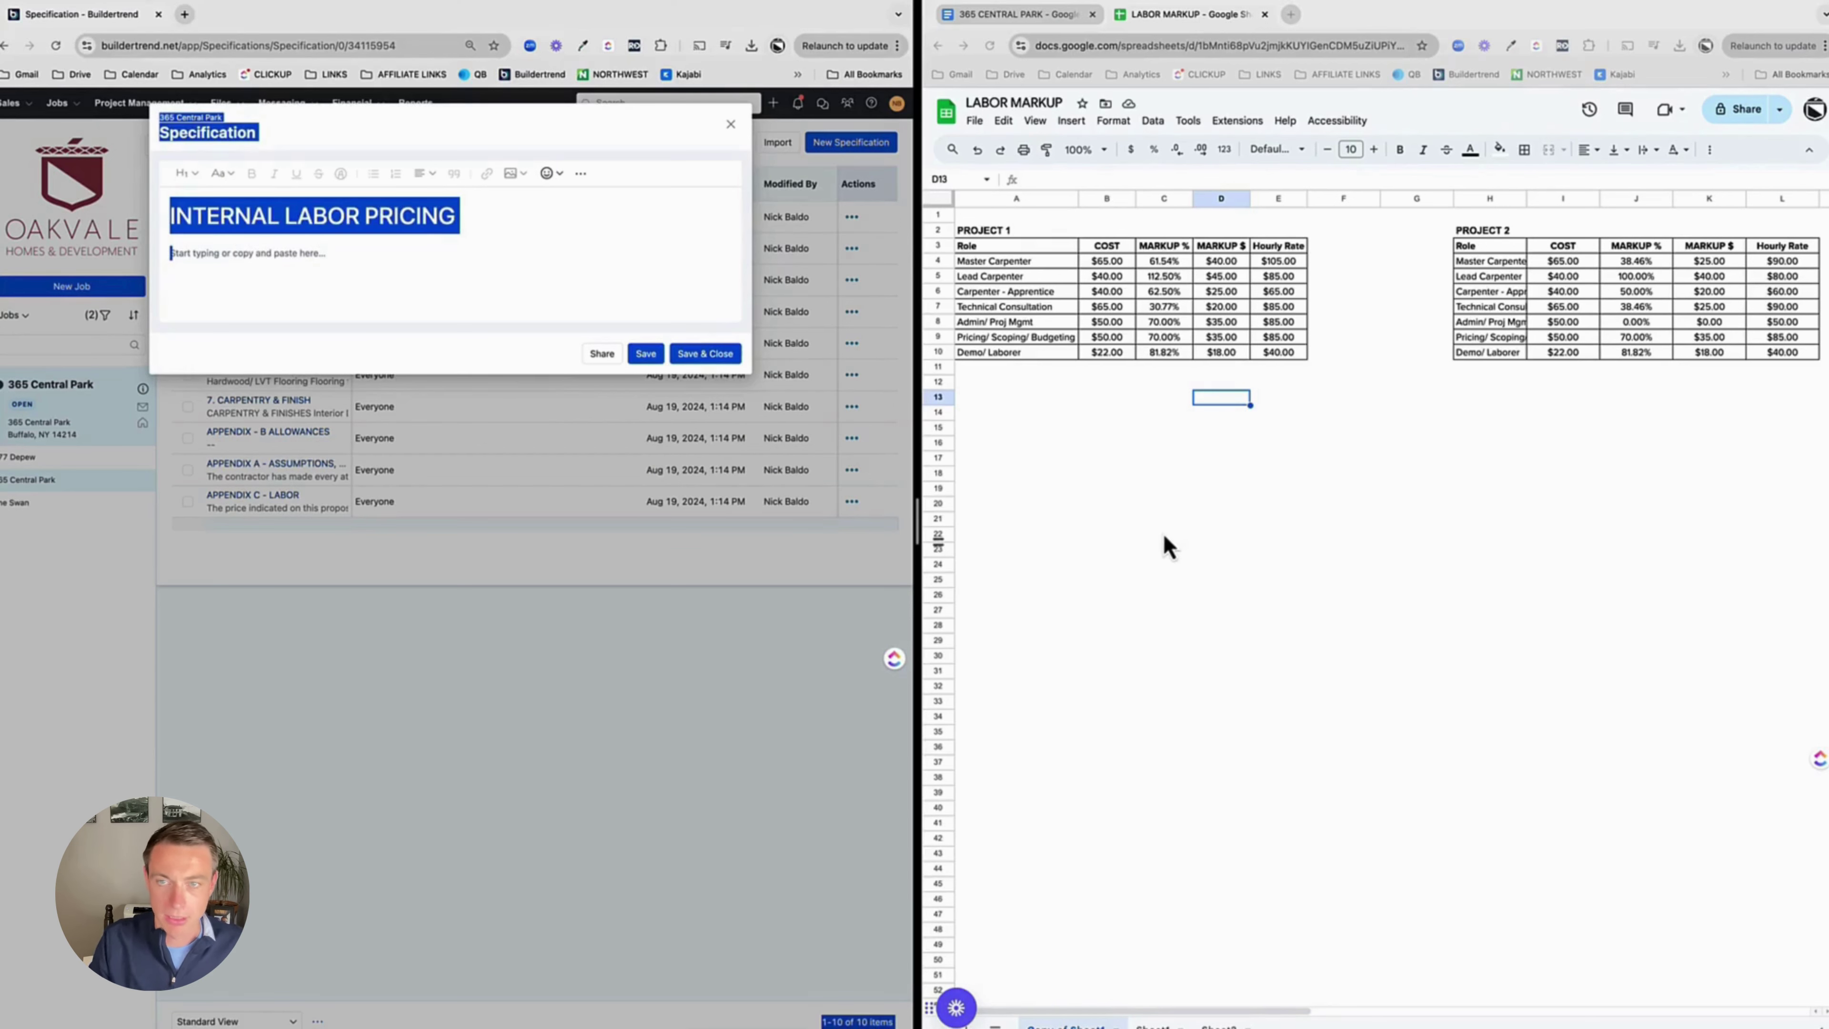
{"action": "left_click", "coordinate": [997, 231]}
{"action": "left_click", "coordinate": [1306, 507]}
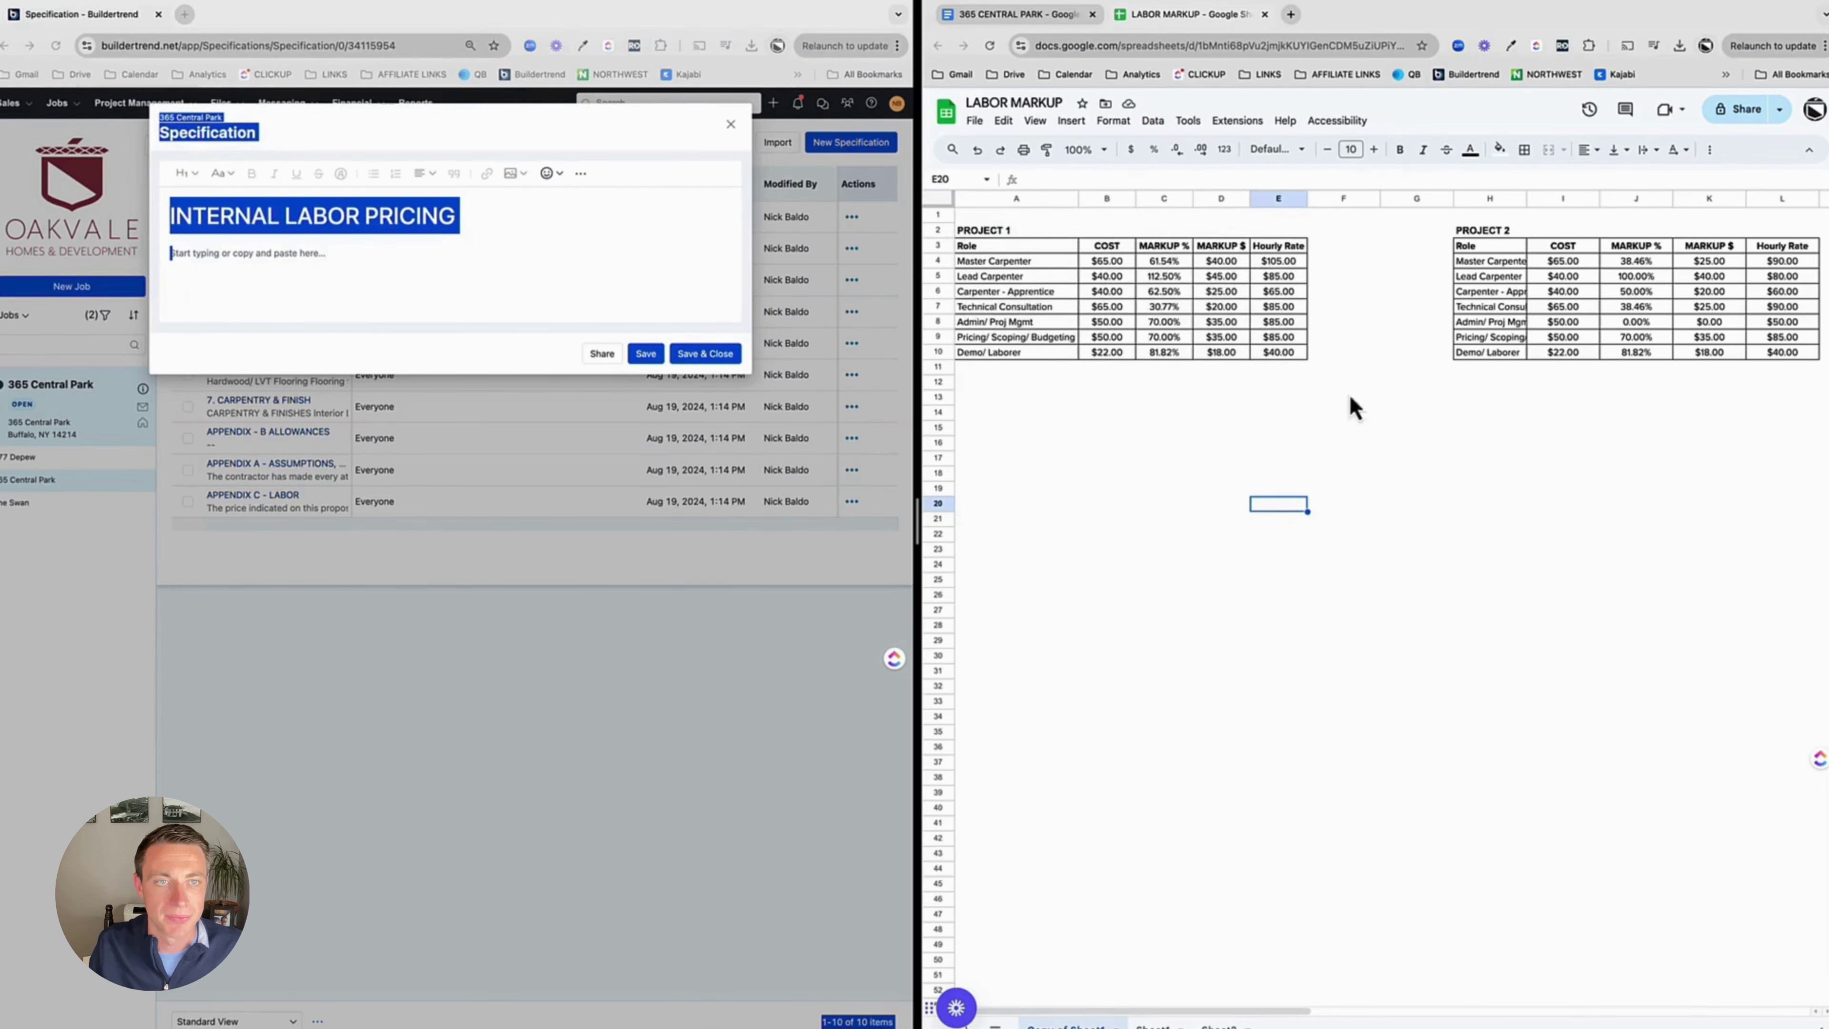
Insert the Project 1 table screenshot into the specification and save it
{"action": "left_click", "coordinate": [441, 230]}
{"action": "left_click", "coordinate": [516, 174]}
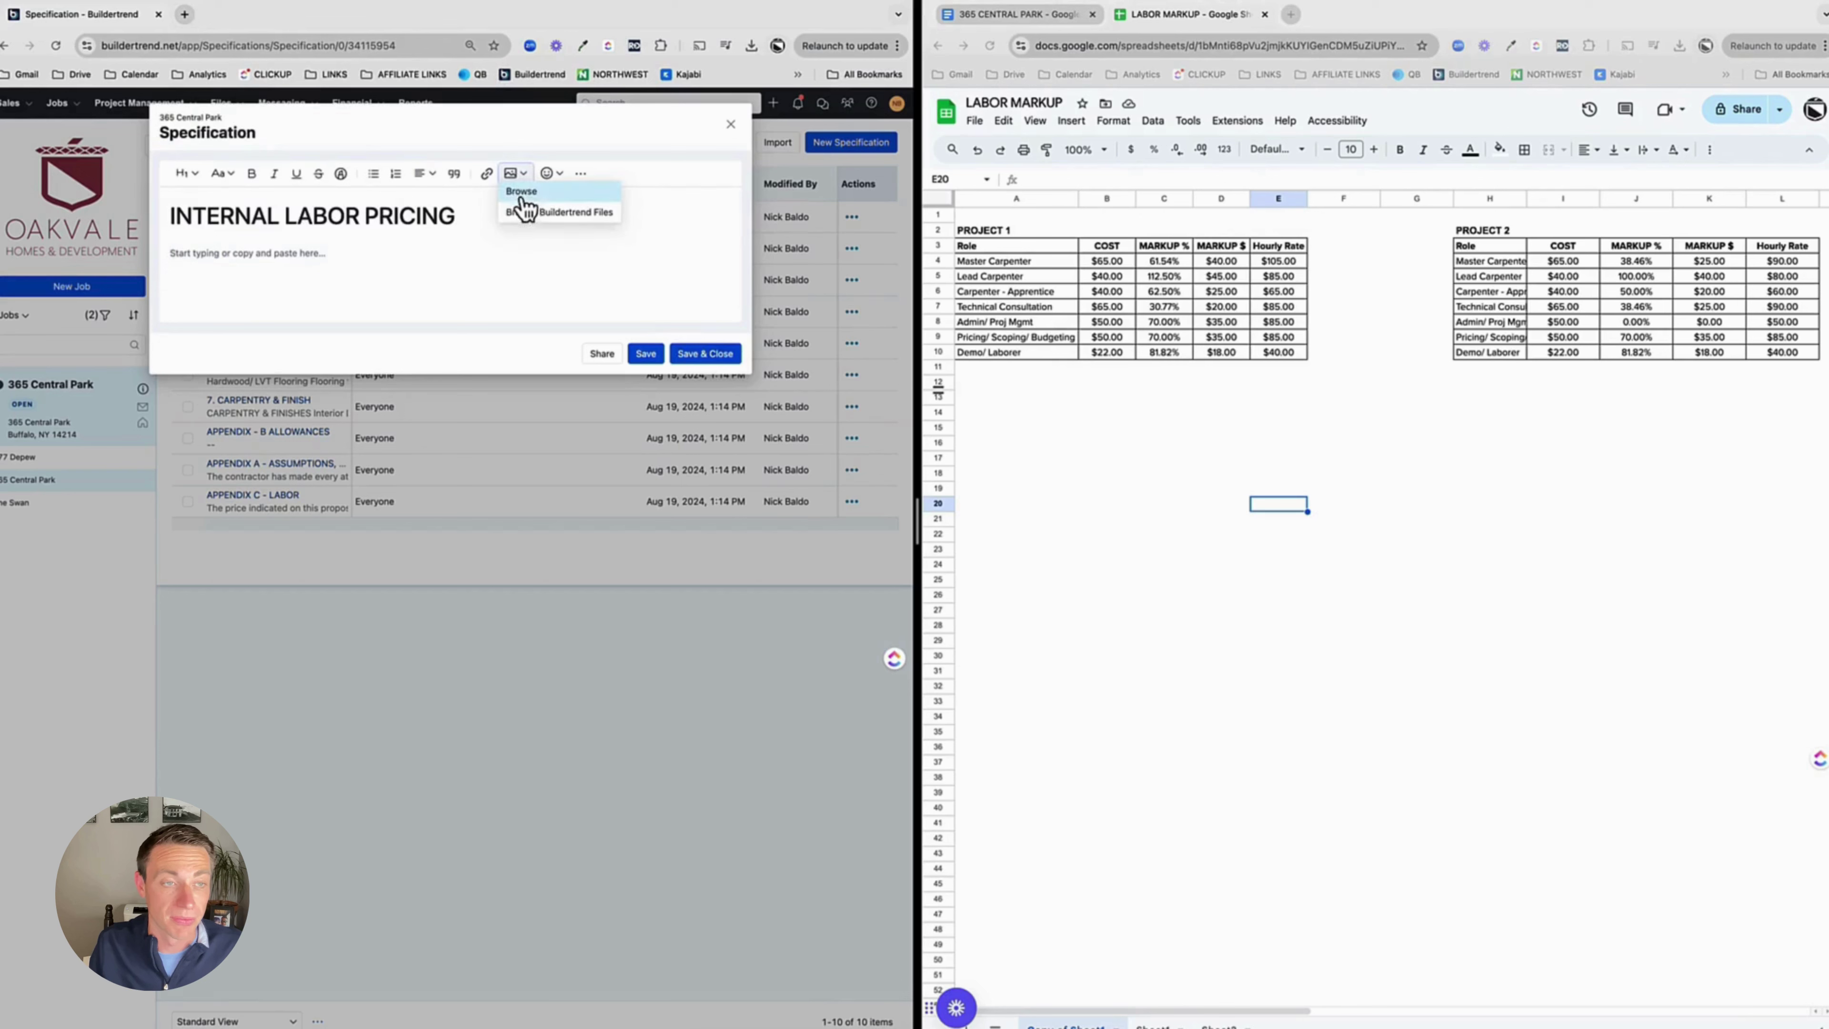
{"action": "left_click", "coordinate": [520, 192]}
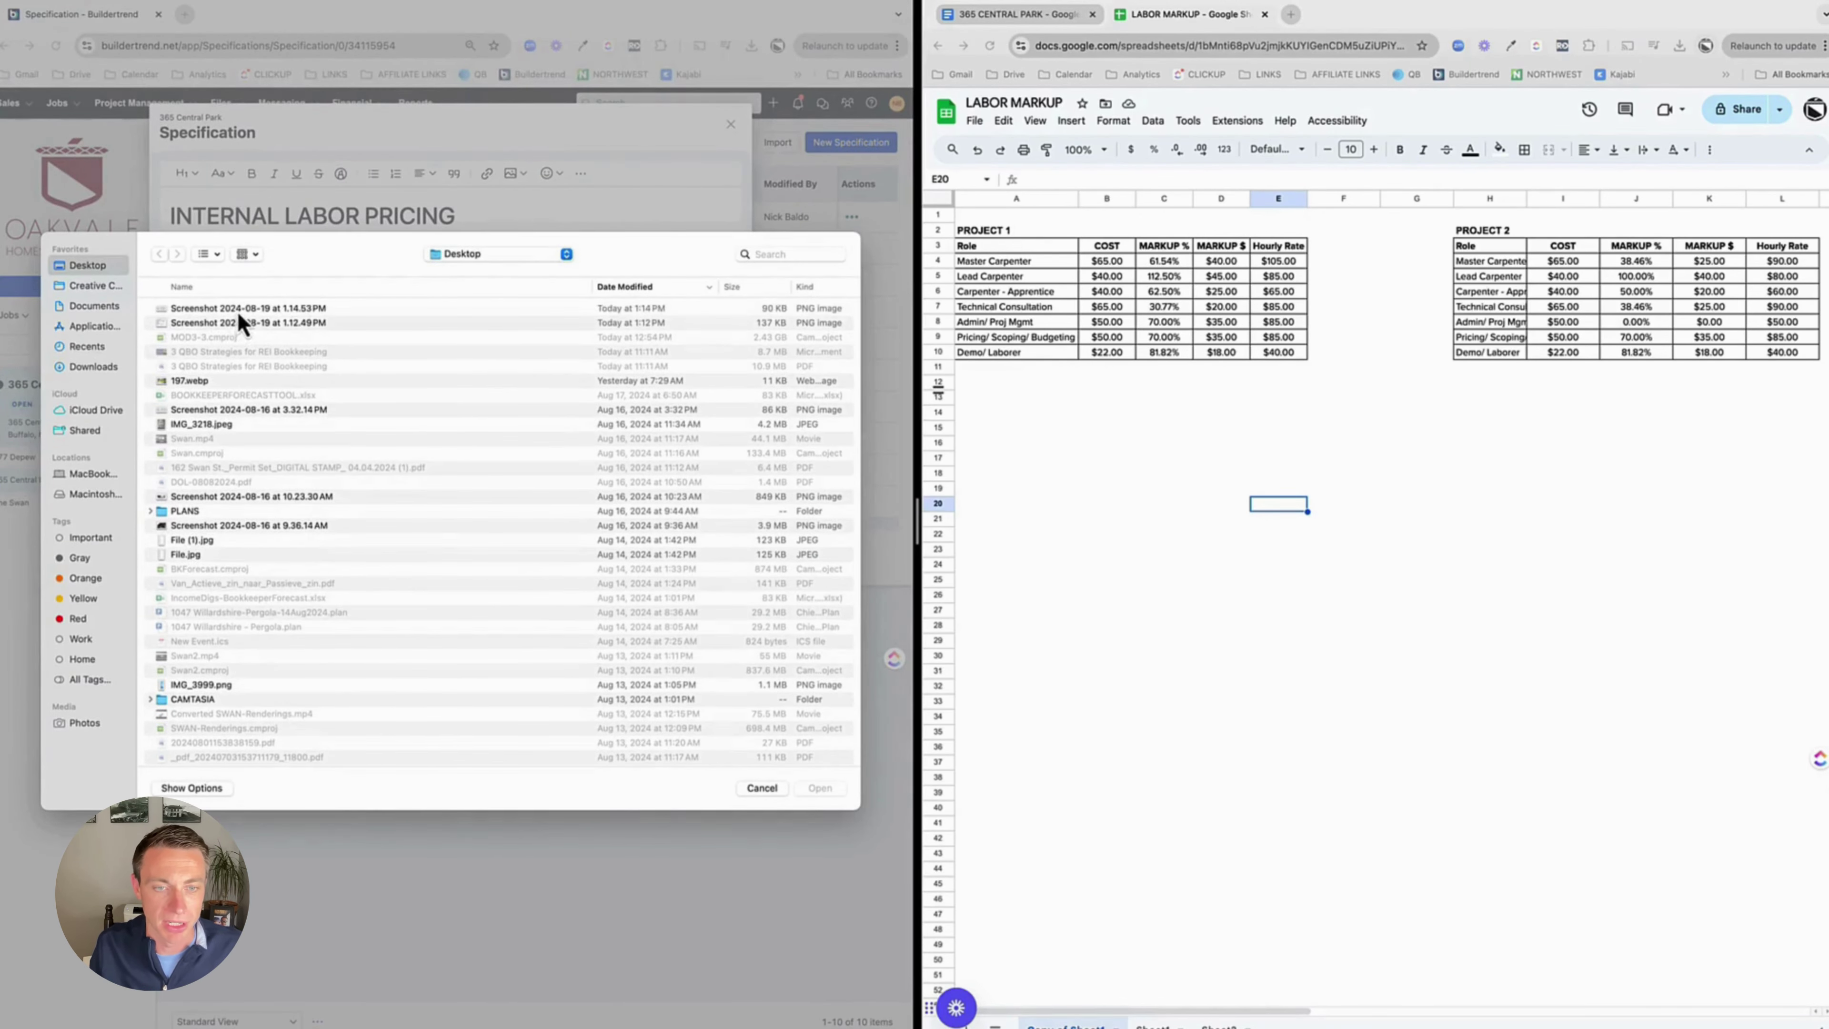
{"action": "left_click", "coordinate": [241, 309]}
{"action": "left_click", "coordinate": [824, 789]}
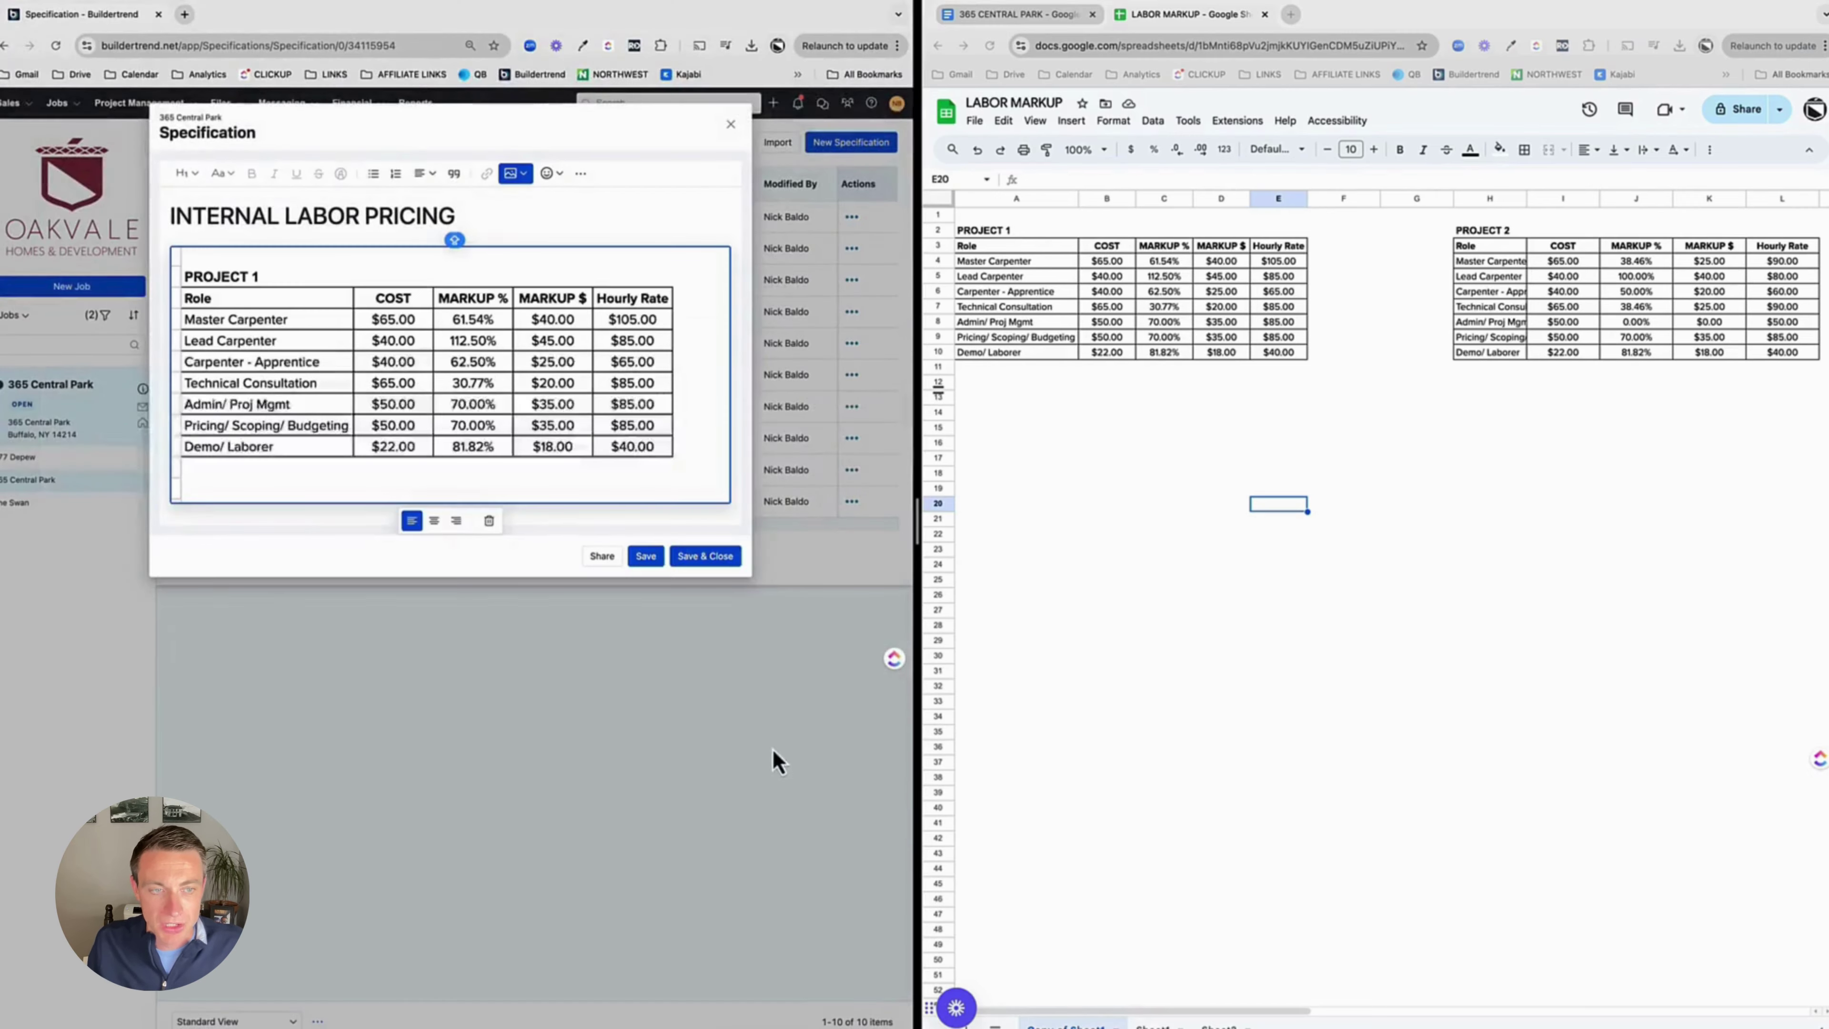
{"action": "left_click", "coordinate": [704, 555]}
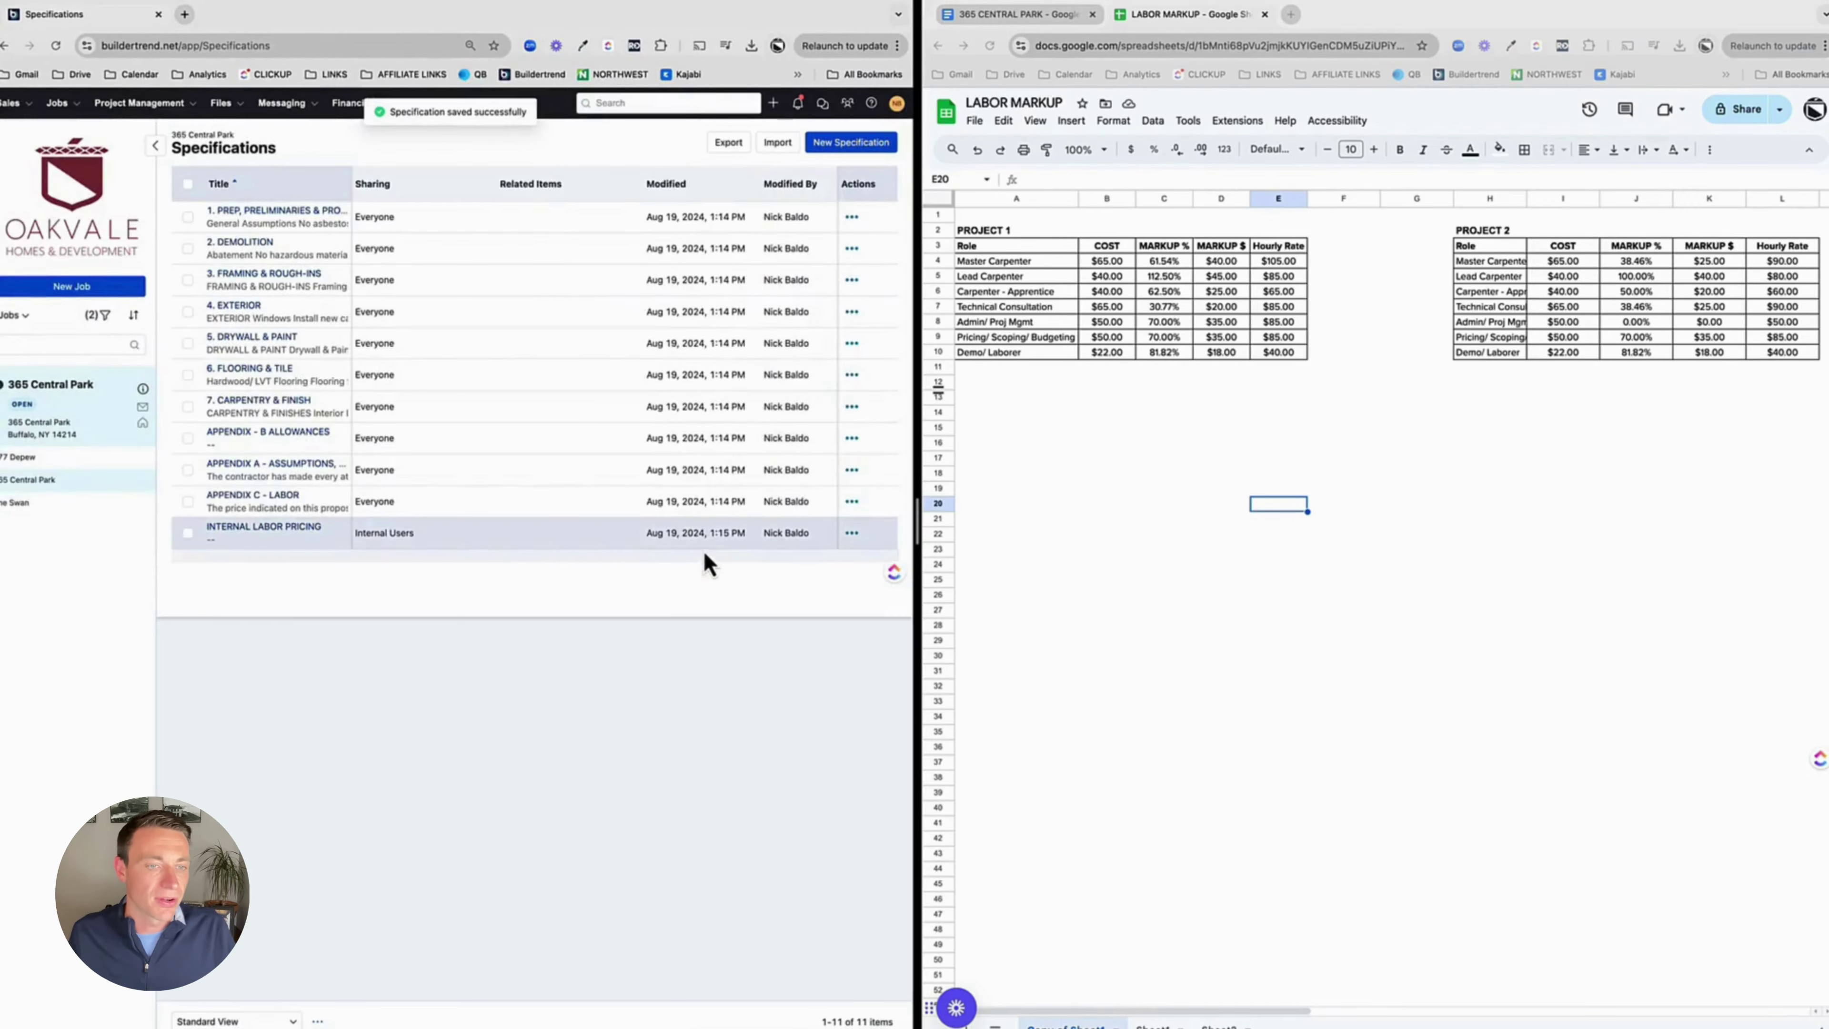